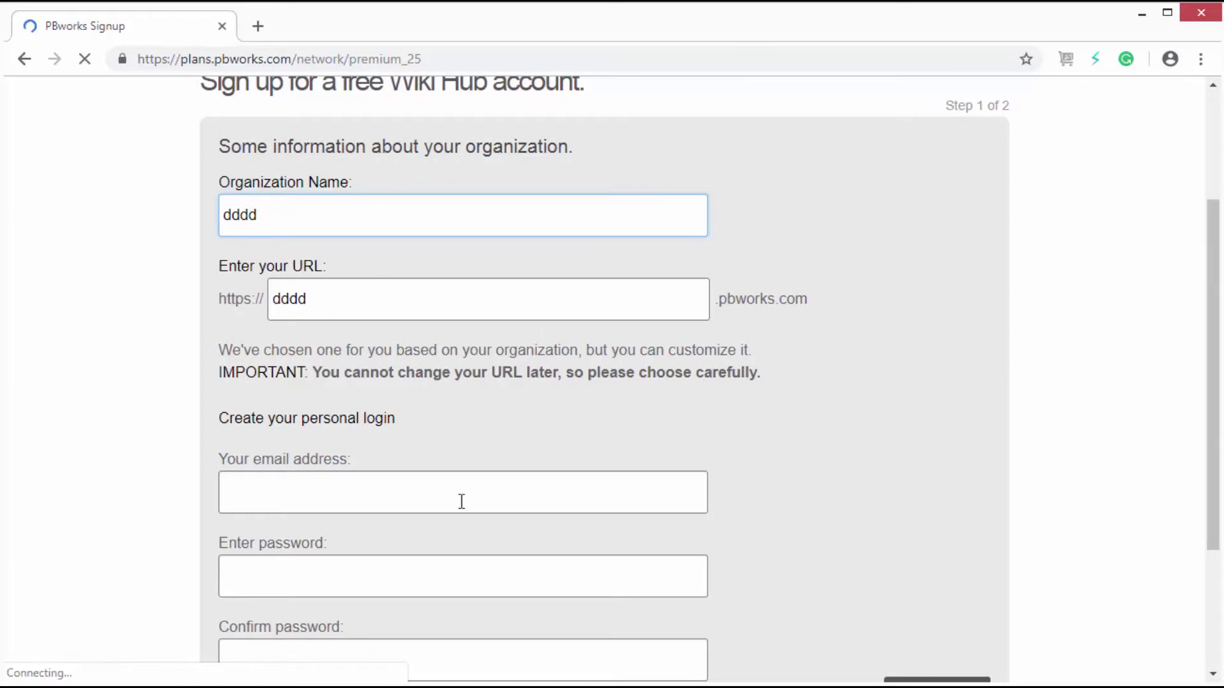
Step: Review the fields of the Wiki Hub sign-up form, then return to the PBworks home page
scroll(399, 395, "down", 1)
scroll(399, 395, "down", 3)
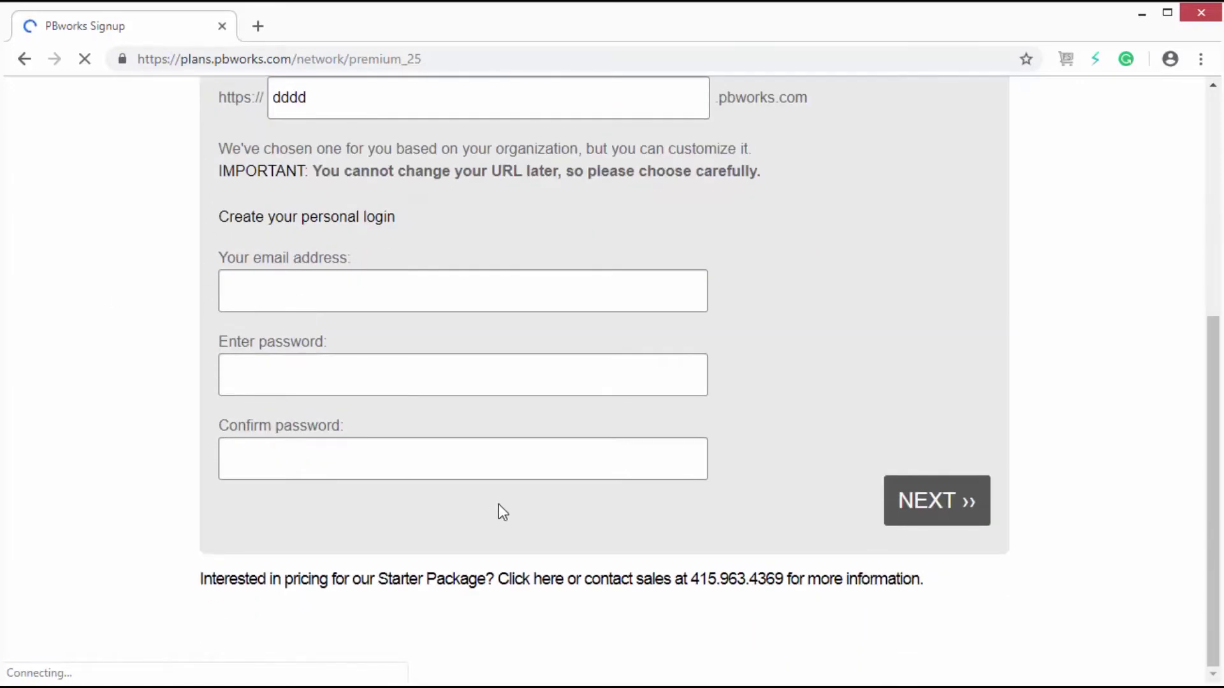
scroll(497, 510, "up", 4)
scroll(497, 508, "down", 4)
scroll(756, 496, "up", 4)
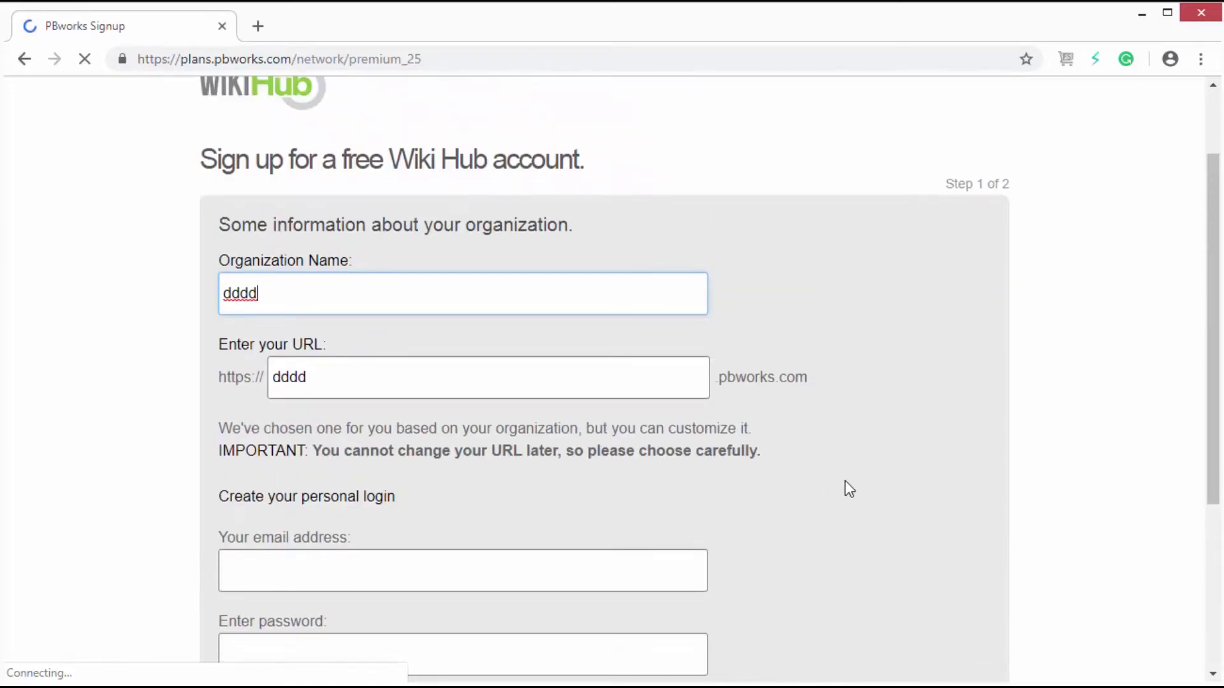
scroll(808, 478, "down", 4)
scroll(809, 483, "up", 3)
key("alt+Left")
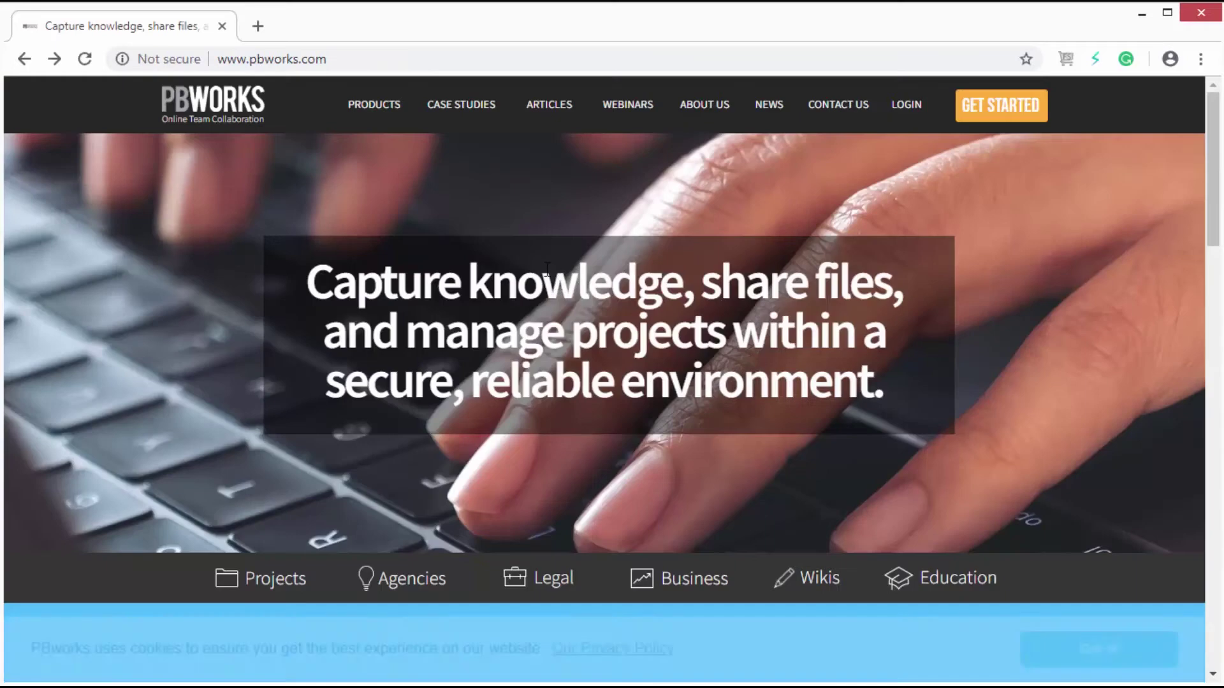
Step: Open the My PBworks login page and log in with the saved account email and password
left_click(907, 107)
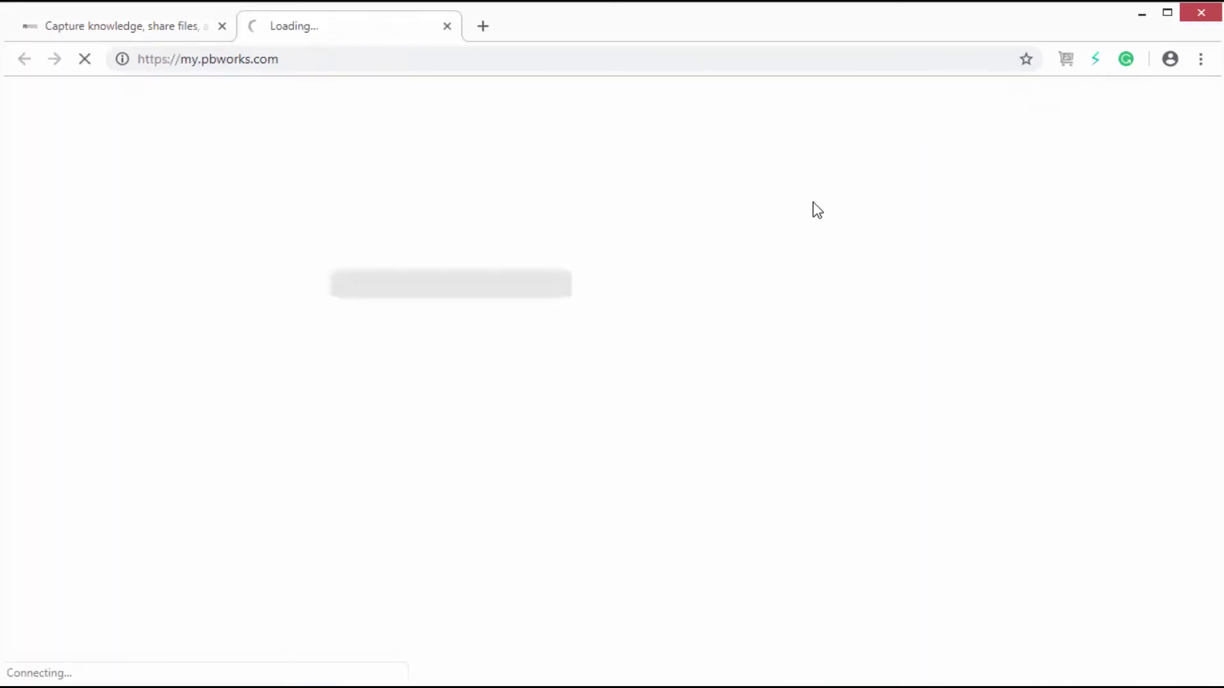
left_click(424, 318)
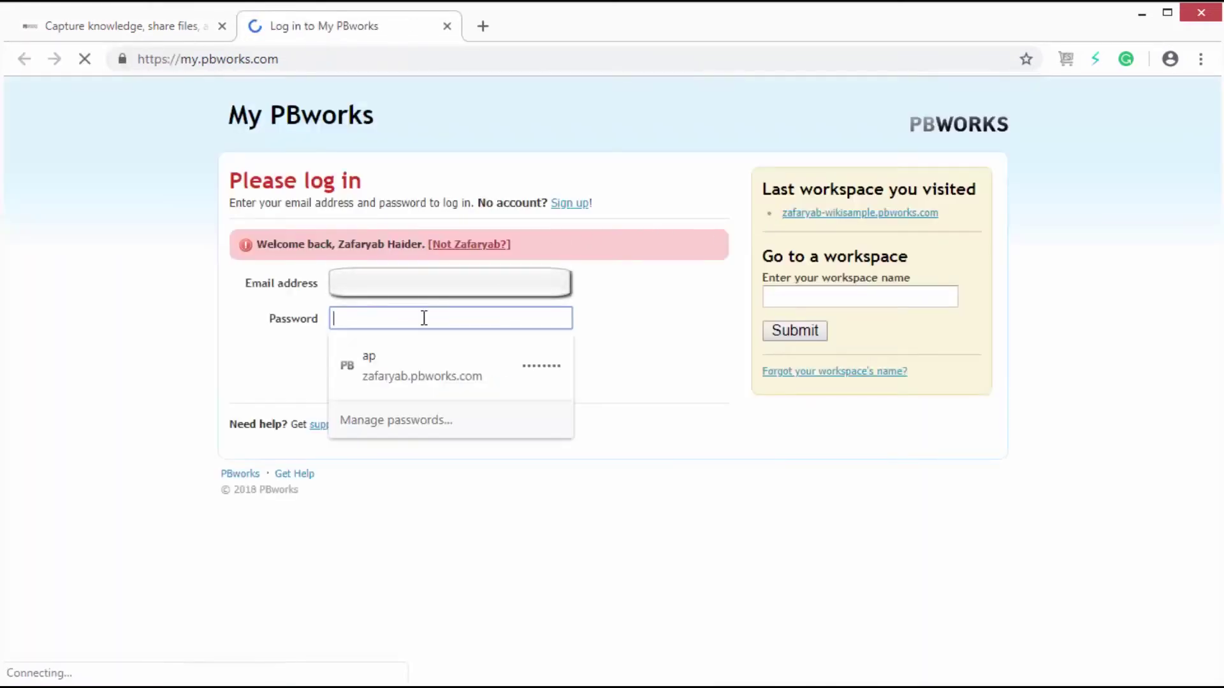
left_click(424, 367)
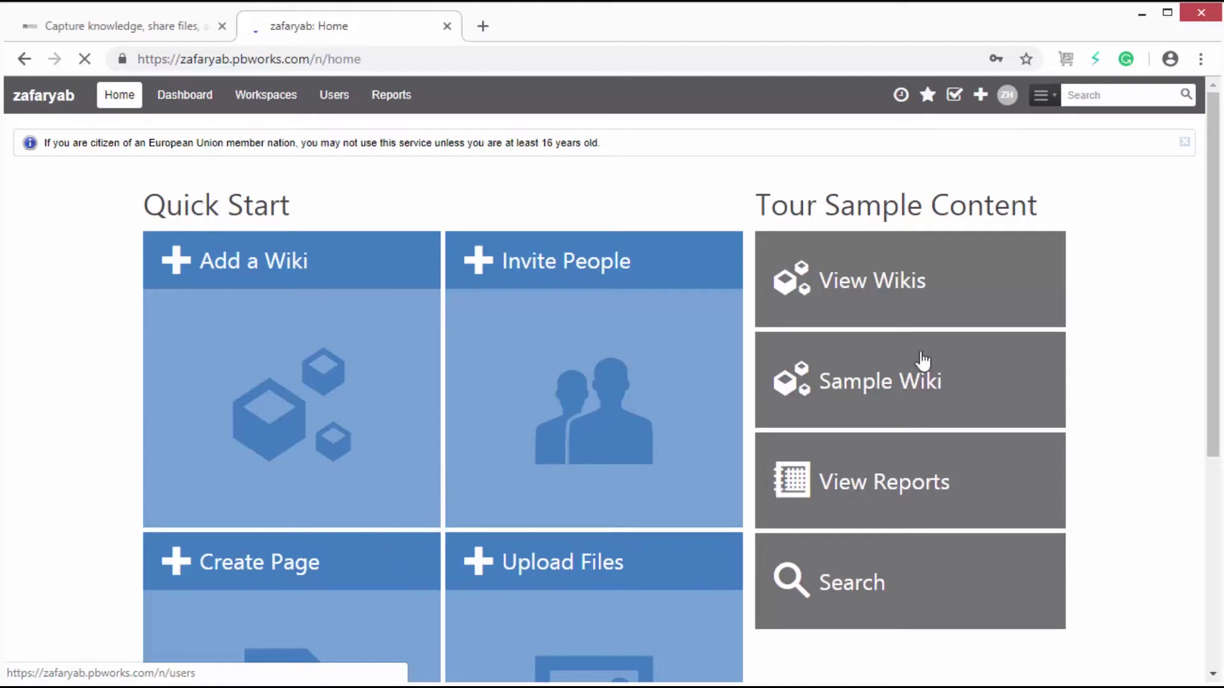
Step: Start a new wiki from the wikis list, with the title "Tutorial" and the description "Wiki tutorial"
left_click(898, 294)
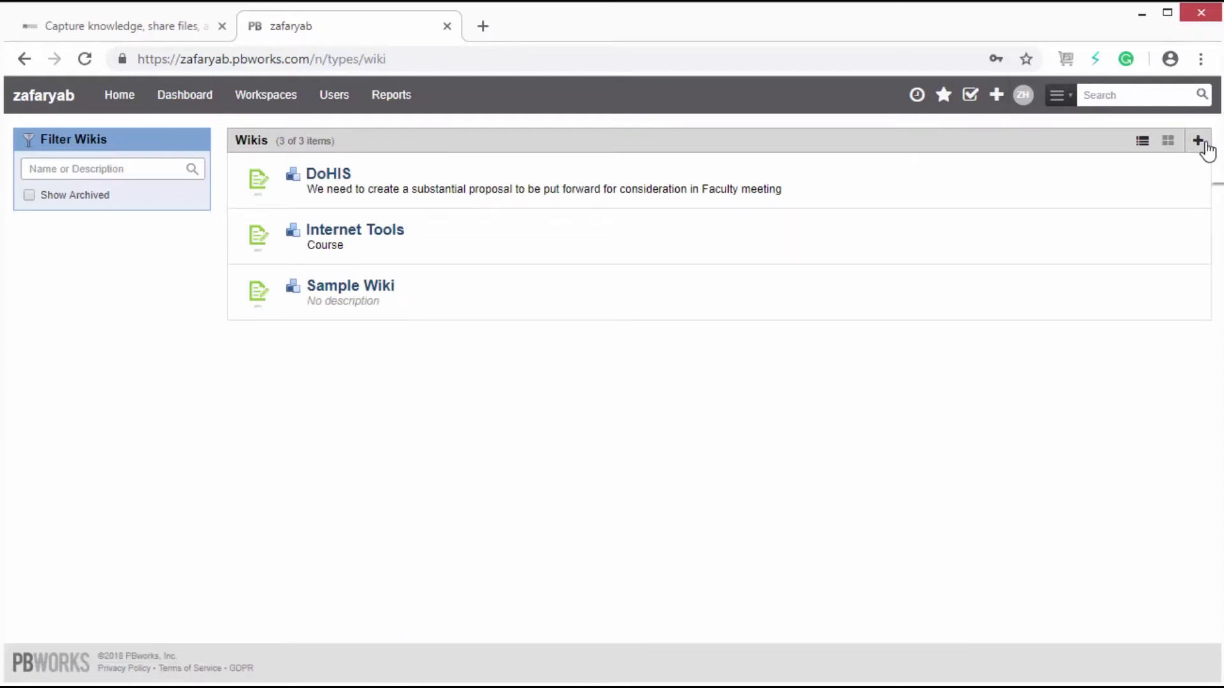
left_click(1202, 144)
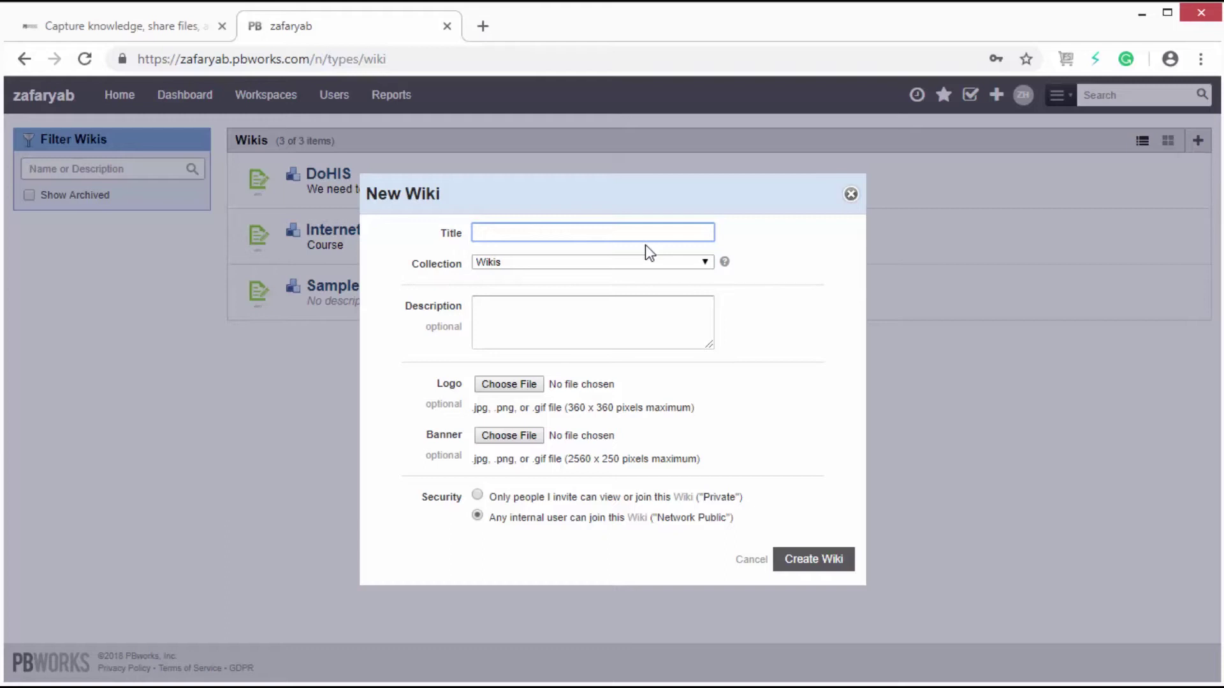
type("Tutorial")
left_click(525, 325)
type("Wik")
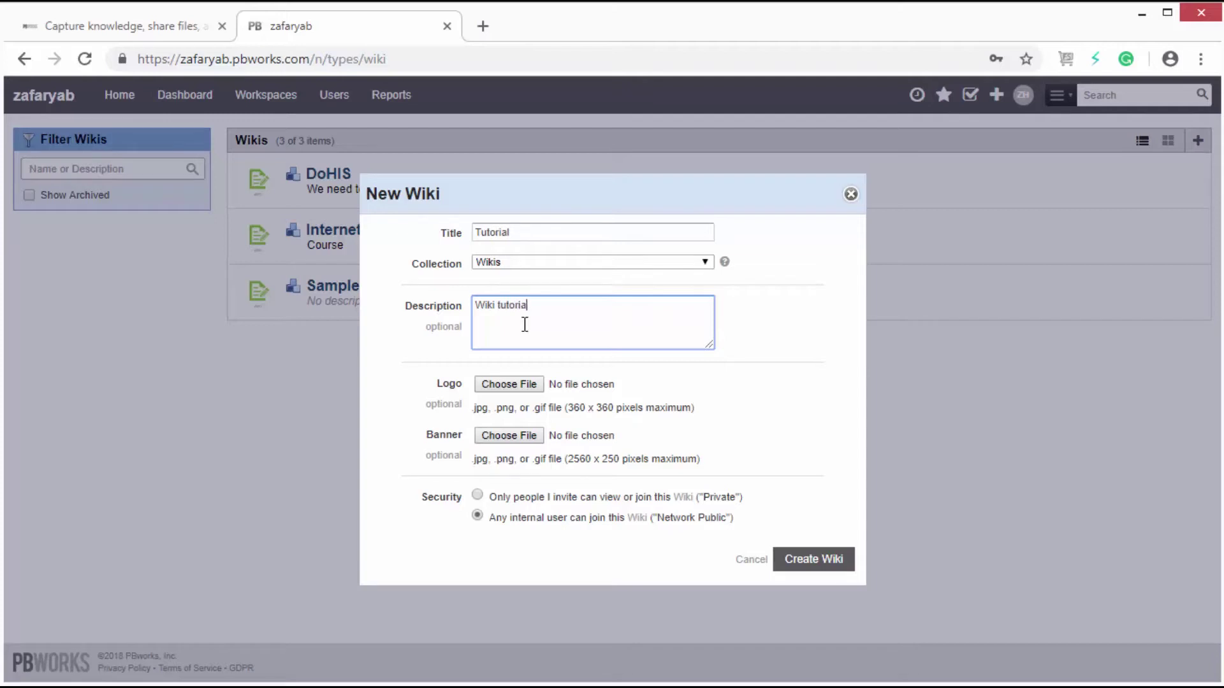
Step: Set the picture file "logo" as the new wiki's logo and create the wiki
left_click(523, 385)
left_click(742, 159)
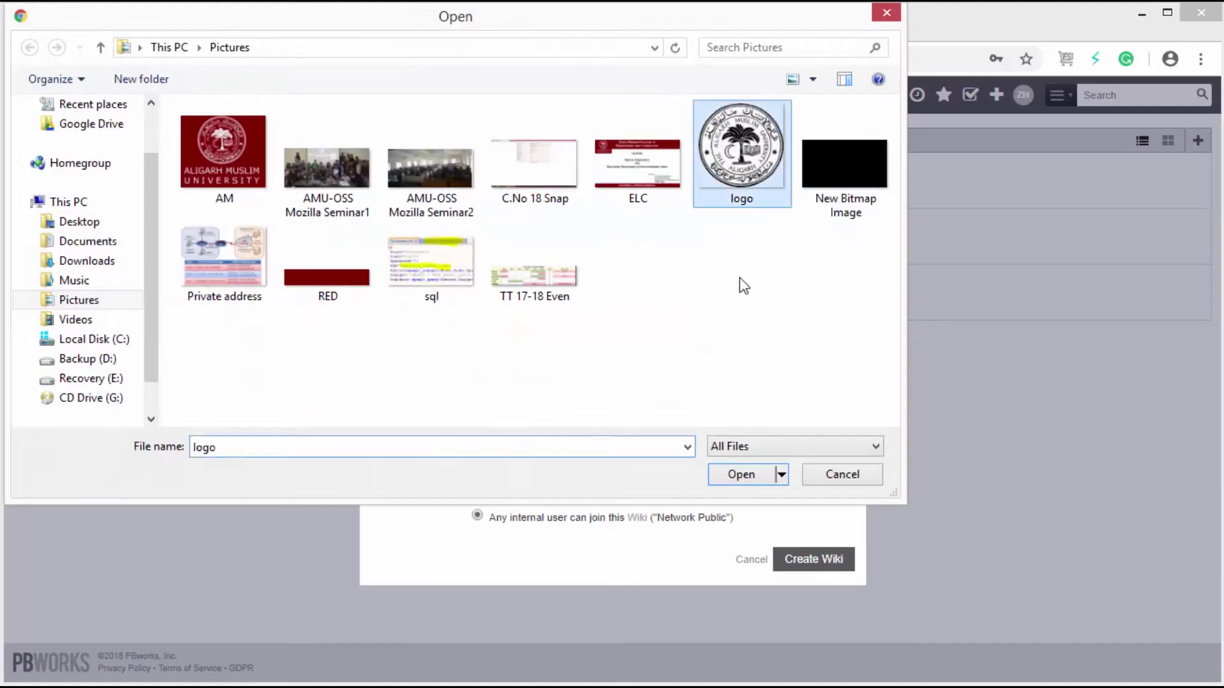
left_click(756, 479)
left_click(808, 560)
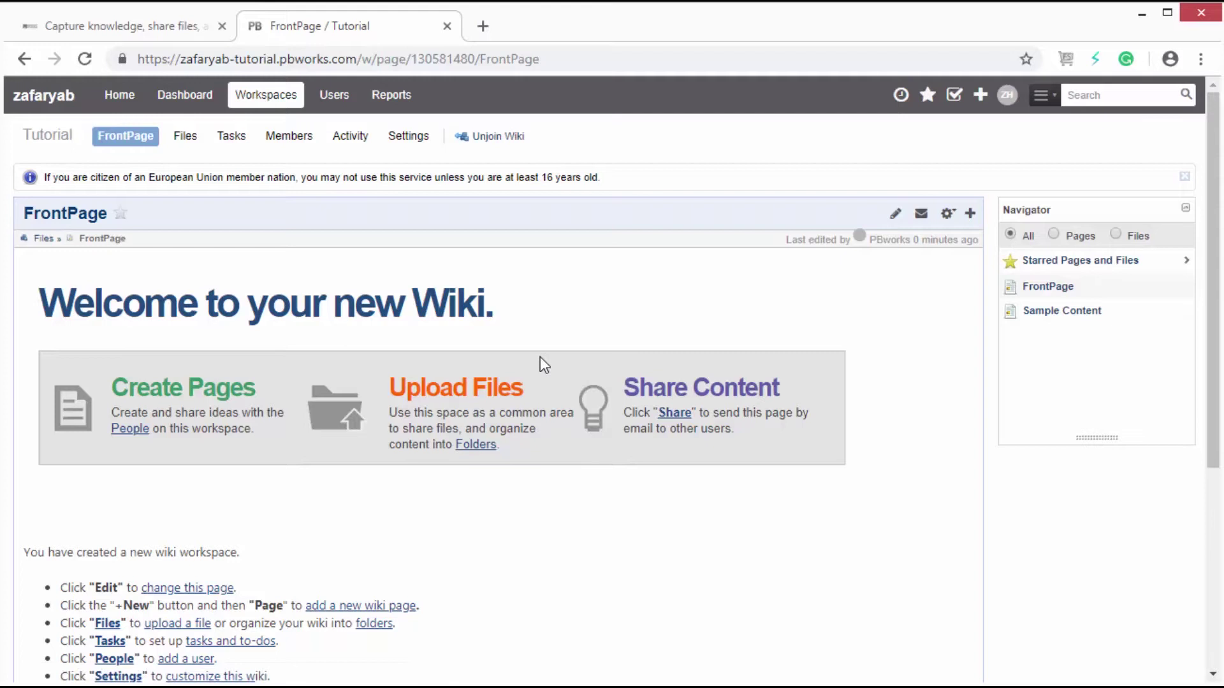
Step: Open the FrontPage for editing and delete its Sample Content page include
scroll(540, 357, "down", 5)
scroll(541, 357, "up", 5)
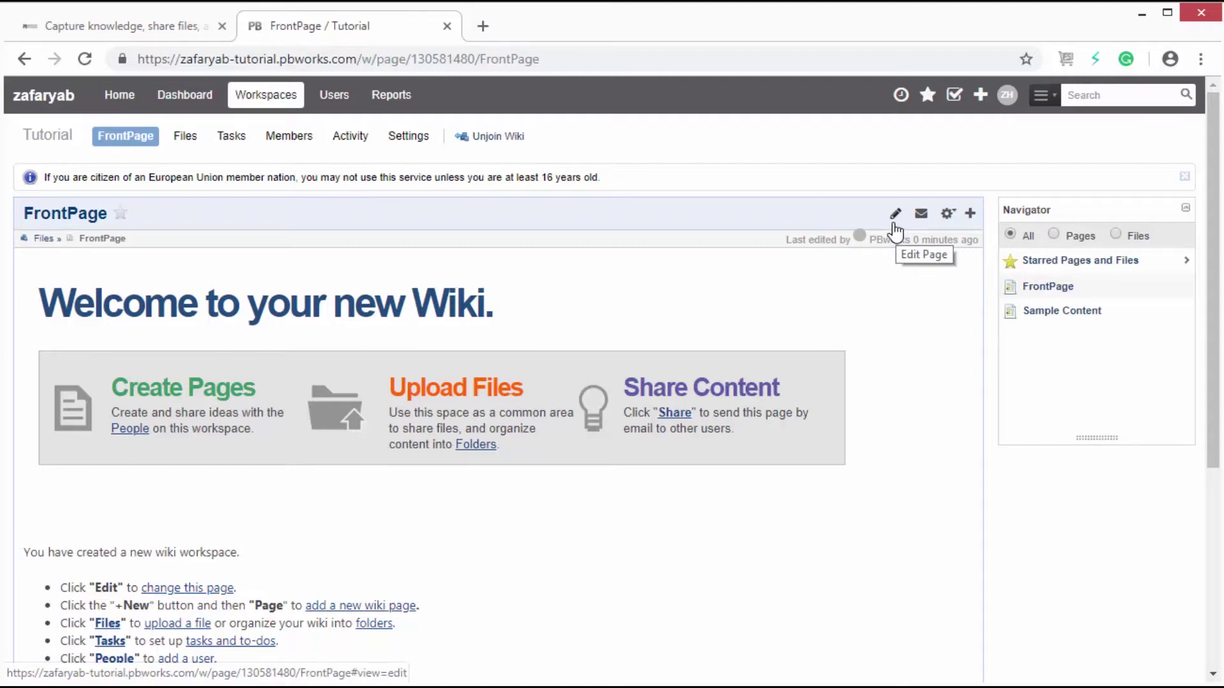
left_click(895, 217)
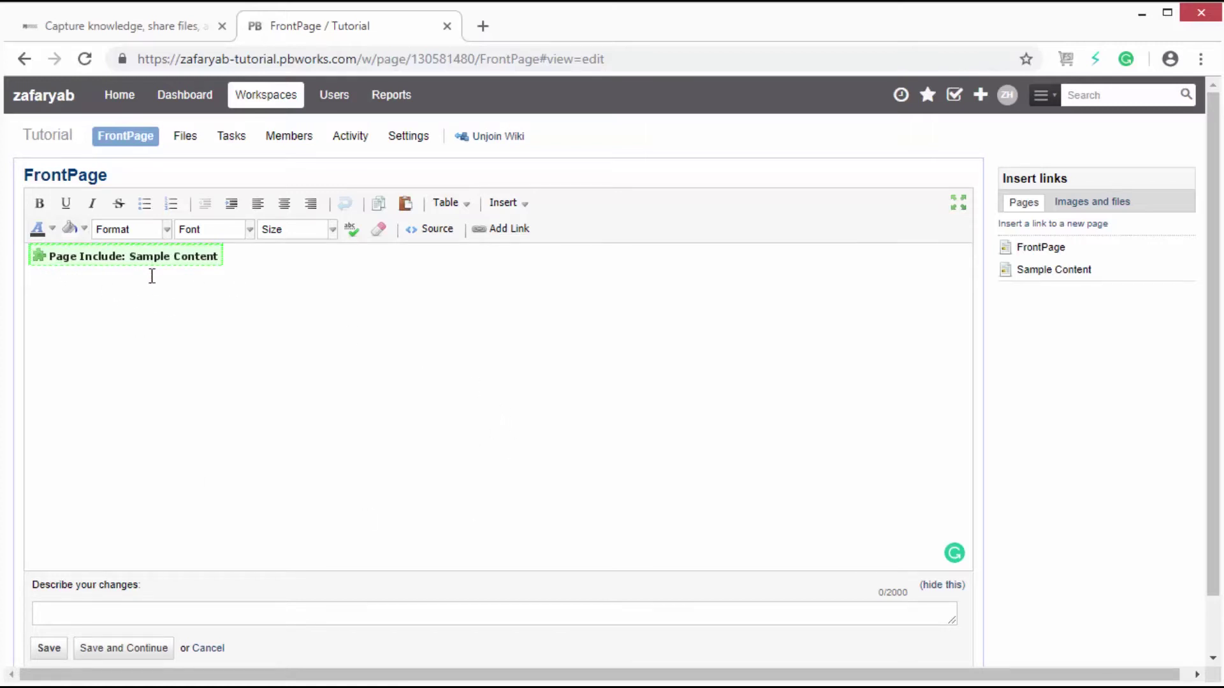
left_click(177, 262)
key("Delete")
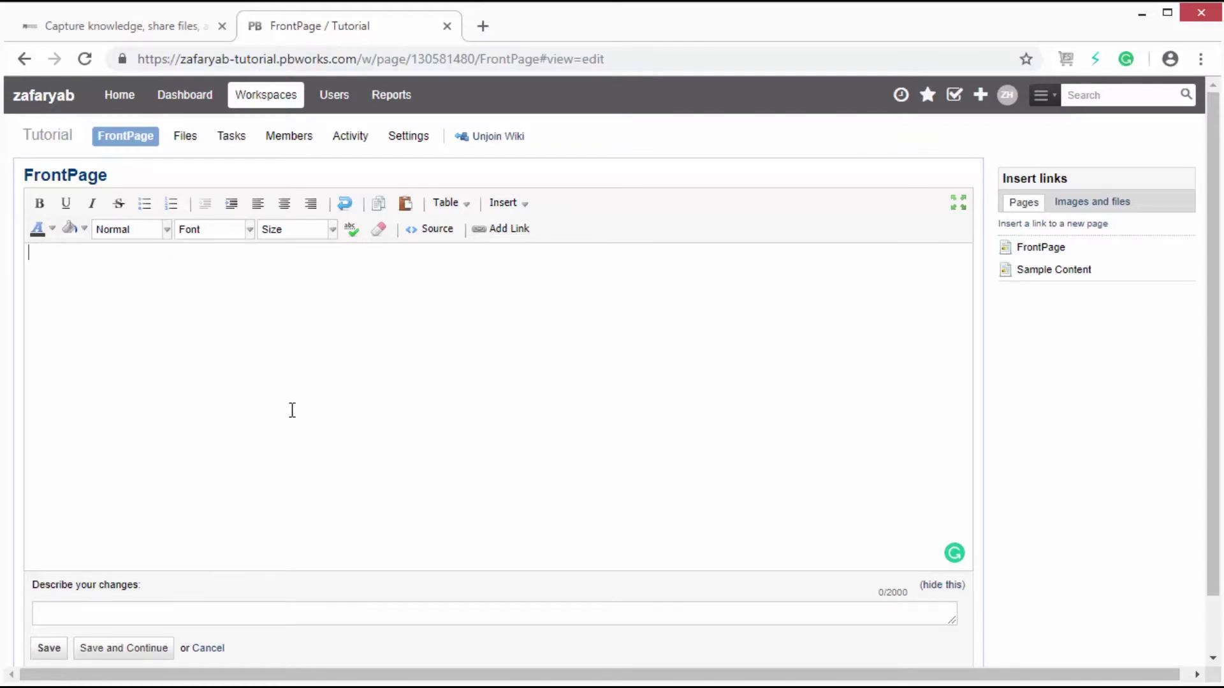
Step: Write "Hi! Welcome to first wiki" on the FrontPage and save the page
type("Hi! Welcome to first wiki")
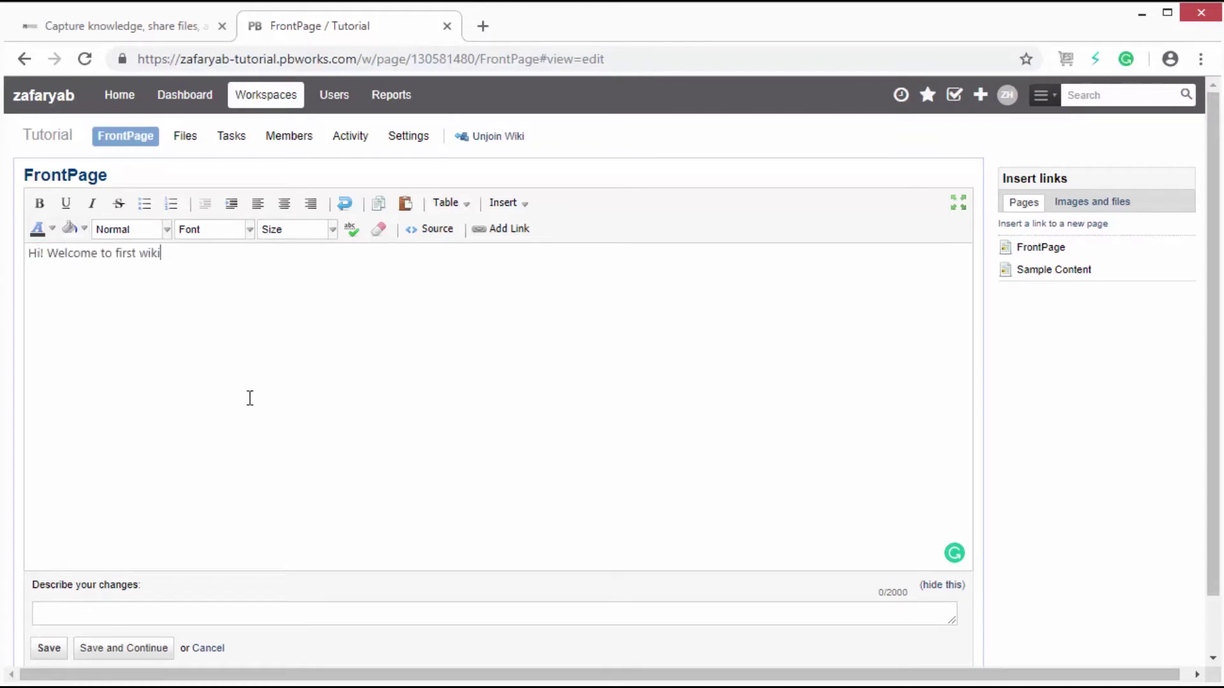
scroll(252, 398, "down", 1)
left_click(49, 586)
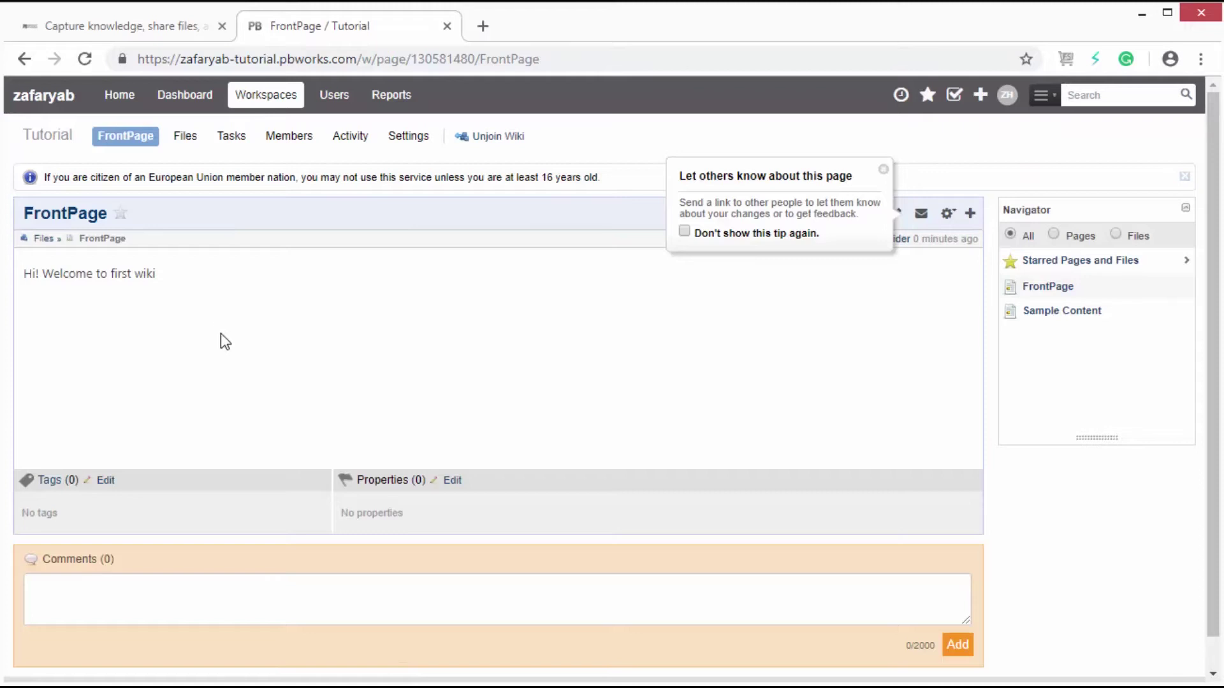
Step: View the Tutorial wiki's file list with its FrontPage and Sample Content pages
left_click(185, 139)
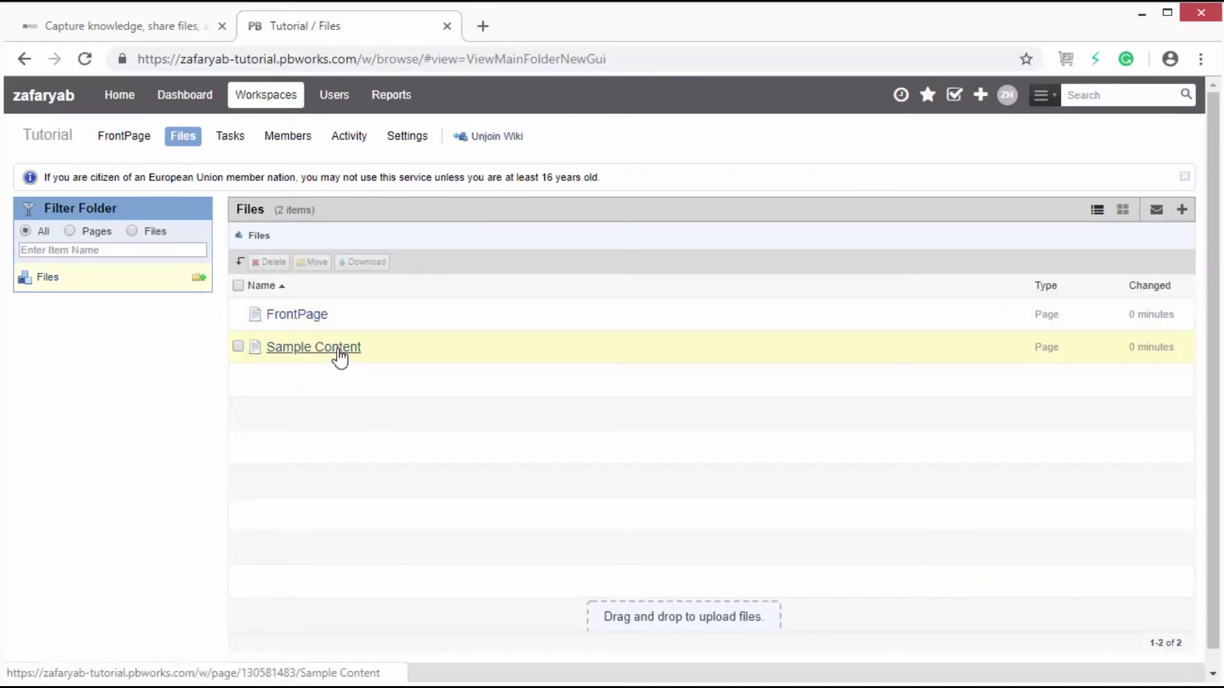
mouse_move(338, 350)
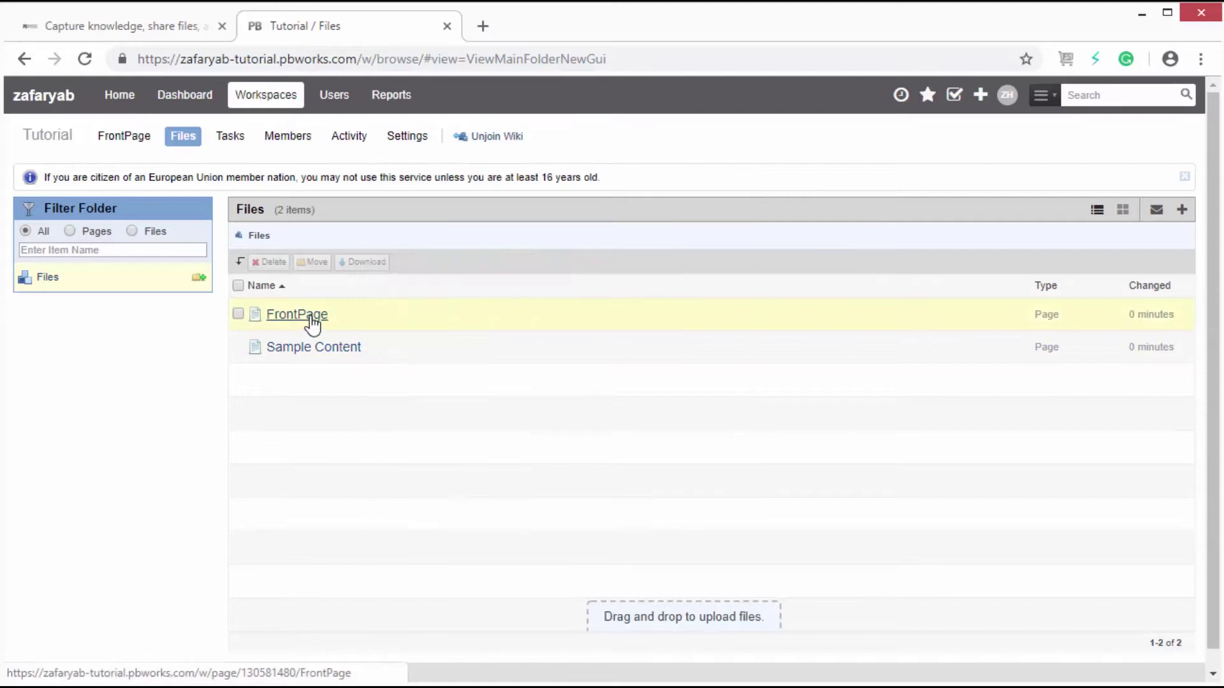
mouse_move(311, 325)
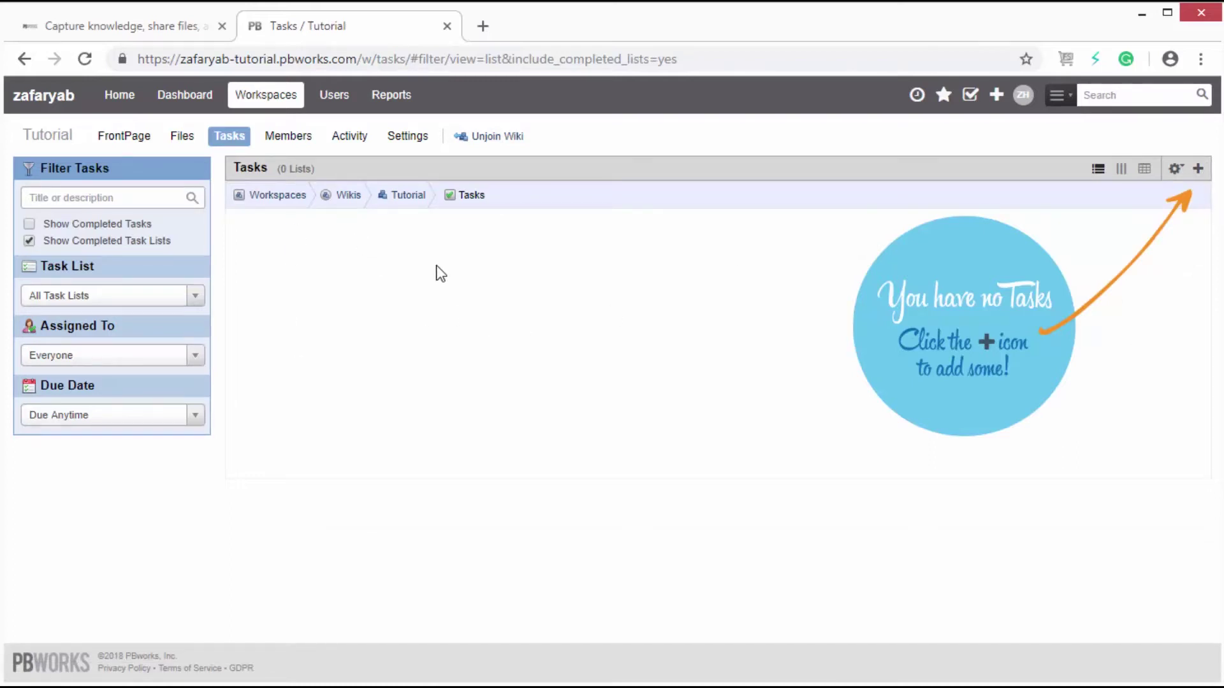
Step: Open the form for a new task, examine its assignee and due date options, and close it without saving
left_click(1198, 168)
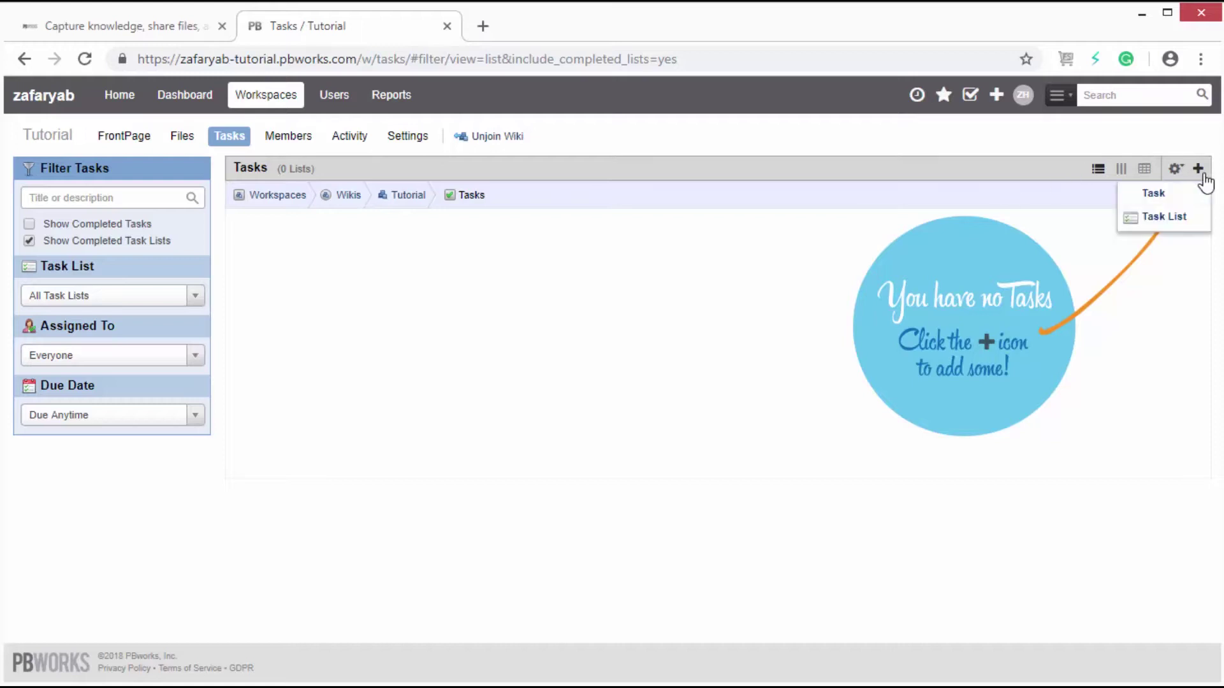
left_click(1154, 193)
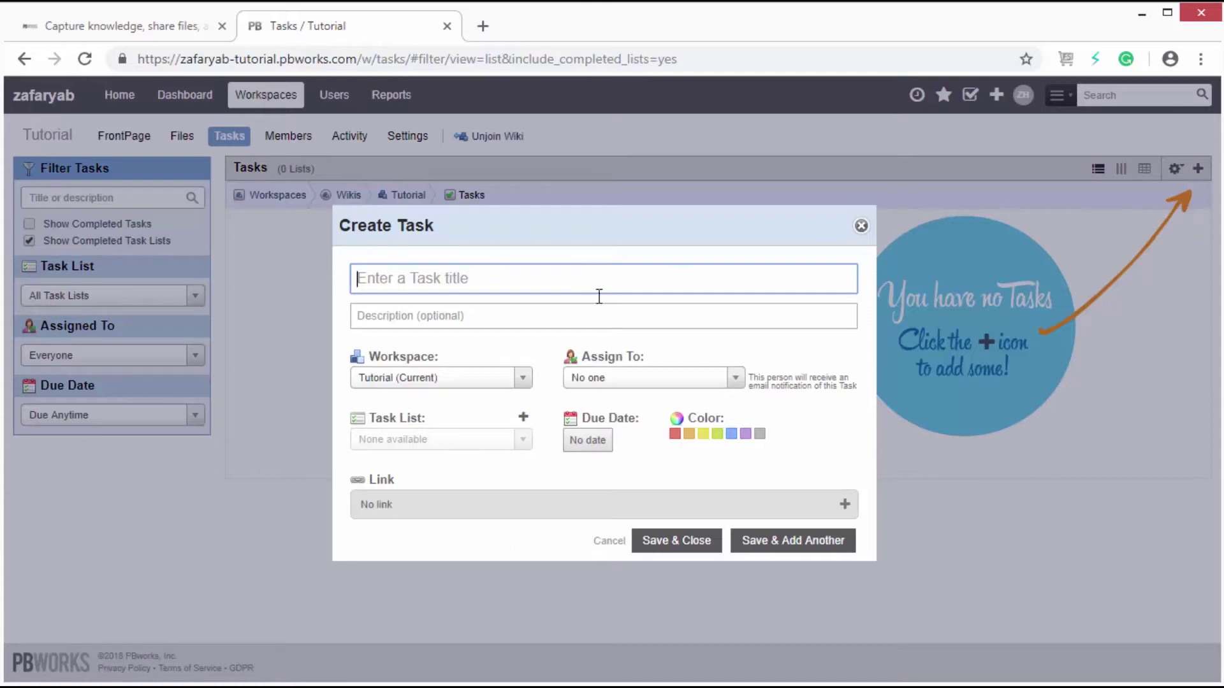
left_click(596, 379)
left_click(635, 383)
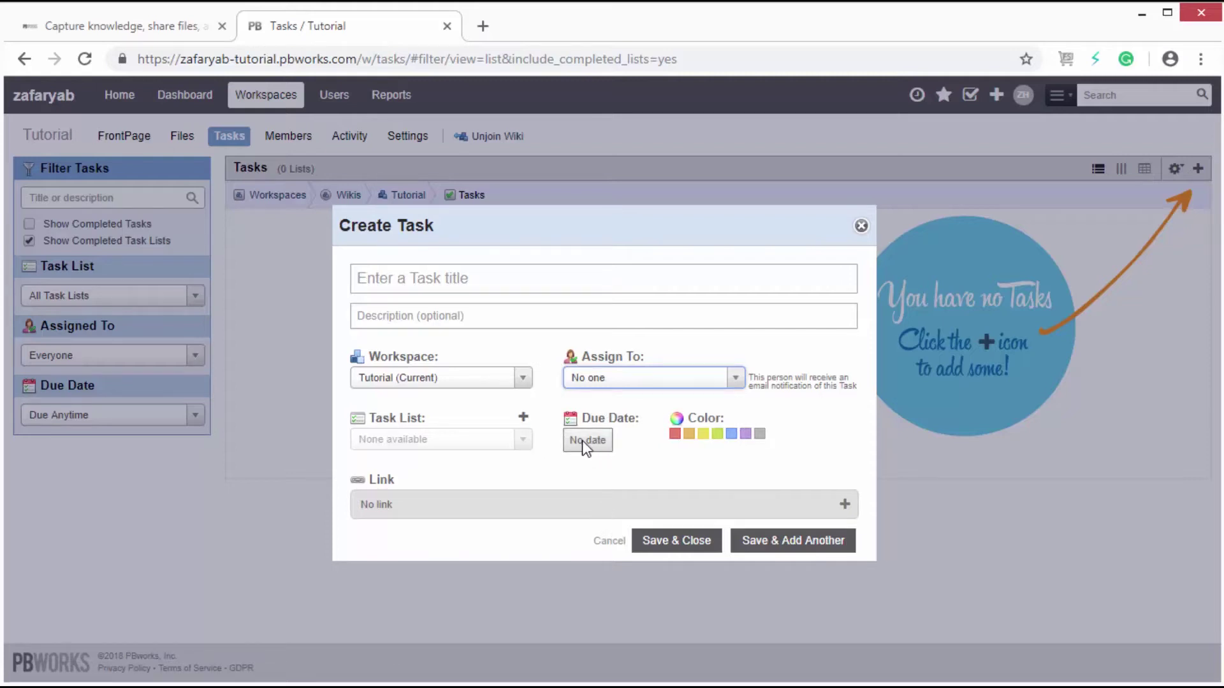
left_click(518, 633)
Step: Begin adding a member to the Tutorial wiki, picking the suggested existing user by name
left_click(350, 138)
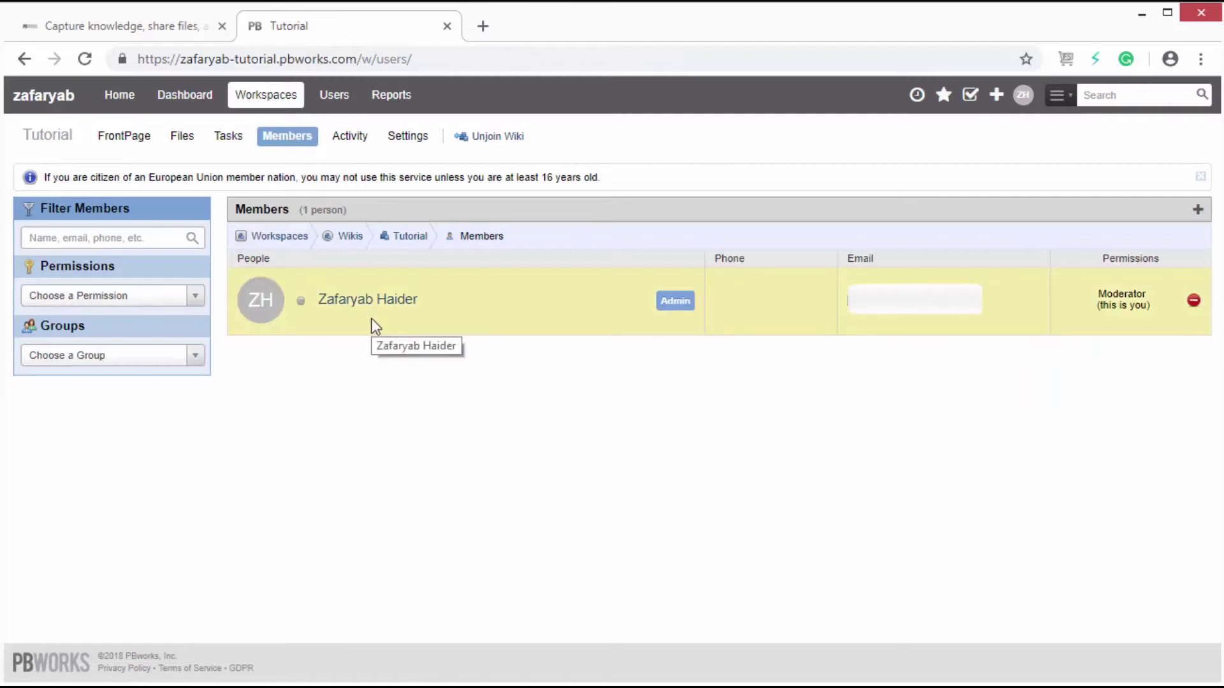
left_click(1197, 209)
left_click(1184, 237)
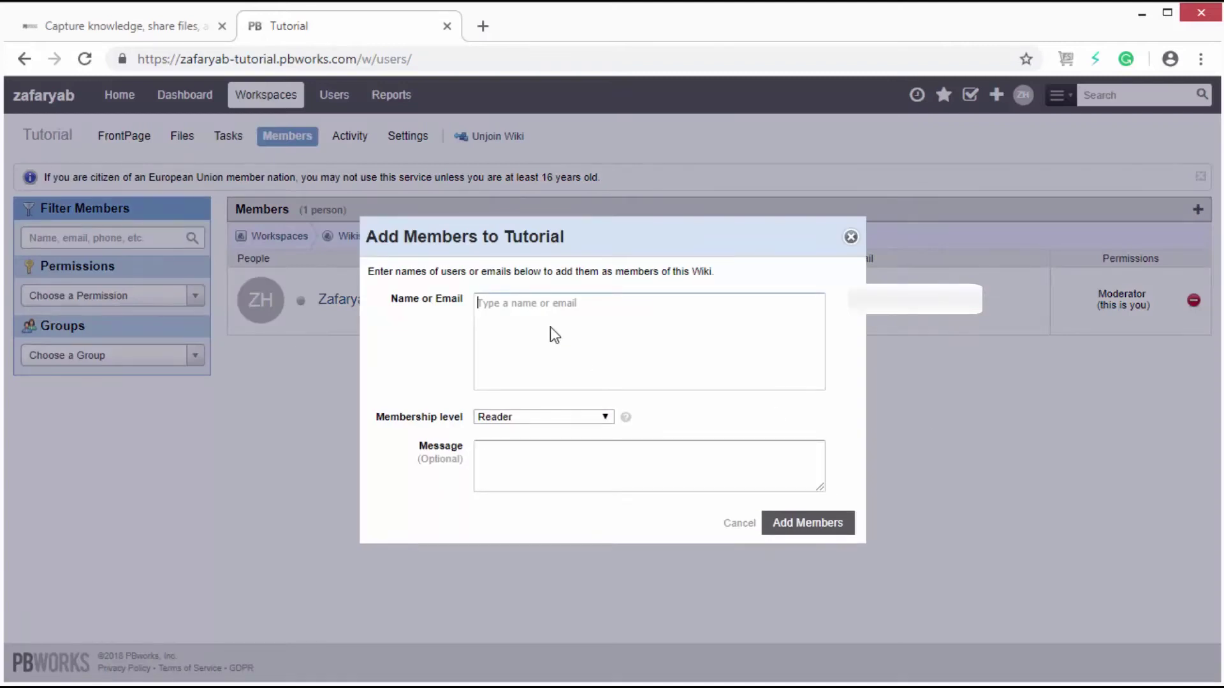
type("zafar")
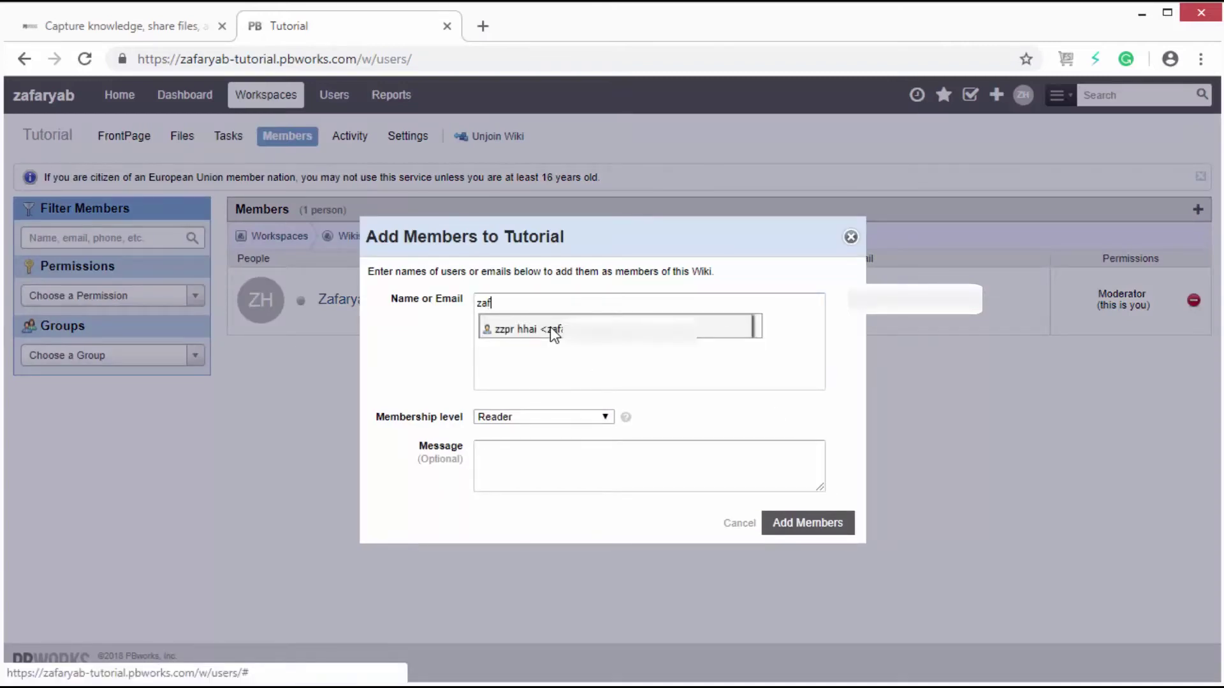
left_click(550, 327)
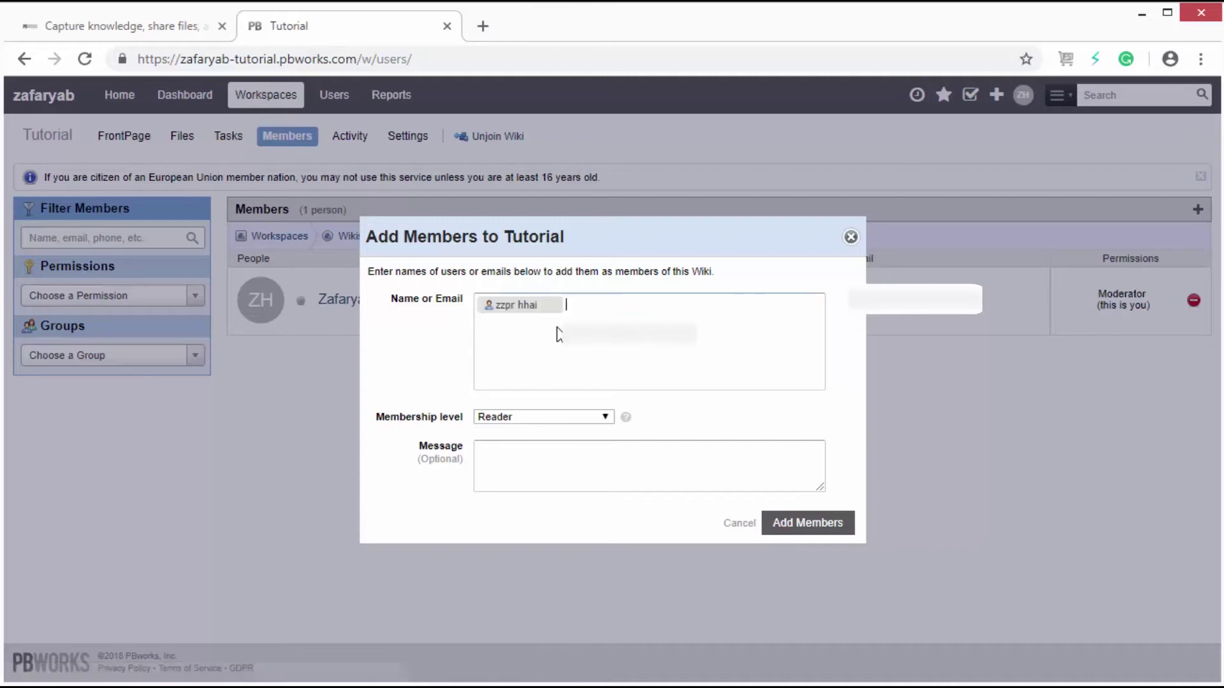
Step: Set the membership level to Editor, enter the message "Welcome to mywiki", and add the member
left_click(545, 415)
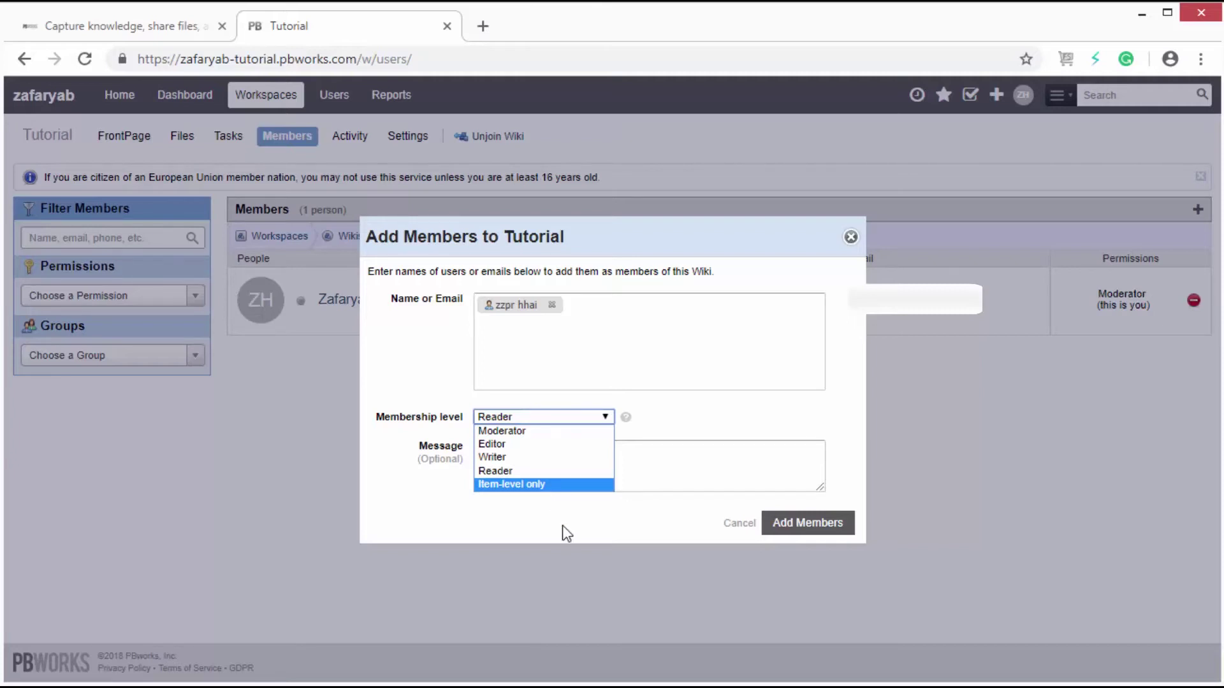
left_click(572, 449)
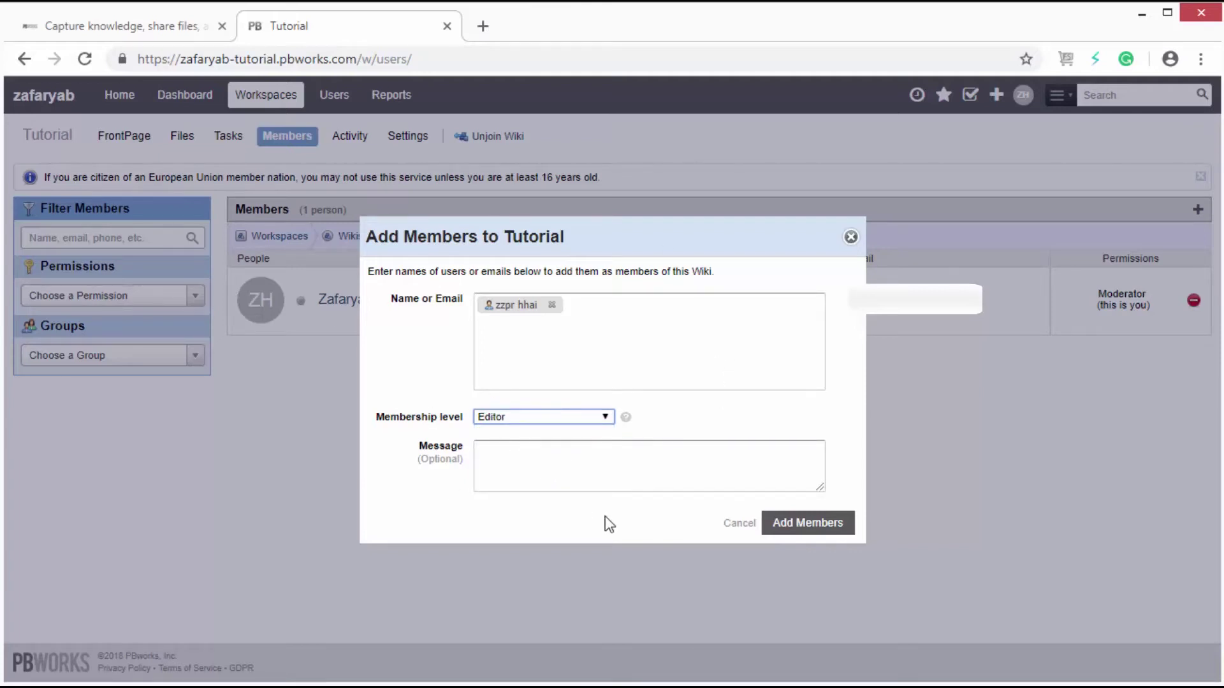
left_click(596, 459)
type("Welcome to mywiki")
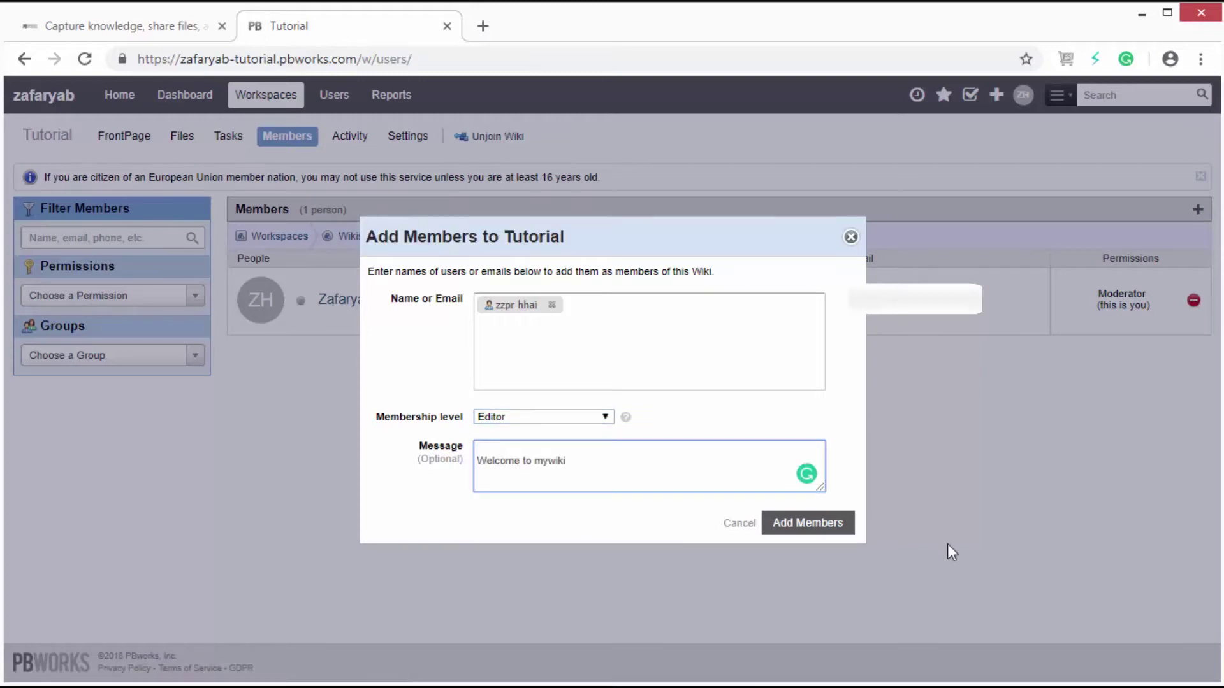
left_click(785, 523)
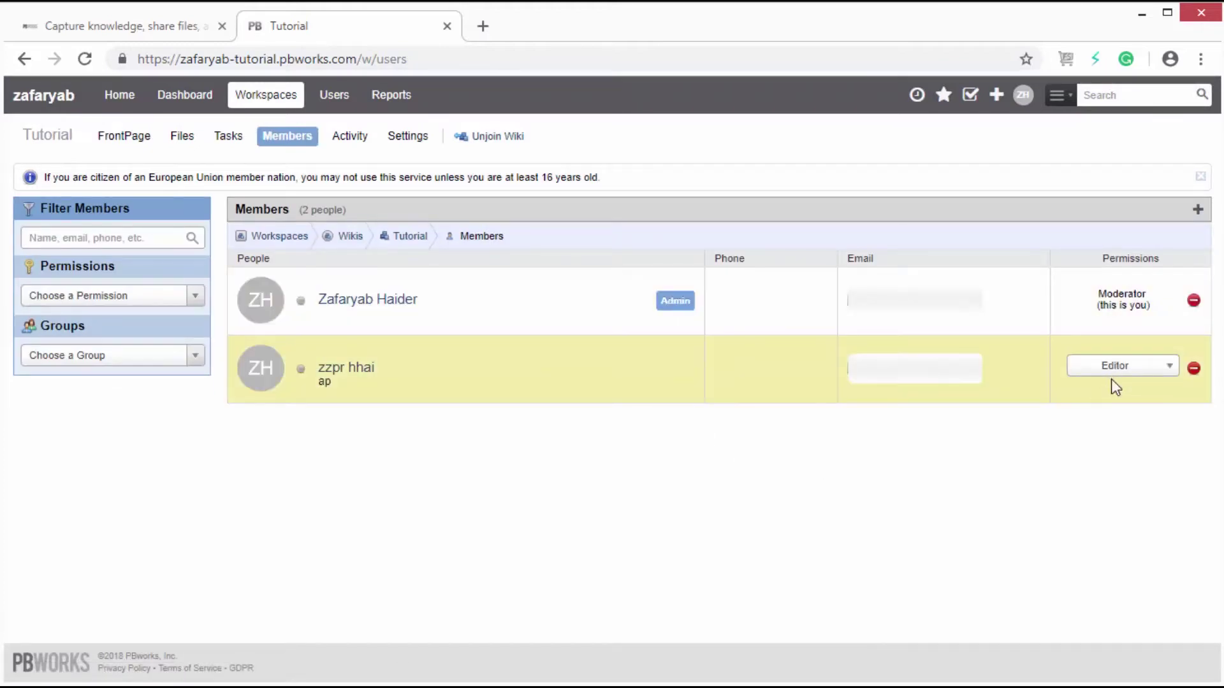
Step: View the wiki's recent activity and the Info and Branding pages of its settings
left_click(344, 144)
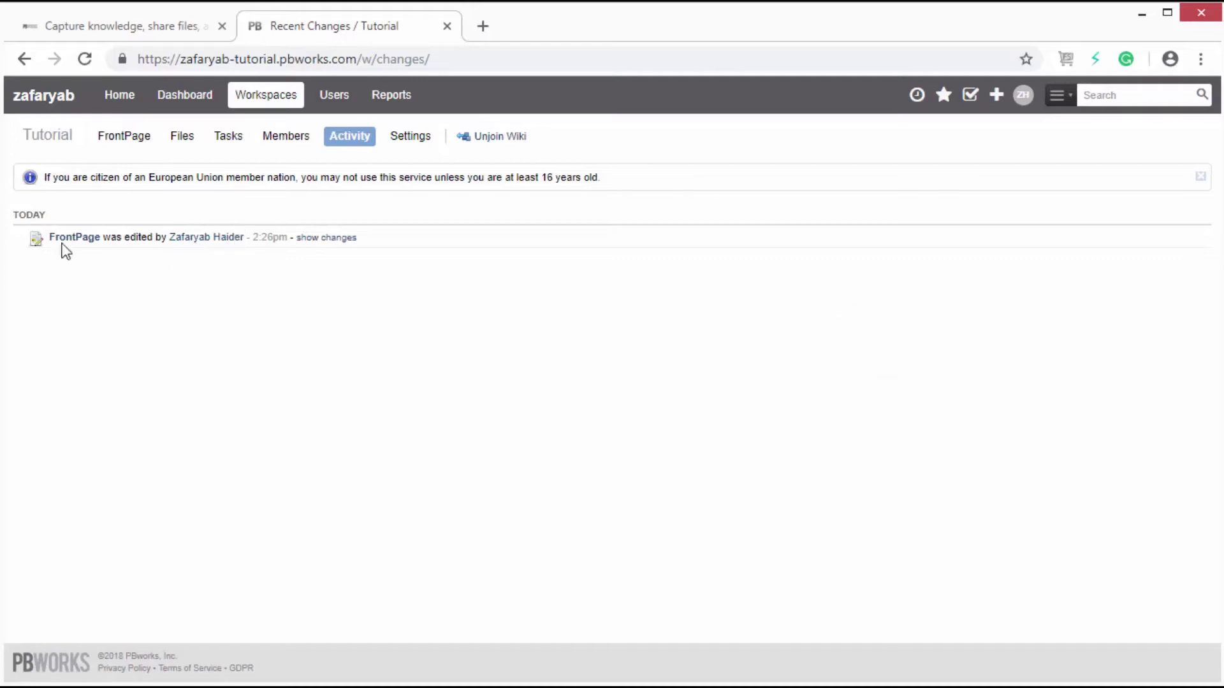
left_click(411, 140)
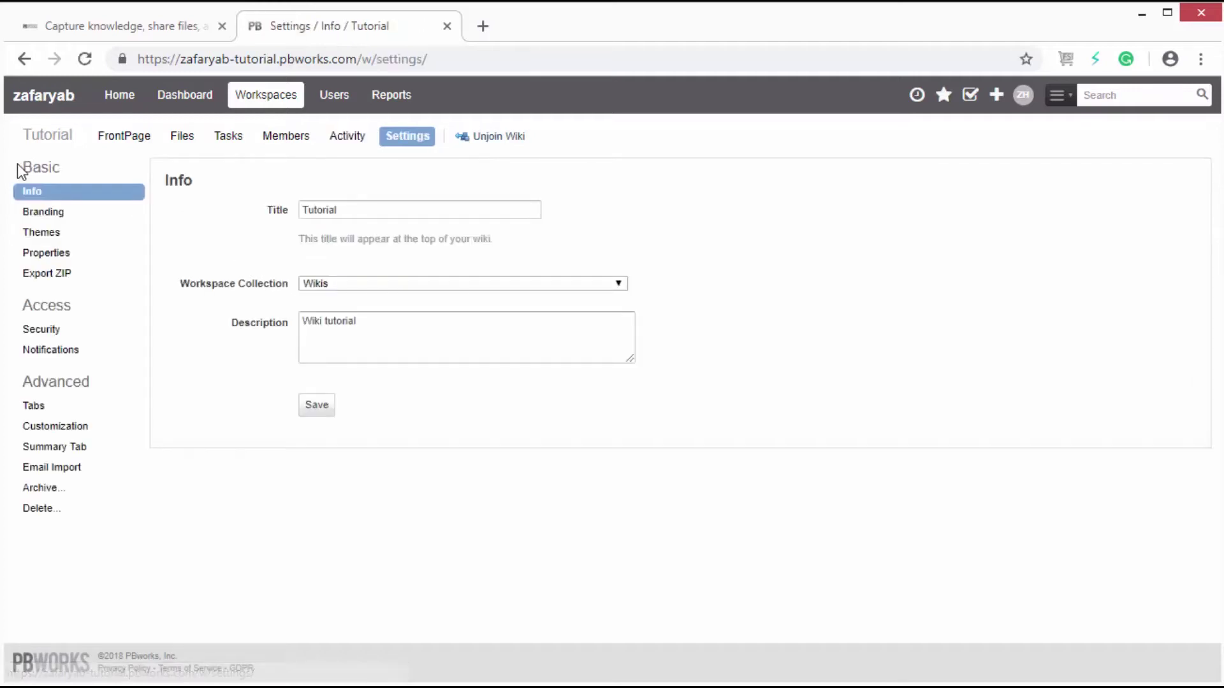
left_click(40, 214)
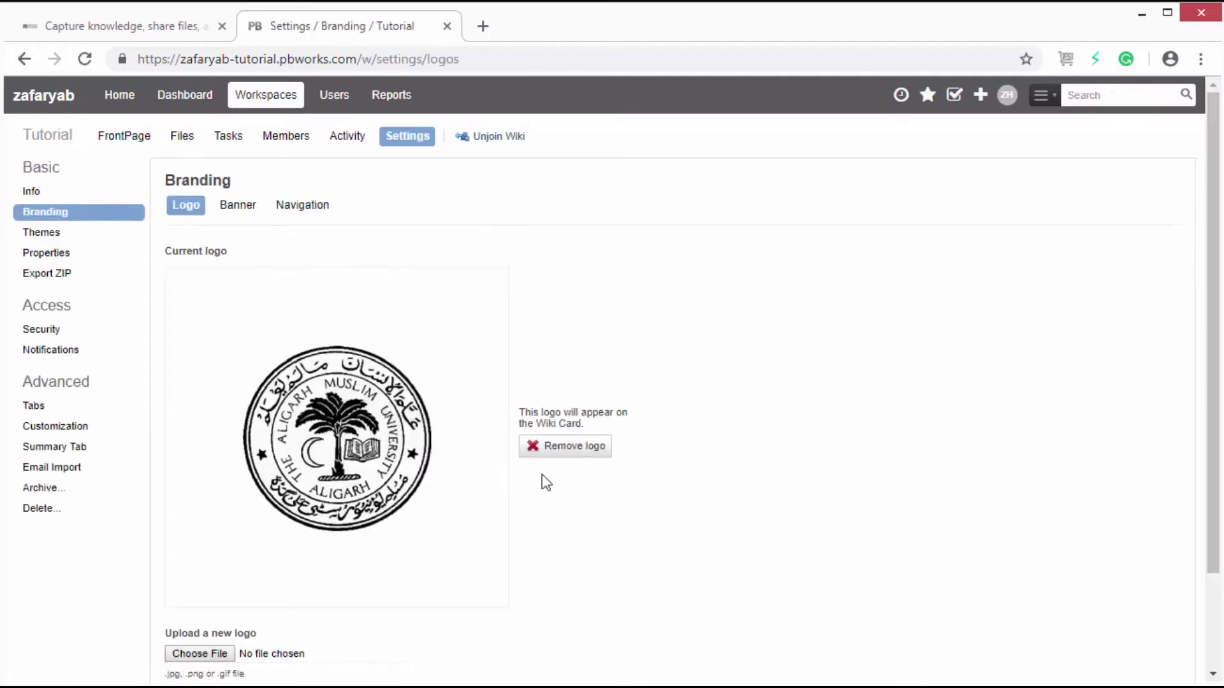
Step: Apply the Blue theme to the wiki, save it, and view the result on the FrontPage
left_click(35, 234)
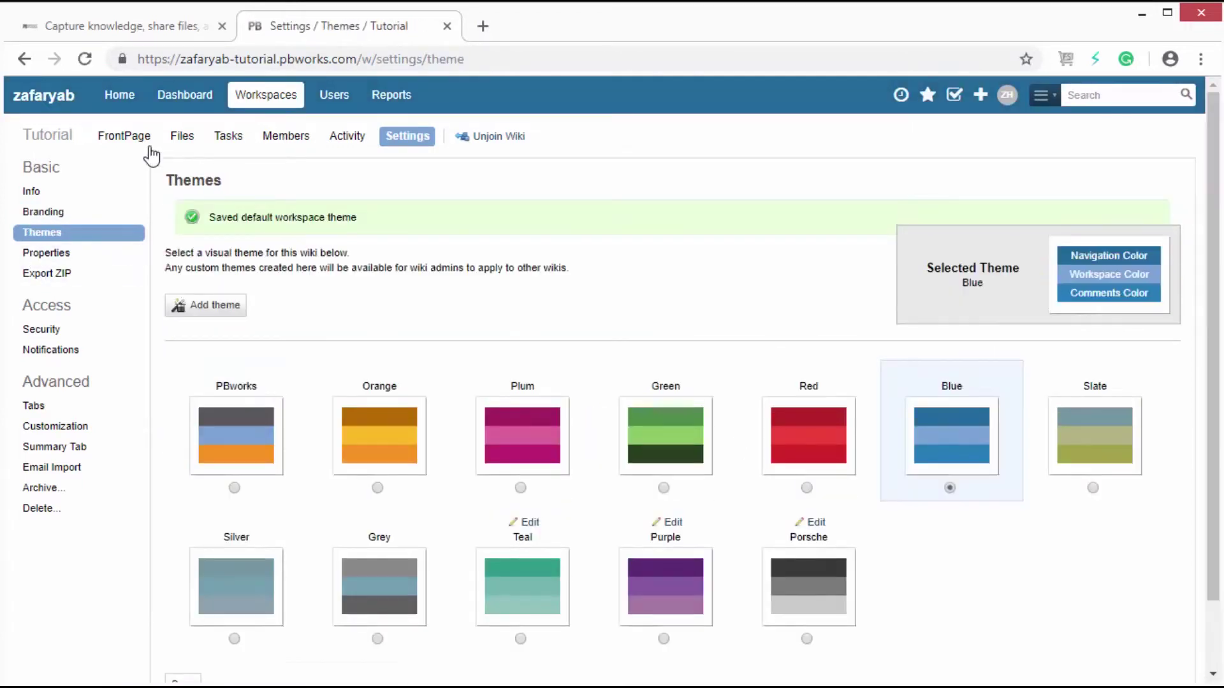
left_click(124, 136)
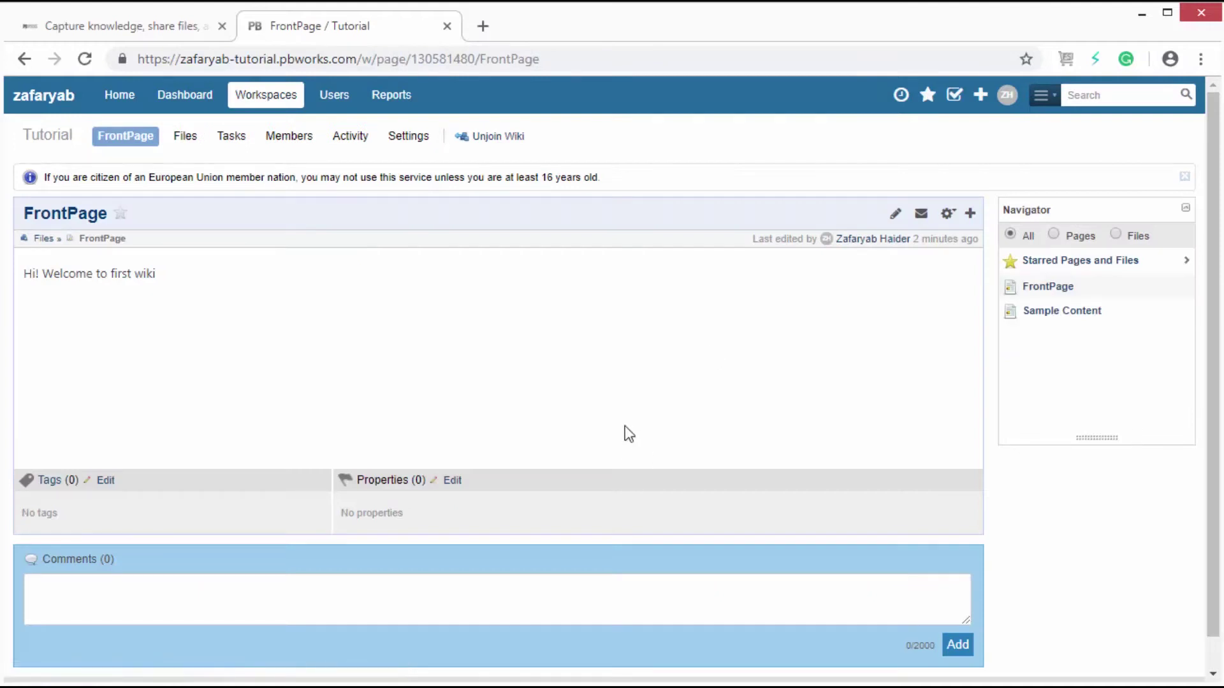
Step: Open the FrontPage for editing and delete its existing welcome text
scroll(625, 432, "down", 1)
scroll(520, 370, "up", 1)
left_click(896, 215)
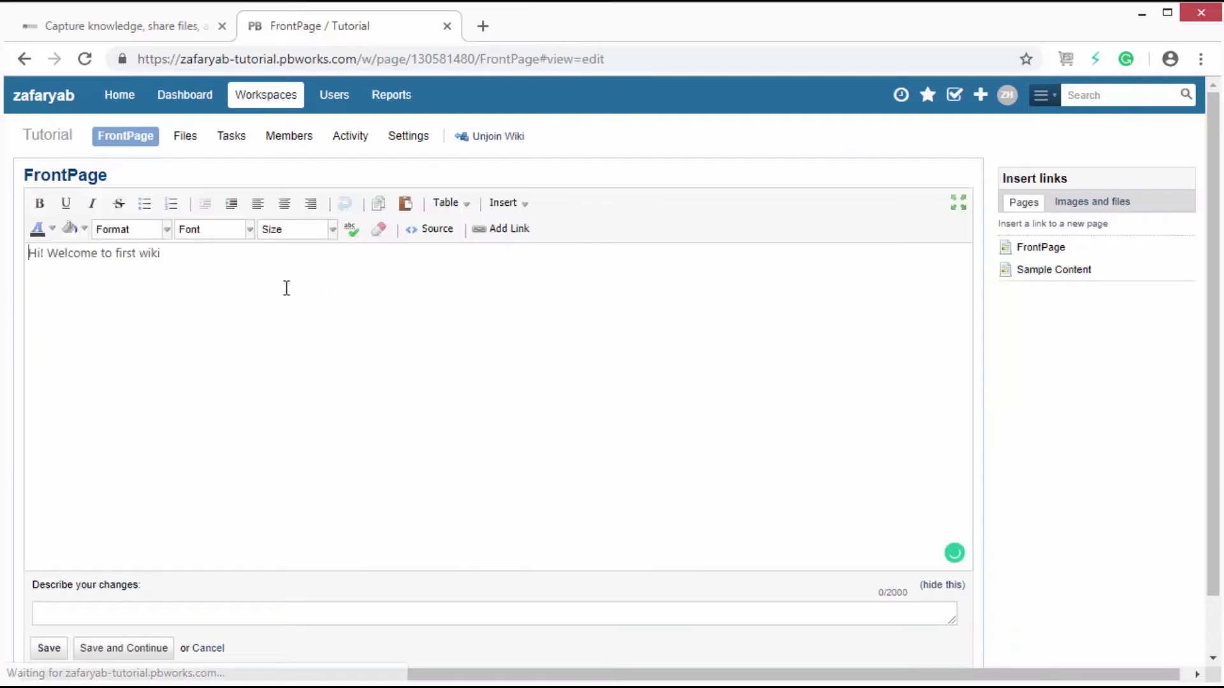
triple_click(178, 256)
key("BackSpace")
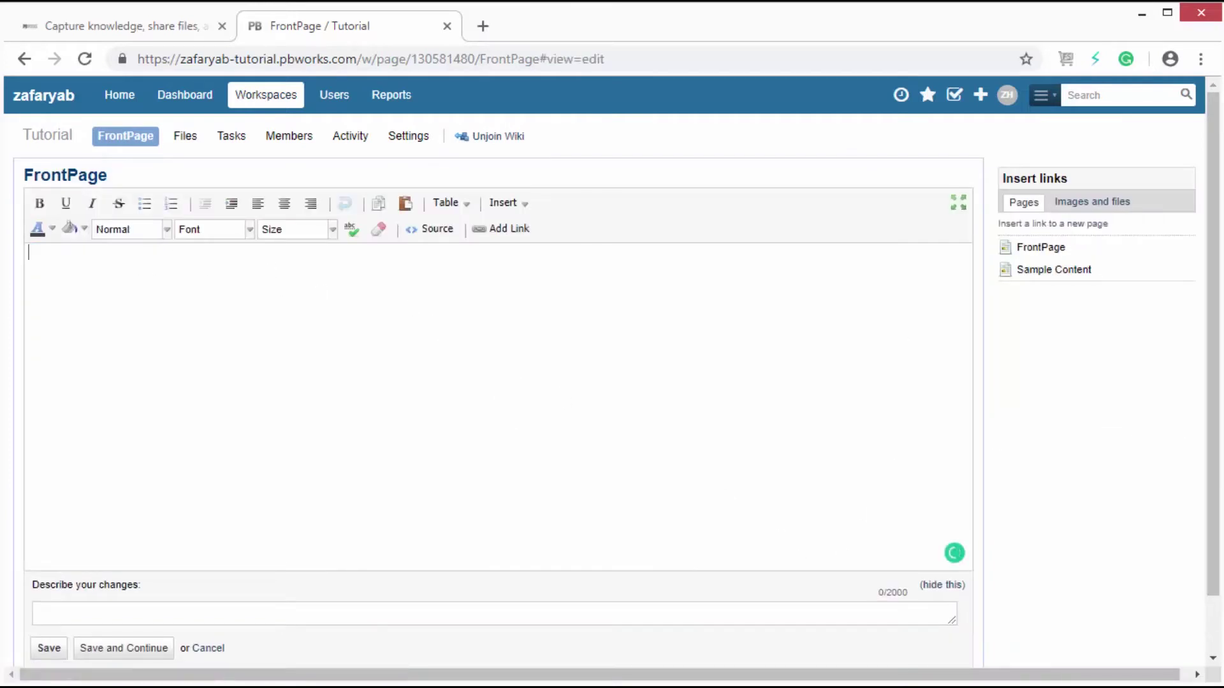
Step: Upload the logo picture from the Pictures folder and insert logo.png at the start of the FrontPage
left_click(1100, 204)
left_click(1038, 225)
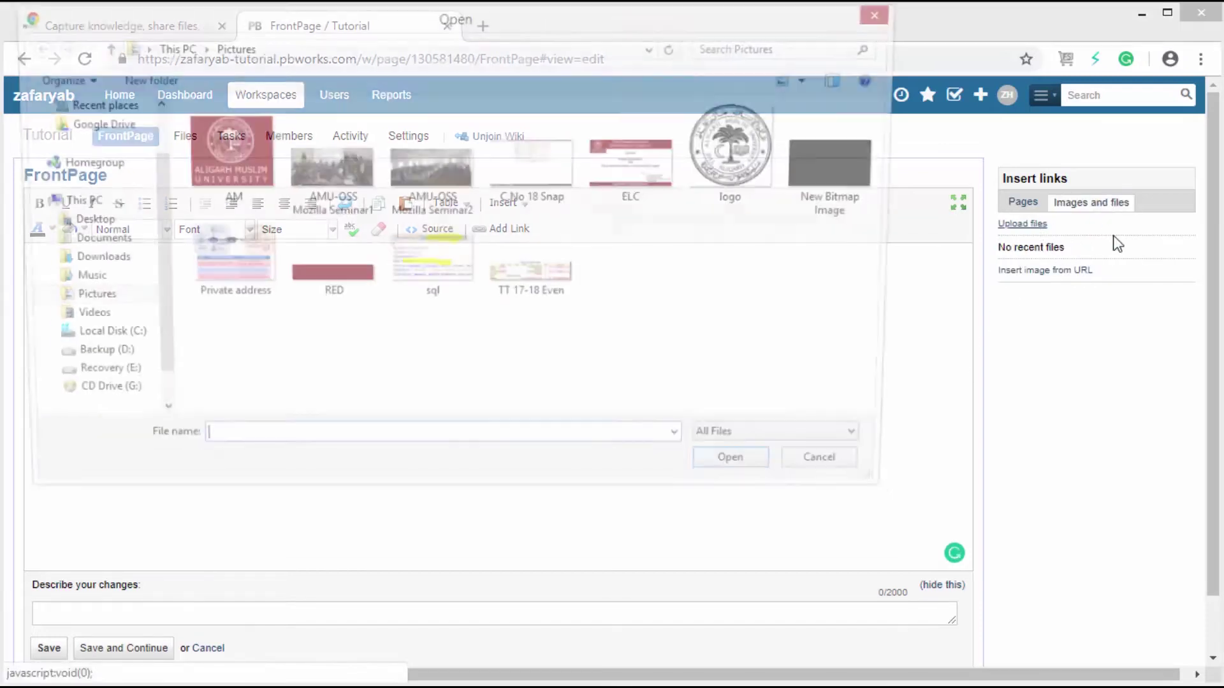
left_click(741, 153)
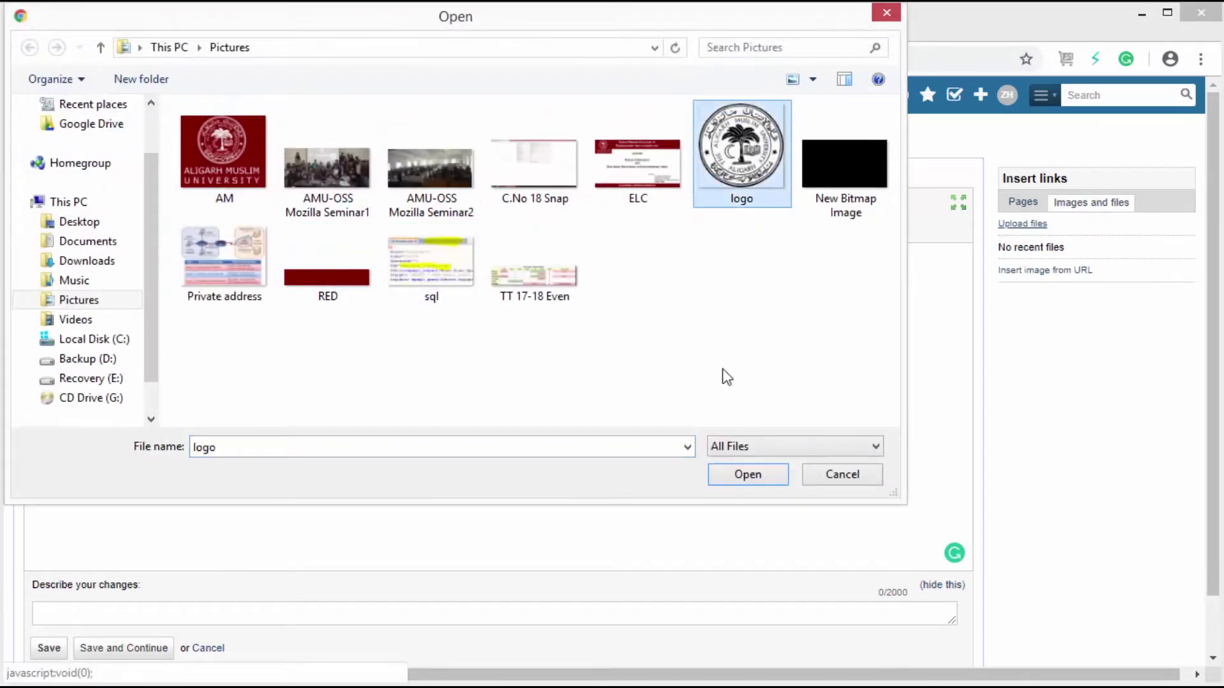
left_click(740, 477)
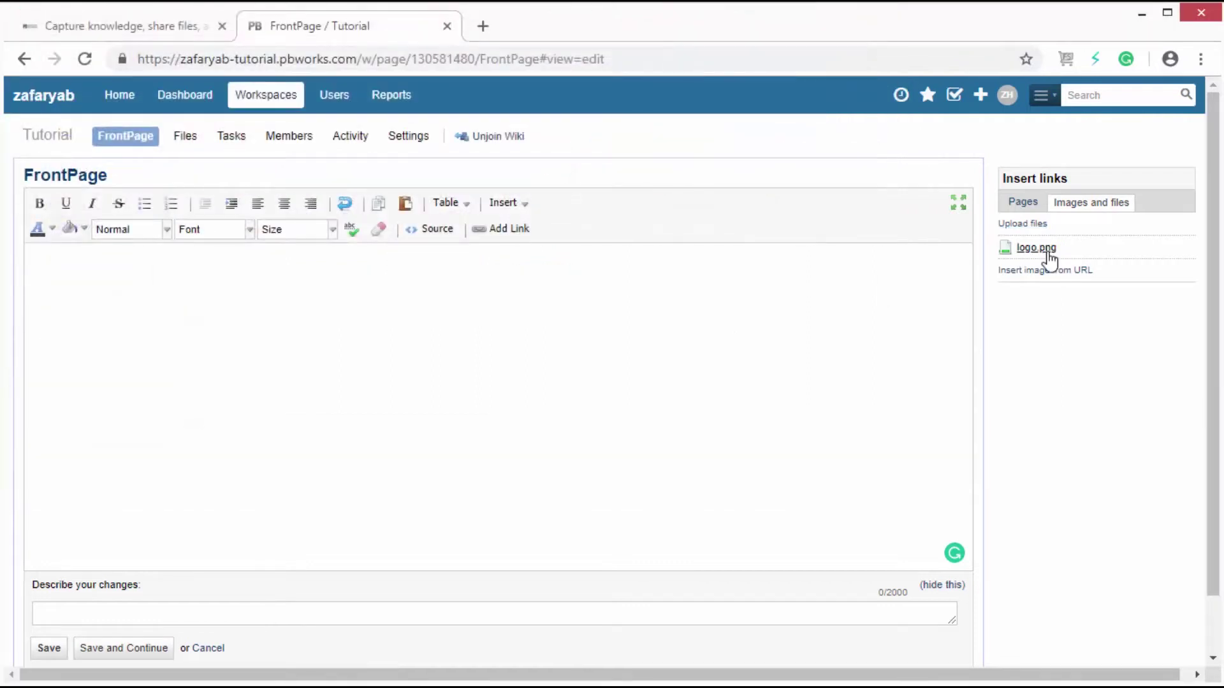
left_click(204, 268)
left_click(1027, 249)
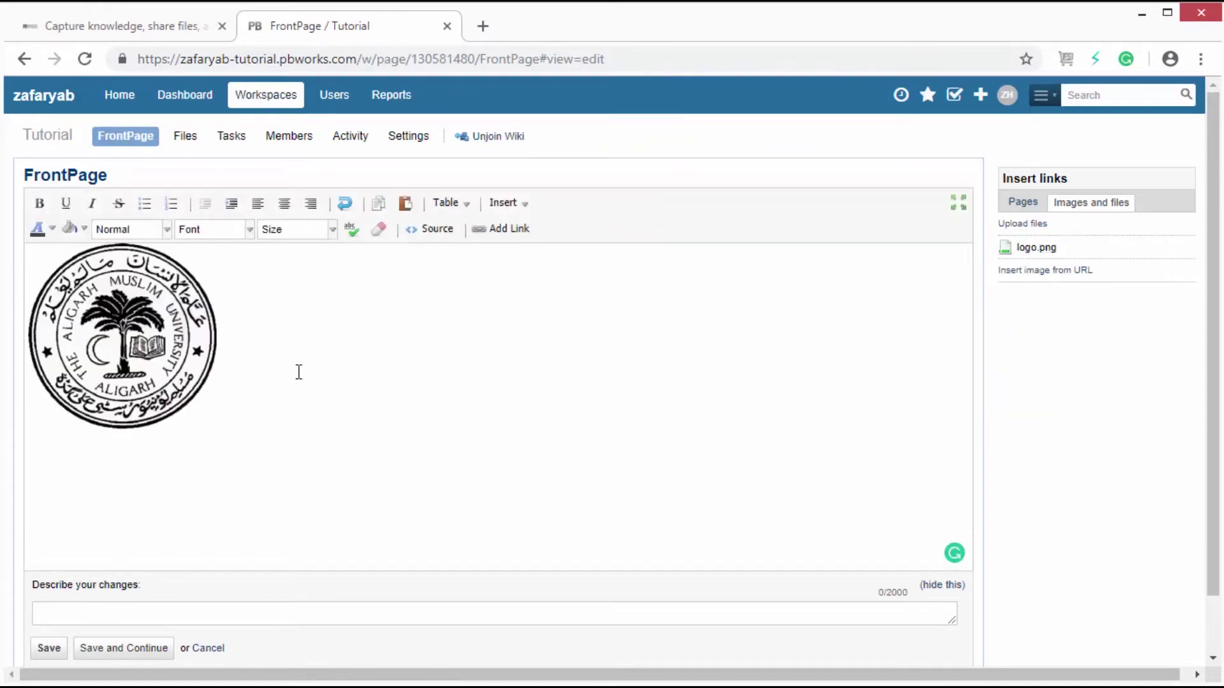
Step: Try center and right alignment on the logo image, settling on left alignment
left_click(118, 366)
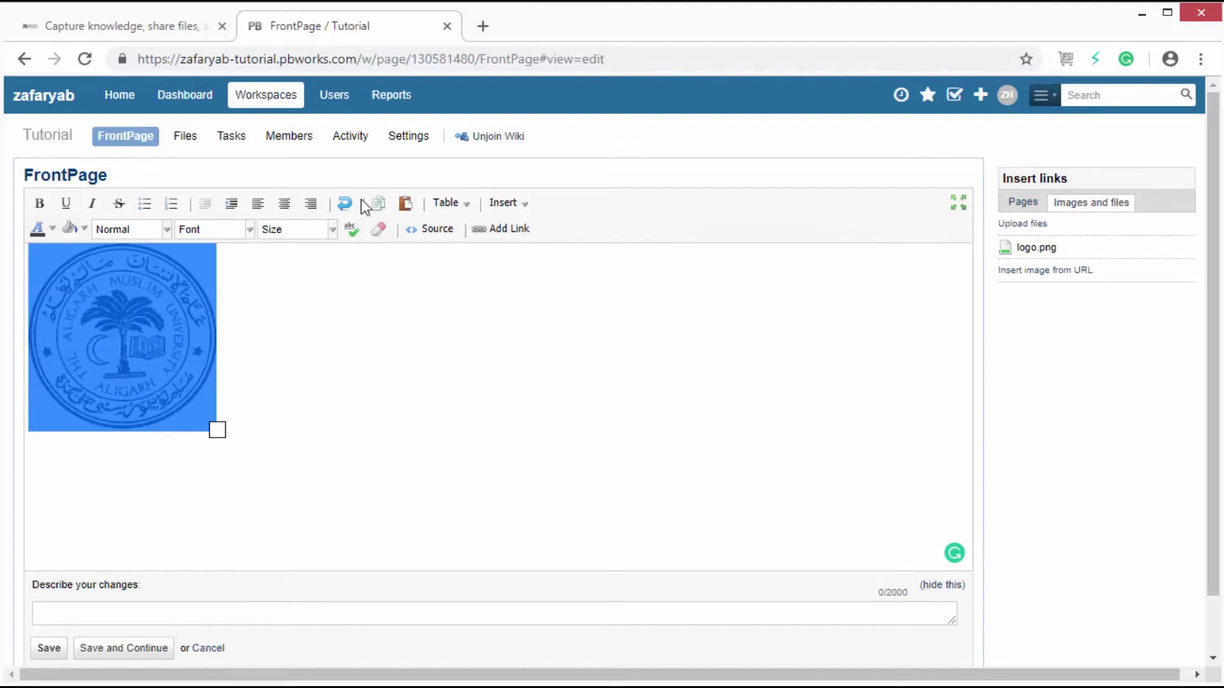
left_click(282, 210)
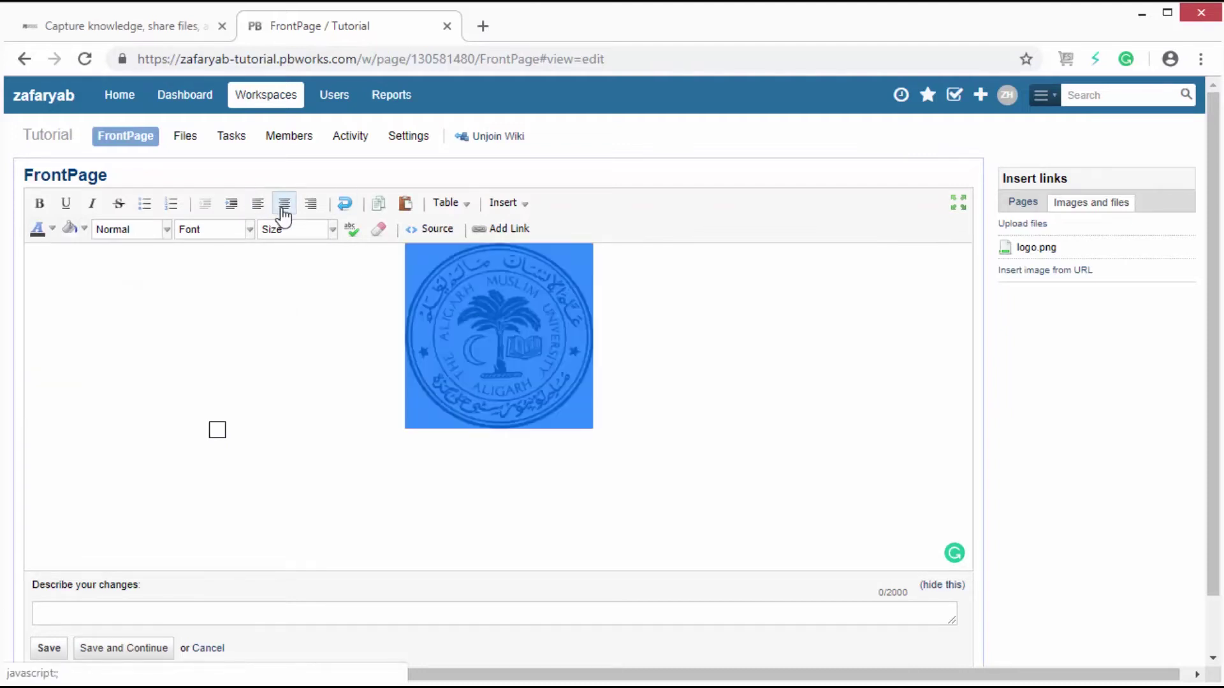
left_click(310, 203)
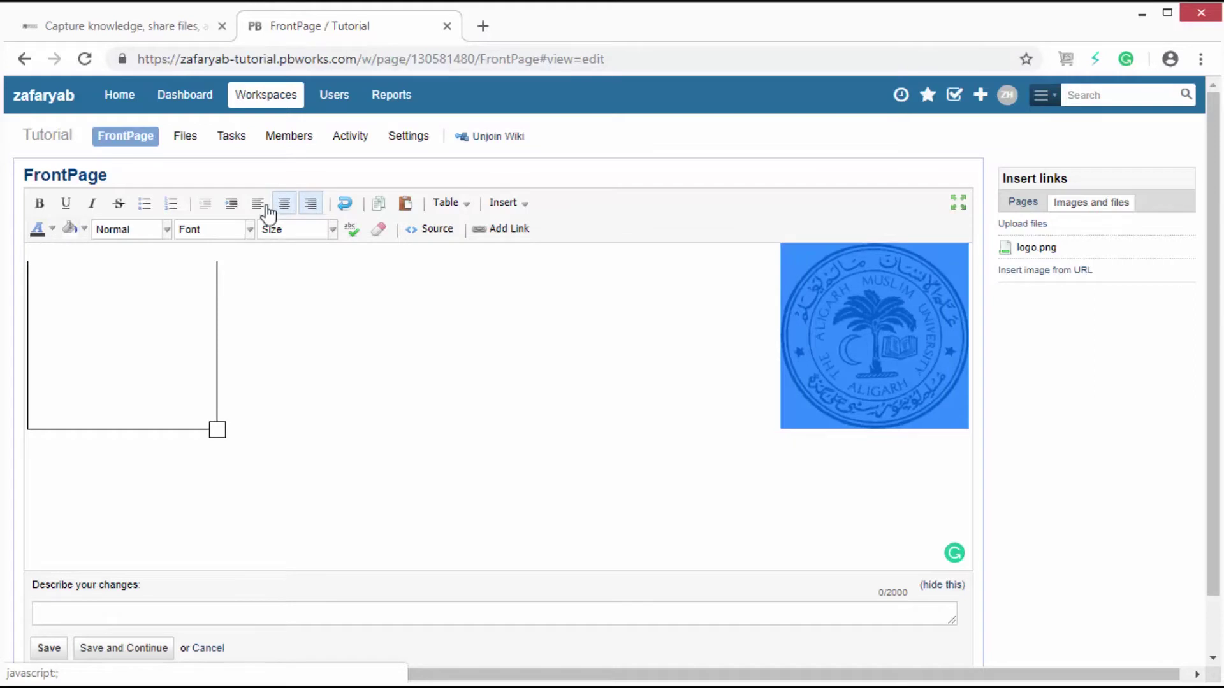
left_click(261, 205)
Step: Add the title "ZAKIR HUSAIN COLLEGE OF ENGINEERING AND TECHNOLOGY" beside the logo in bold 24pt Georgia, centered
left_click(303, 308)
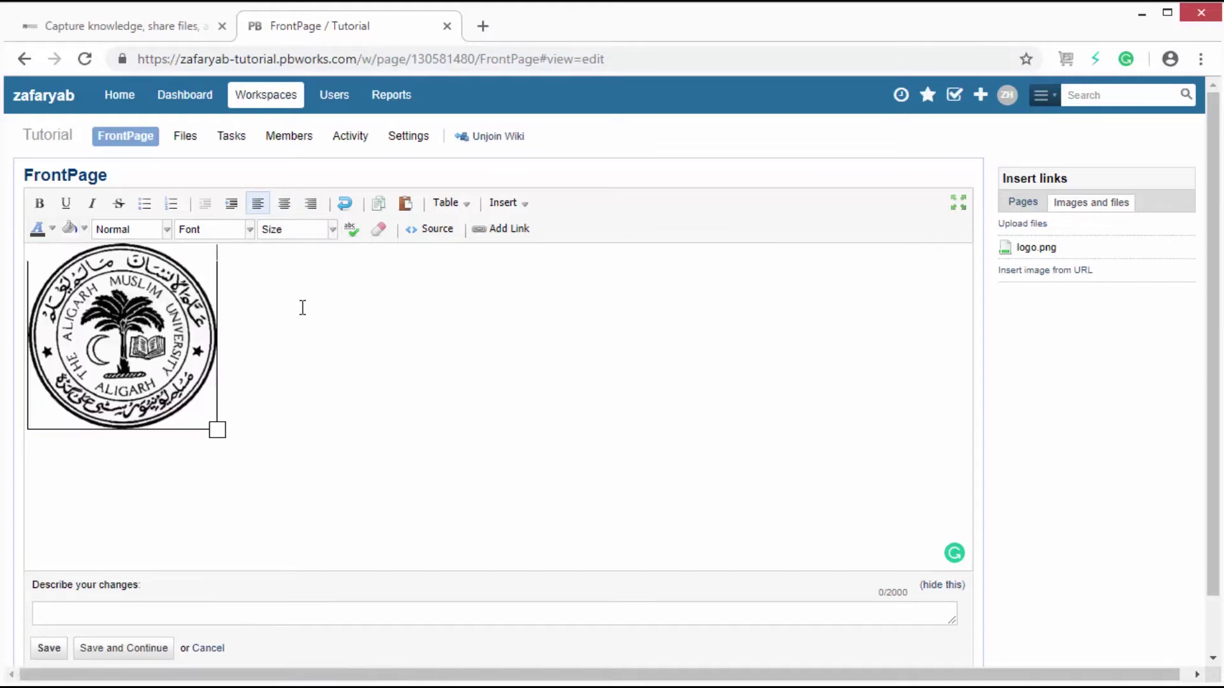
type("ZAKIR HUSAIN COLLEGE OF ENGINEERING AND TECHNOLOGY")
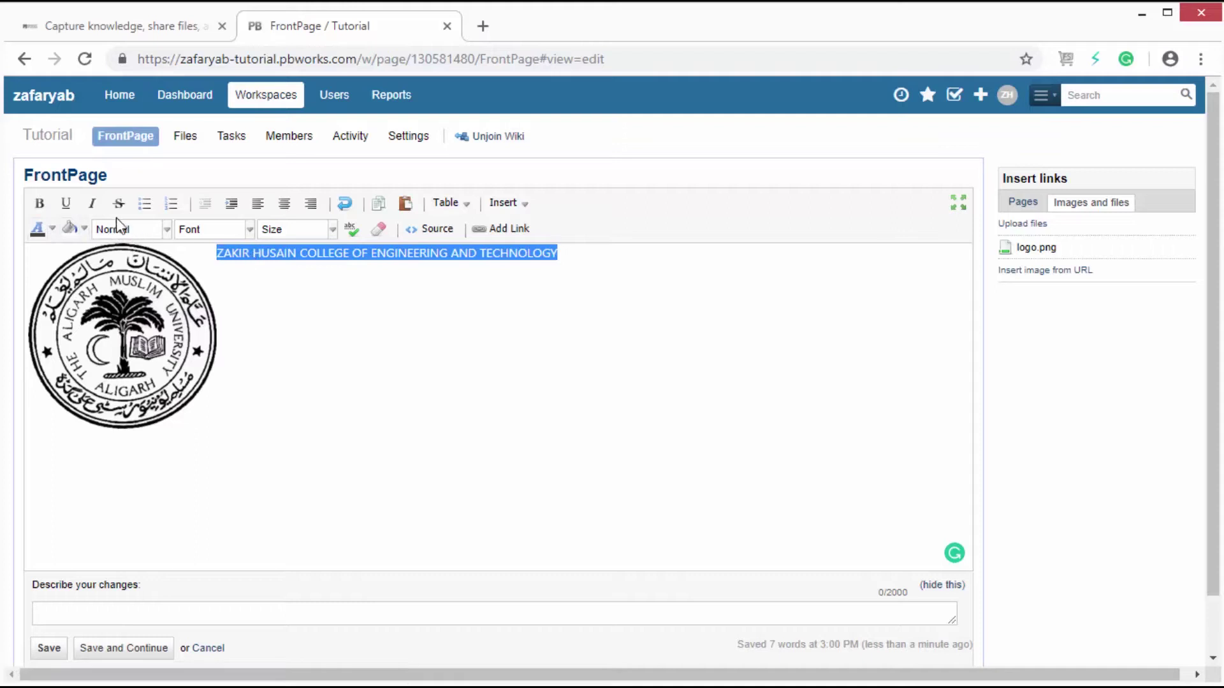
left_click(39, 202)
left_click(273, 234)
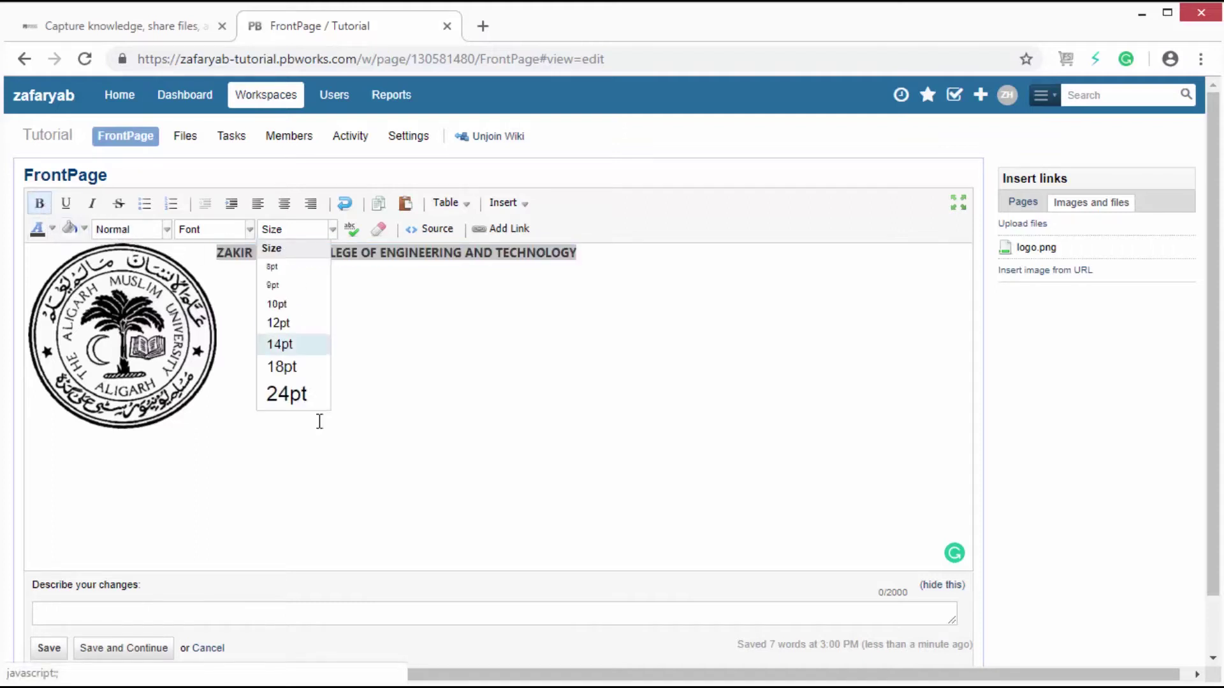
left_click(300, 398)
left_click(124, 233)
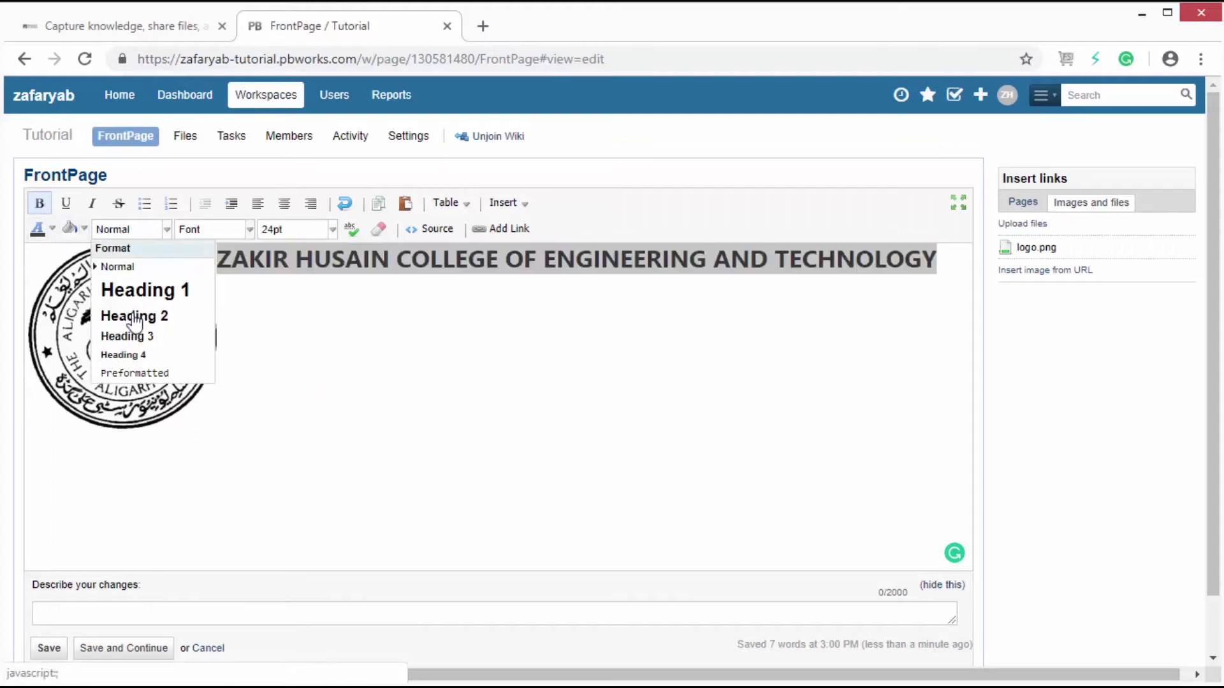
left_click(189, 233)
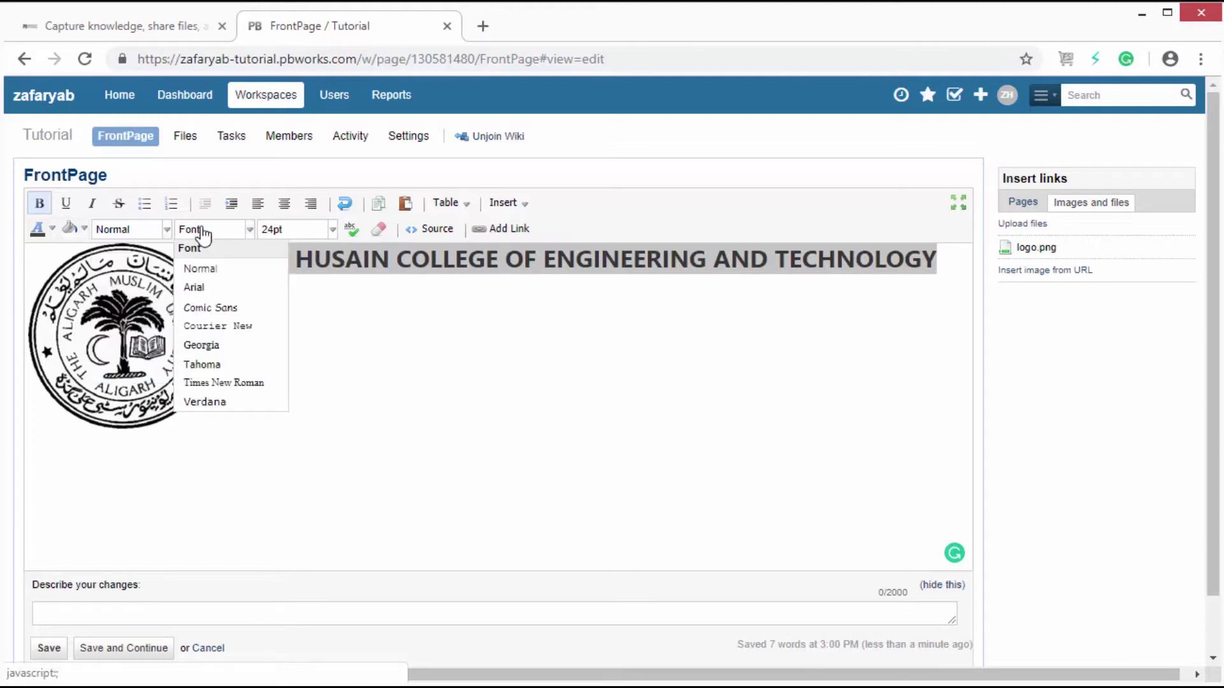
left_click(202, 345)
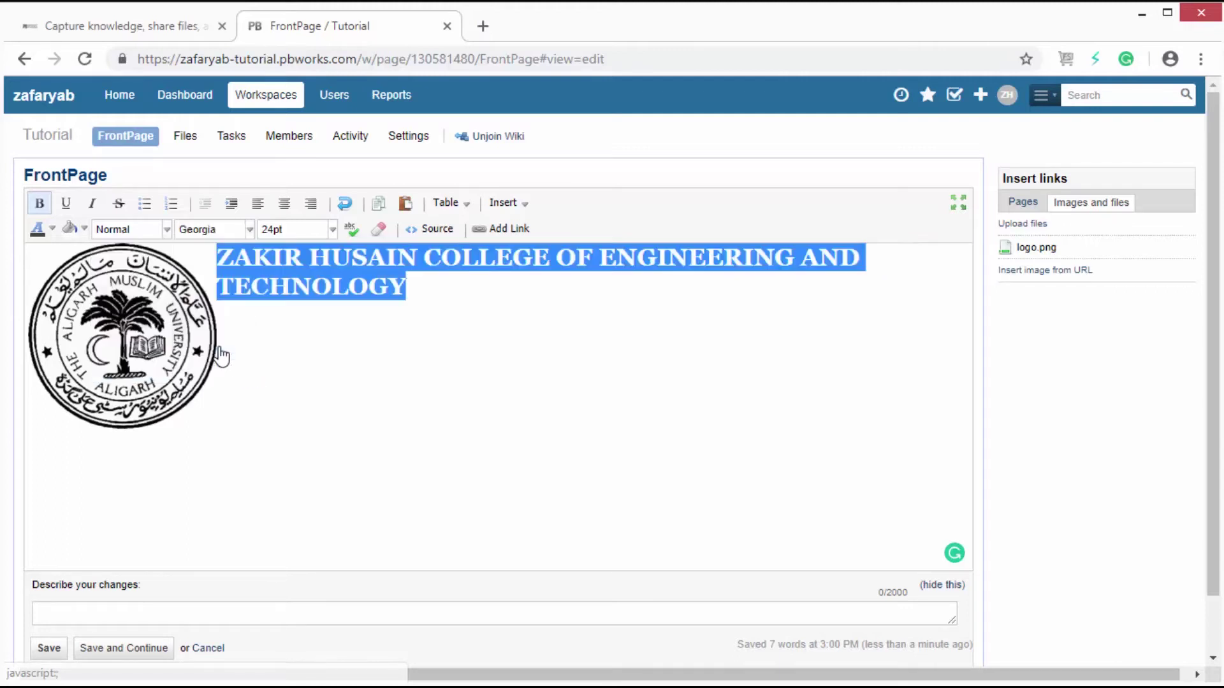
left_click(285, 204)
Step: Add a left-aligned "WIKI TOOLS:" line below the logo and format it as Heading 1
left_click(461, 395)
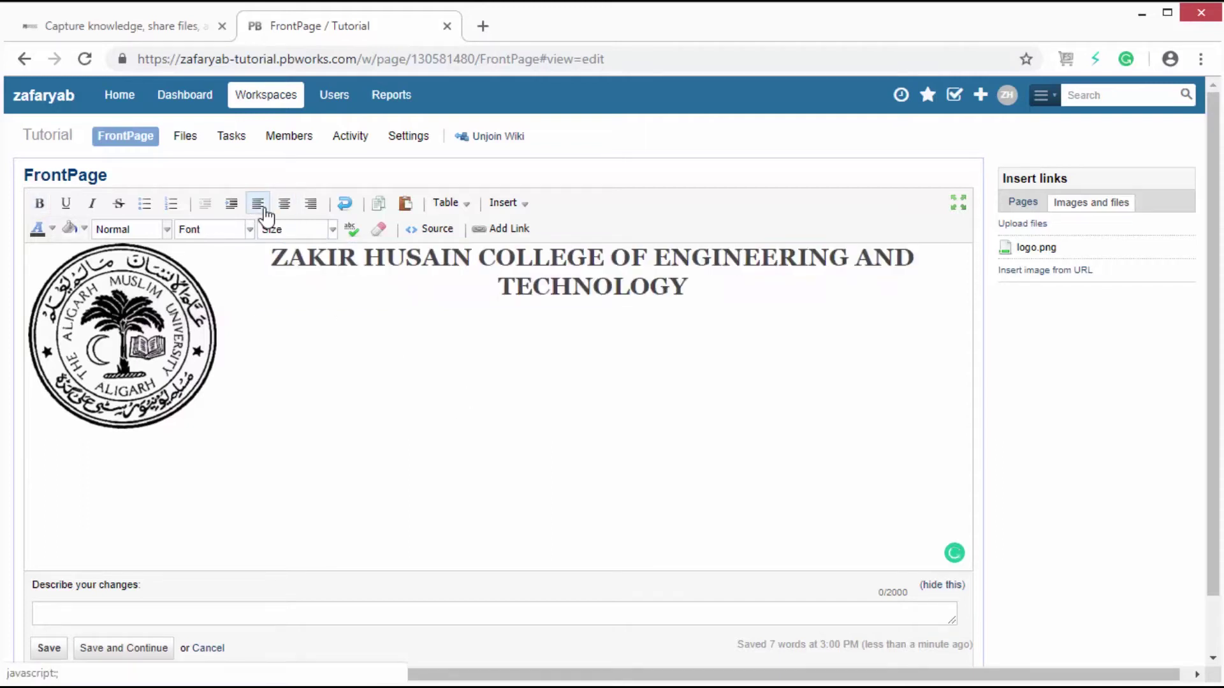
type("WIKI TOOLS:")
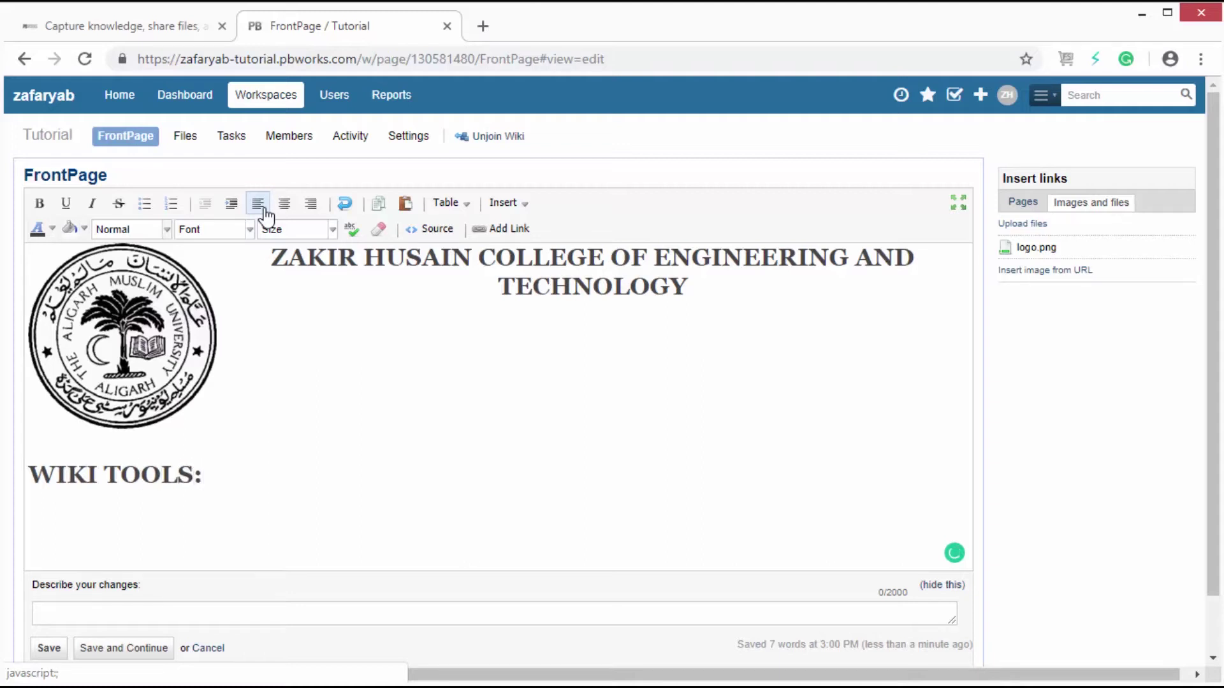
left_click_drag(218, 475, 498, 281)
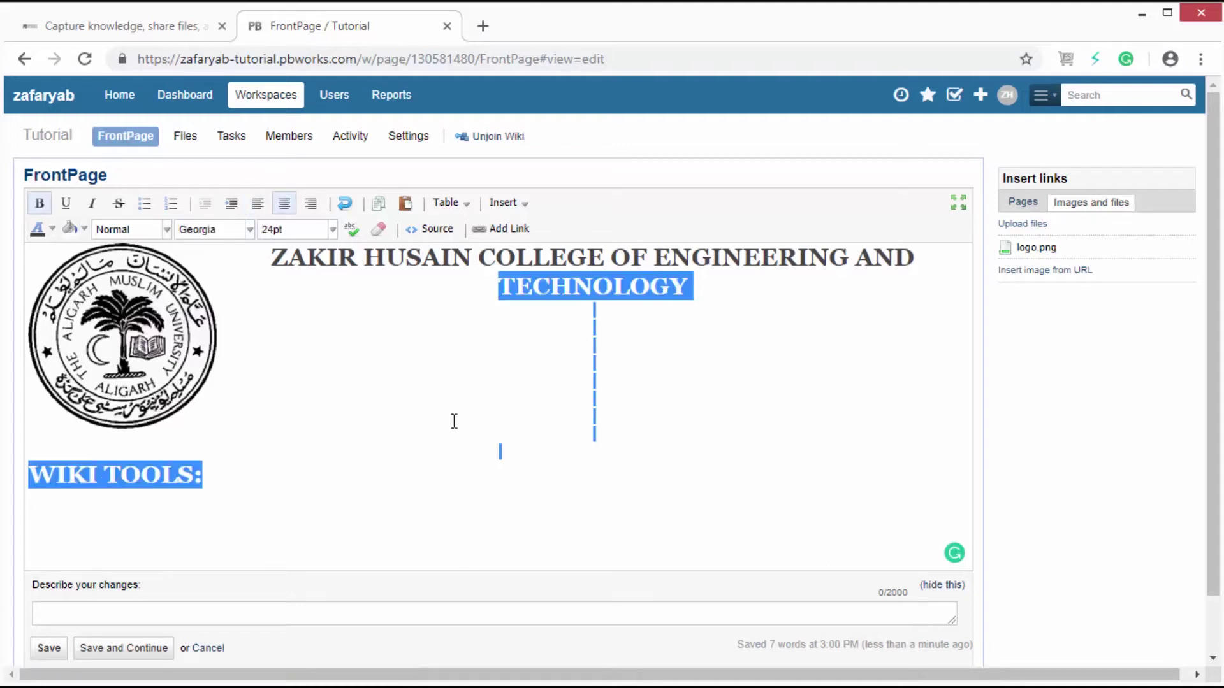
left_click_drag(216, 486, 28, 474)
left_click(165, 231)
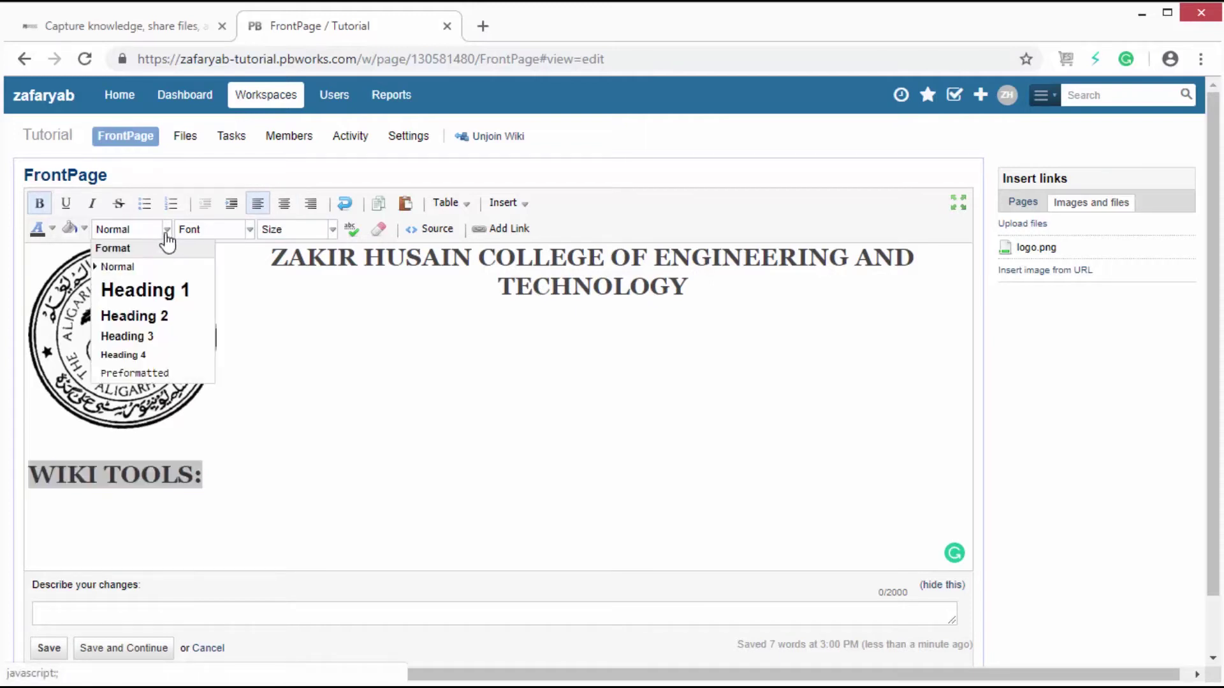
left_click(142, 293)
Step: Enter PBWorks, WikiDot and MeadiaWiki on separate lines under the WIKI TOOLS heading and set them to 12pt
left_click(315, 499)
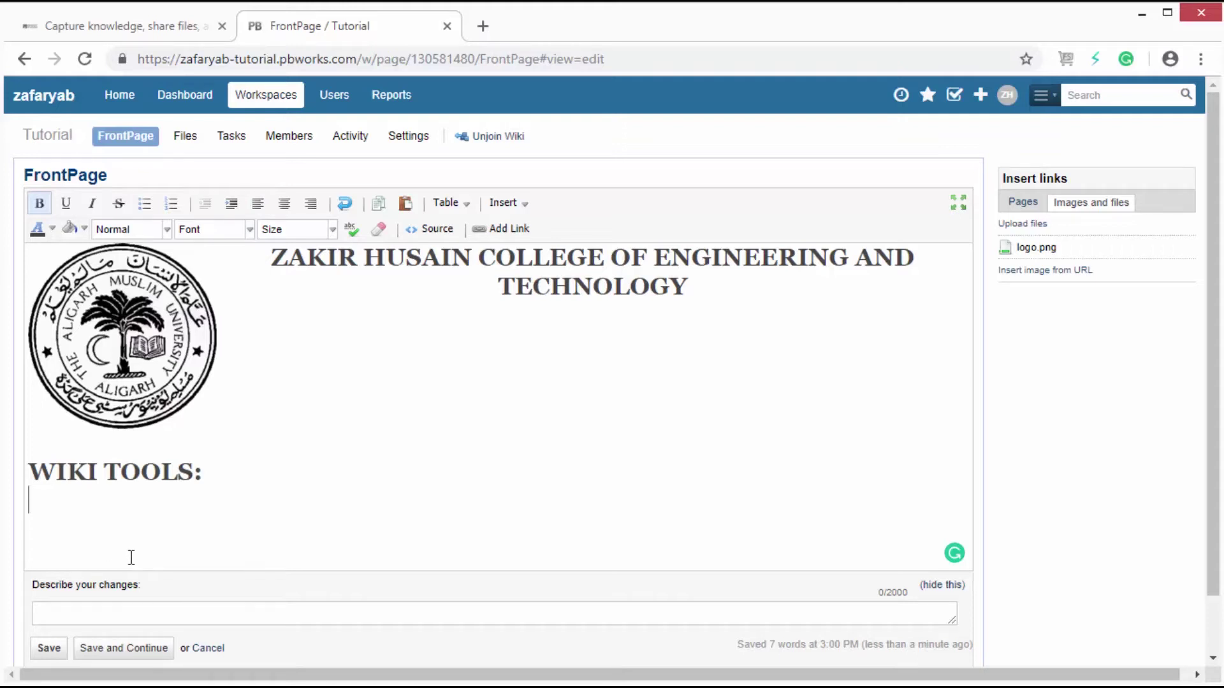
type("PBWorks WikiDot MeadiaWiki")
left_click_drag(189, 534, 21, 485)
left_click(155, 238)
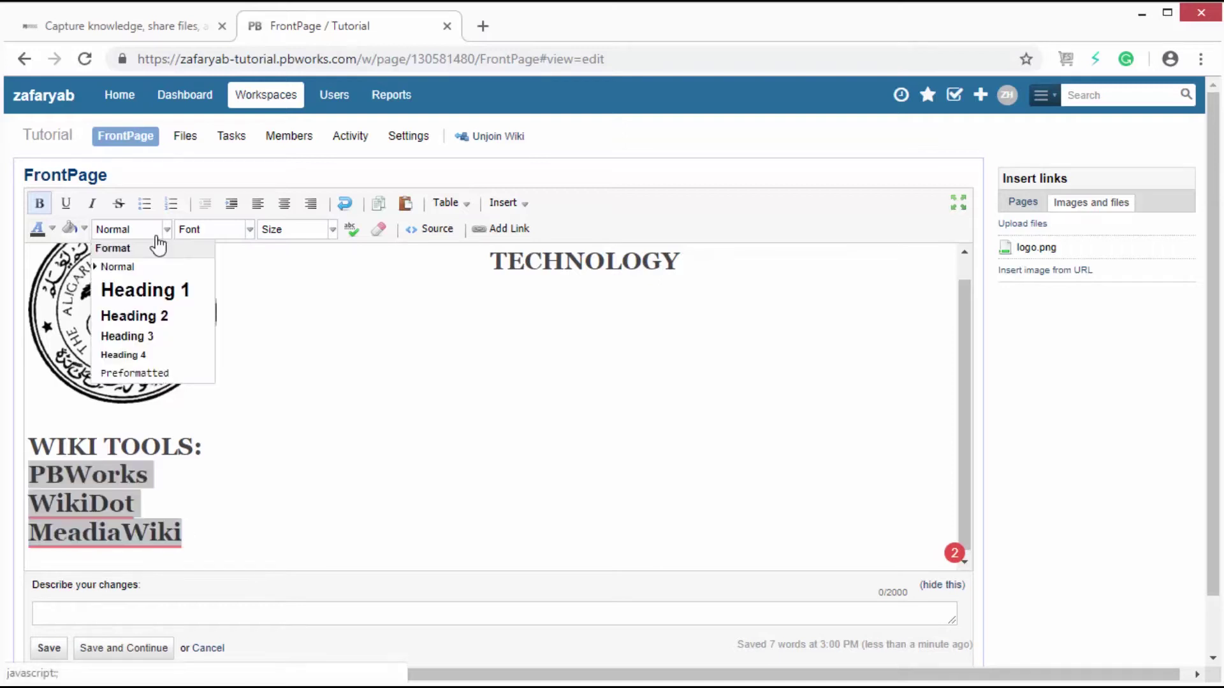
left_click(205, 237)
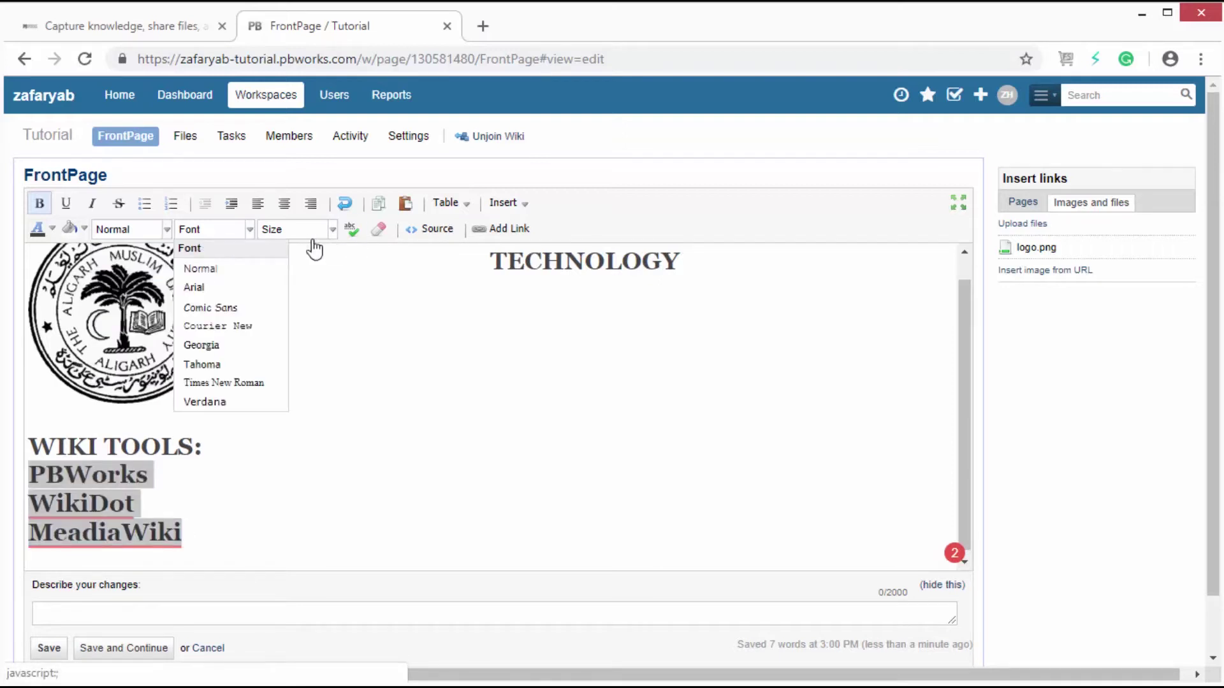
left_click(309, 233)
left_click(300, 324)
left_click(388, 533)
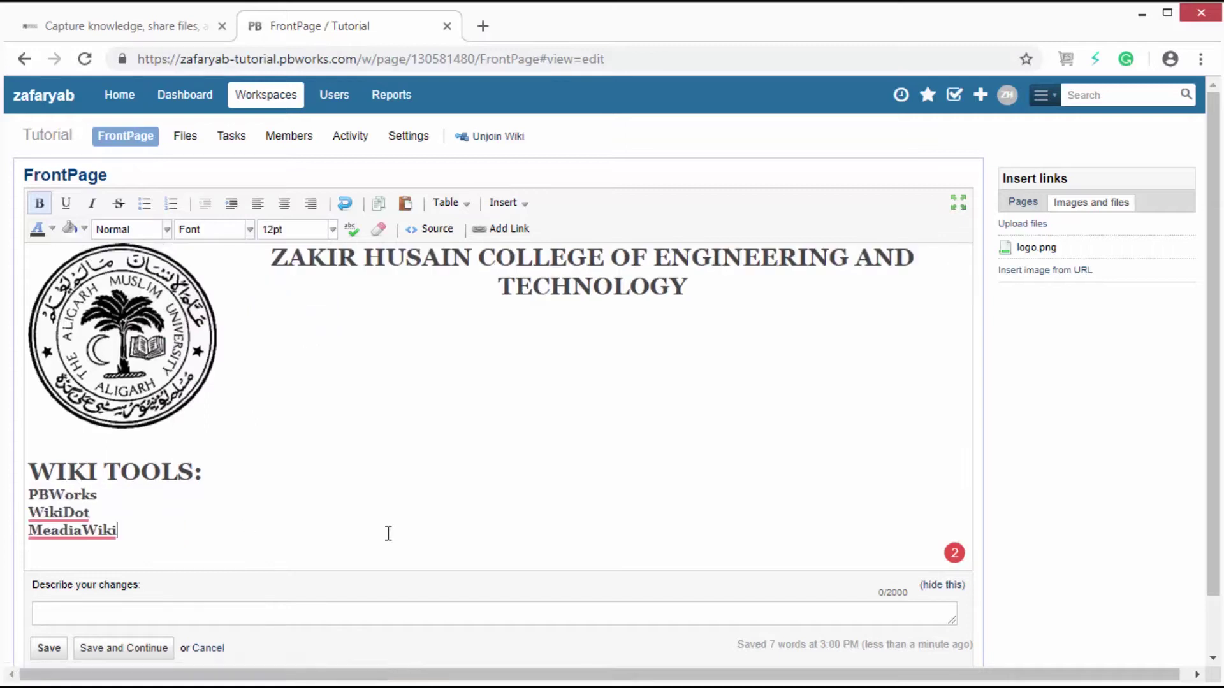
Step: Turn the three wiki tool names into a bulleted list and save the FrontPage
left_click_drag(158, 534, 31, 496)
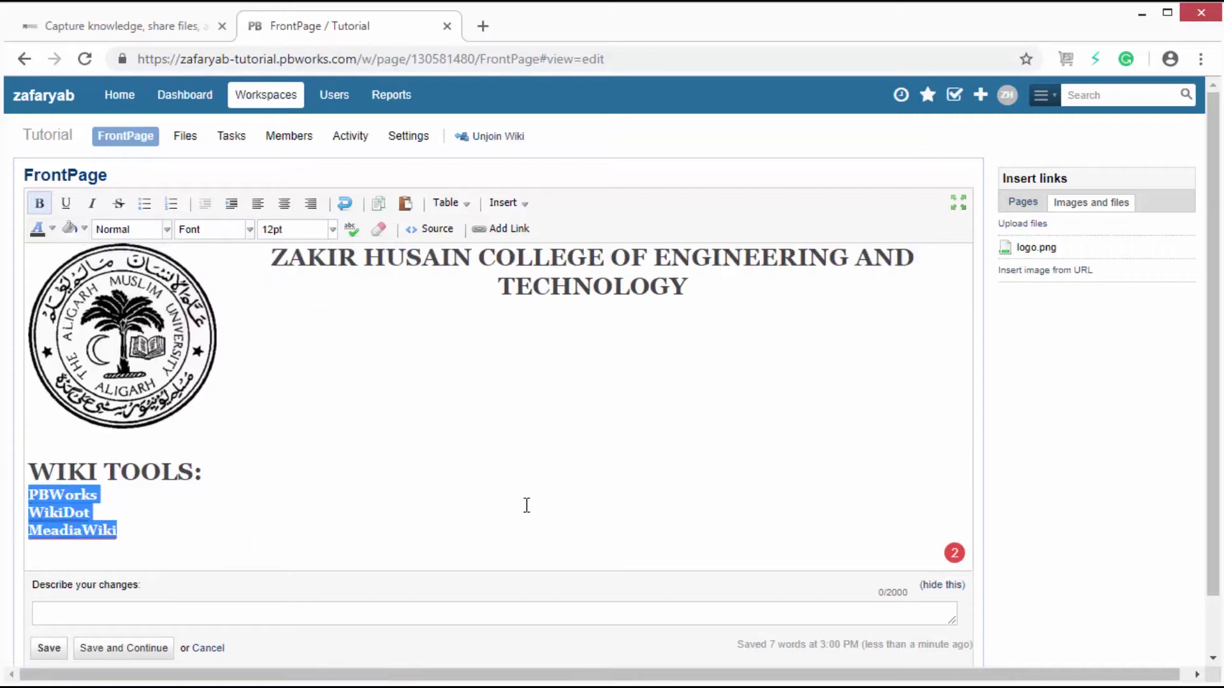
scroll(299, 518, "down", 1)
left_click(144, 139)
left_click(47, 584)
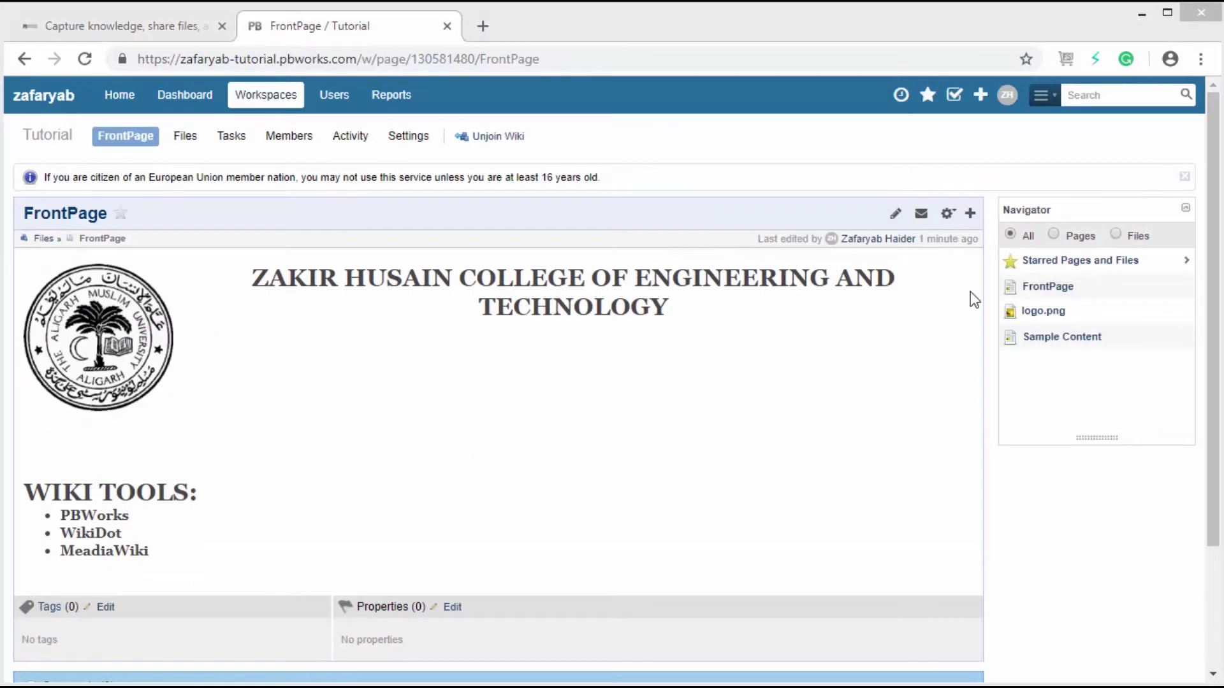
Step: Reopen the FrontPage for editing and upload the RED picture from the Pictures folder
left_click(898, 216)
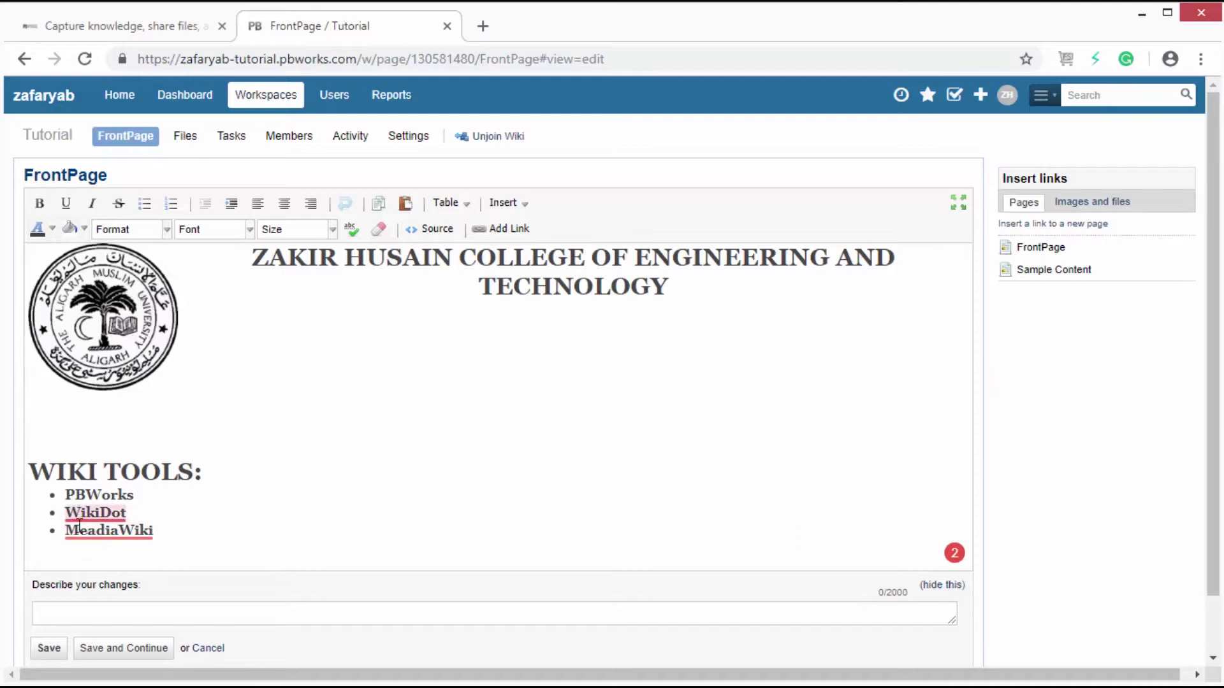
left_click(610, 501)
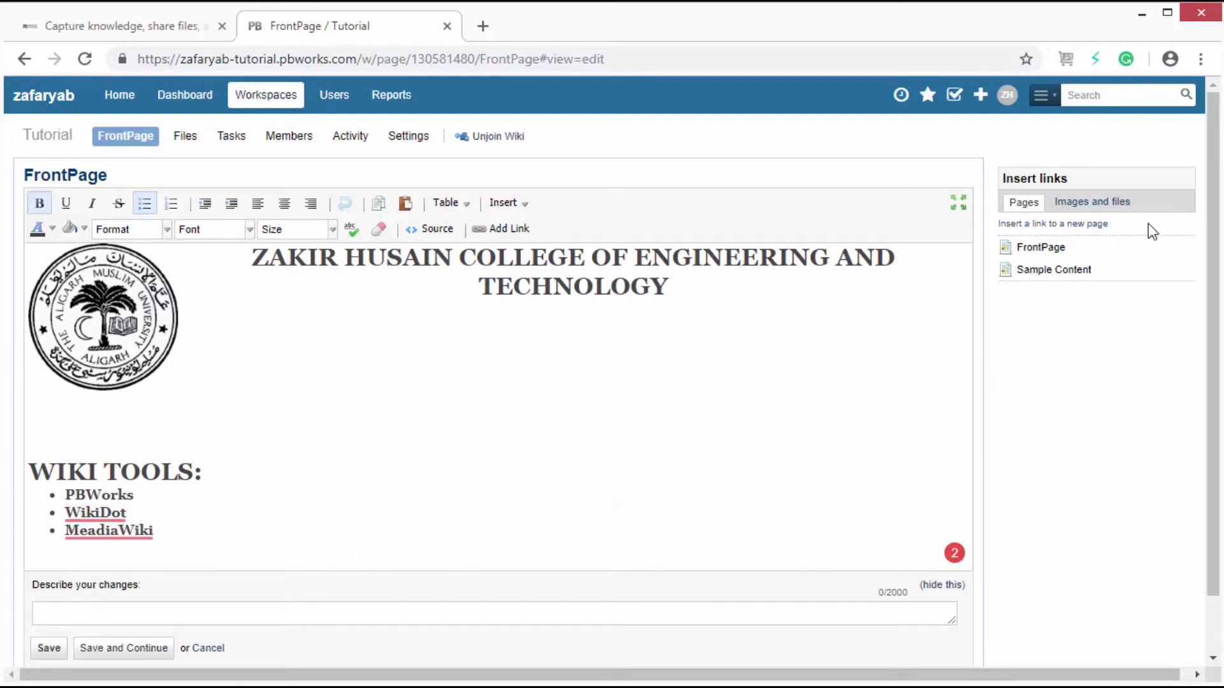
left_click(1080, 202)
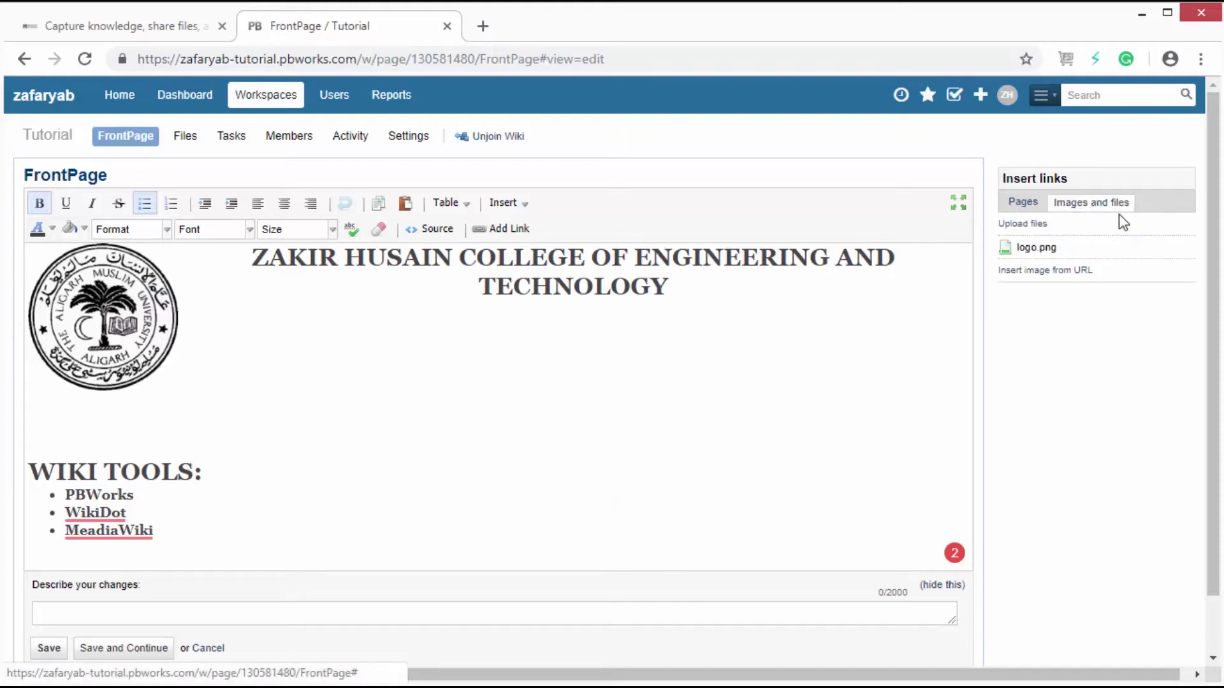
left_click(1021, 224)
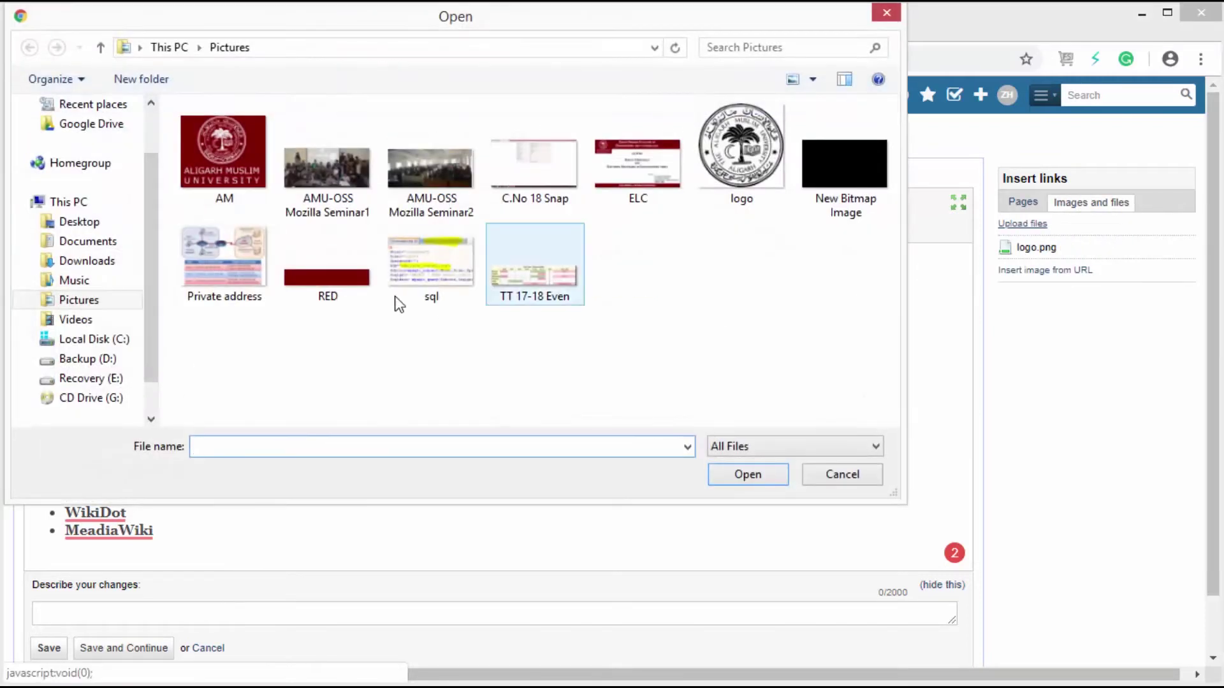
left_click(330, 278)
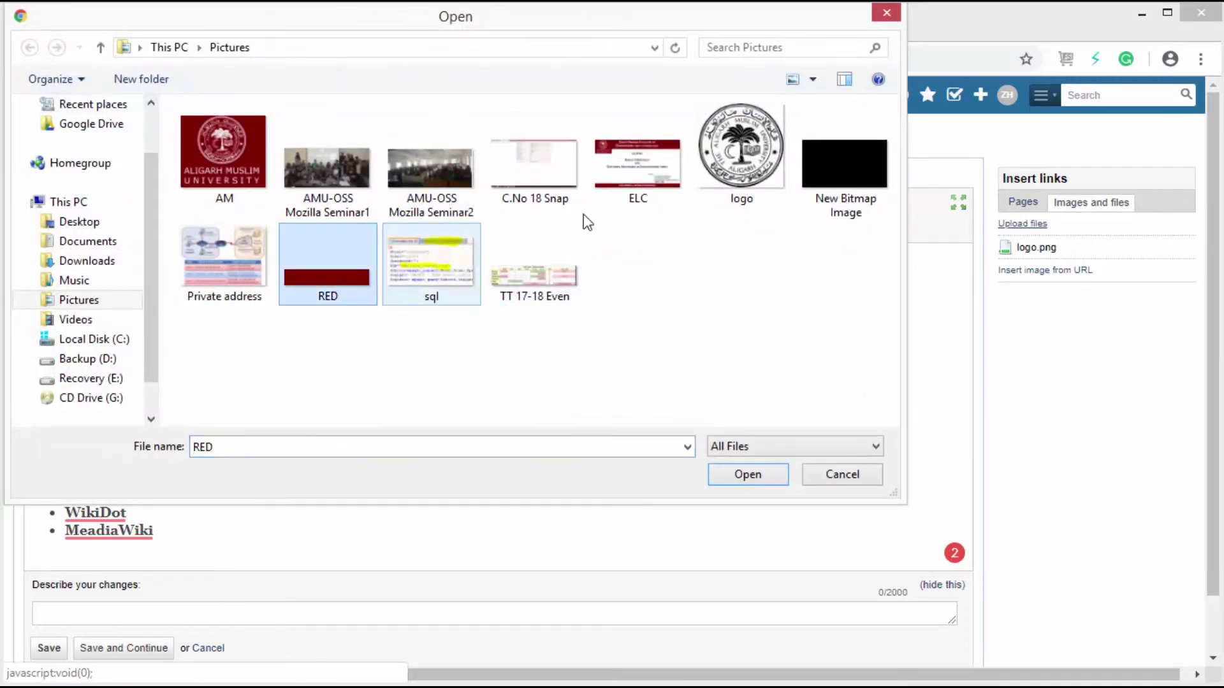
left_click(749, 475)
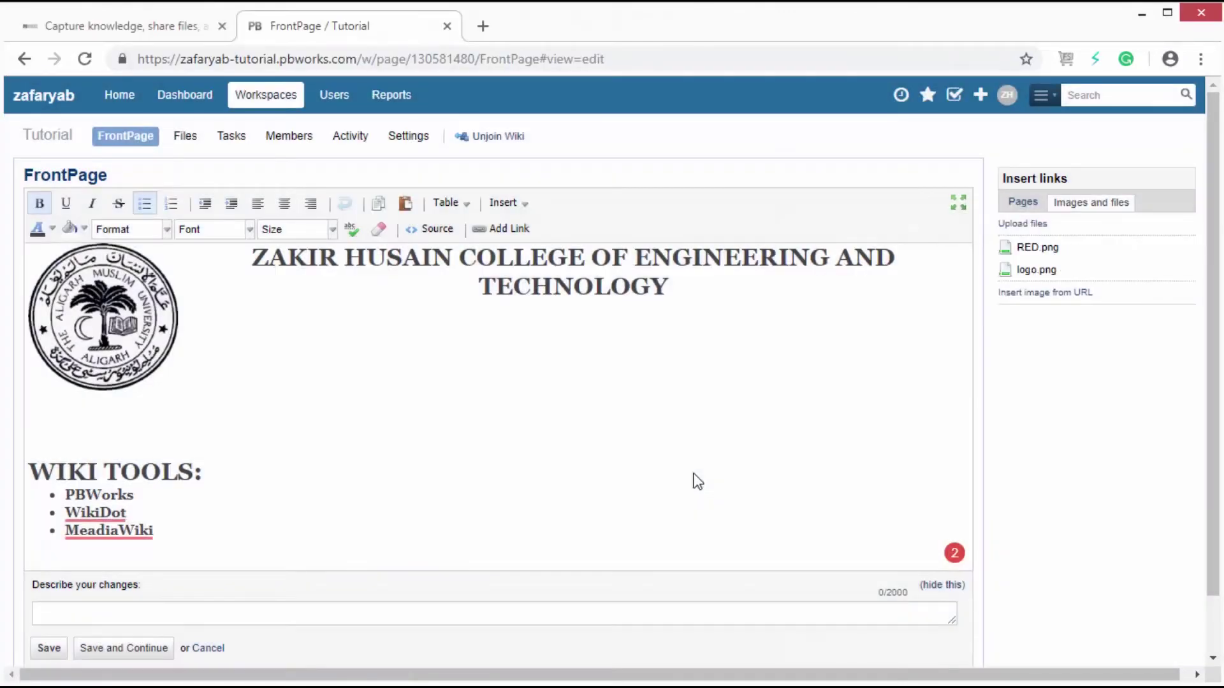
Step: Insert RED.png on the empty line below the logo and shrink it to a small banner slightly wider than the logo
left_click(125, 421)
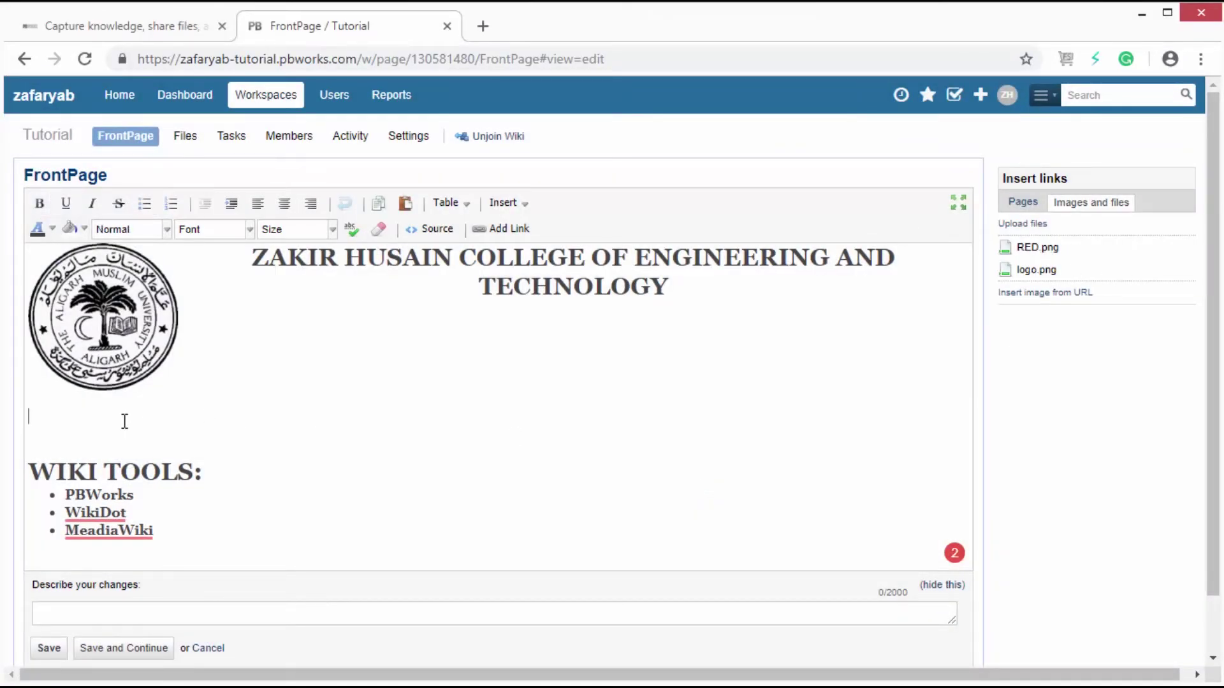
left_click(1035, 248)
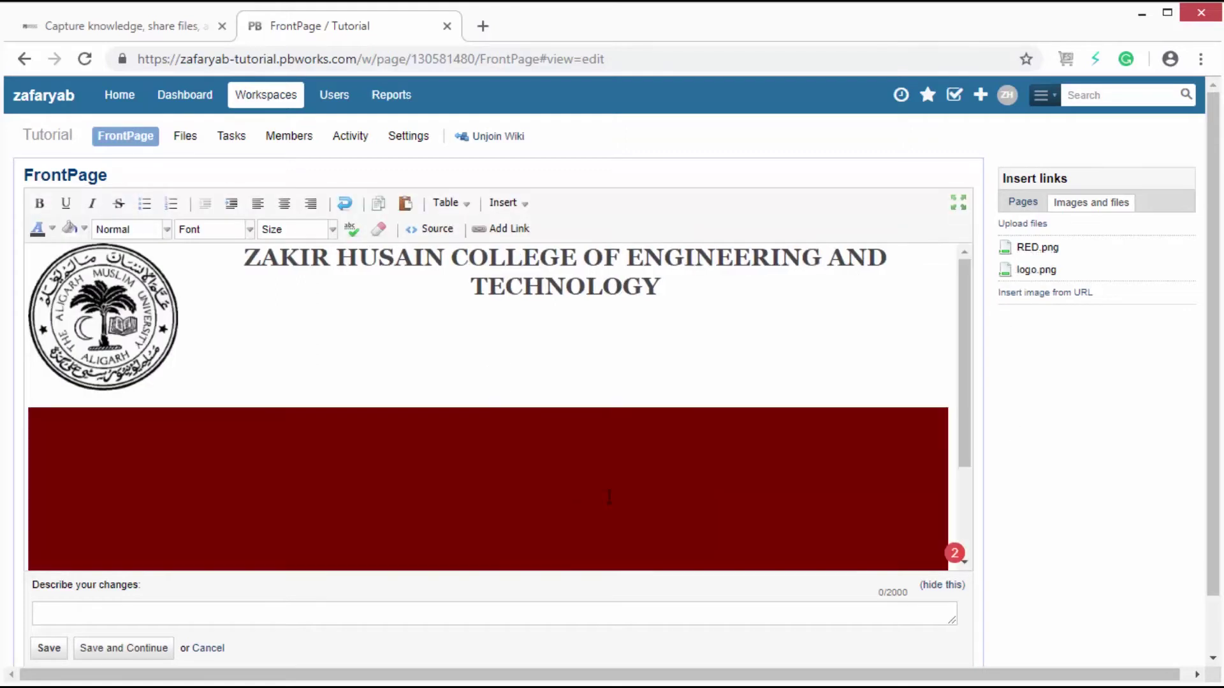
scroll(574, 482, "down", 3)
left_click(846, 403)
left_click_drag(948, 437, 256, 311)
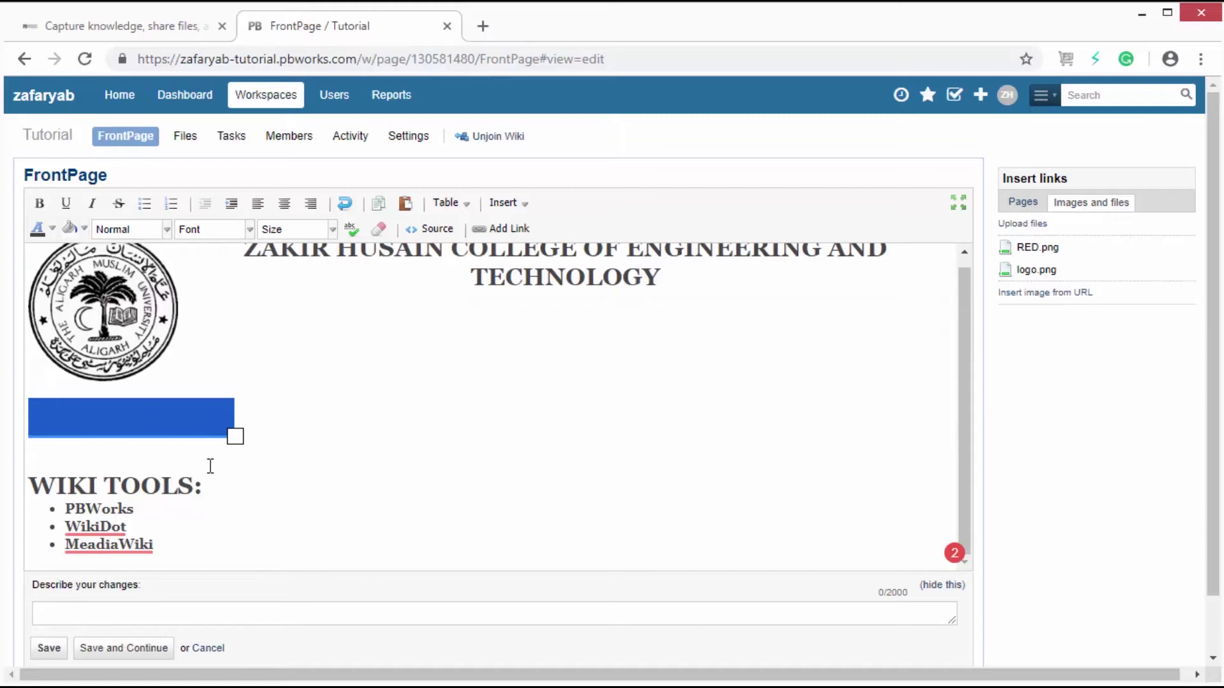
left_click(427, 426)
left_click(116, 412)
right_click(144, 419)
left_click(171, 465)
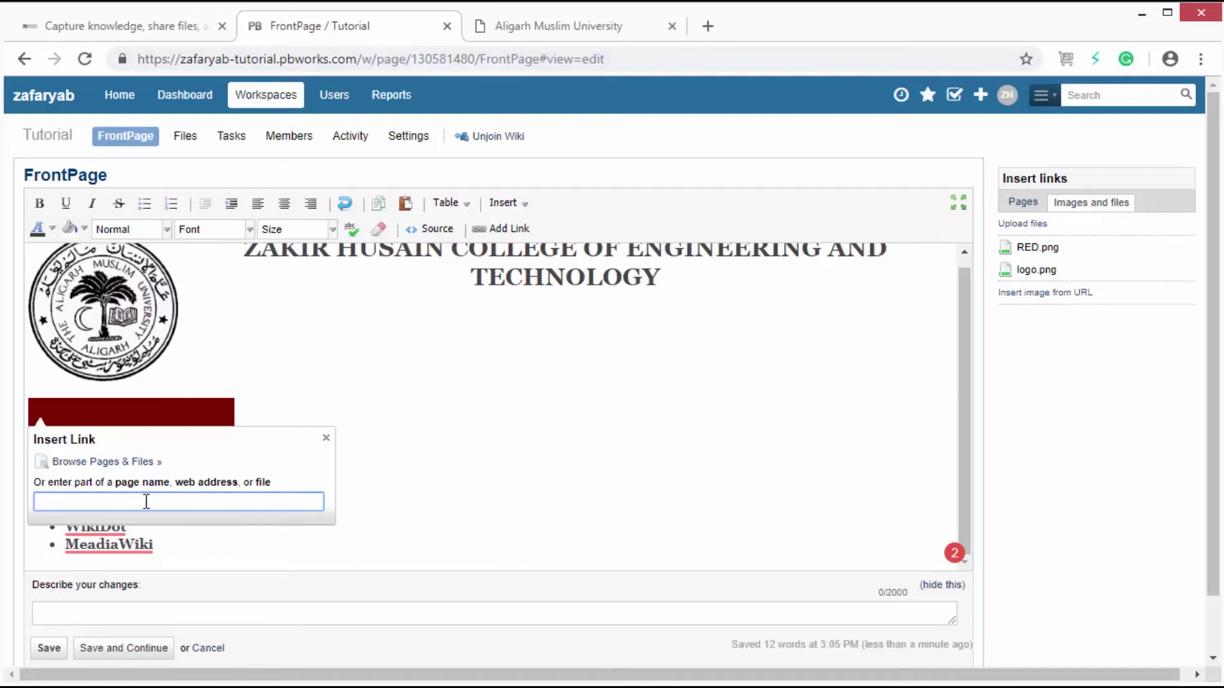
type("https://www.amu.ac.in/")
key("Return")
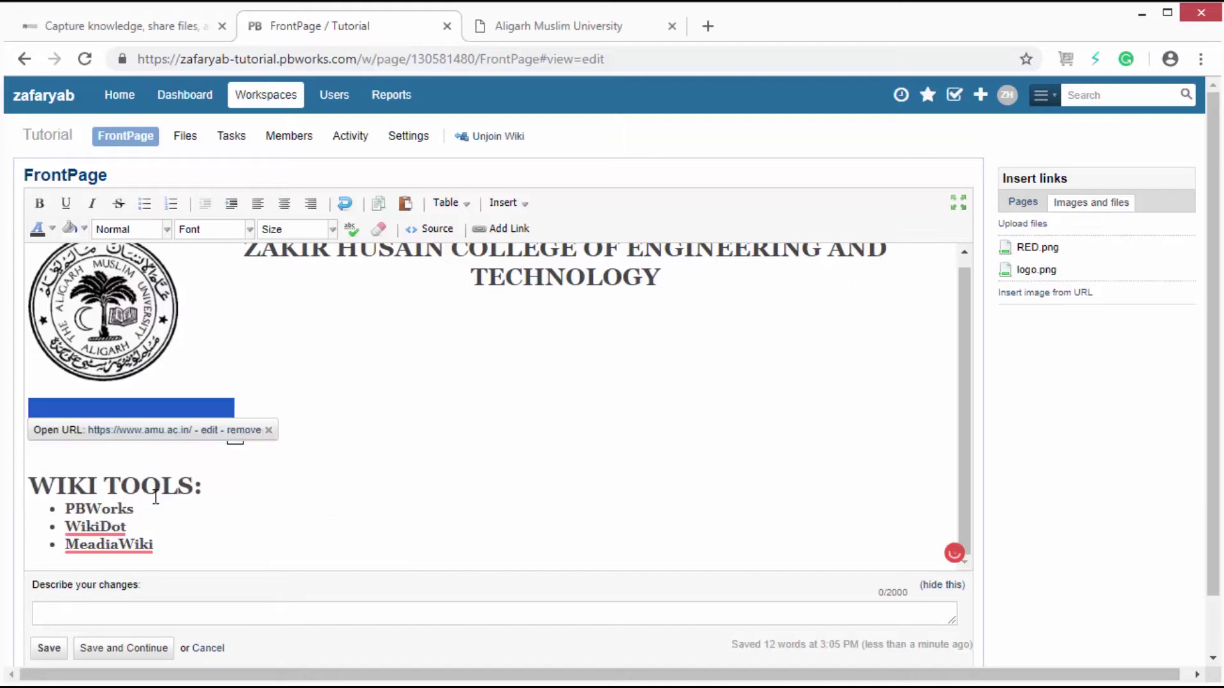
left_click(388, 450)
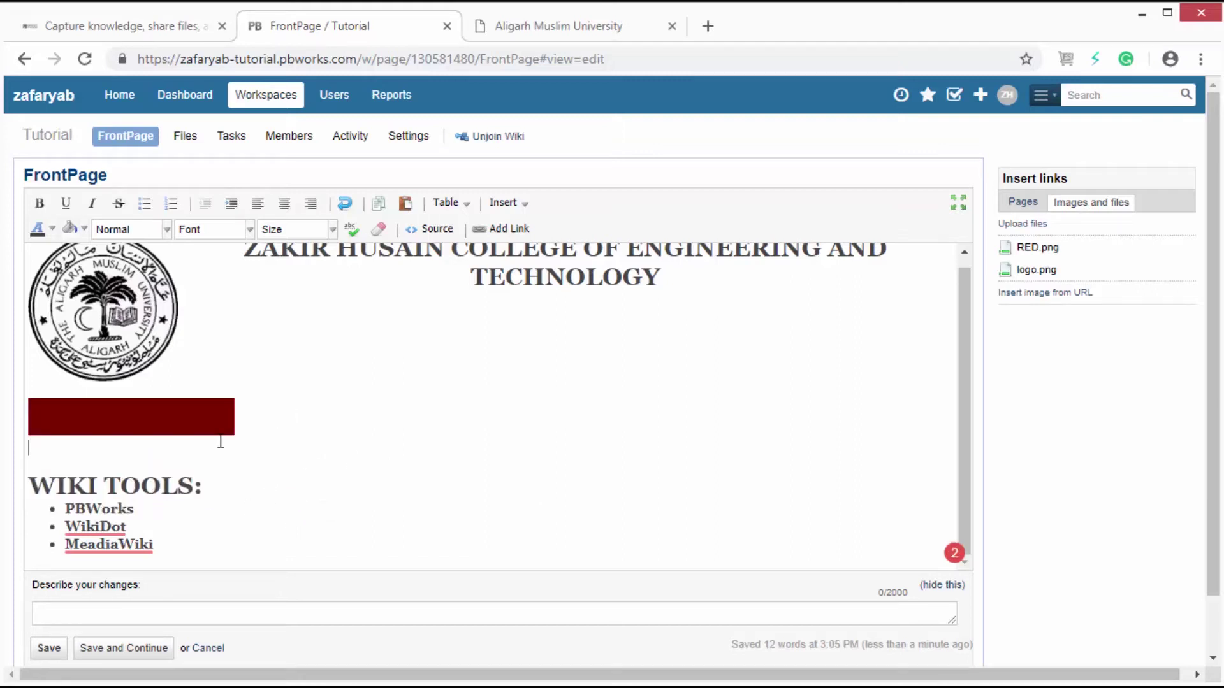
Step: Link the PBWorks, WikiDot and MeadiaWiki list items to new pages of the same names and save the FrontPage
scroll(272, 429, "down", 1)
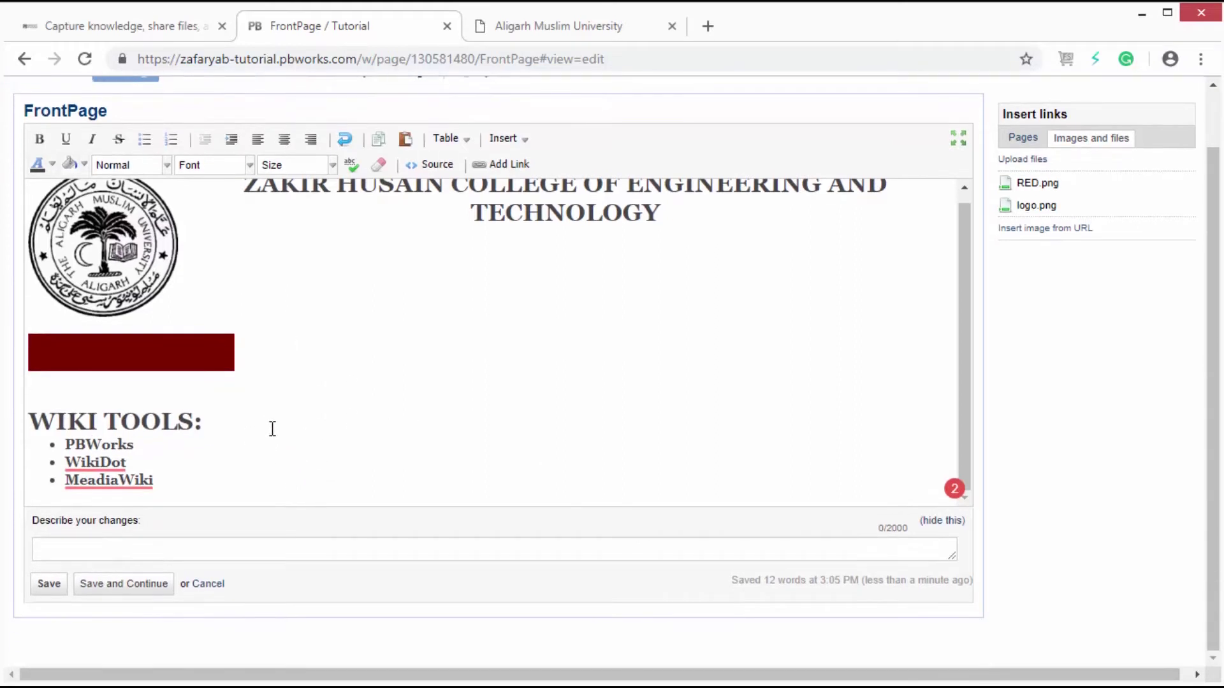
left_click_drag(156, 441, 62, 445)
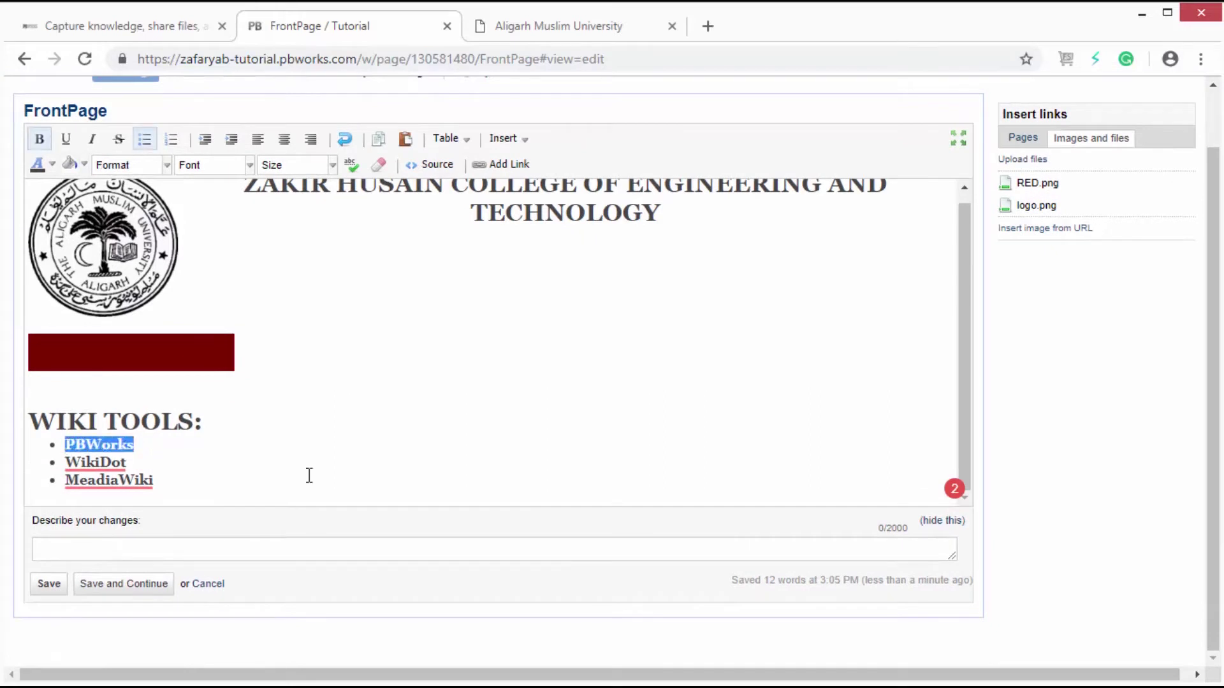
left_click(511, 165)
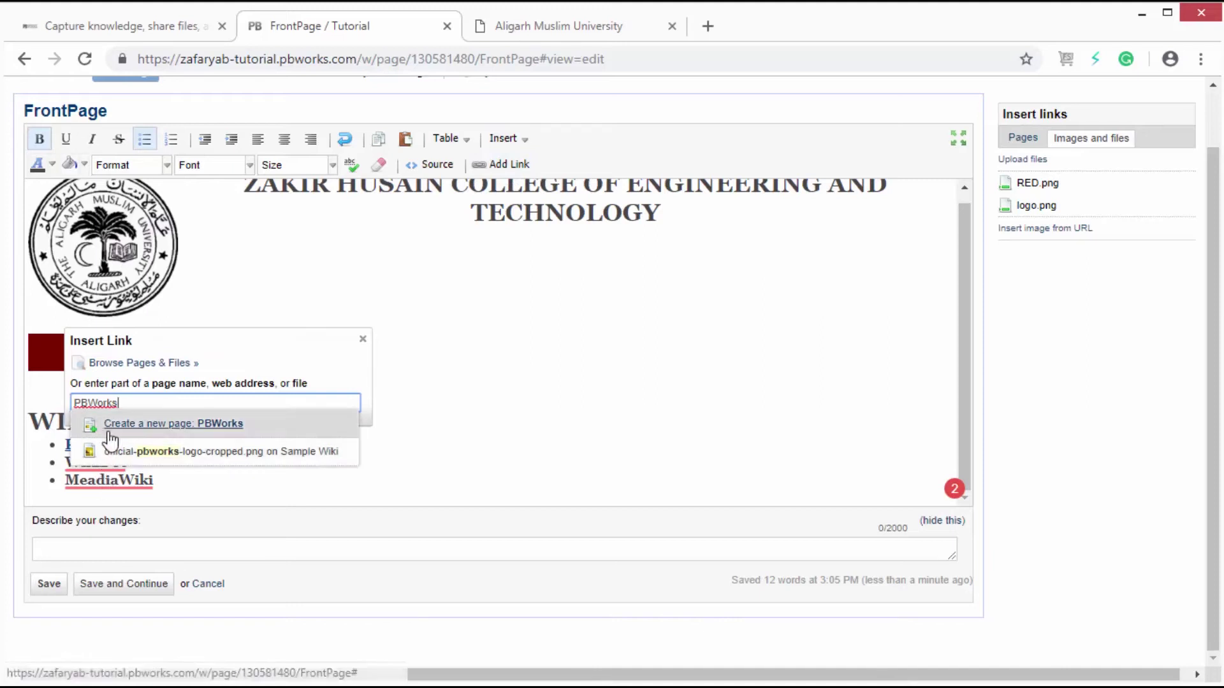
left_click(160, 429)
left_click_drag(154, 480, 67, 485)
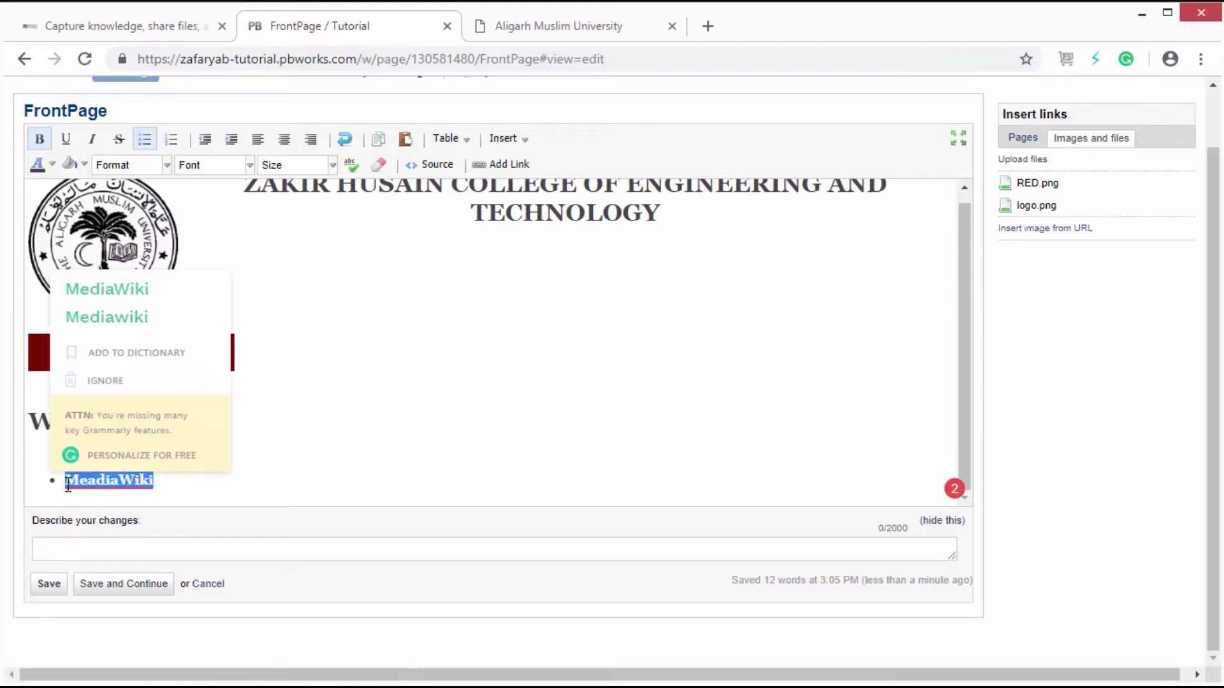
left_click(502, 164)
left_click(219, 459)
left_click(429, 460)
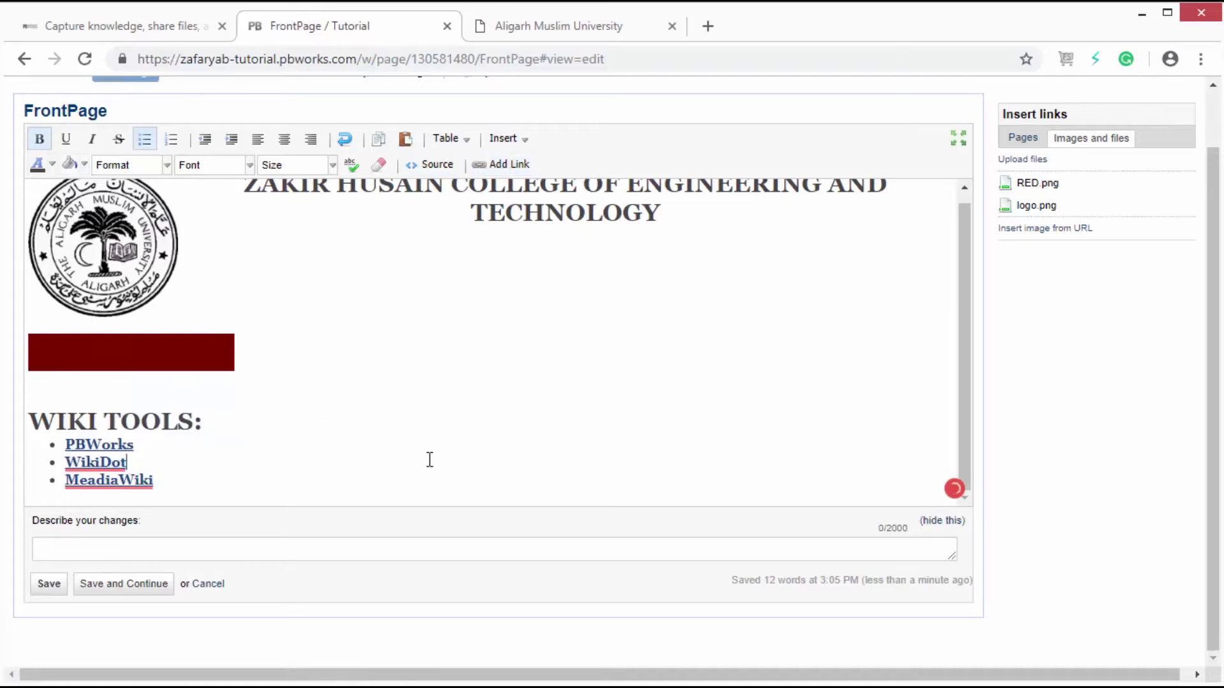
left_click(48, 584)
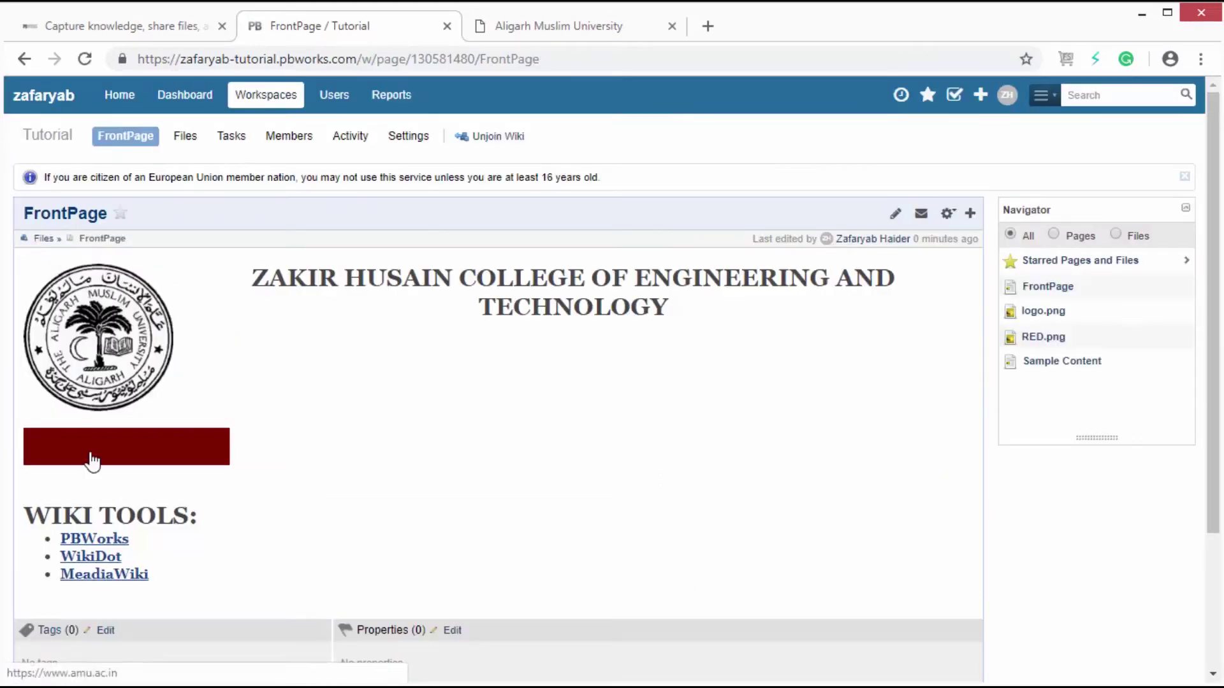
Step: Test the red banner's link, go back to the FrontPage and close the extra Aligarh Muslim University tab
left_click(90, 456)
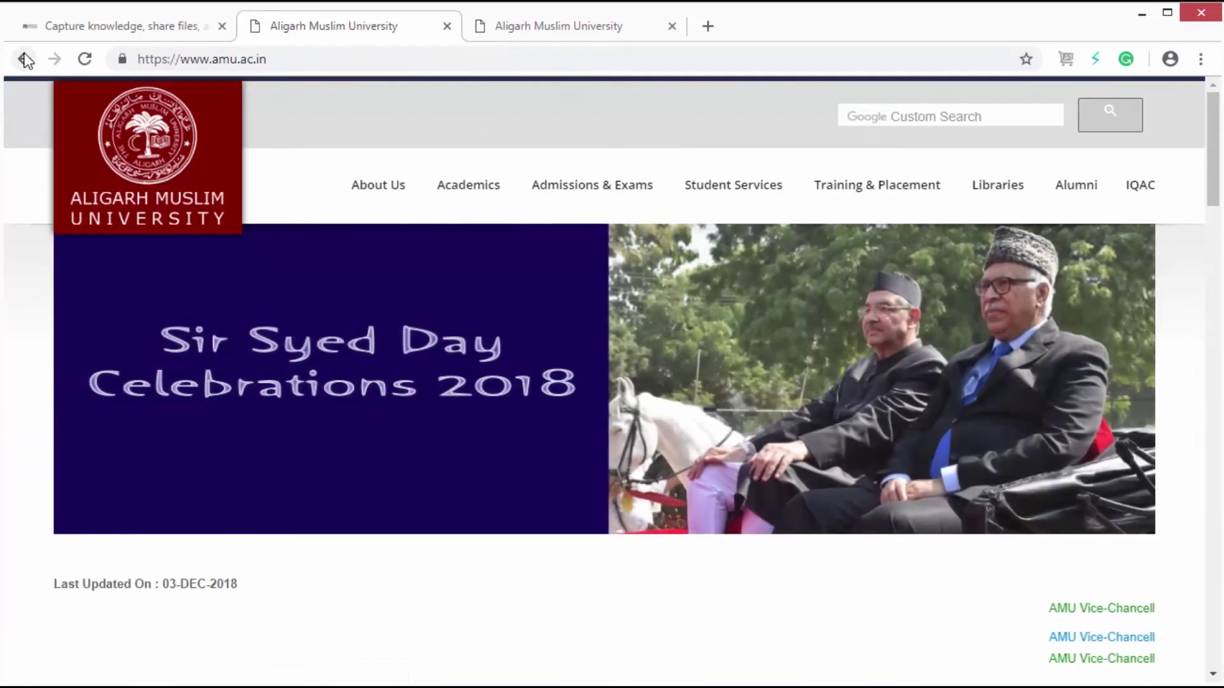
left_click(25, 59)
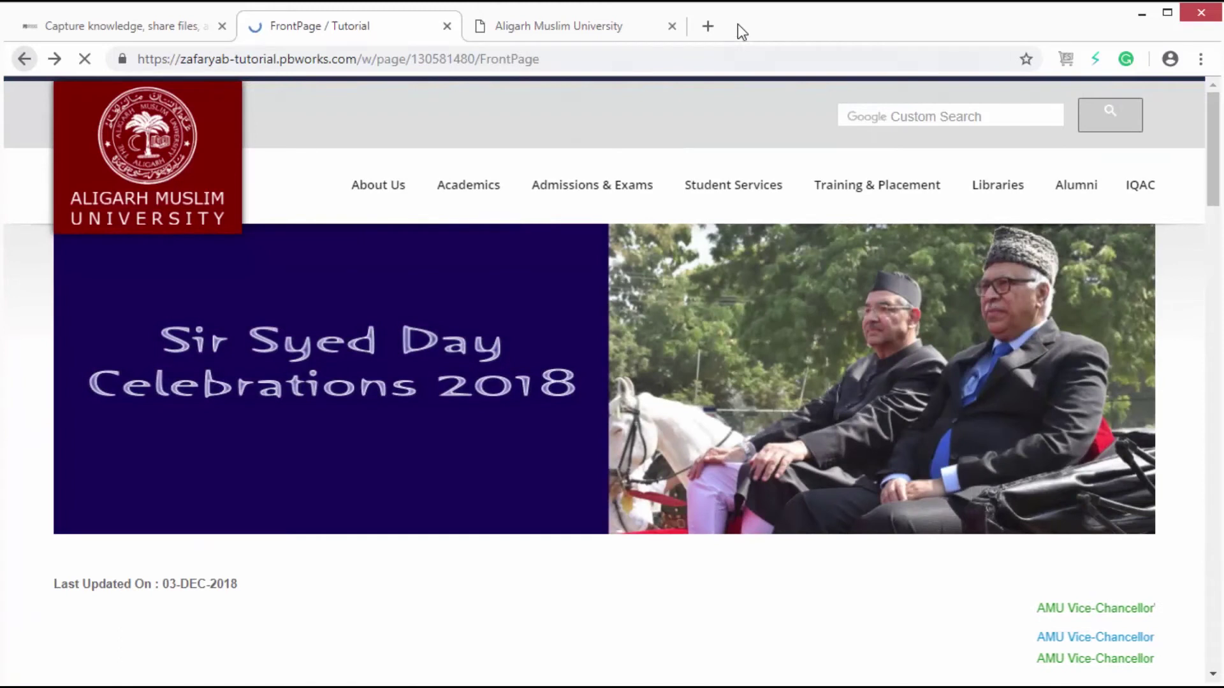
left_click(672, 27)
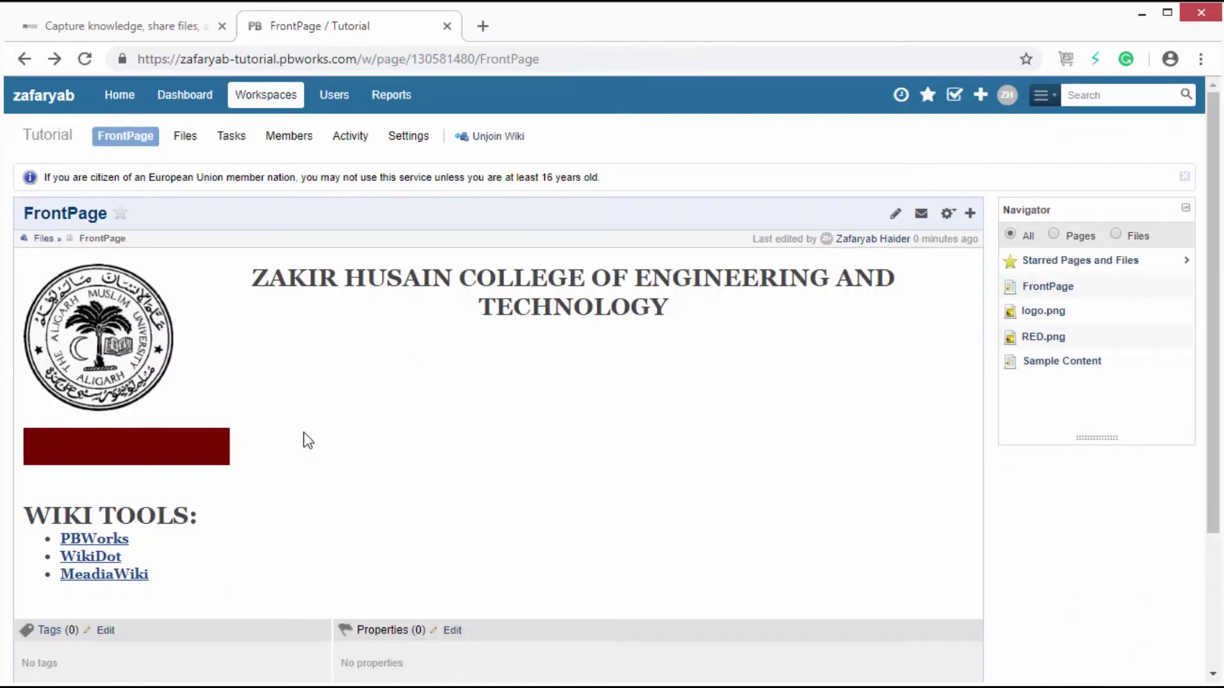
Step: Create the PBWorks page from its FrontPage link and enter the lines "Here Are the details of PBWorks" and "link to Front Page"
scroll(305, 438, "down", 3)
left_click(83, 361)
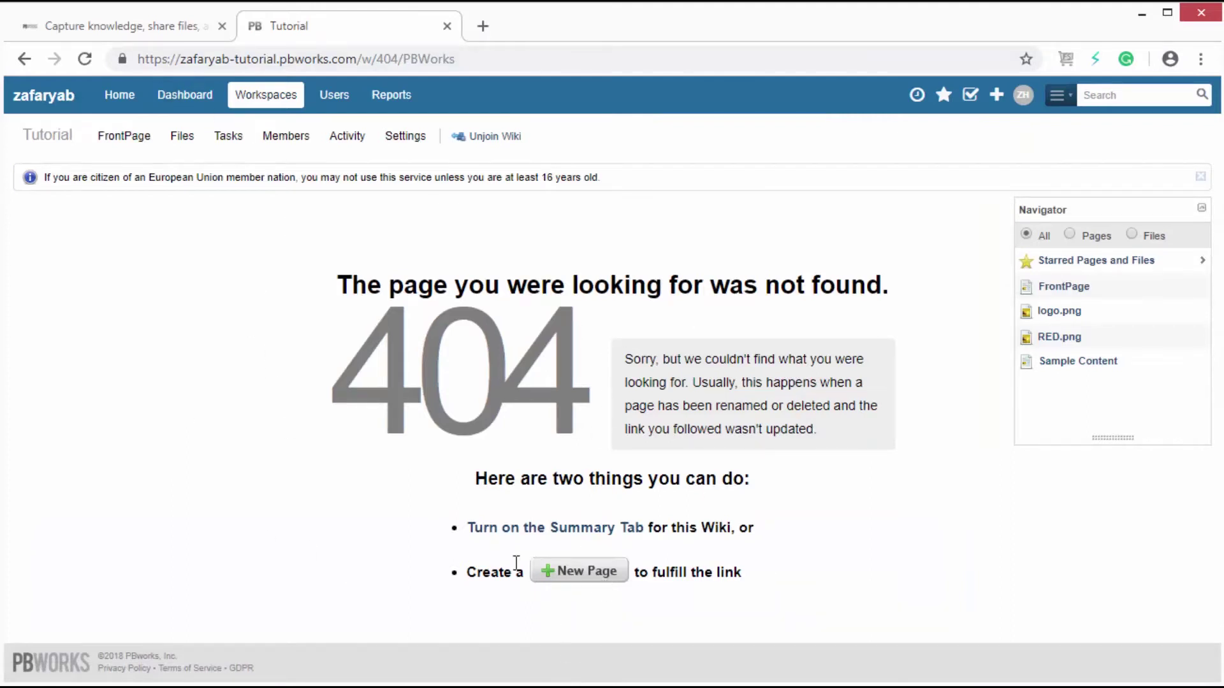
left_click(602, 586)
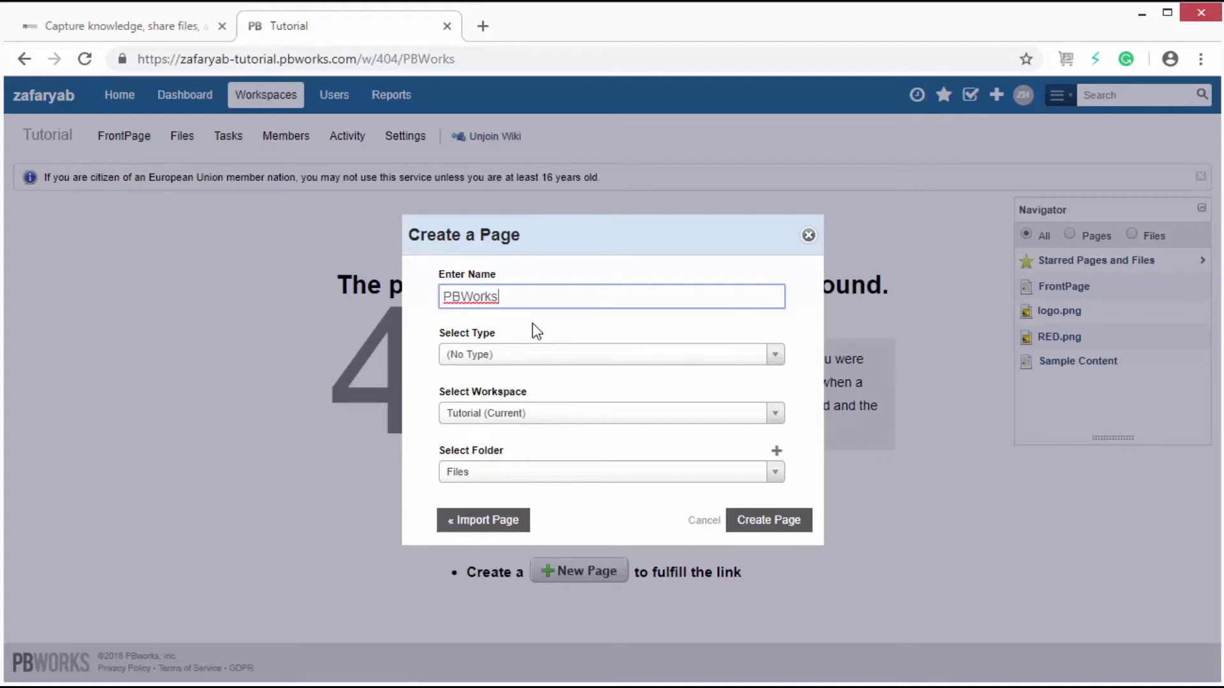
left_click(774, 521)
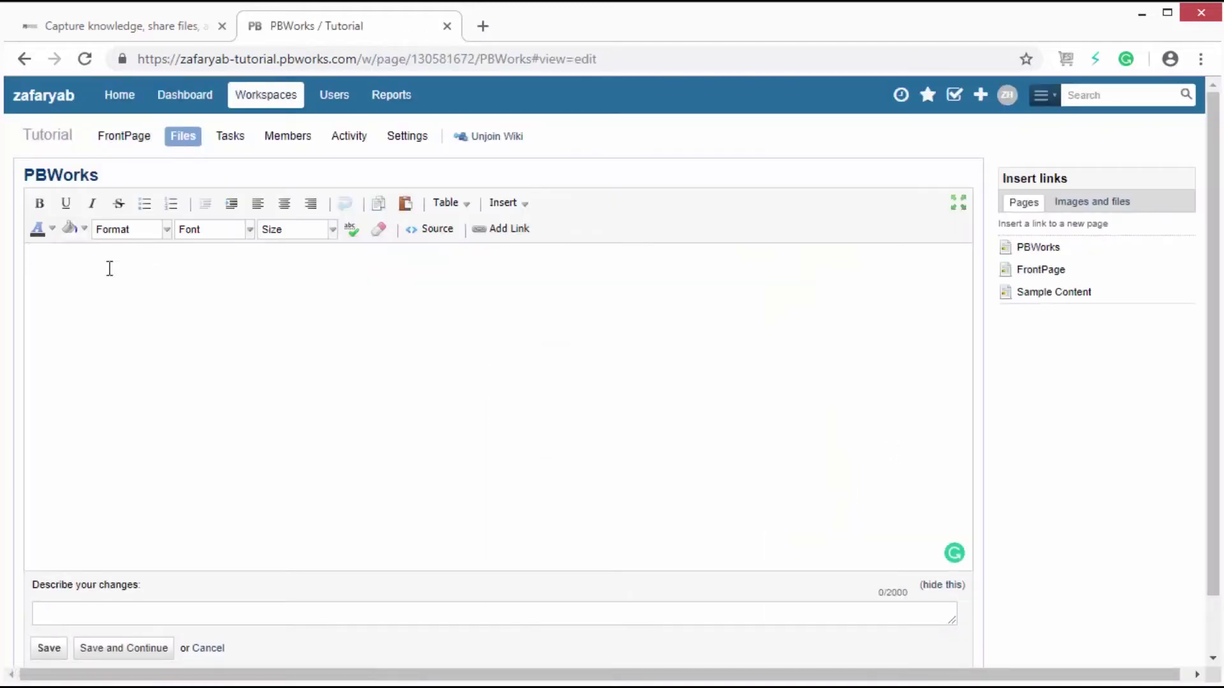
type("Here Are the details of PBWorks")
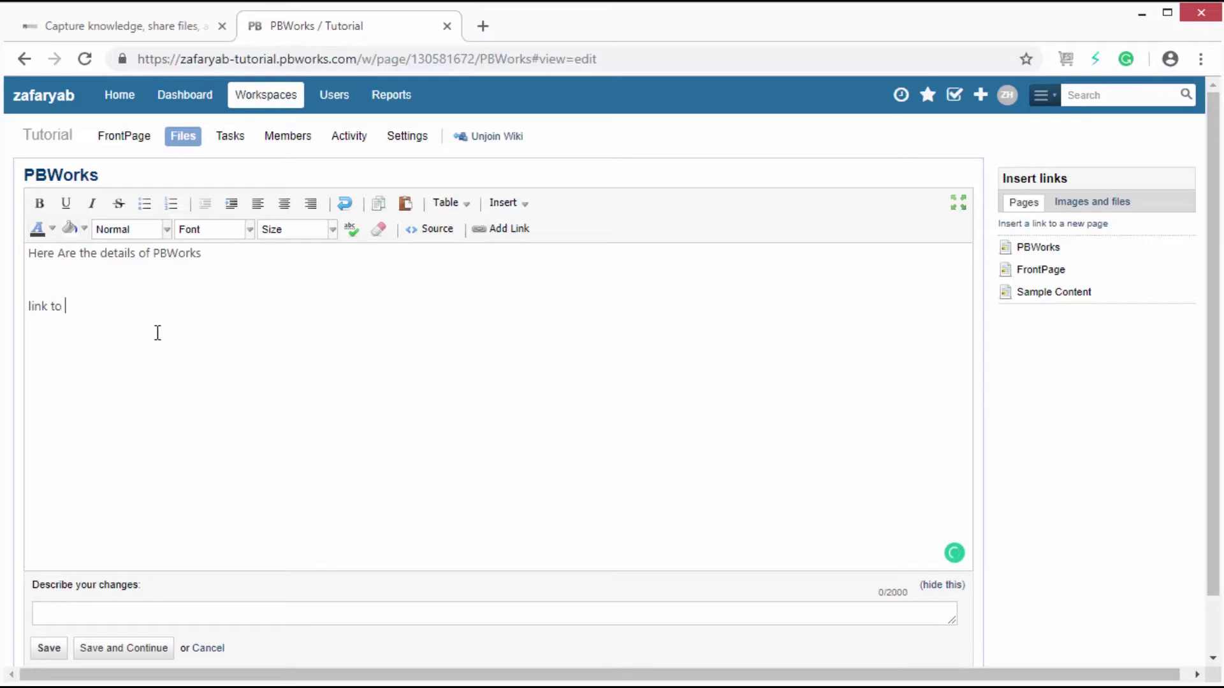
type("link to Front Page")
Step: Link the words "Front Page" to the existing FrontPage of this workspace and save the PBWorks page
key("shift+Left")
key("shift+Left")
key("shift+Left")
key("shift+Left")
key("shift+Left")
key("shift+Left")
key("shift+Left")
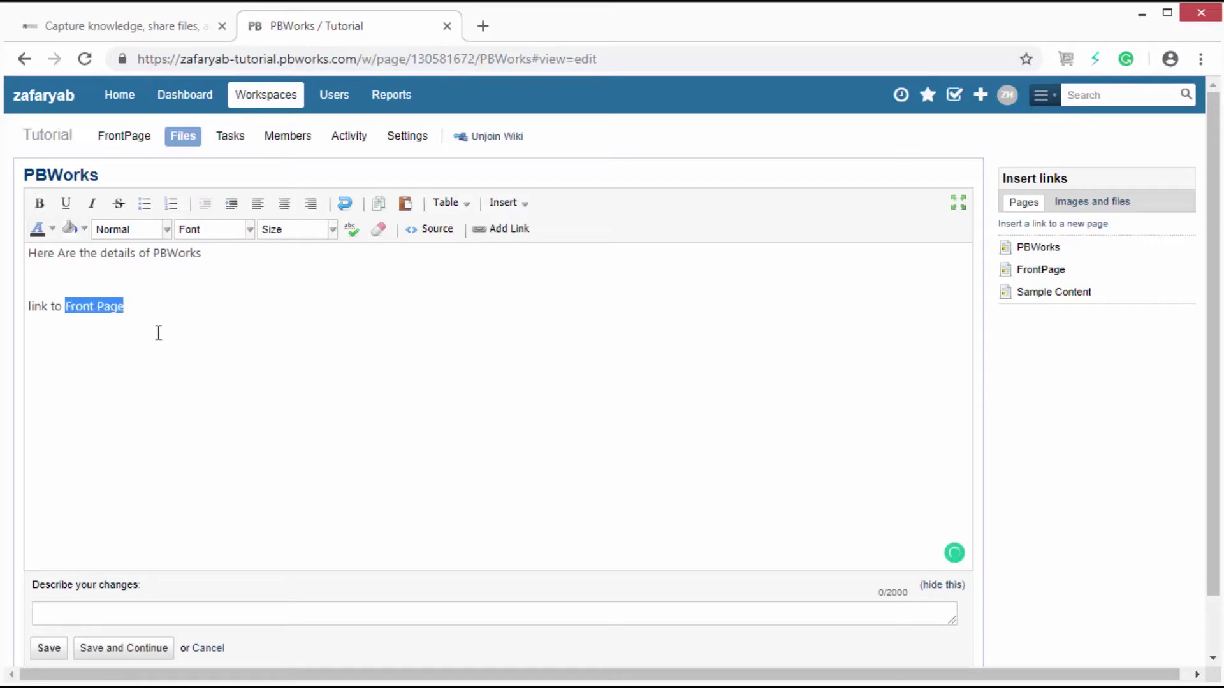
left_click(495, 229)
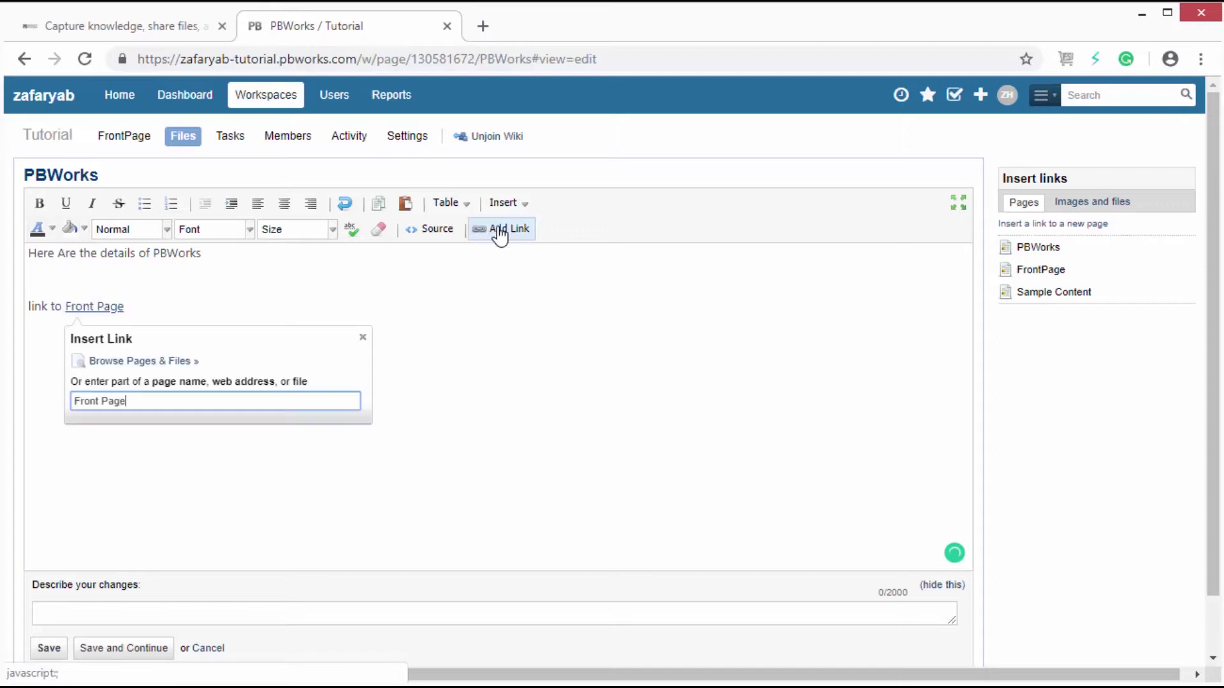
left_click(152, 362)
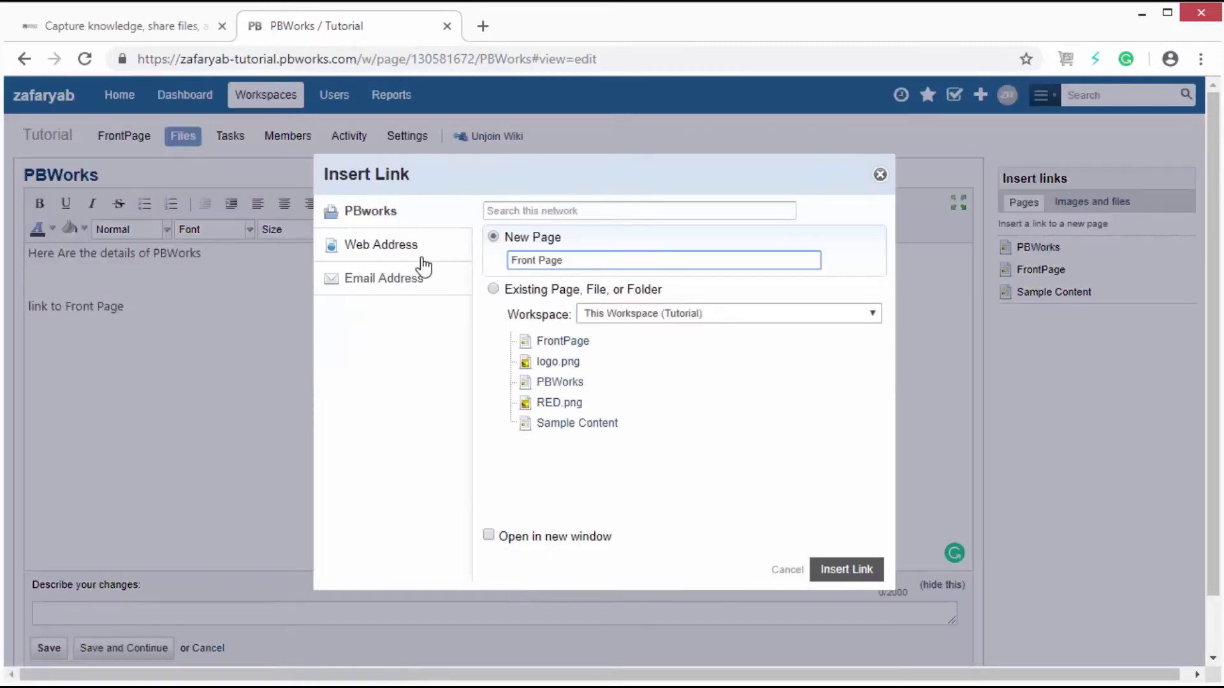
left_click(564, 341)
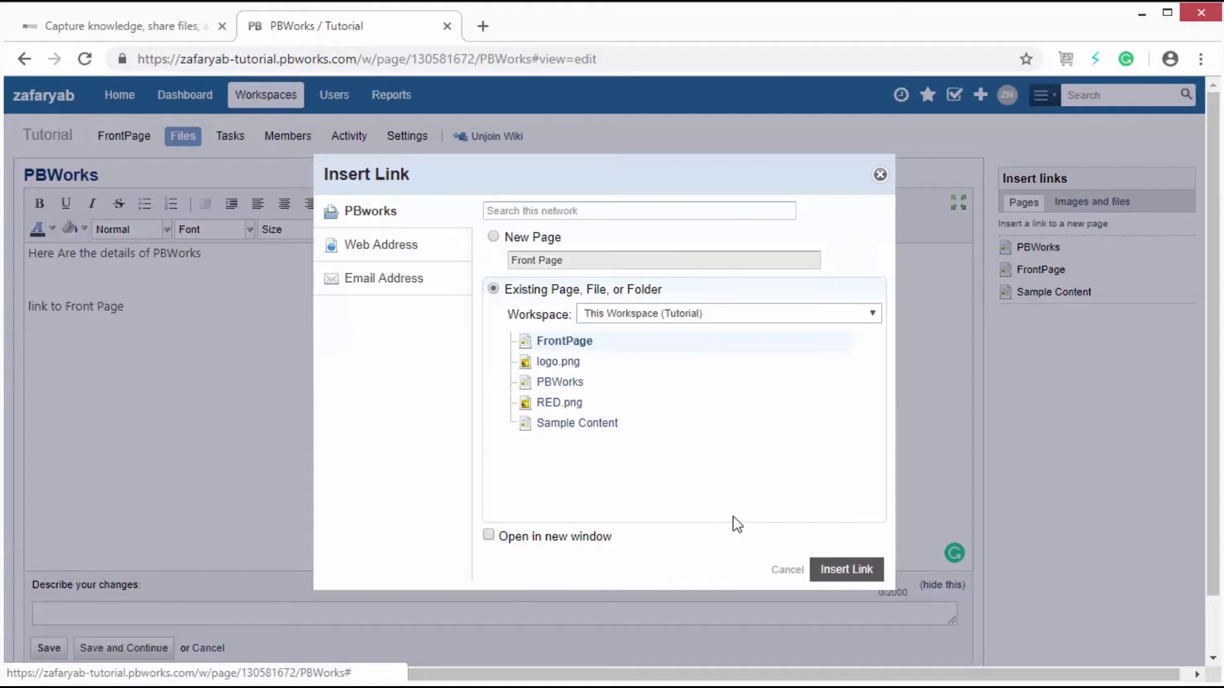
left_click(848, 571)
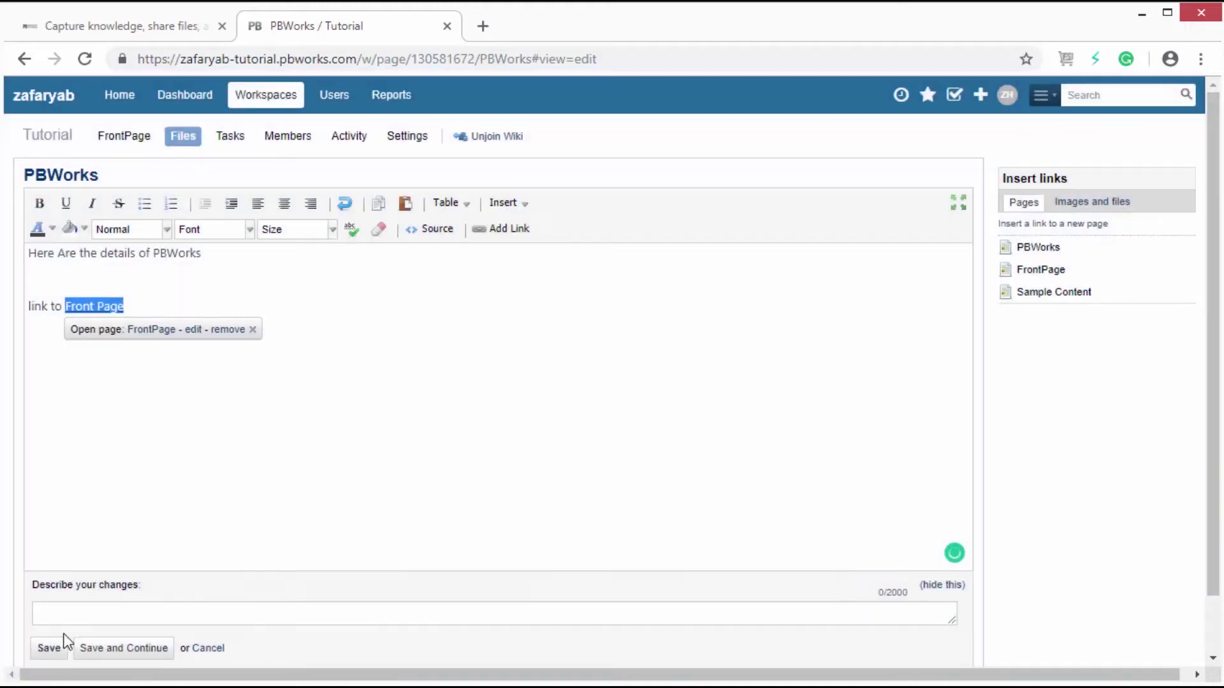
left_click(53, 650)
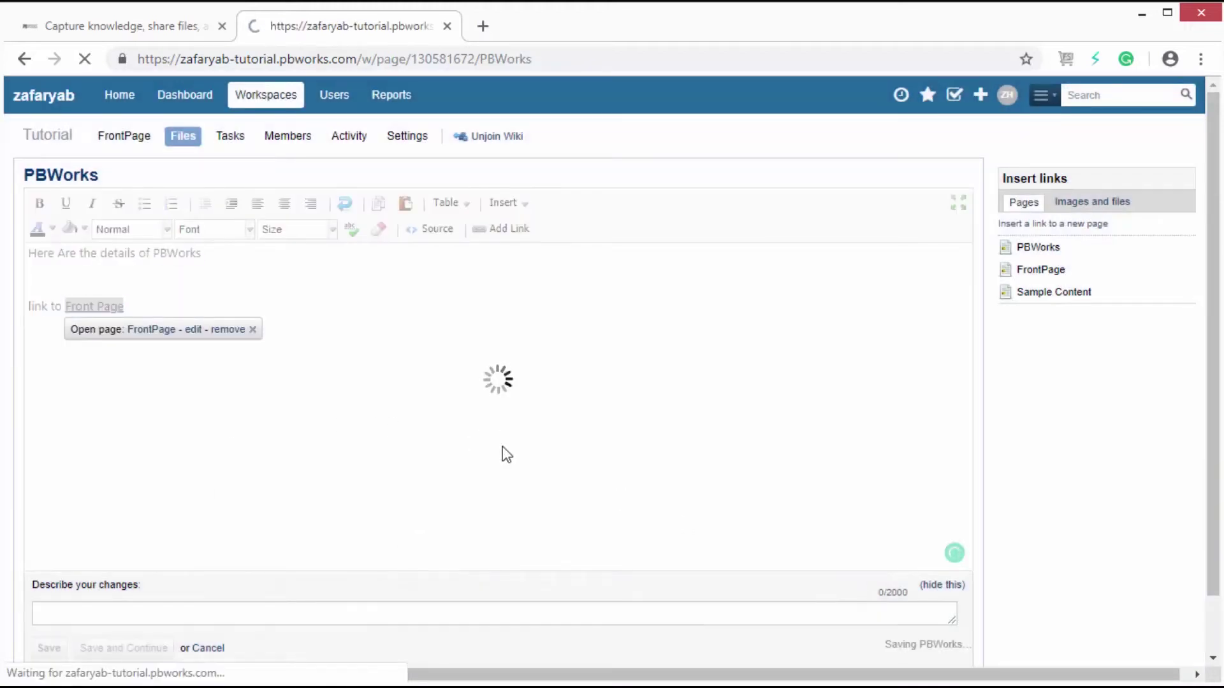
Step: Test the links between the PBWorks page and the FrontPage in both directions
left_click(103, 333)
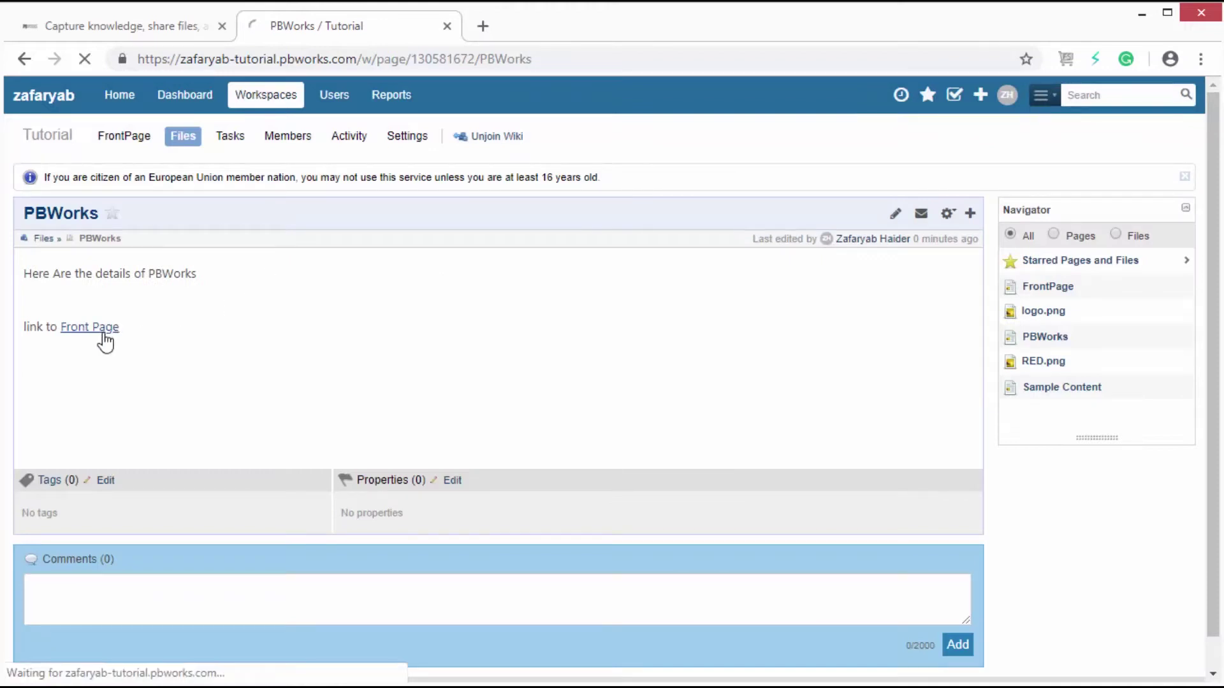
scroll(293, 403, "down", 3)
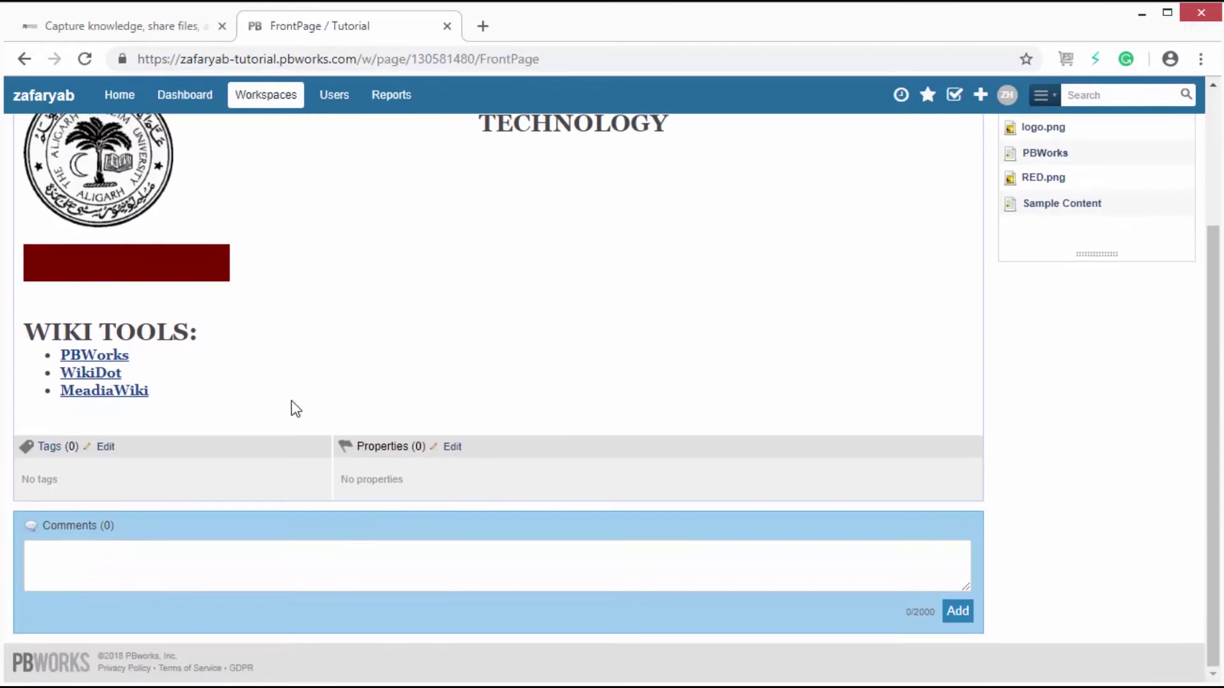
left_click(110, 357)
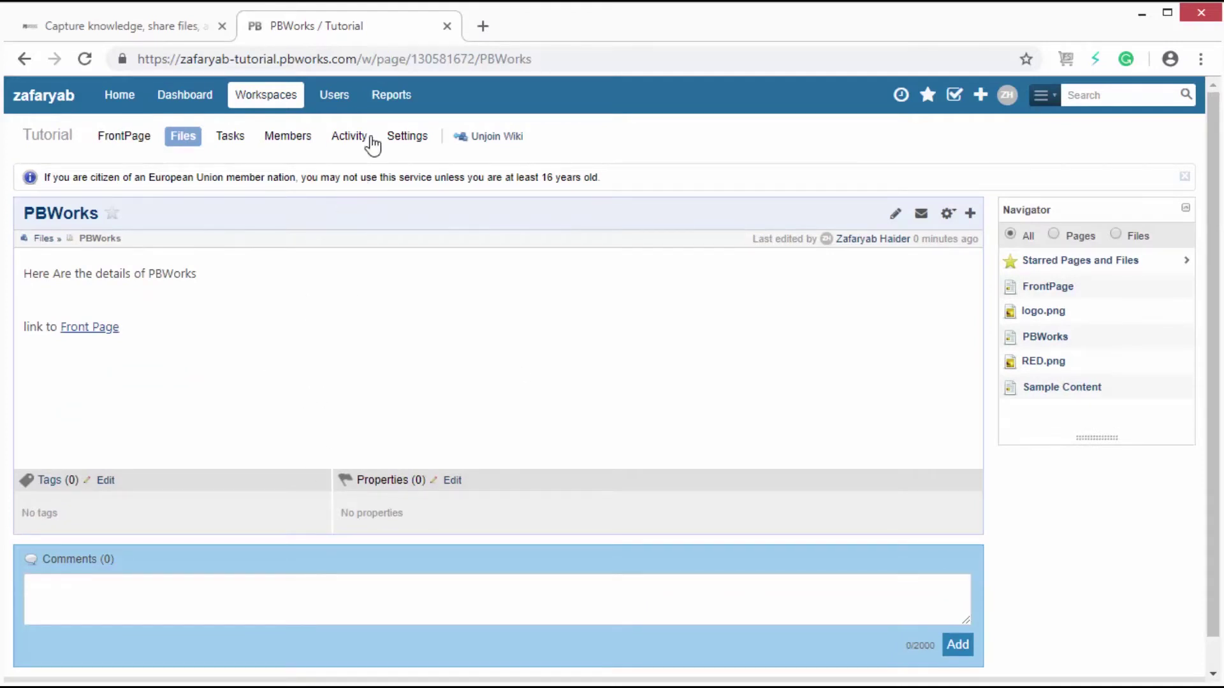
Step: Review the wiki's recent activity and its member list, and return to the FrontPage
left_click(365, 137)
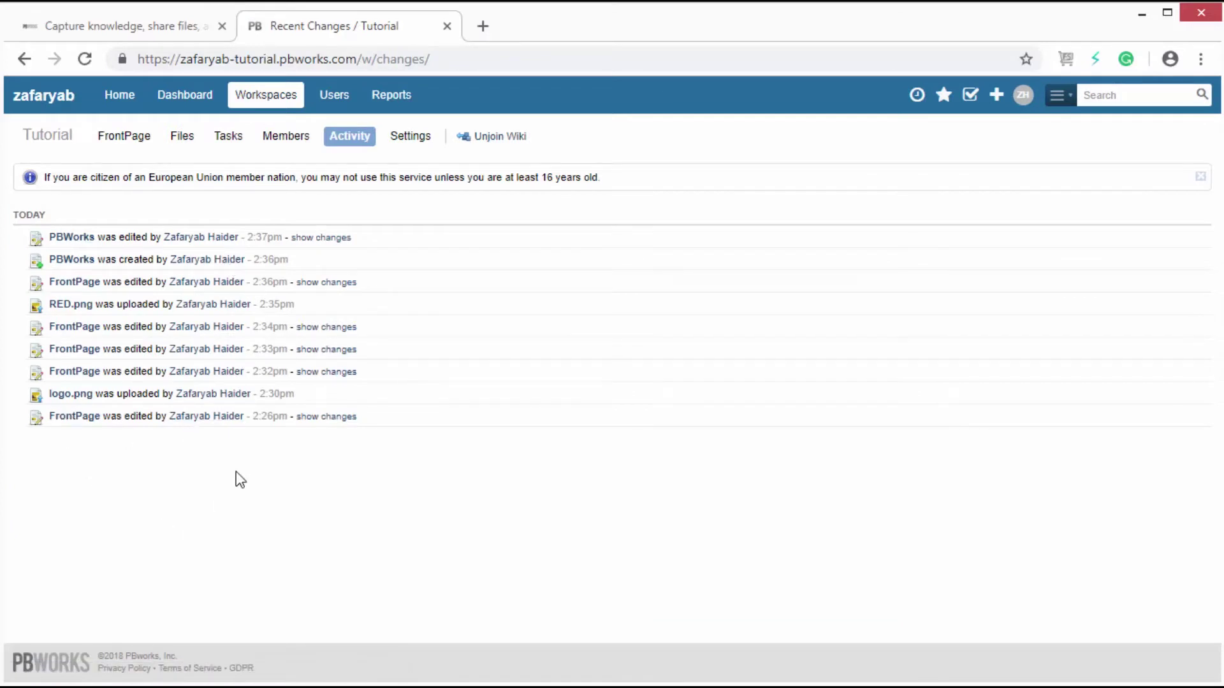
left_click(274, 144)
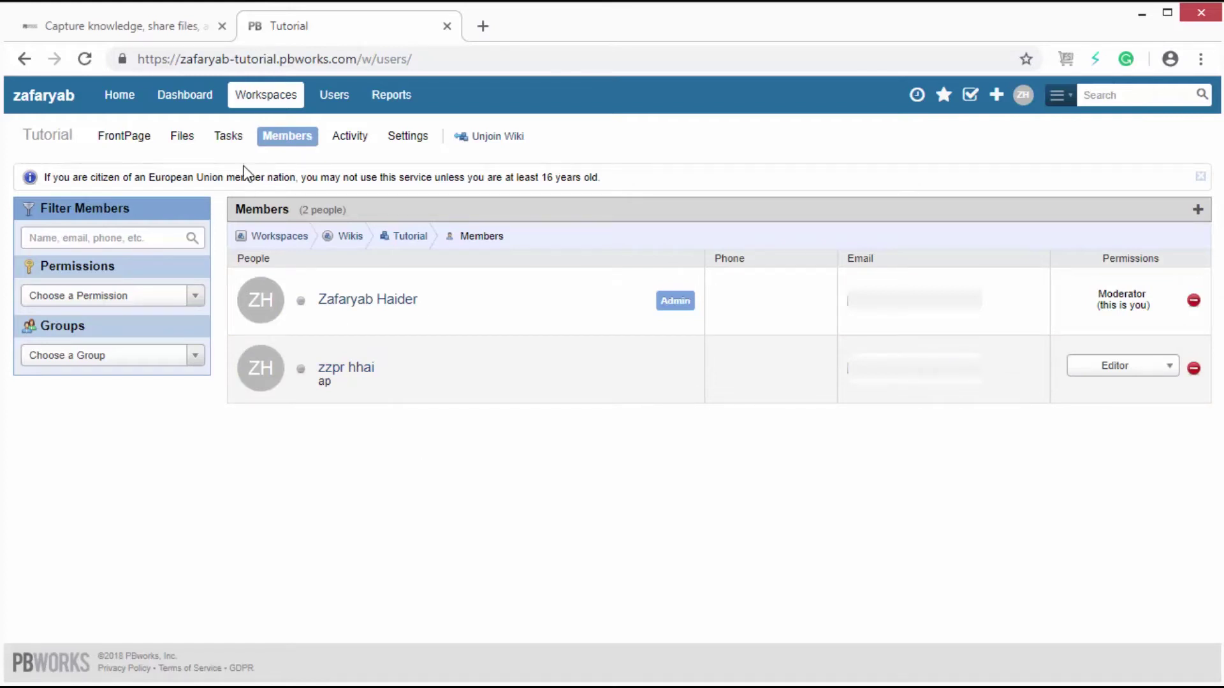
left_click(129, 140)
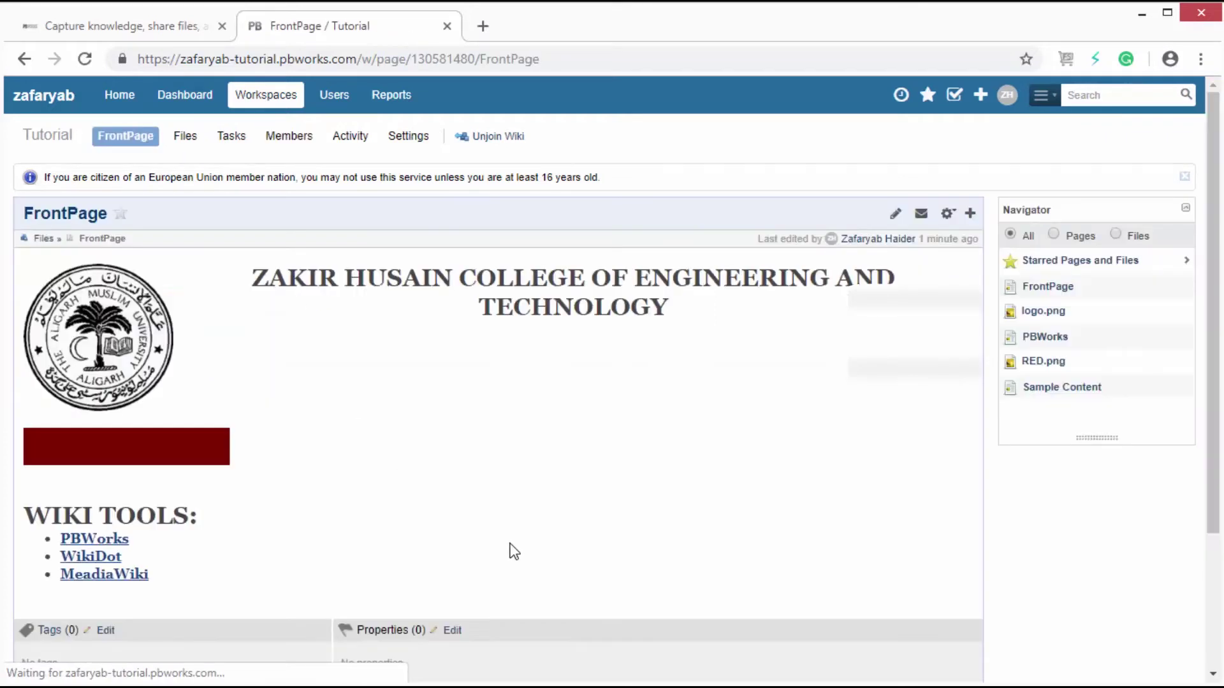
scroll(514, 552, "down", 3)
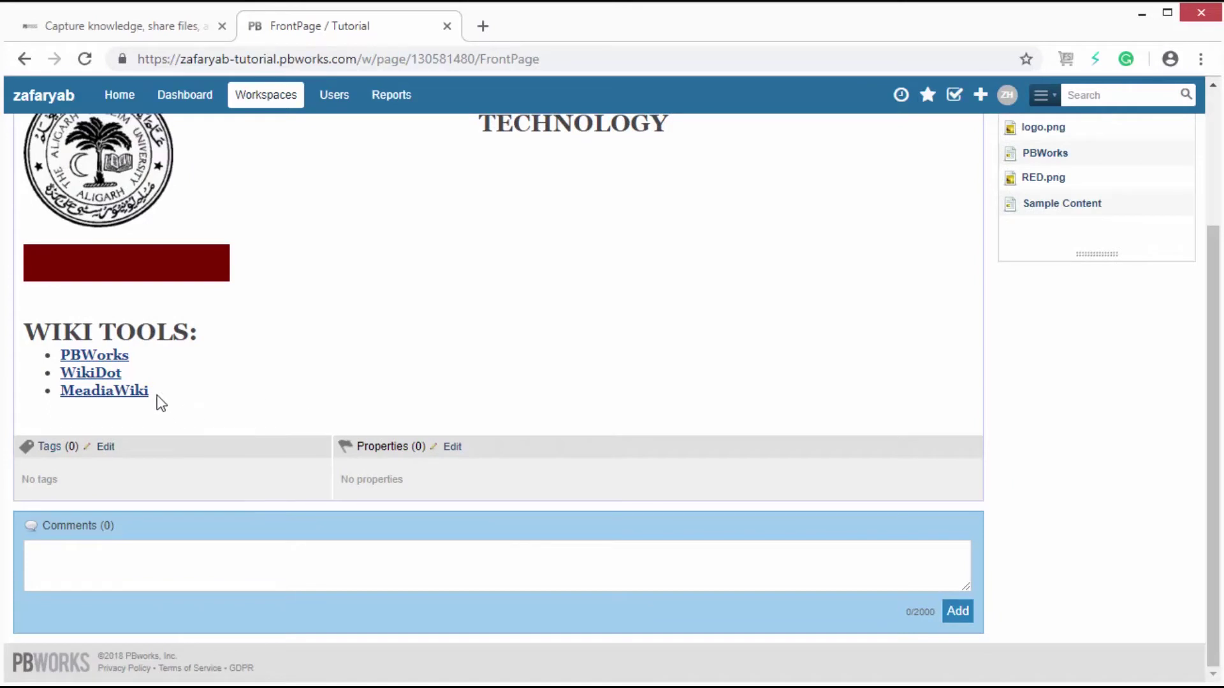
scroll(297, 422, "up", 2)
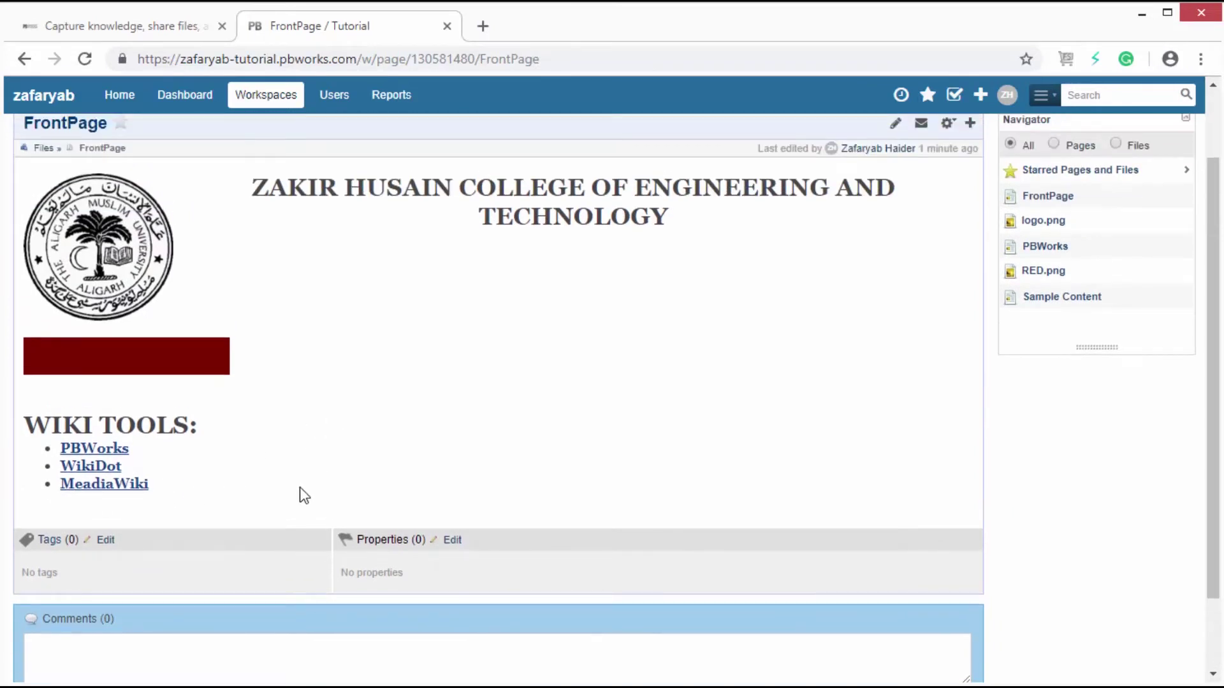
Step: Reopen the FrontPage for editing and link the red banner to a new page named Discussion Forum
double_click(226, 363)
left_click(254, 464)
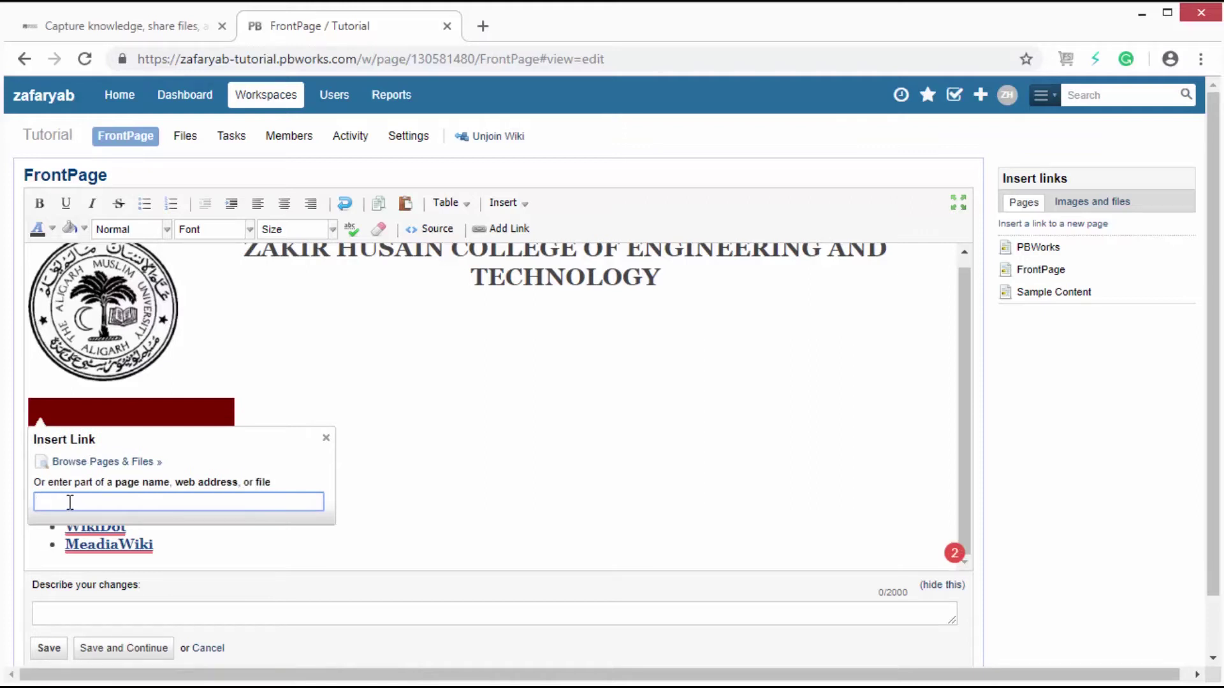
type("Discussion Forum")
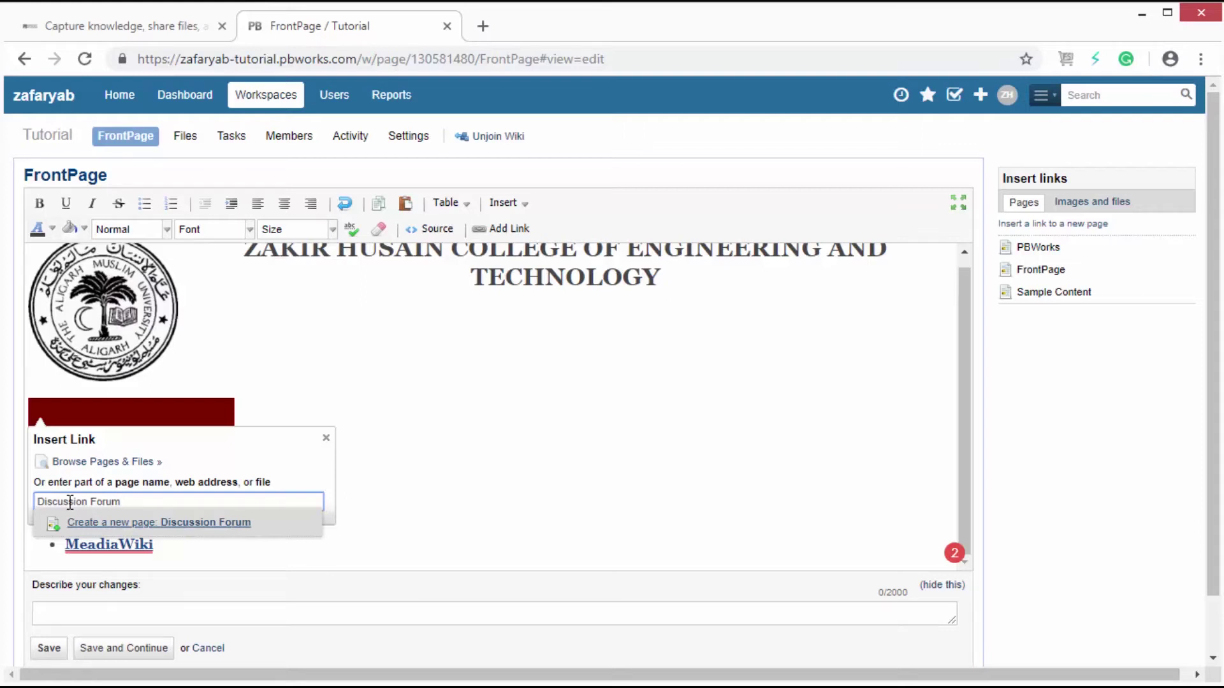
left_click(213, 529)
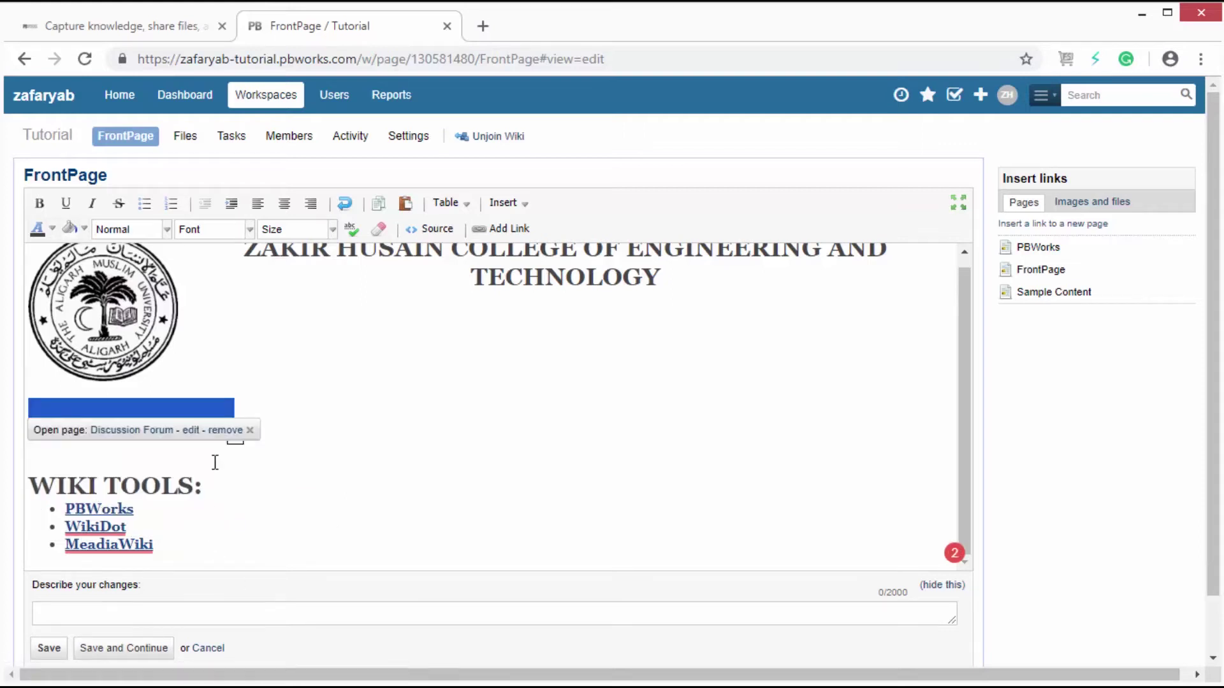
Step: Create the linked Discussion Forum page with the text "Questions:", save it and return to the FrontPage
left_click(146, 431)
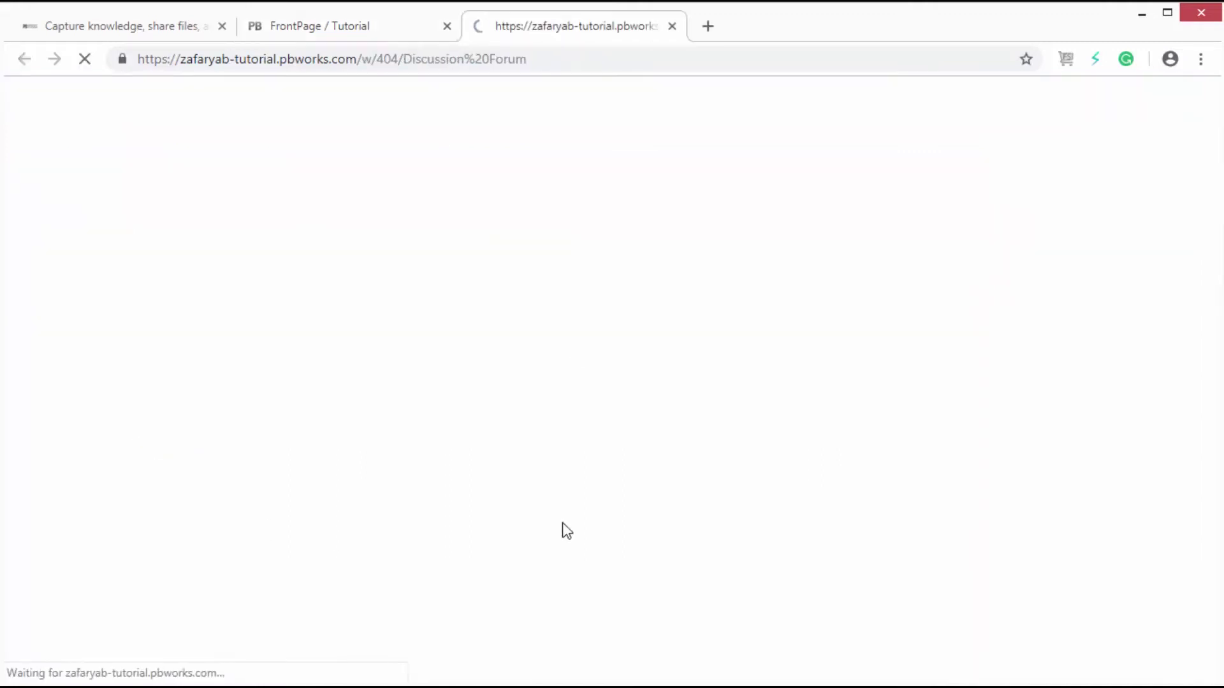
left_click(564, 577)
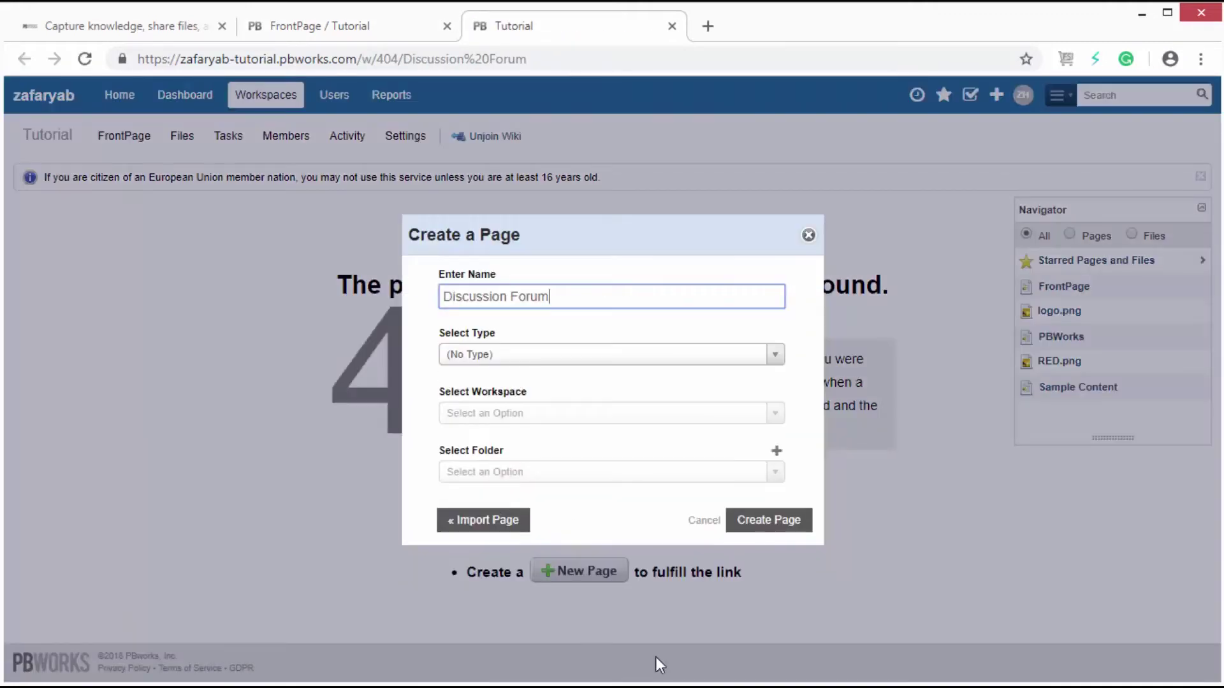
left_click(762, 523)
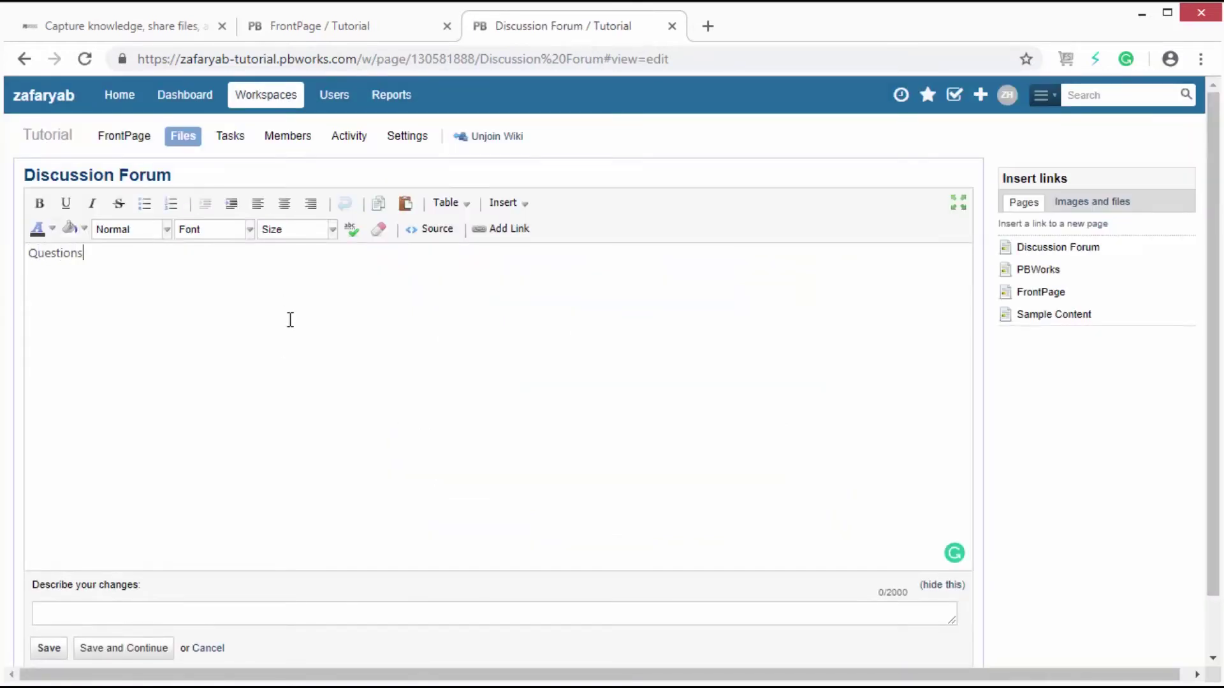
left_click(47, 650)
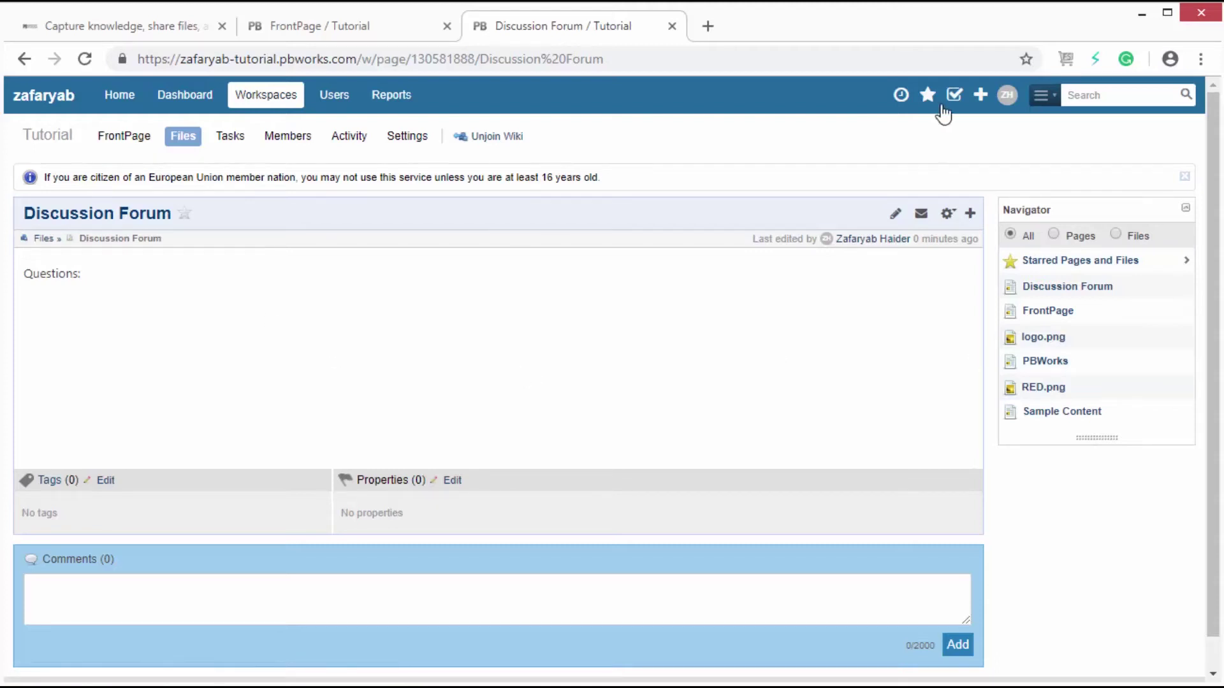
left_click(1052, 311)
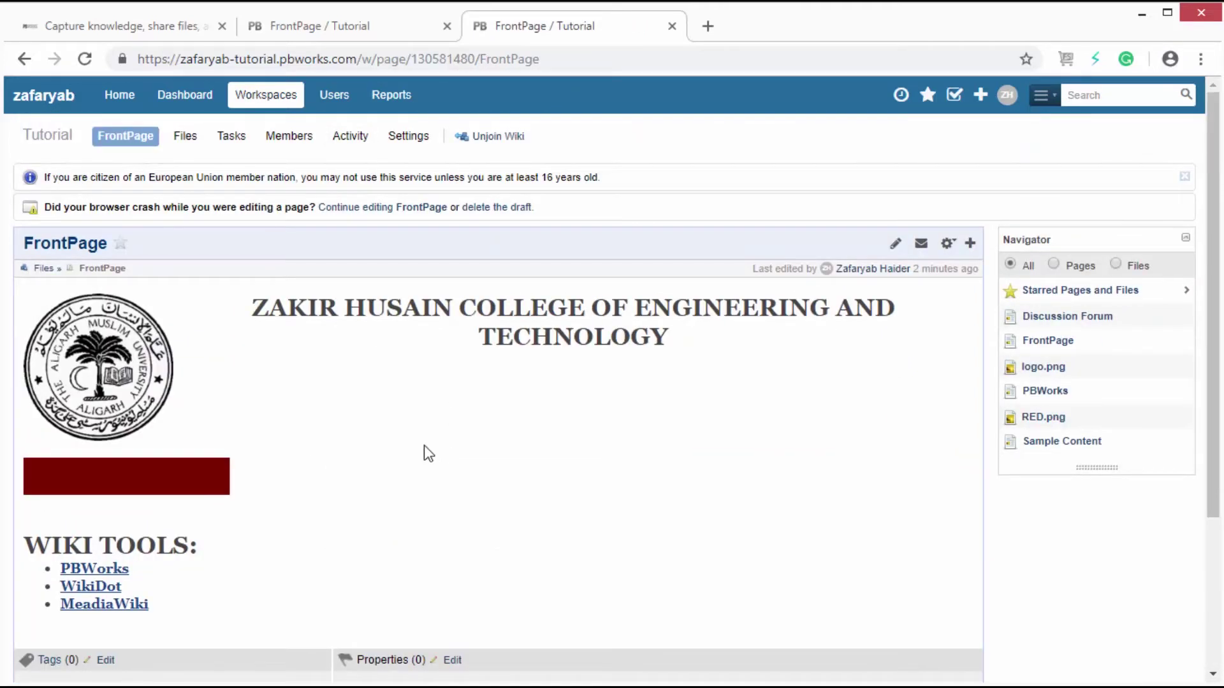
scroll(424, 447, "down", 2)
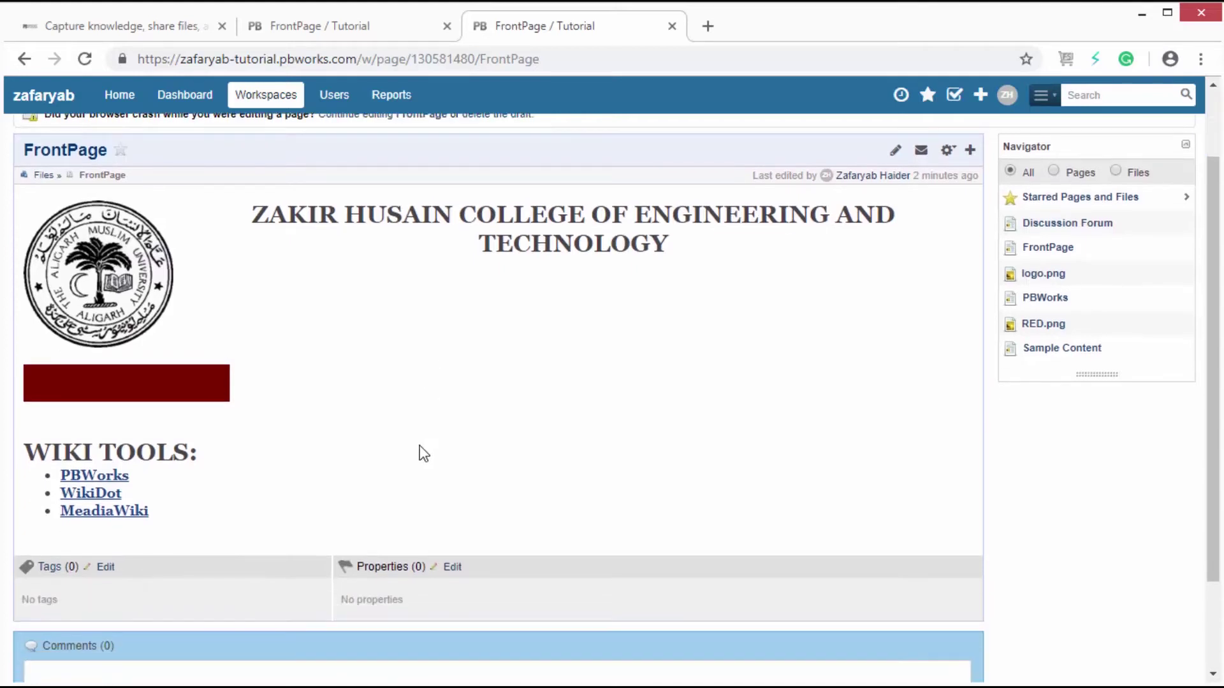
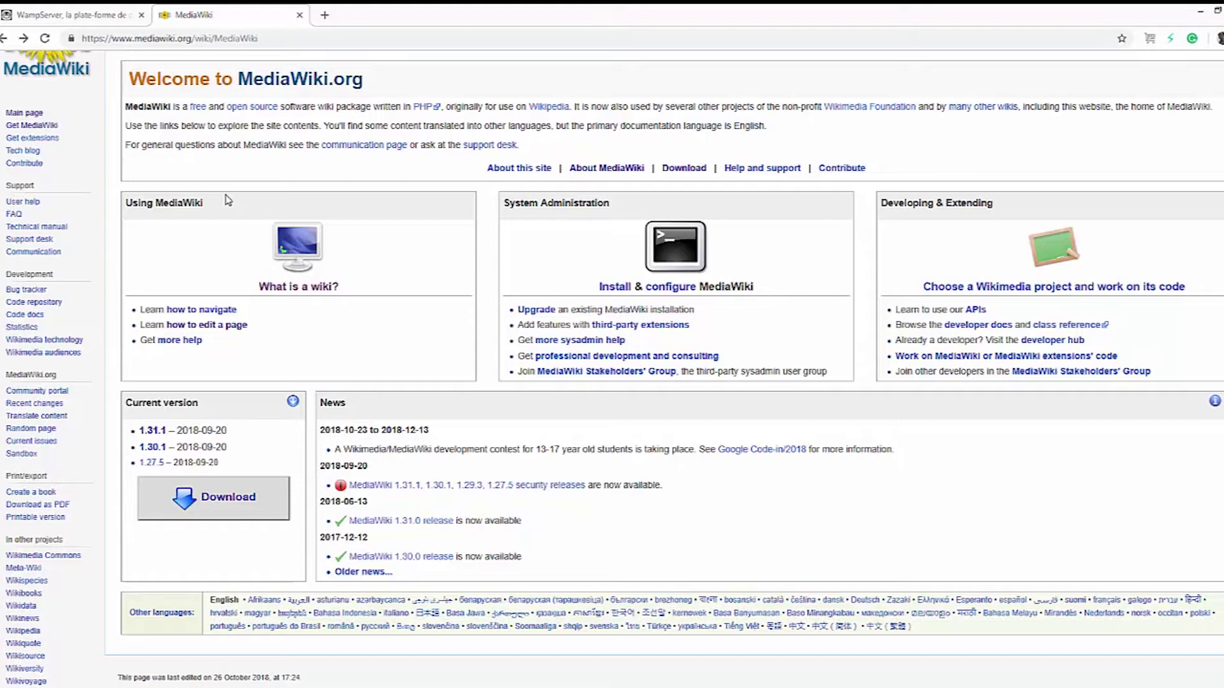
Step: Compare the WampServer and MediaWiki sites, and start downloading the stable MediaWiki 1.31.1 release from the MediaWiki download page
left_click(112, 14)
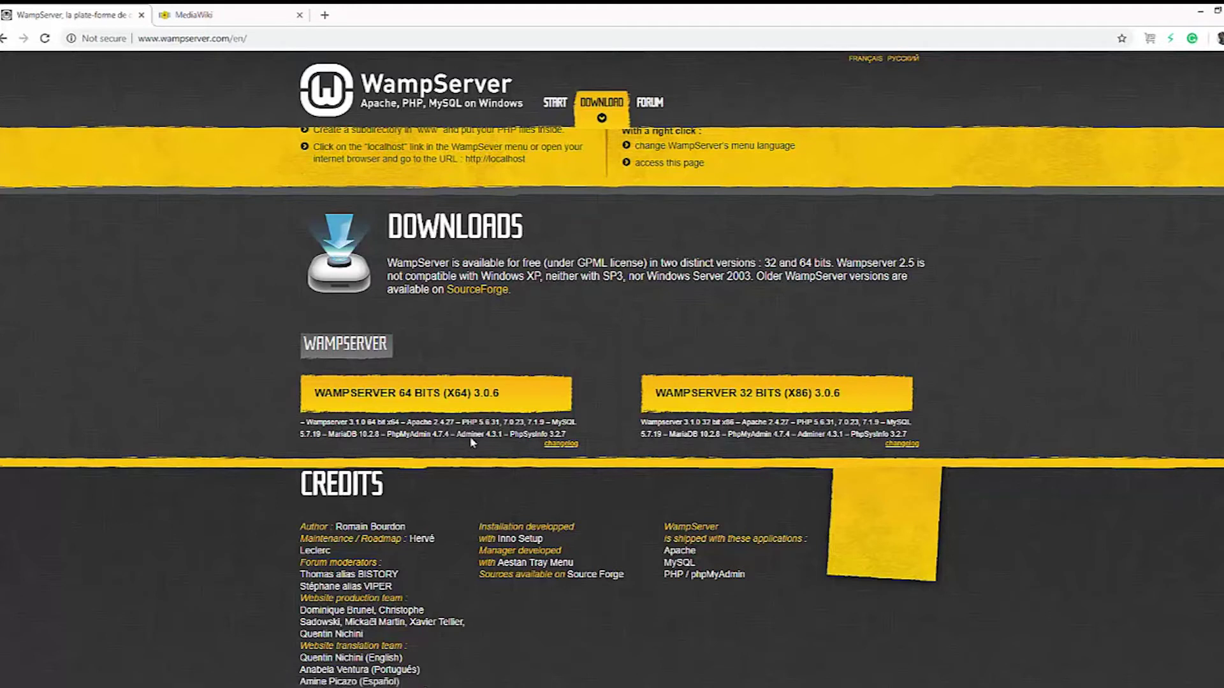
left_click(231, 17)
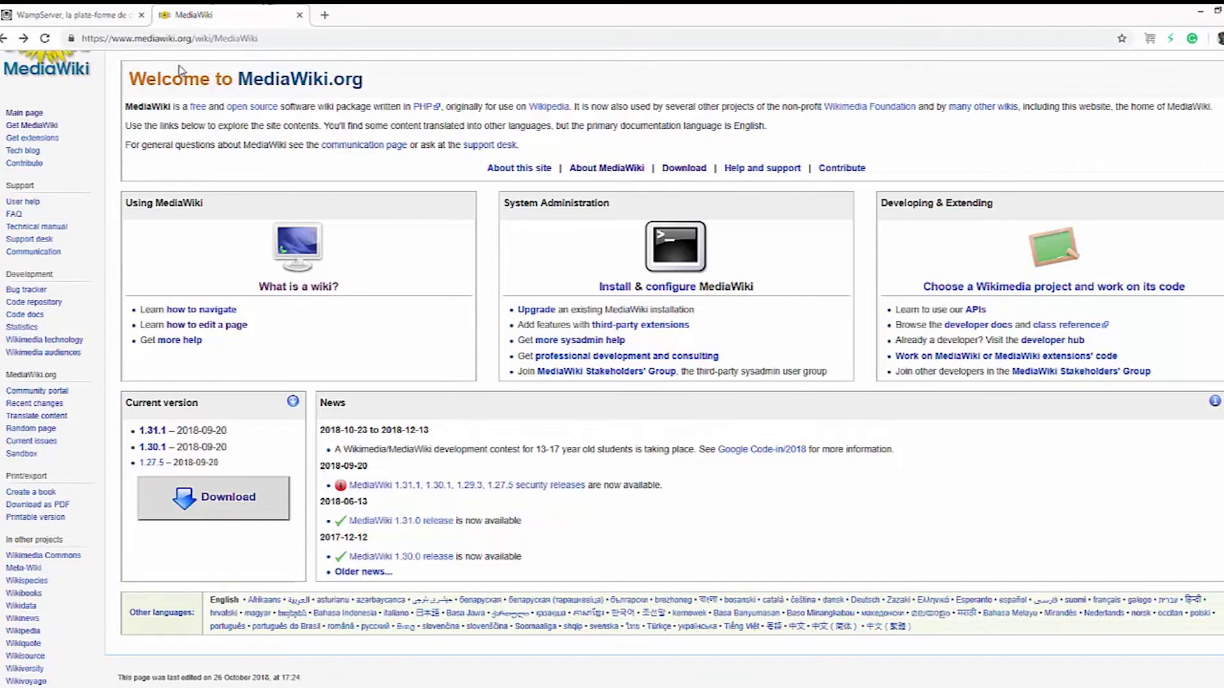
left_click(217, 503)
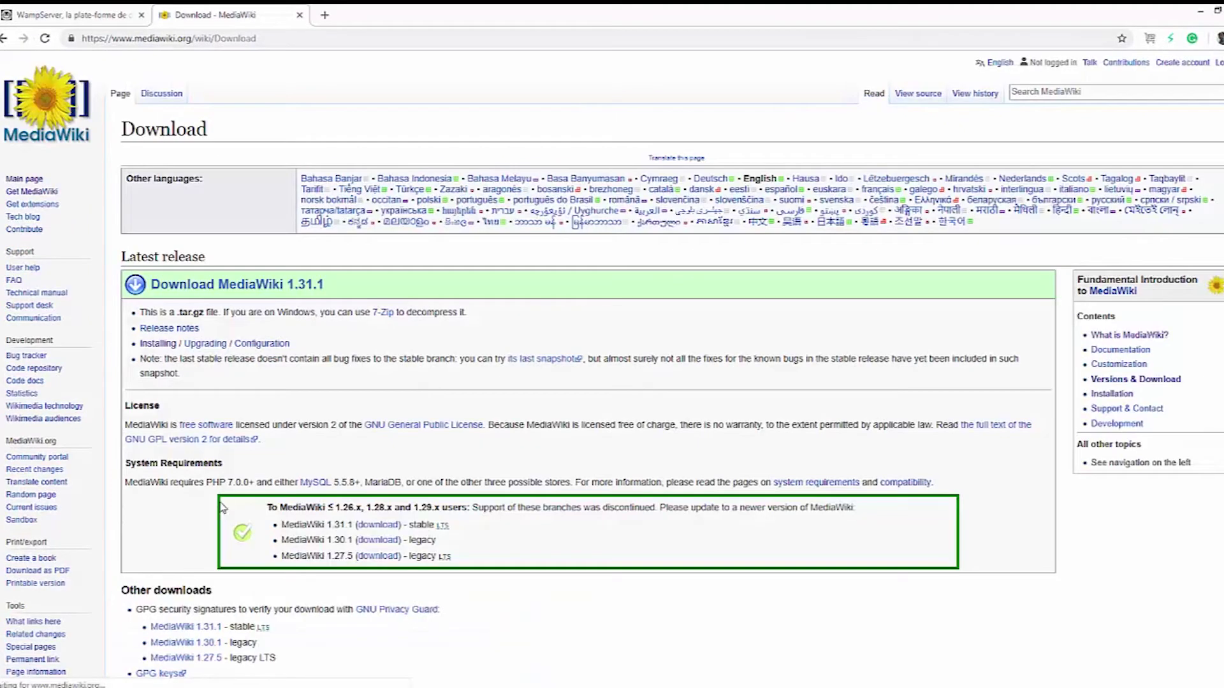
scroll(405, 431, "down", 1)
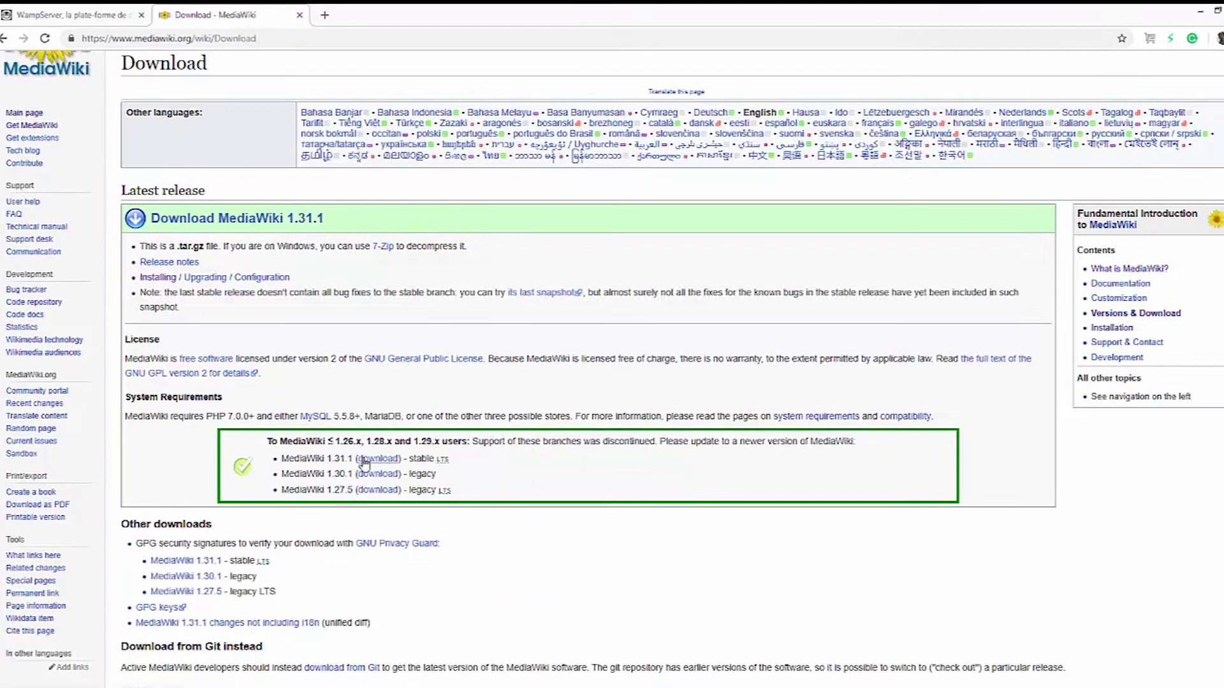
left_click(382, 460)
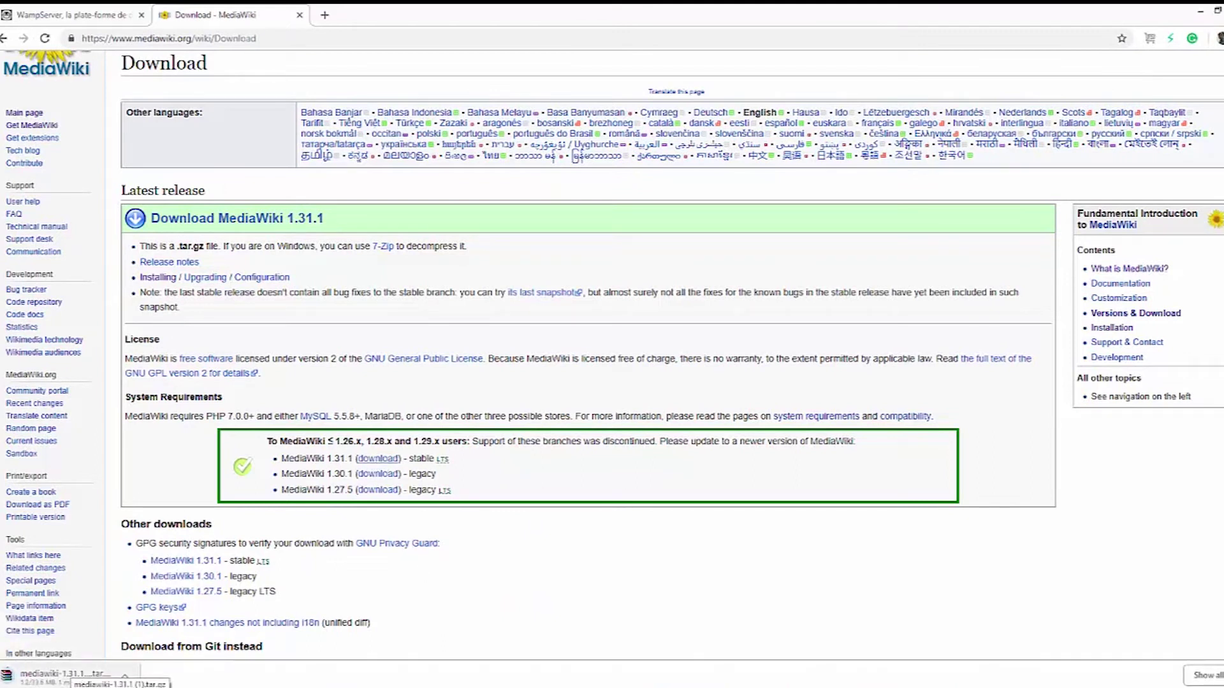
Step: Choose the 64-bit WampServer for direct download, start downloading its latest version from SourceForge and exit the browser
left_click(81, 12)
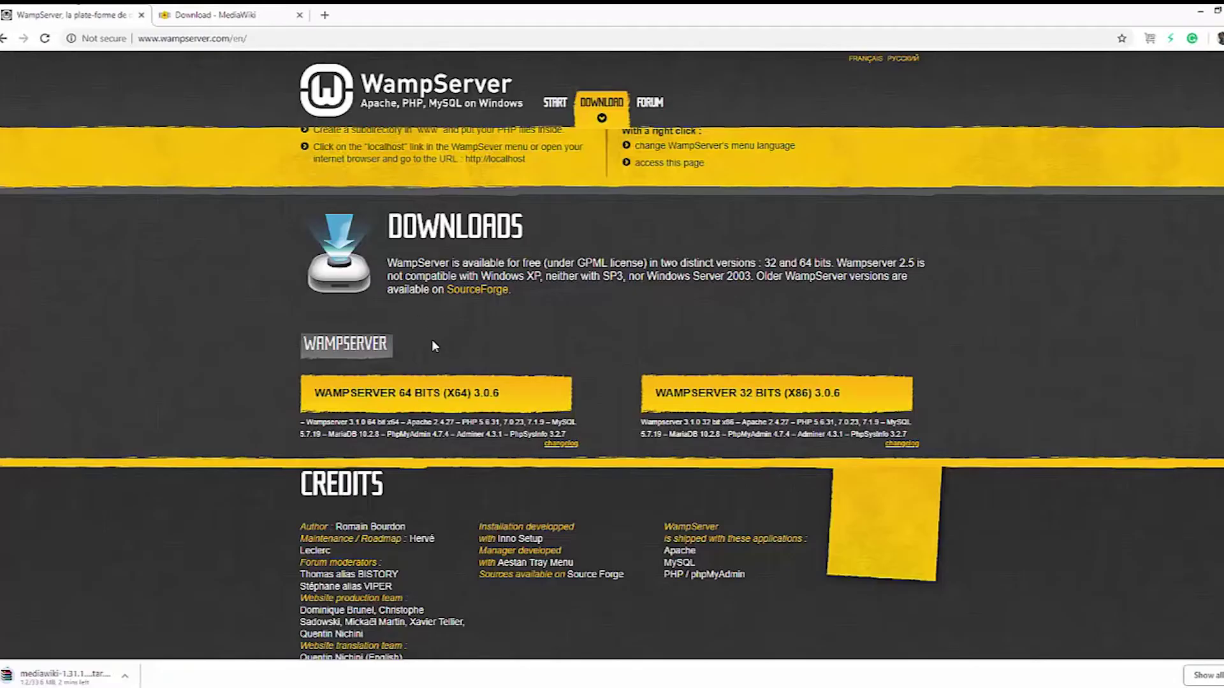
left_click(420, 392)
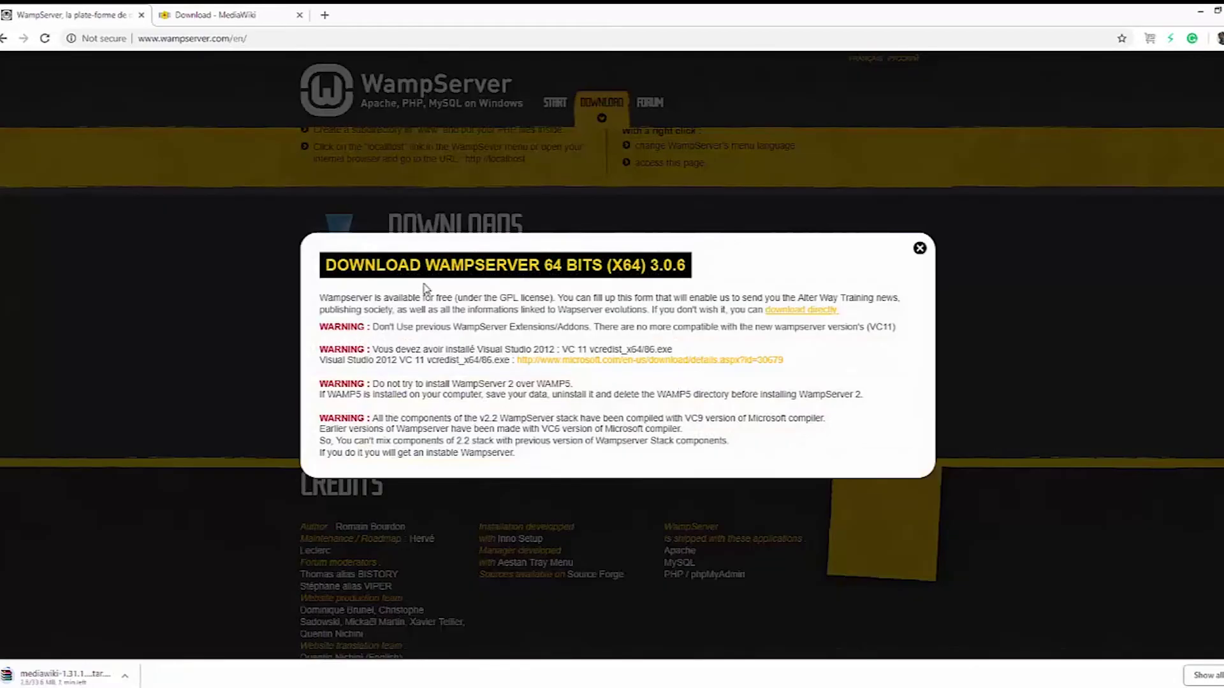
left_click(800, 310)
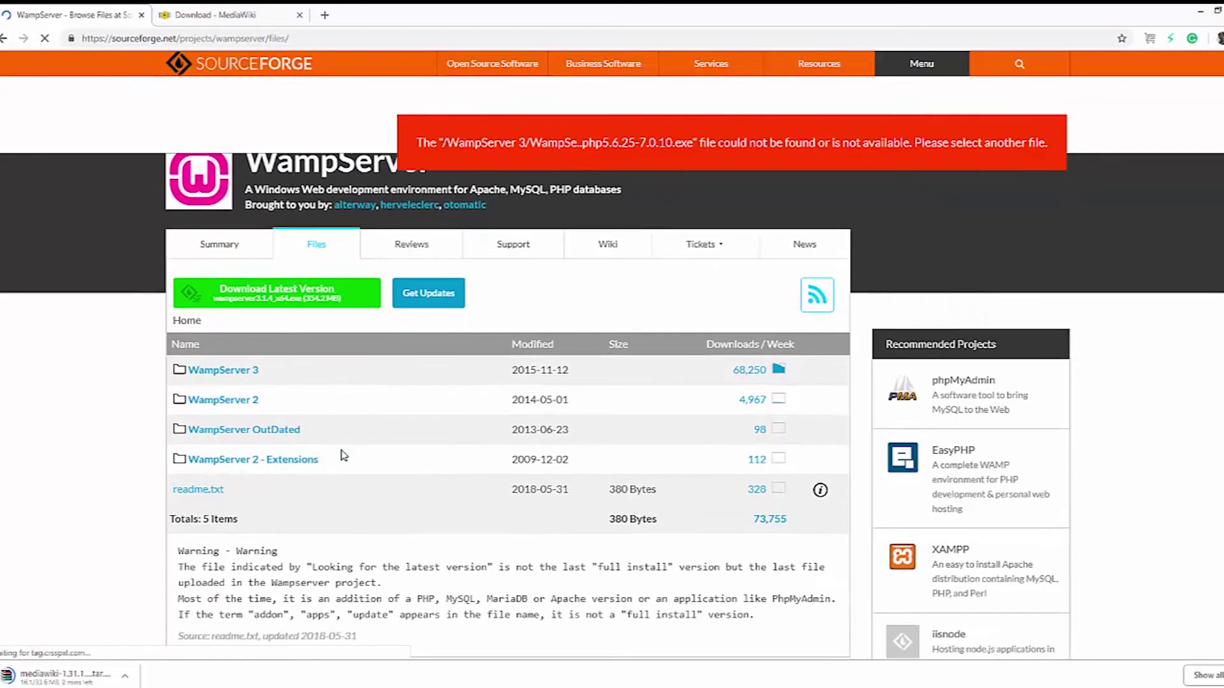
left_click(274, 296)
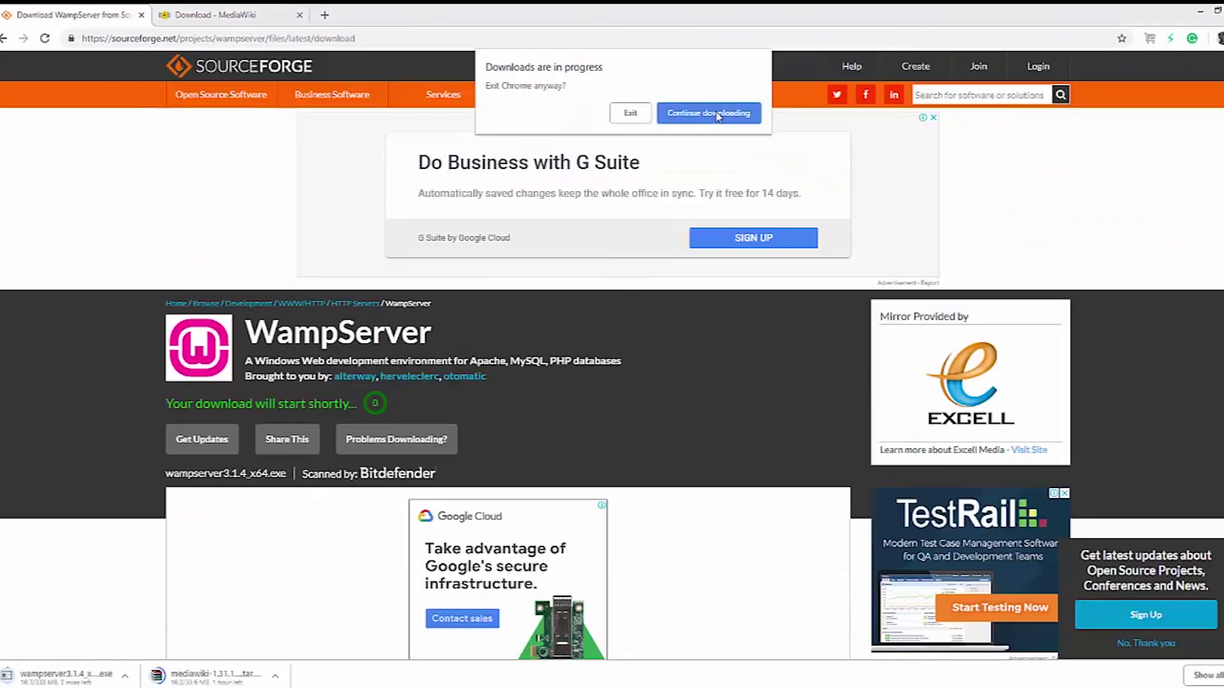
left_click(630, 114)
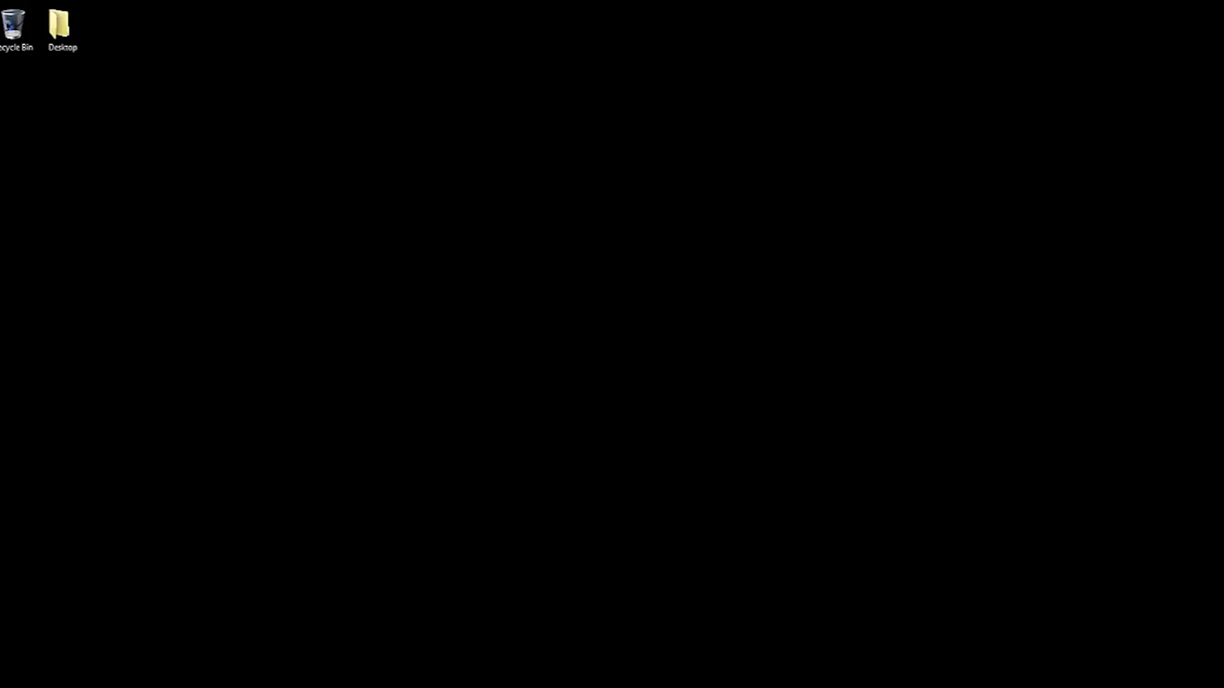
Step: Open the Downloads folder in File Explorer and launch the wampserver3.1.4_x64 installer
key("super+e")
left_click(408, 243)
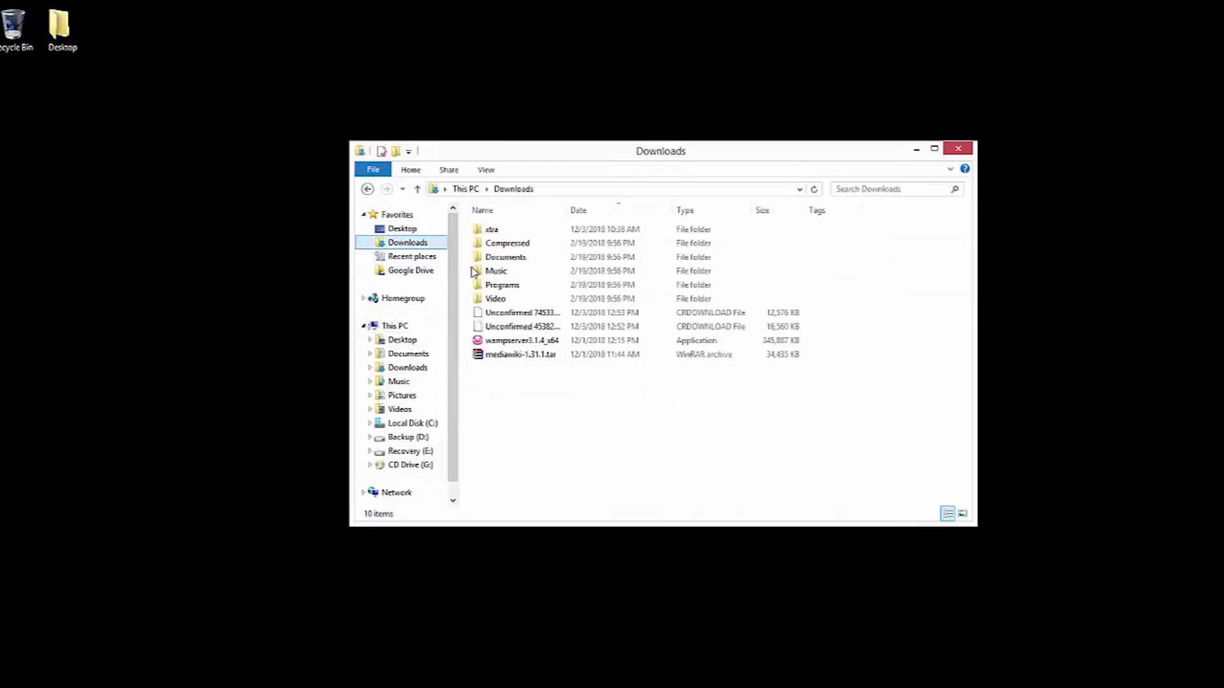
left_click(516, 357)
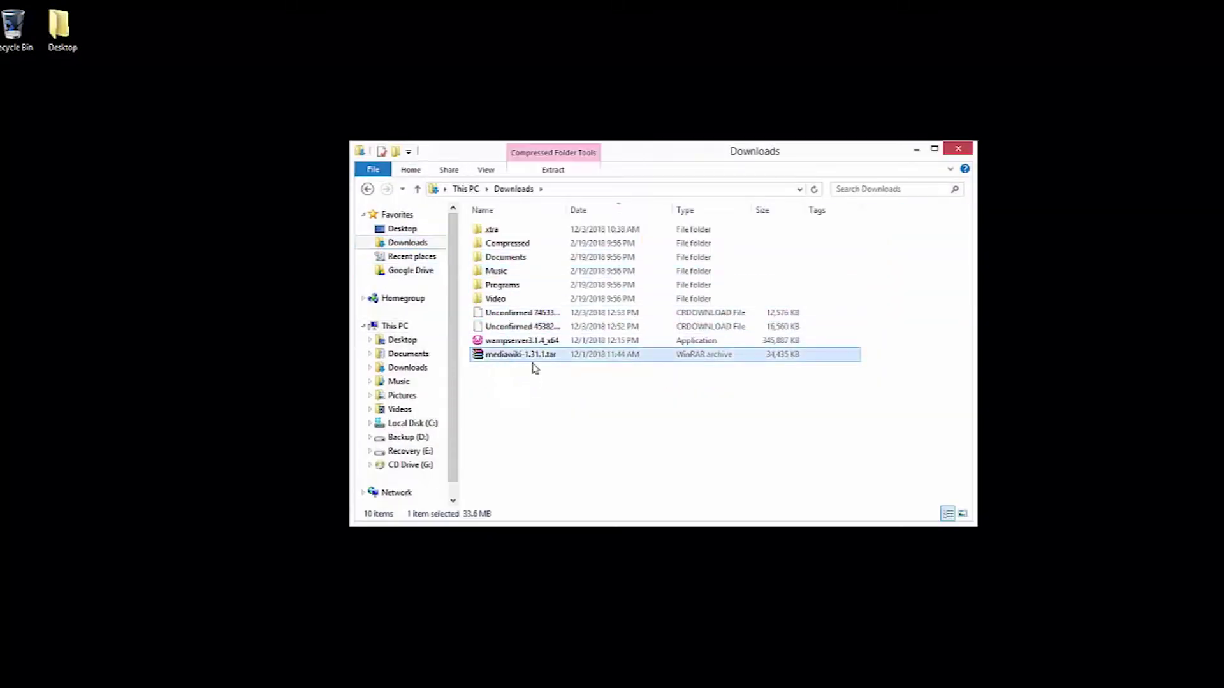
key("Up")
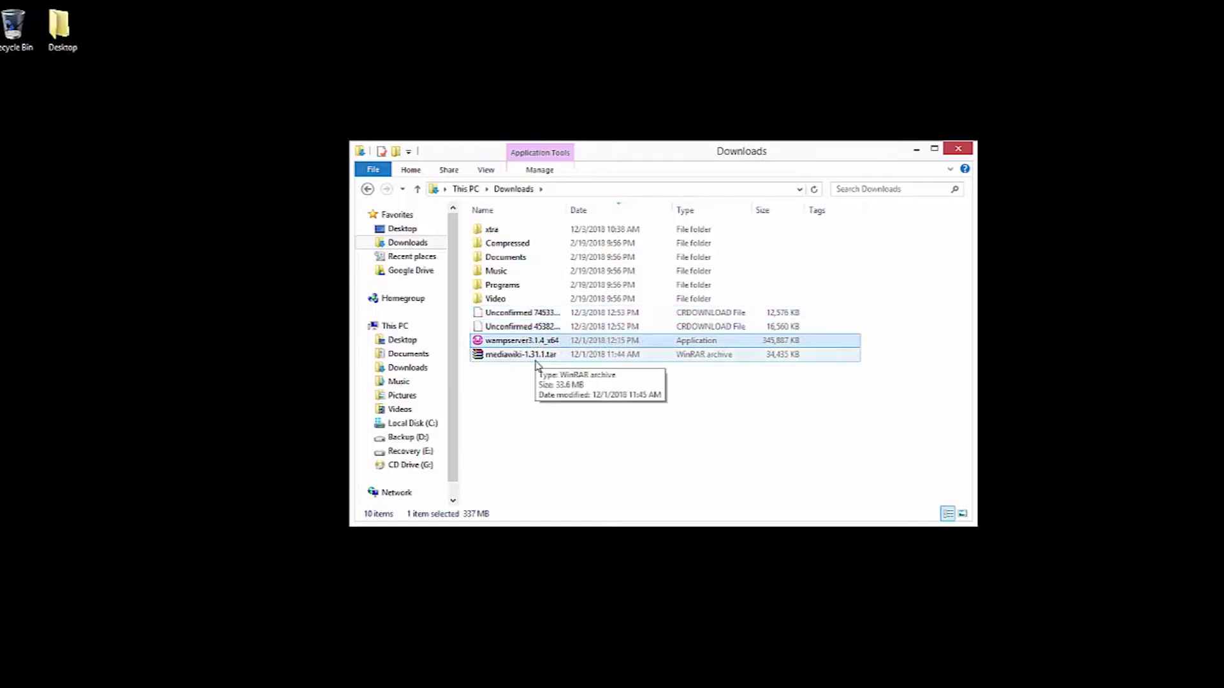
double_click(545, 344)
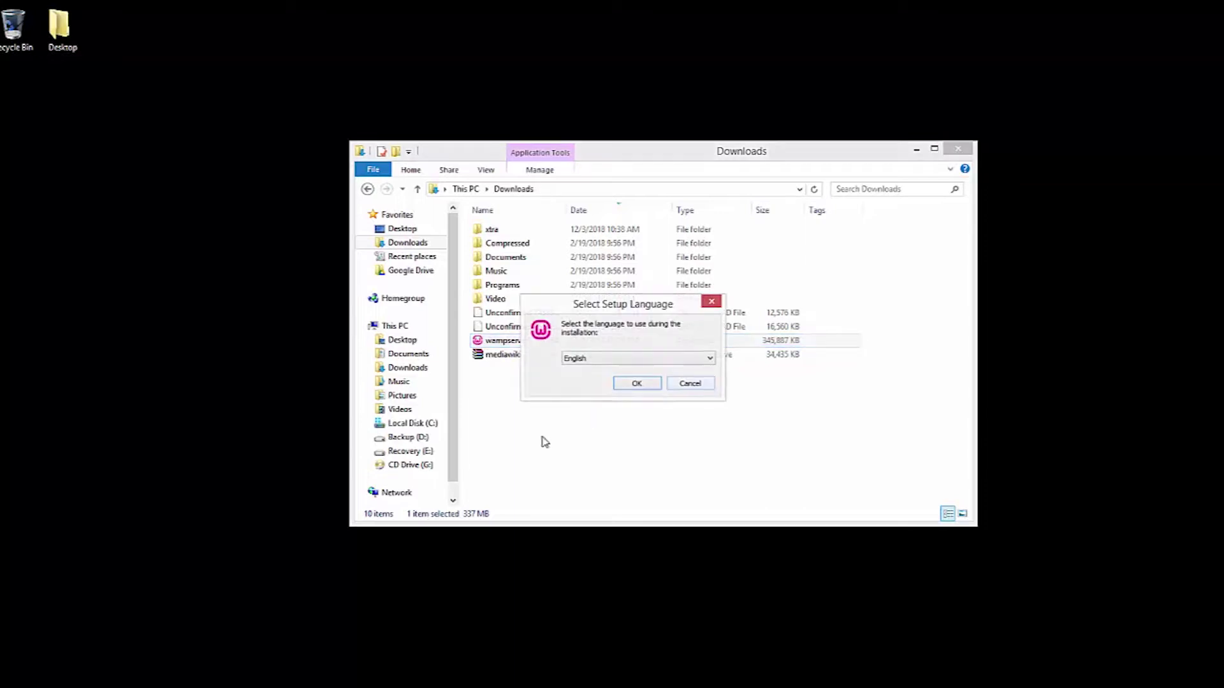
Step: Start the Wampserver64 3.1.4 installation in English, accepting the licence agreement and keeping the default settings
left_click(638, 385)
left_click(541, 421)
left_click(700, 463)
left_click(700, 461)
left_click(700, 461)
left_click(702, 461)
left_click(705, 466)
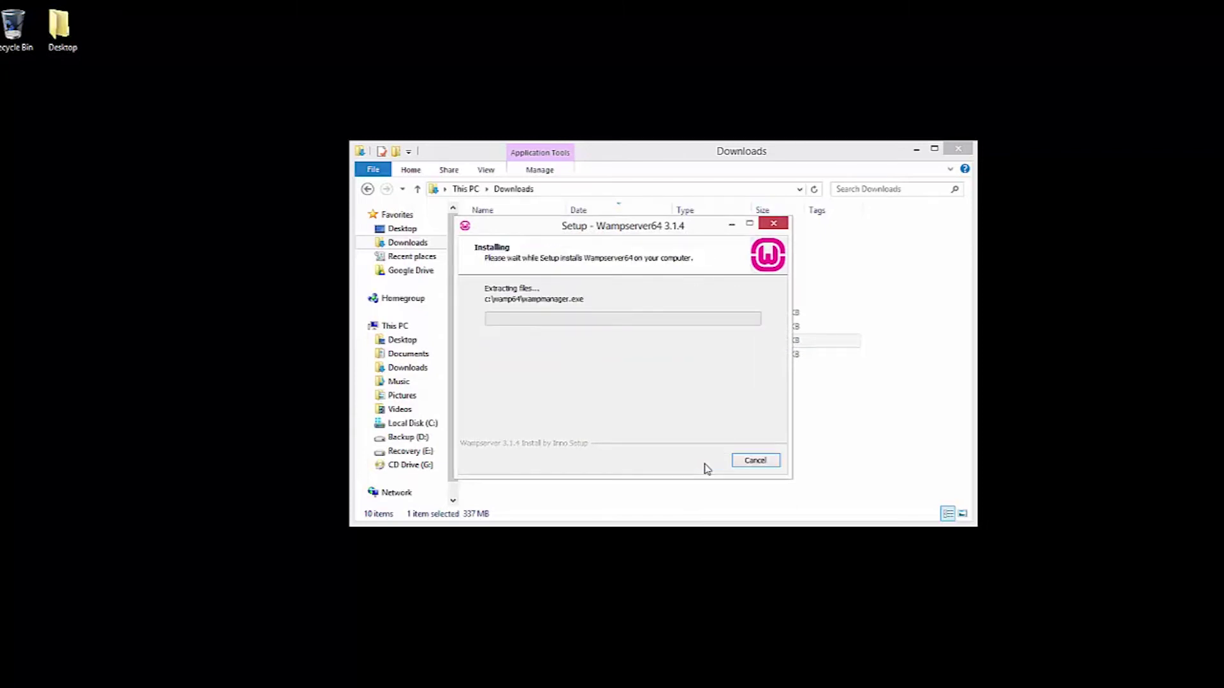
Step: Move the installer window aside and extract the mediawiki-1.31.1.tar archive into the Downloads folder
left_click_drag(744, 230, 1223, 264)
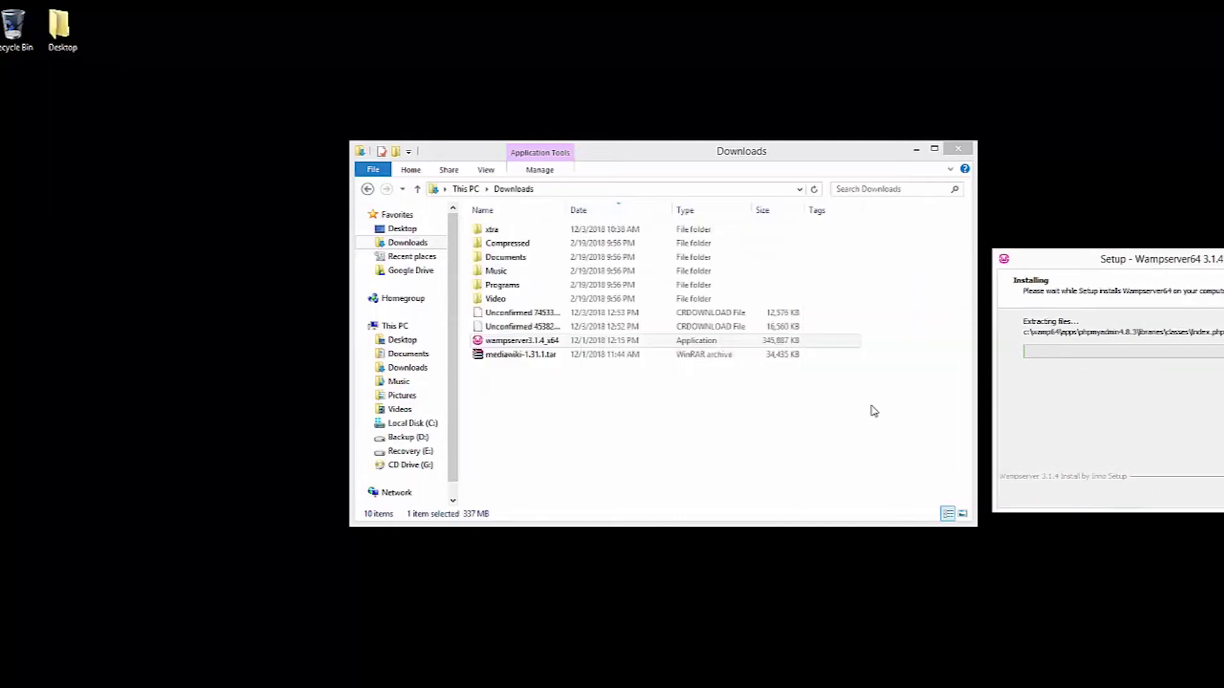
right_click(509, 355)
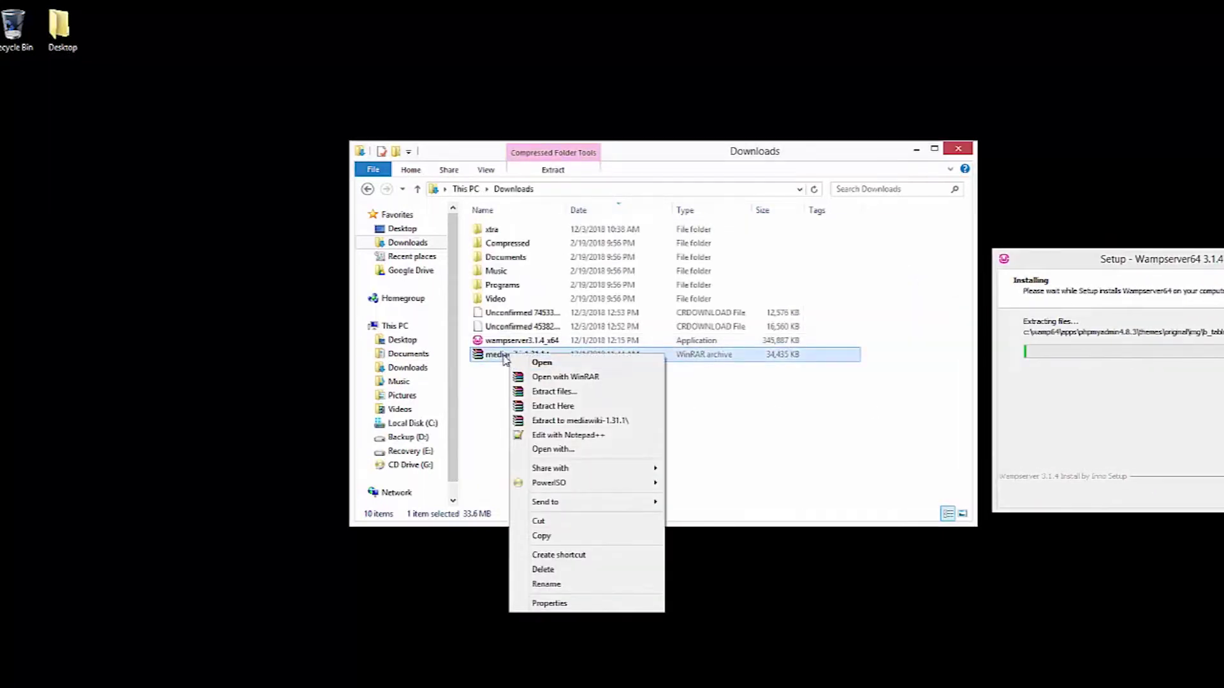
left_click(564, 411)
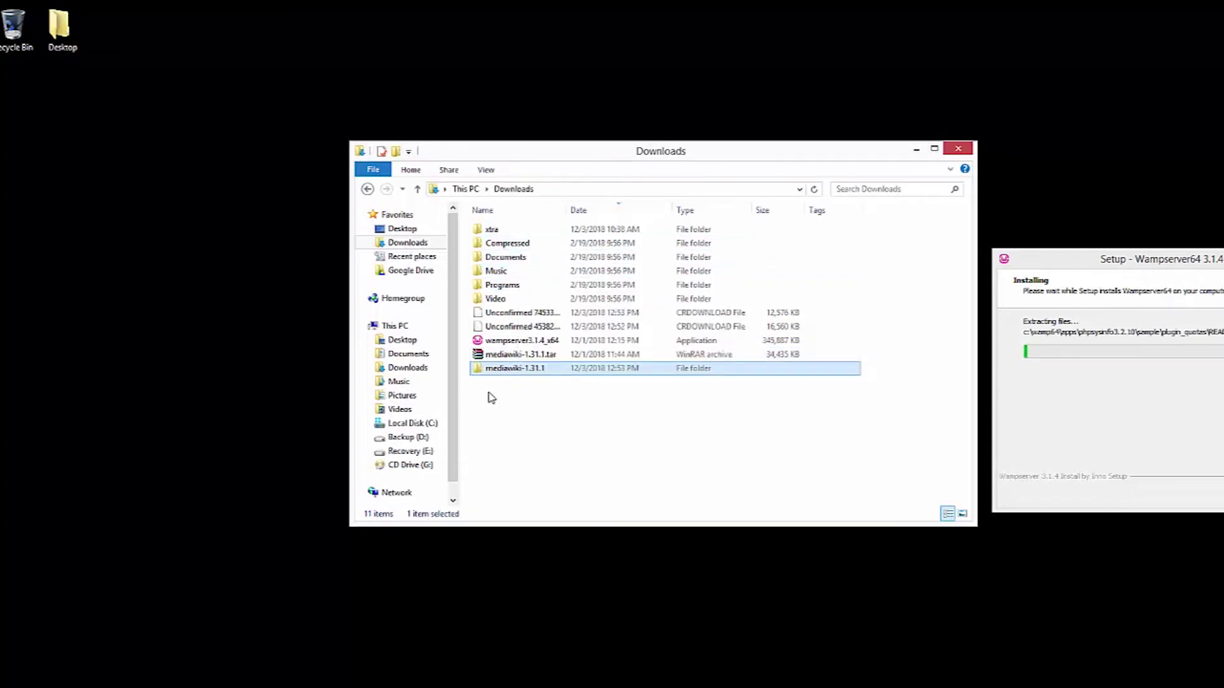
left_click_drag(1053, 271, 714, 429)
left_click(606, 454)
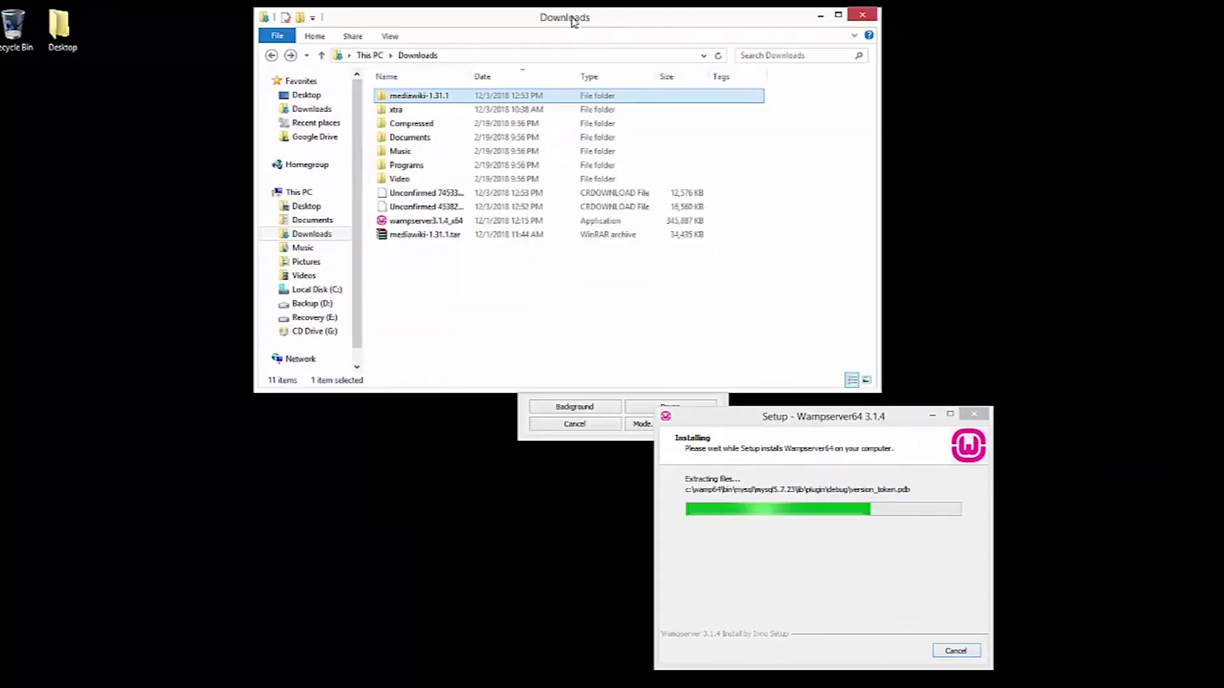
left_click(606, 436)
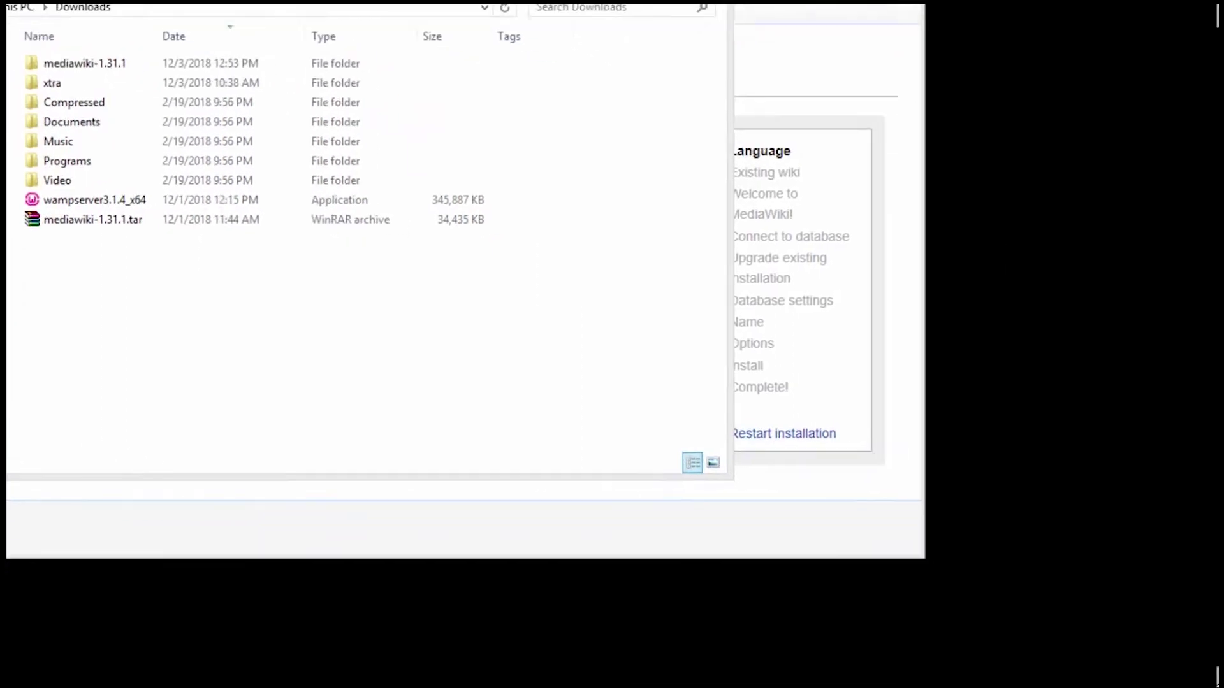
Step: Bring up the WampServer system tray menu to examine its commands for starting, stopping and restarting all services
left_click(1065, 686)
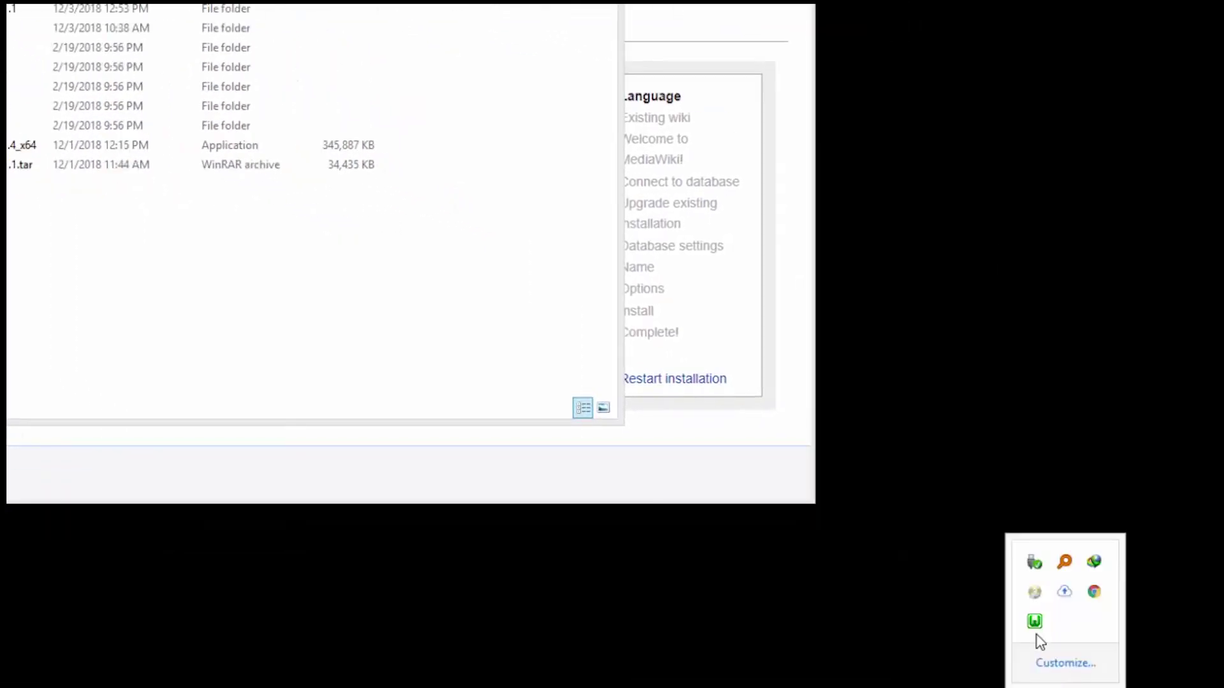
left_click(1038, 630)
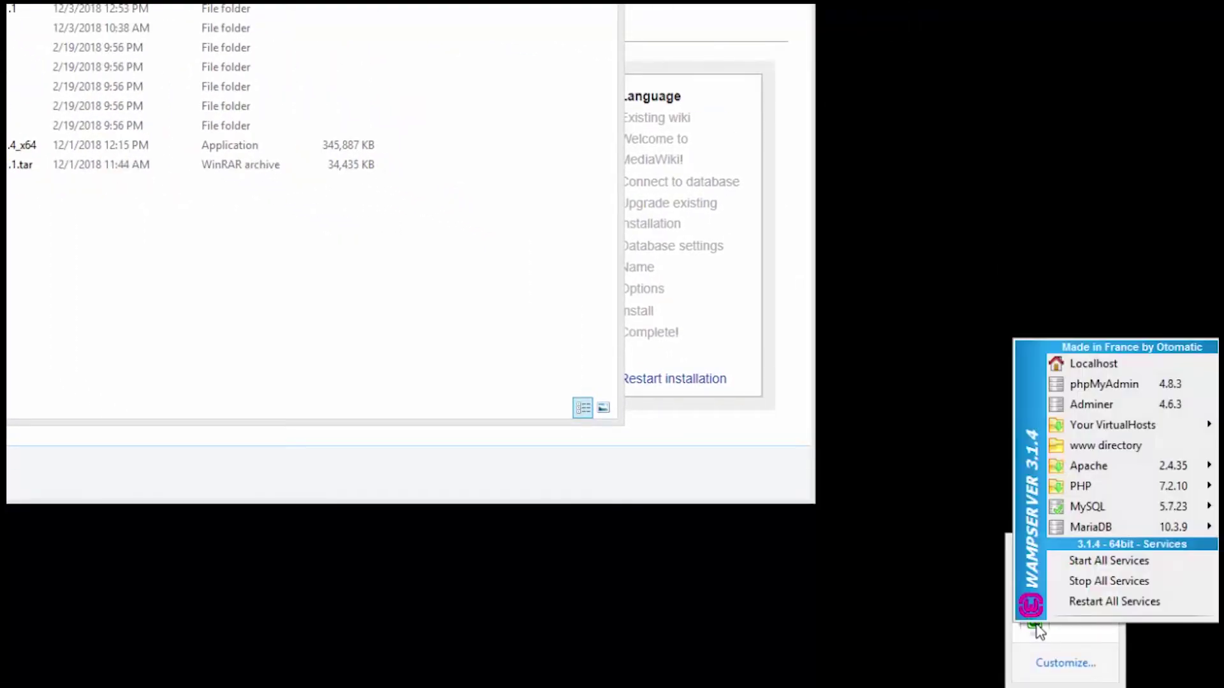
left_click(1107, 578)
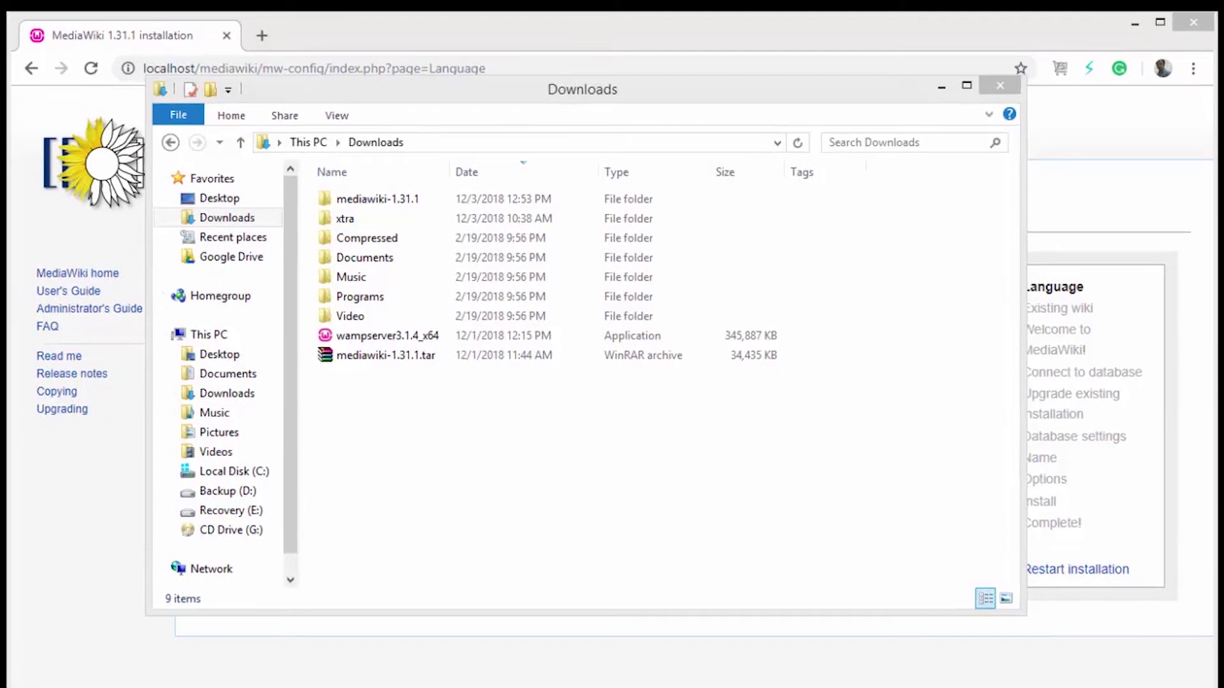
Step: Copy the mediawiki-1.31.1 folder from Downloads into C:\wamp64\www and open the copied folder
left_click(374, 200)
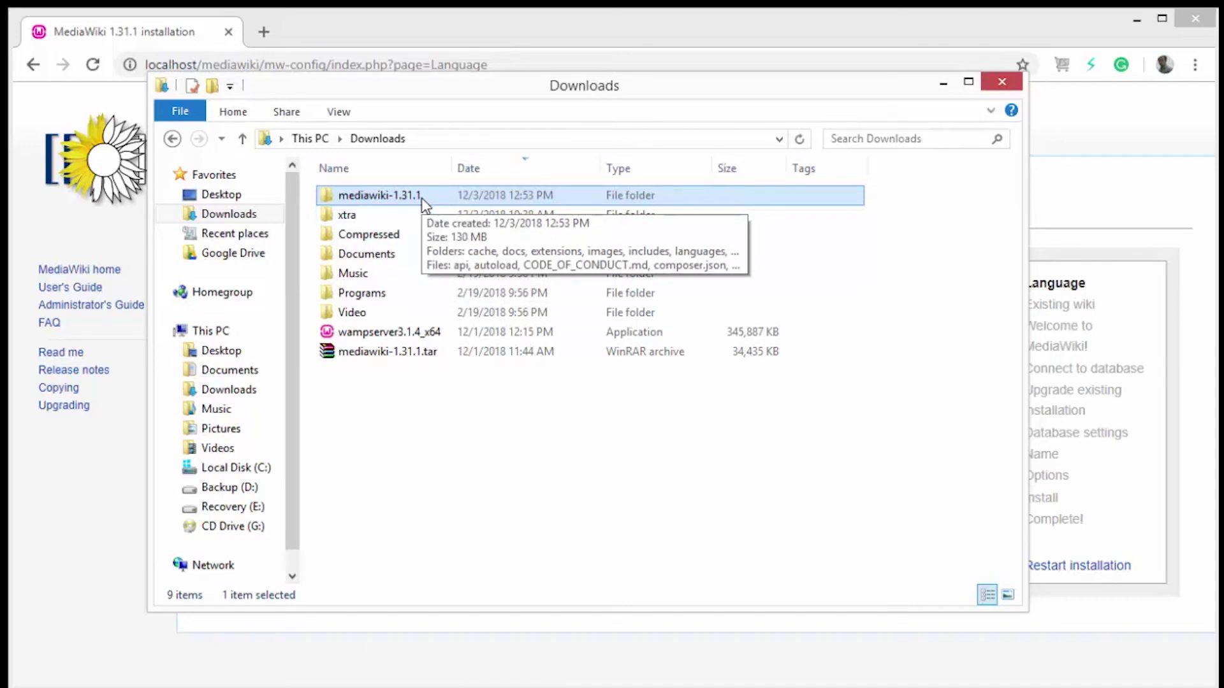
left_click(230, 469)
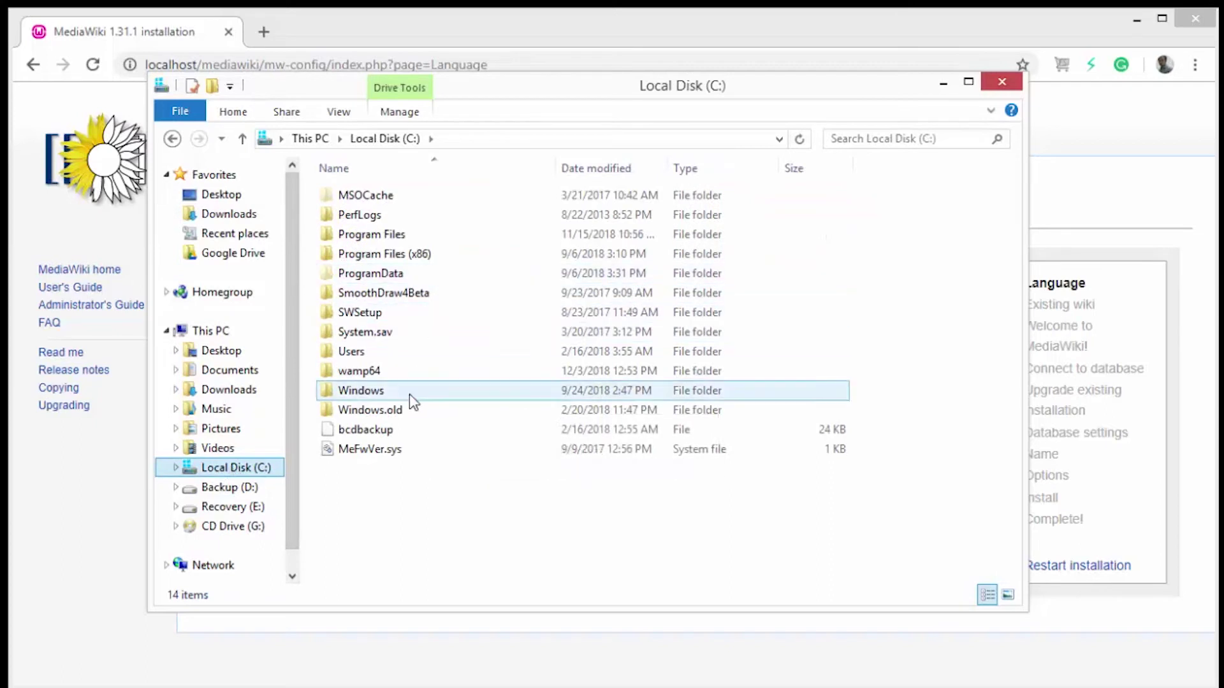
double_click(422, 372)
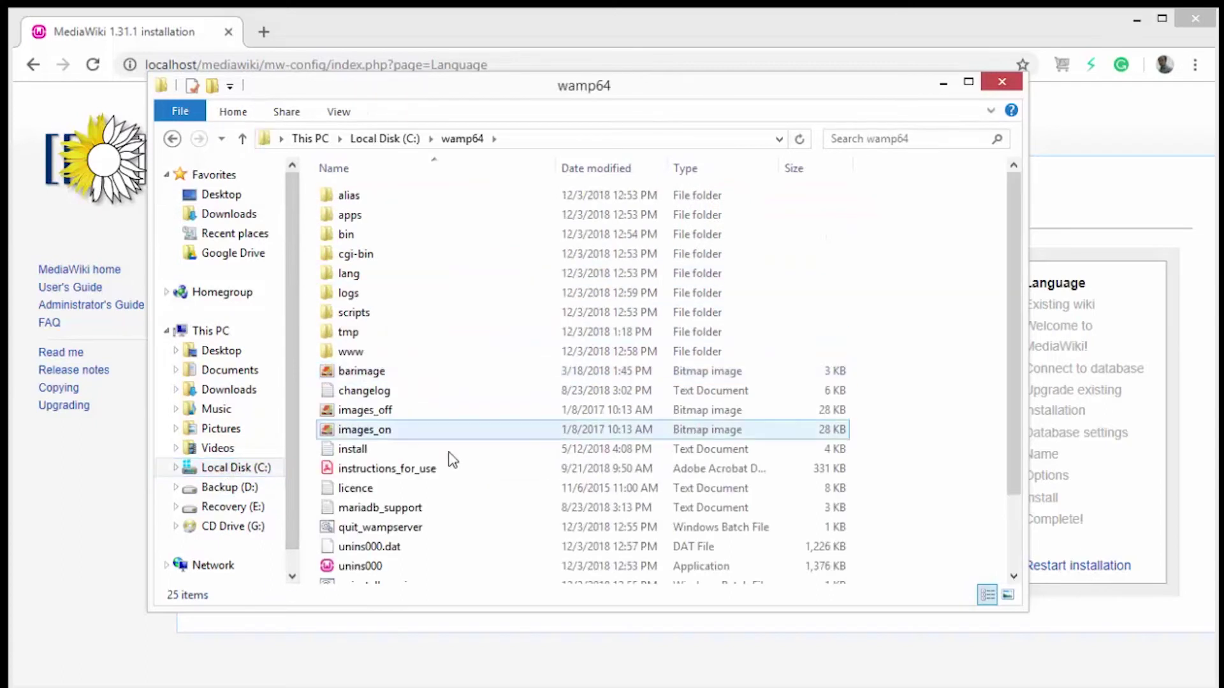
double_click(354, 358)
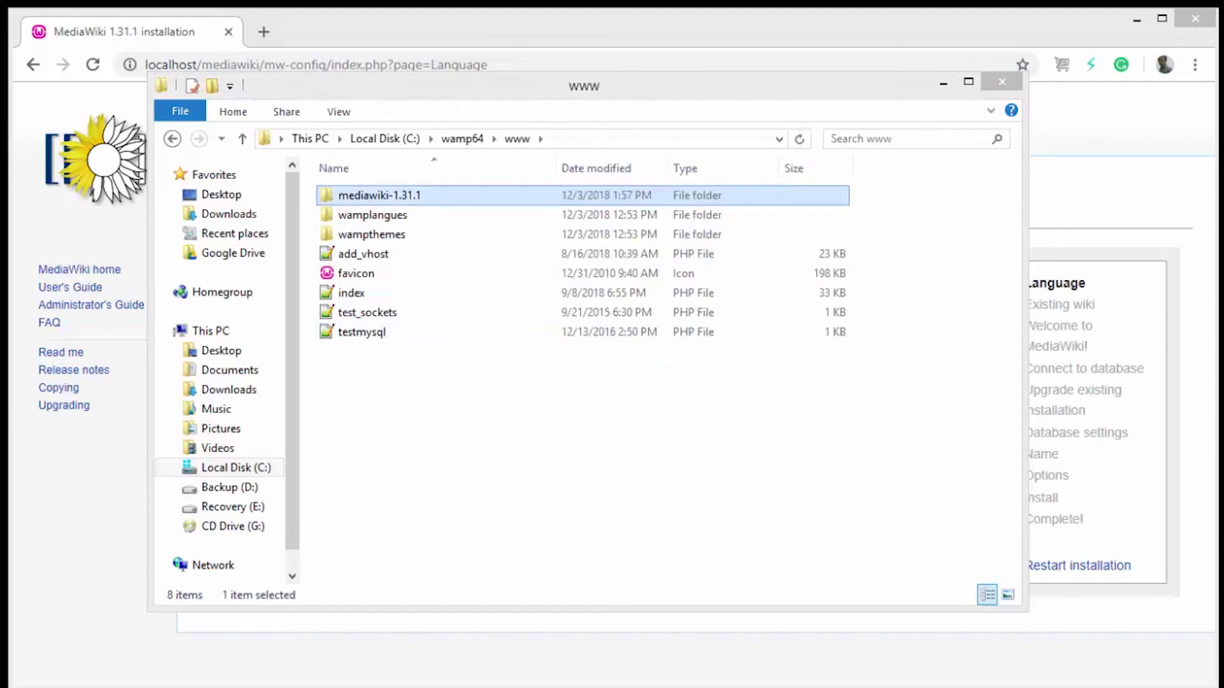
double_click(368, 197)
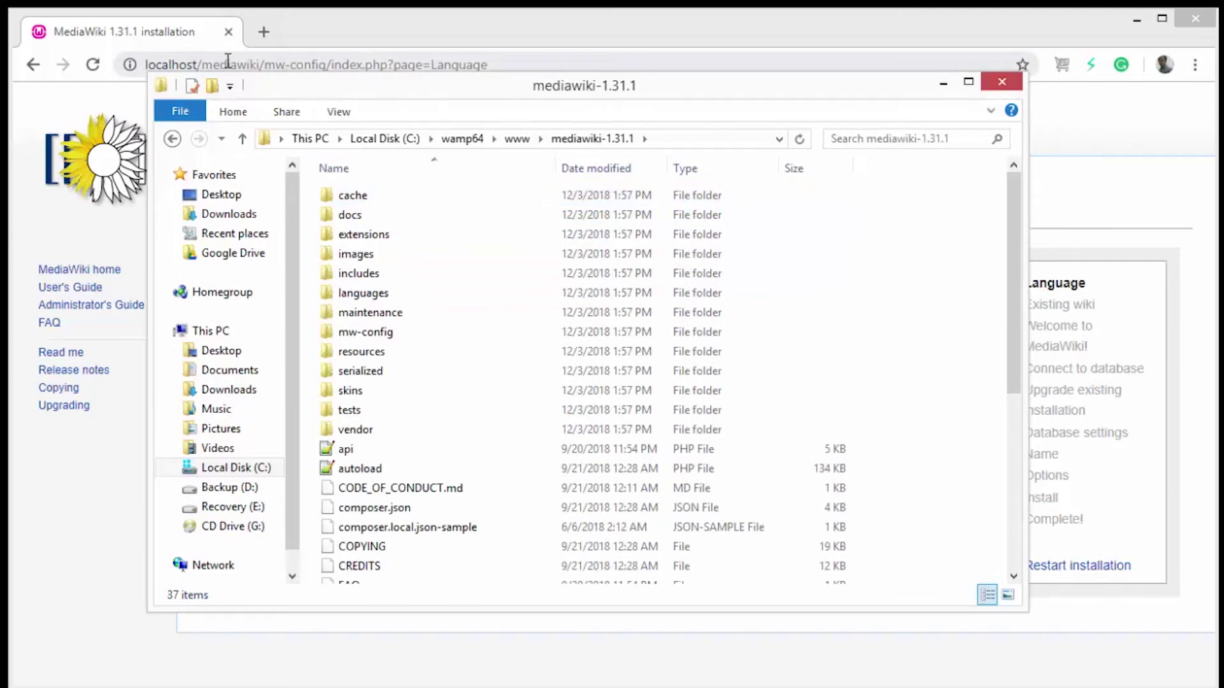
Step: Replace the old installation tab with a new one and open the WampServer homepage at localhost to view its project list
left_click(263, 33)
left_click(227, 35)
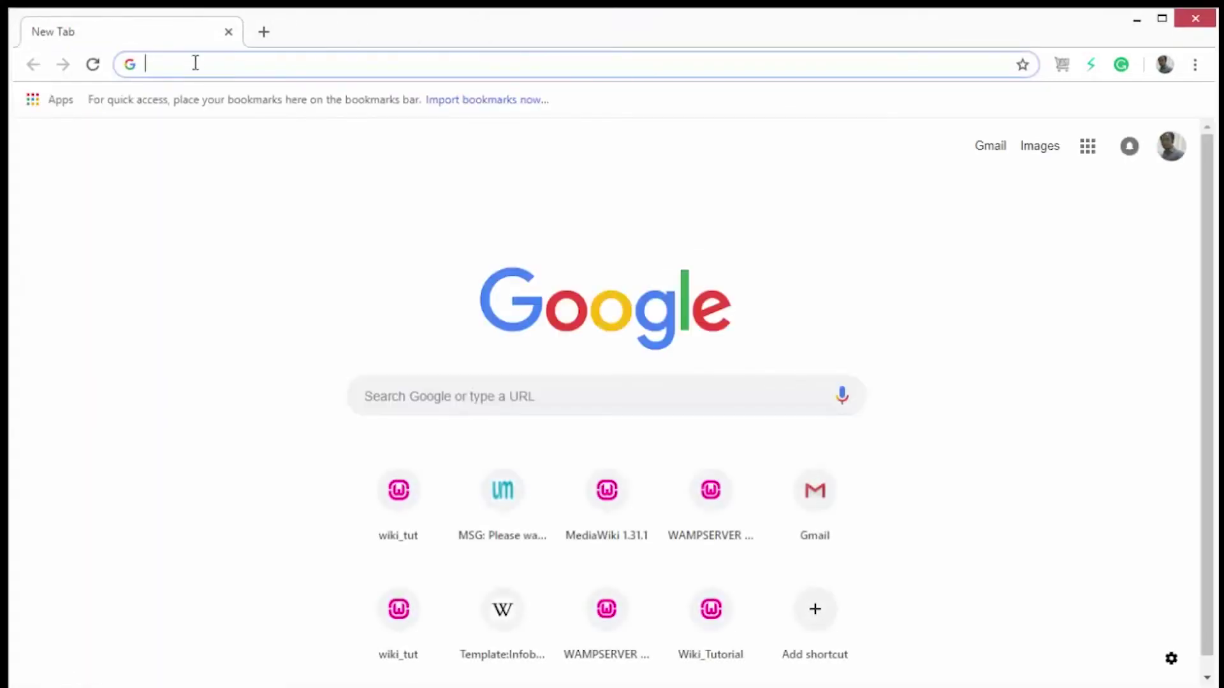
type("local")
left_click(227, 113)
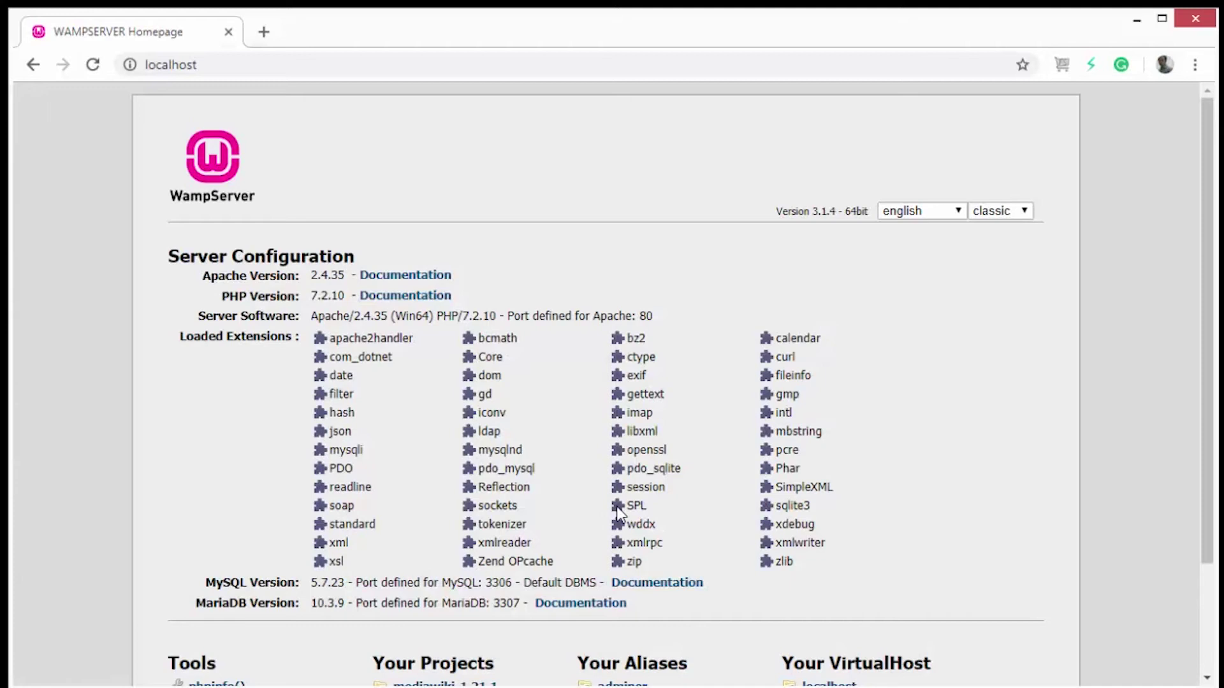
scroll(430, 579, "down", 3)
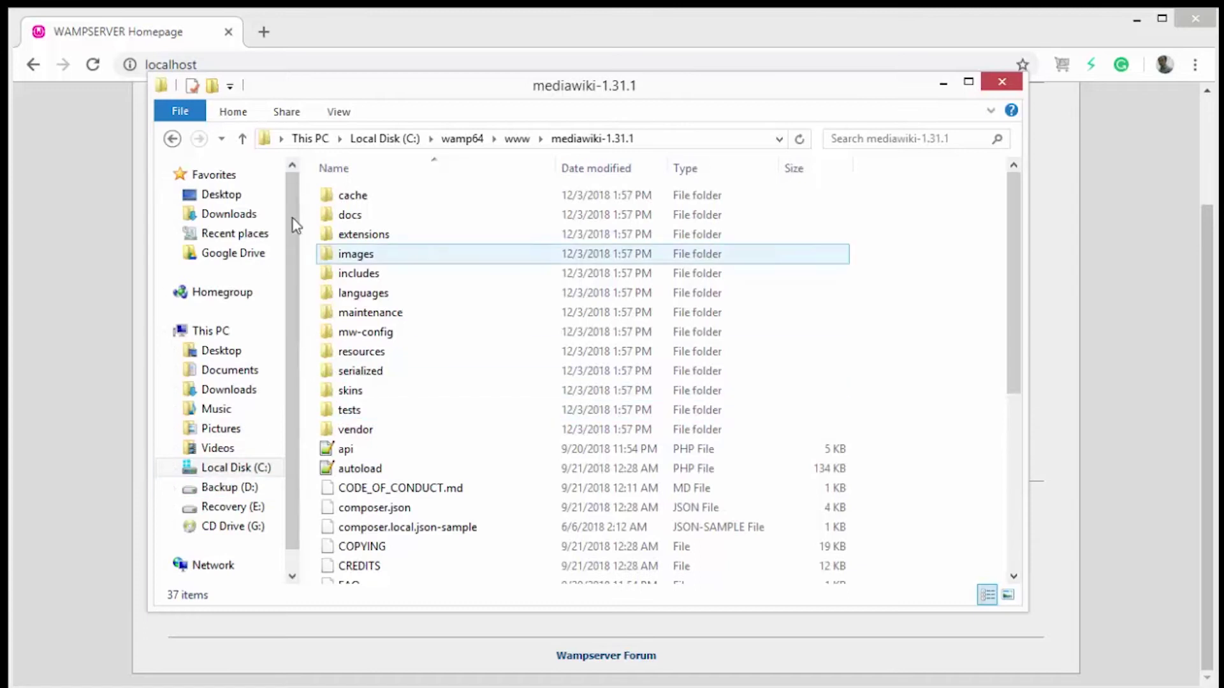
Step: Return to the www folder and rename the mediawiki-1.31.1 folder as wiki
left_click(178, 144)
key("F2")
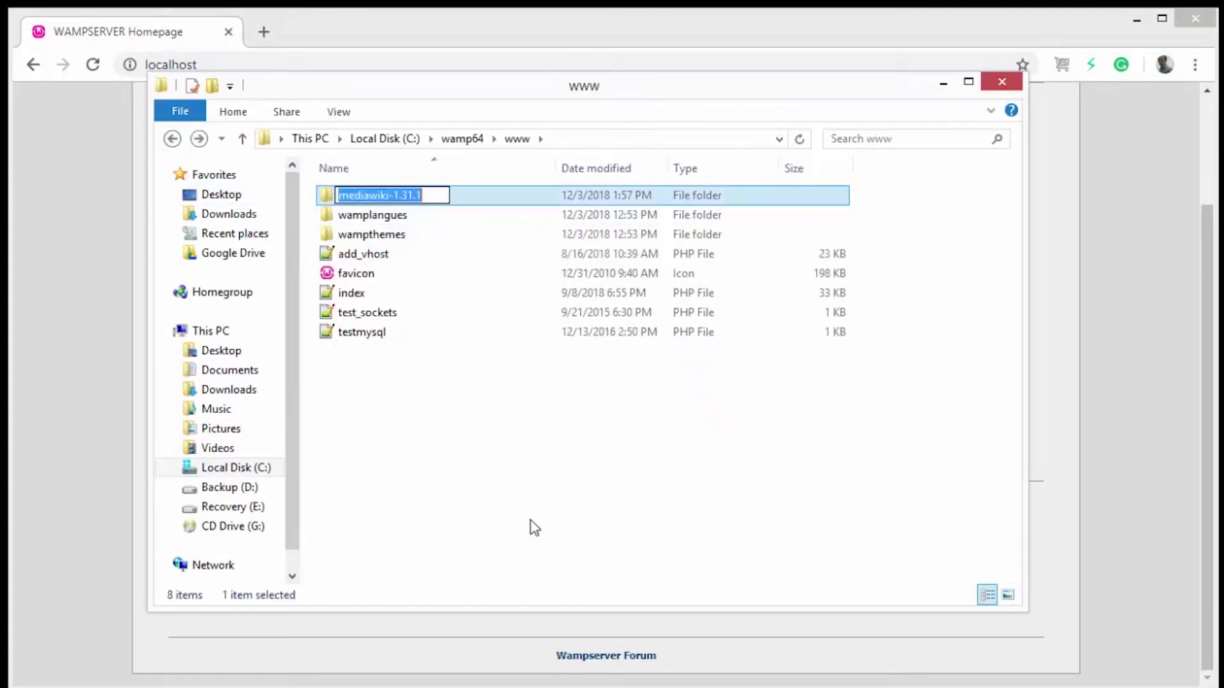
key("End")
key("BackSpace")
key("BackSpace")
key("BackSpace")
key("Return")
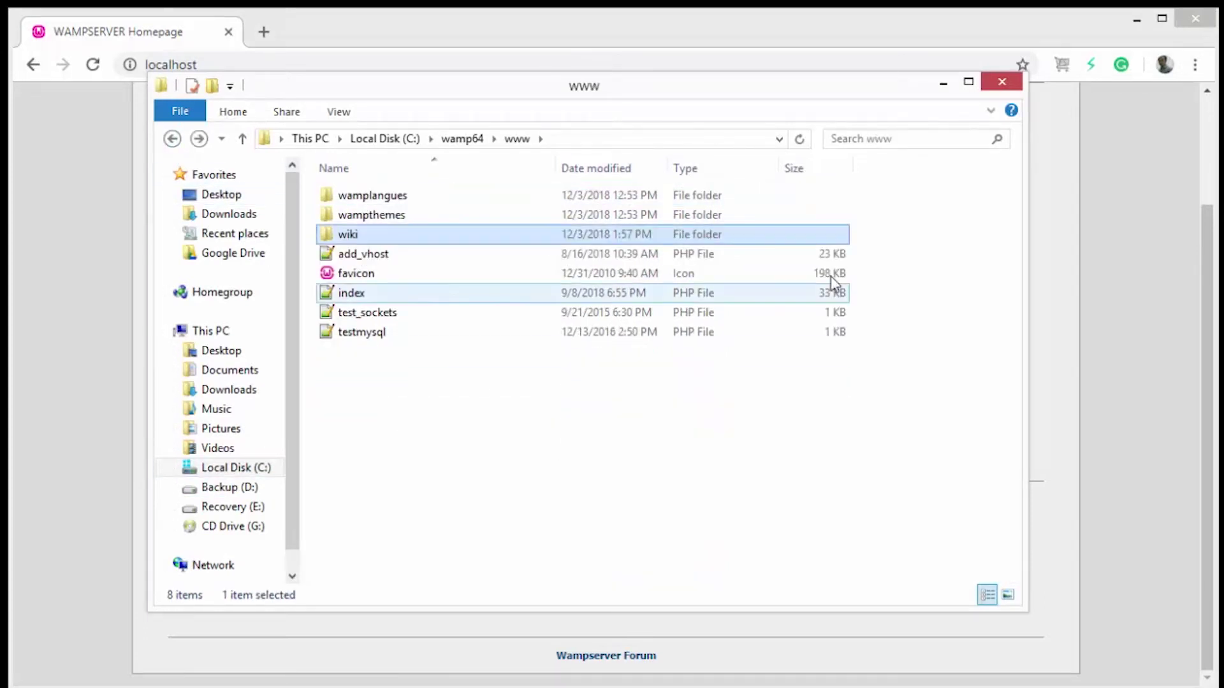
Step: Reload the localhost homepage in the browser and open the site at localhost/wiki
left_click(1119, 288)
left_click(905, 59)
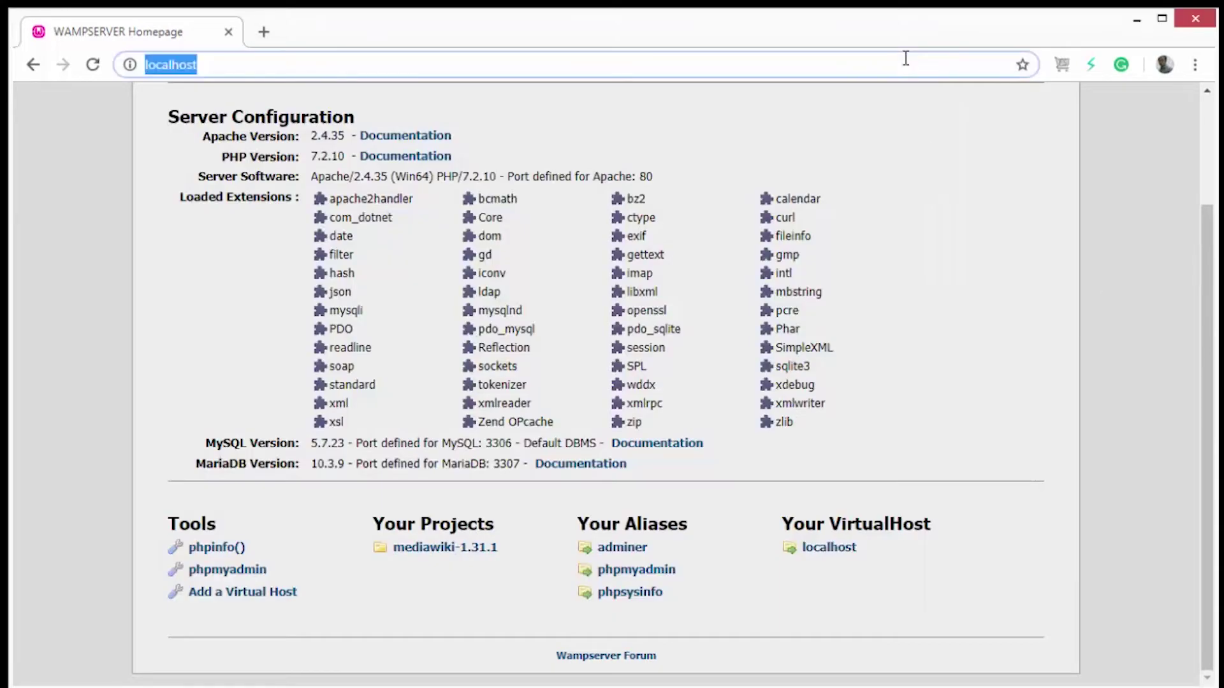
key("Return")
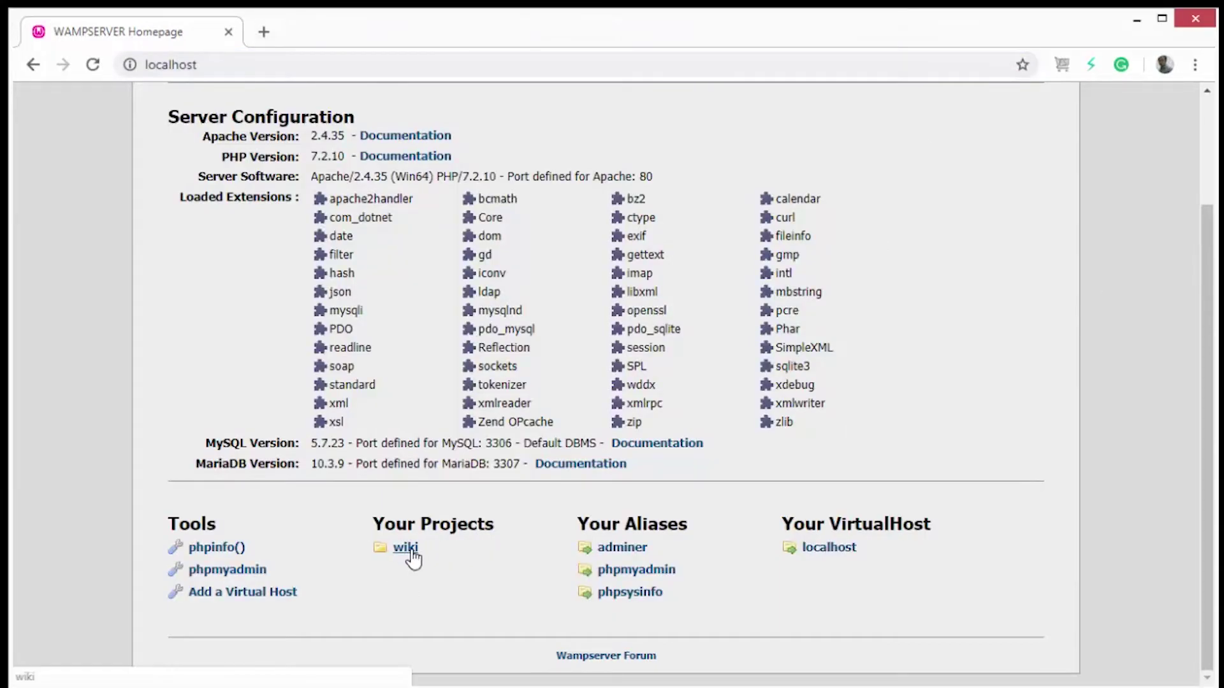
left_click(229, 69)
left_click(231, 70)
type("/wiki")
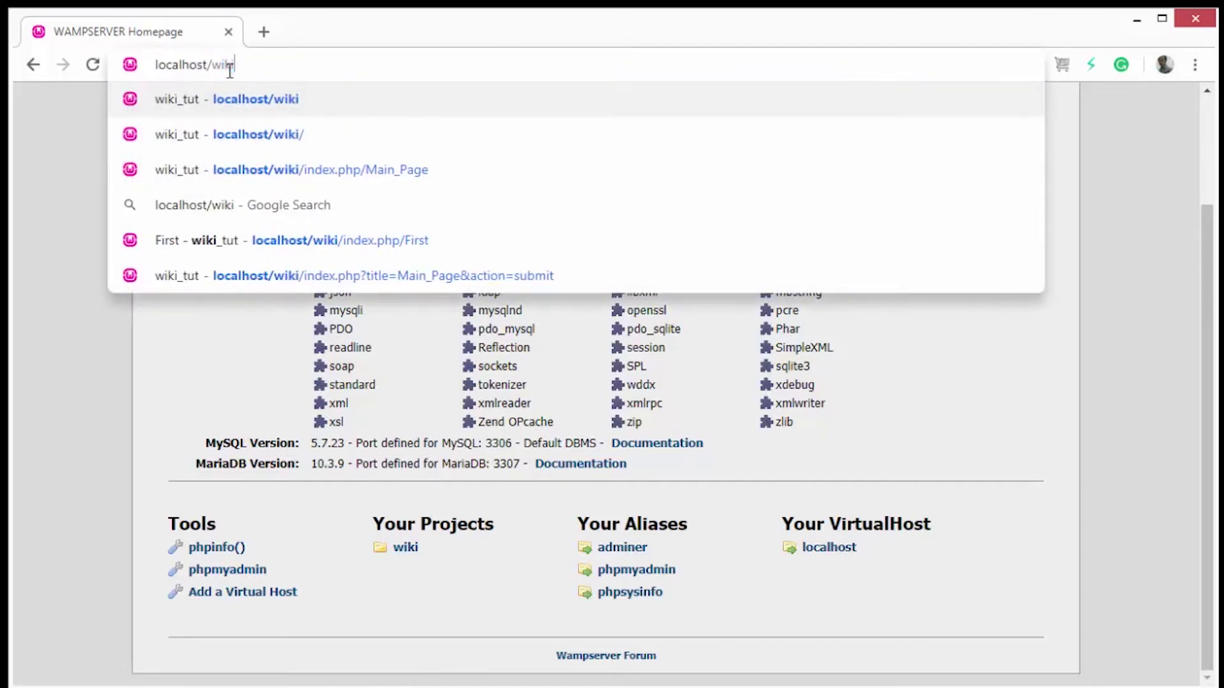
key("Return")
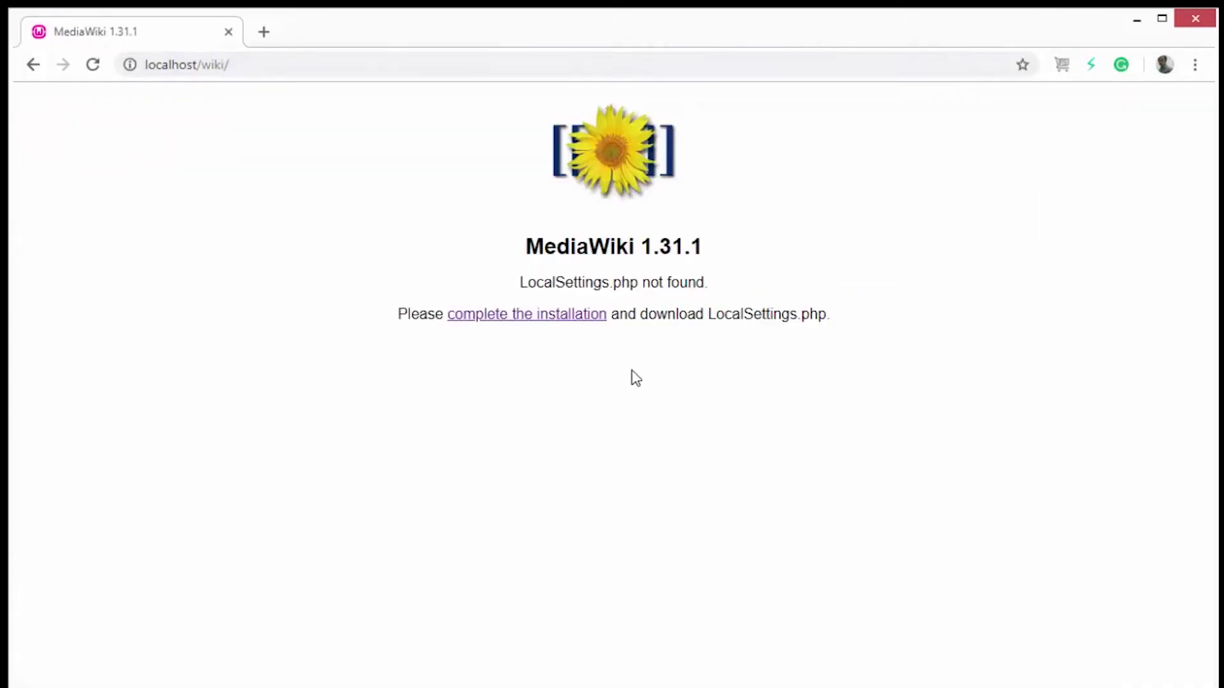
Step: Start the MediaWiki installation with English as both languages and continue past the environment check and terms
left_click(566, 329)
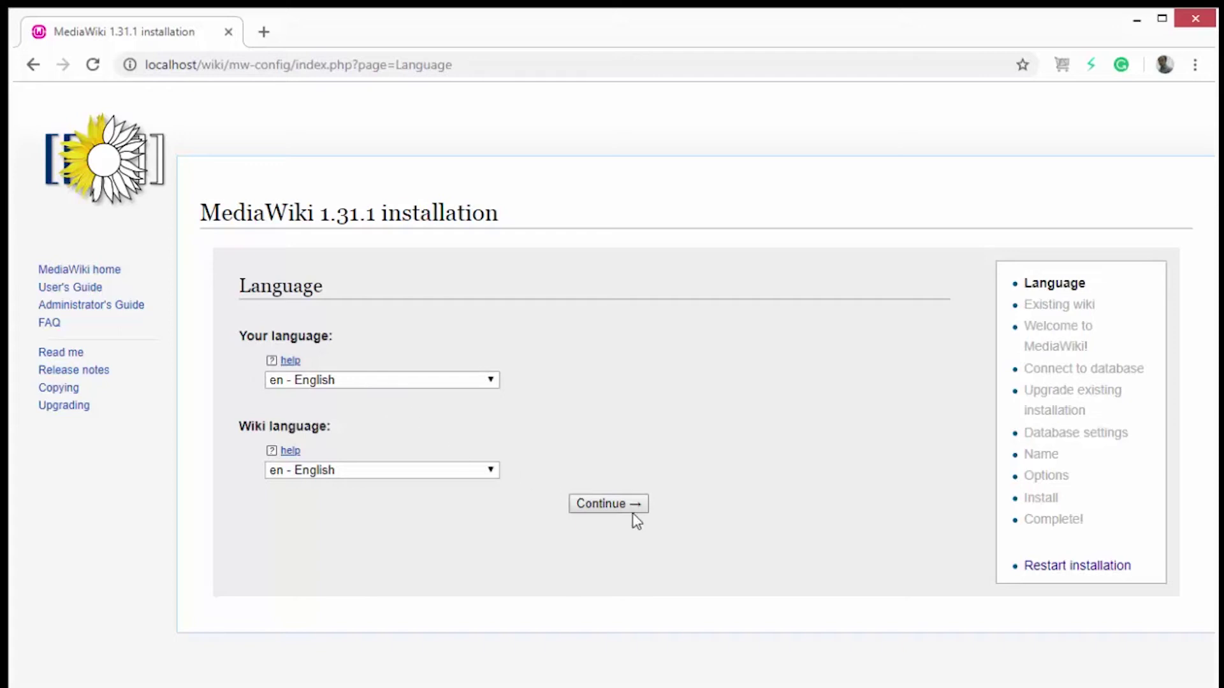
left_click(591, 506)
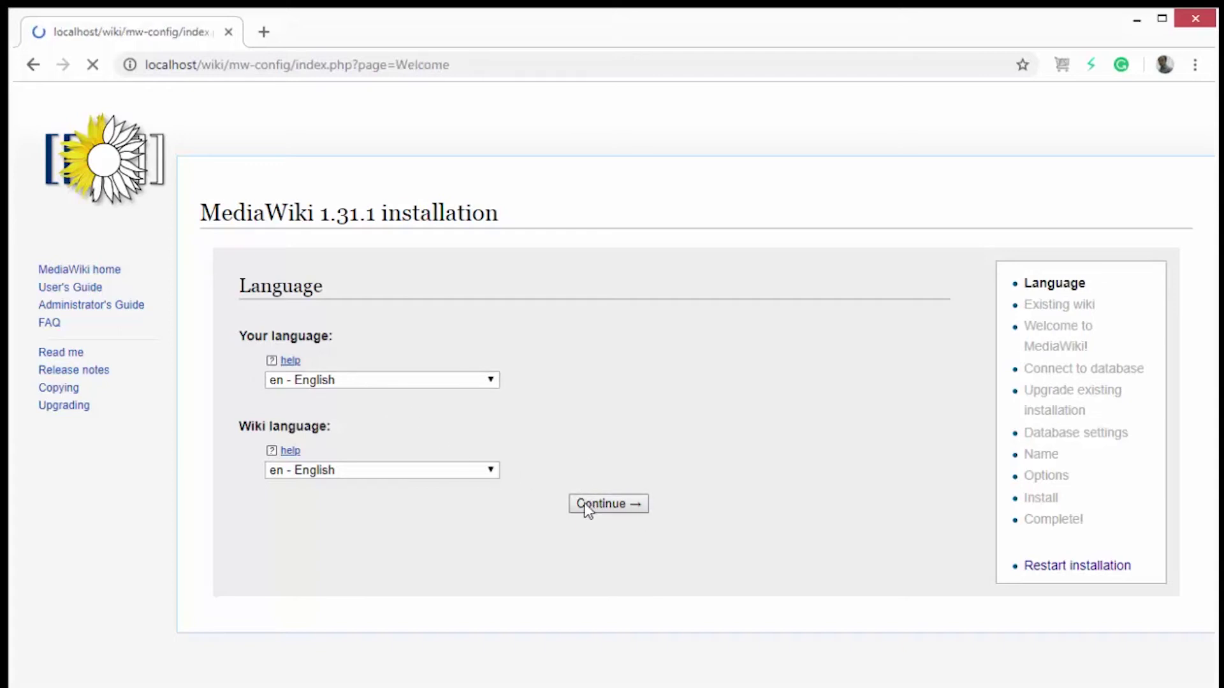
scroll(627, 485, "down", 4)
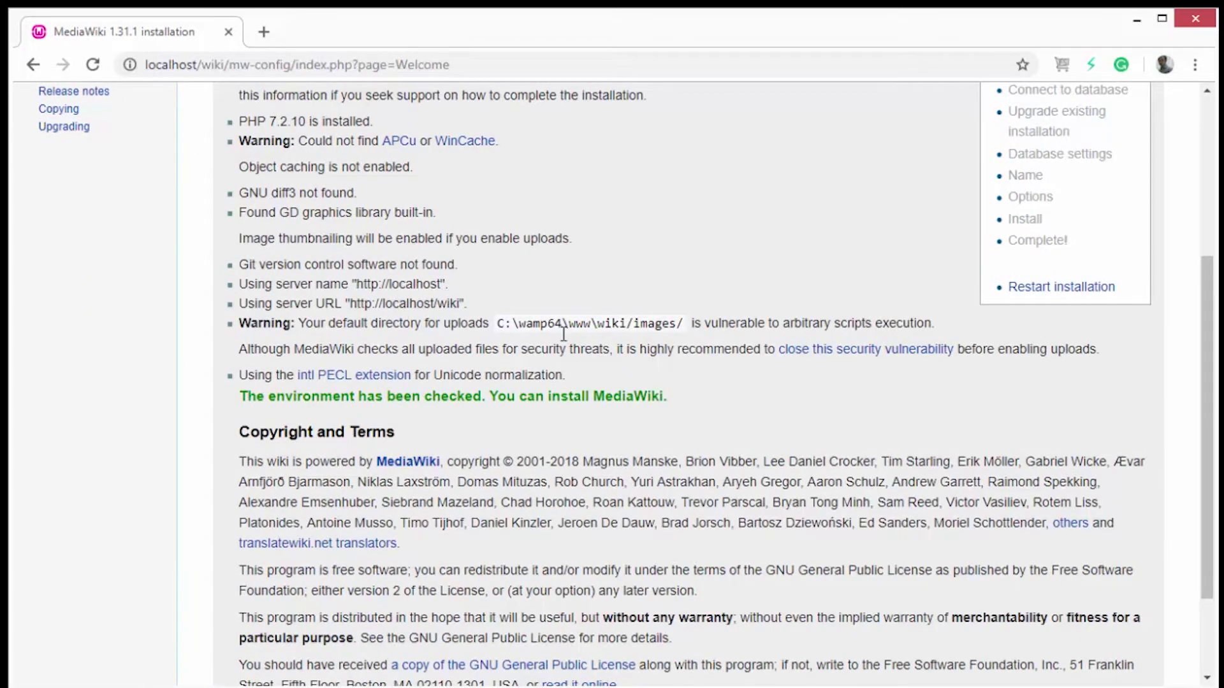
scroll(746, 445, "down", 2)
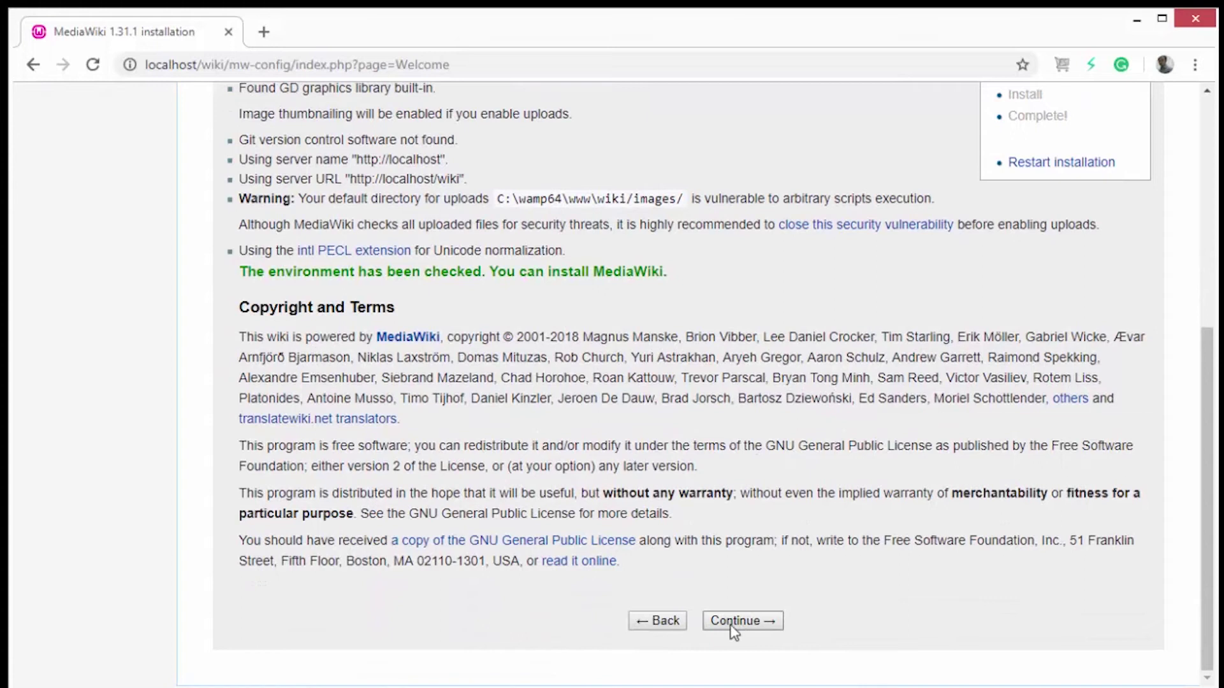
left_click(735, 621)
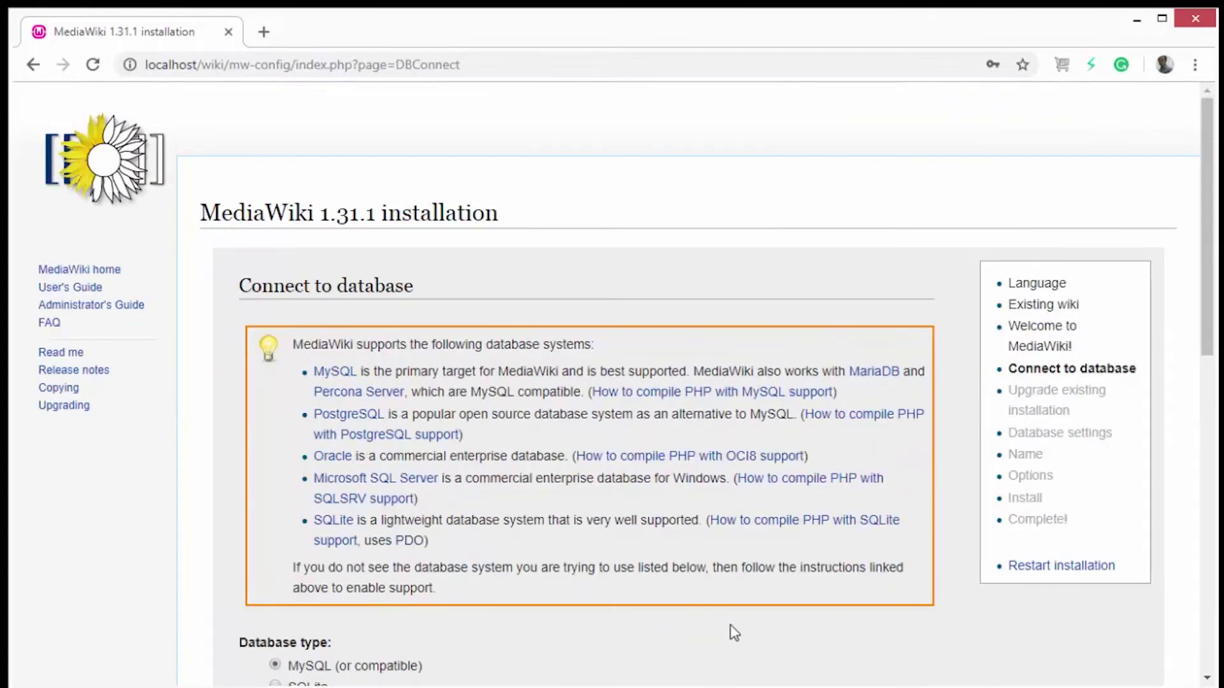
Step: Set the database table prefix to tut, keeping MySQL, the my_wiki database and the root account, and submit the connection settings
scroll(652, 534, "down", 6)
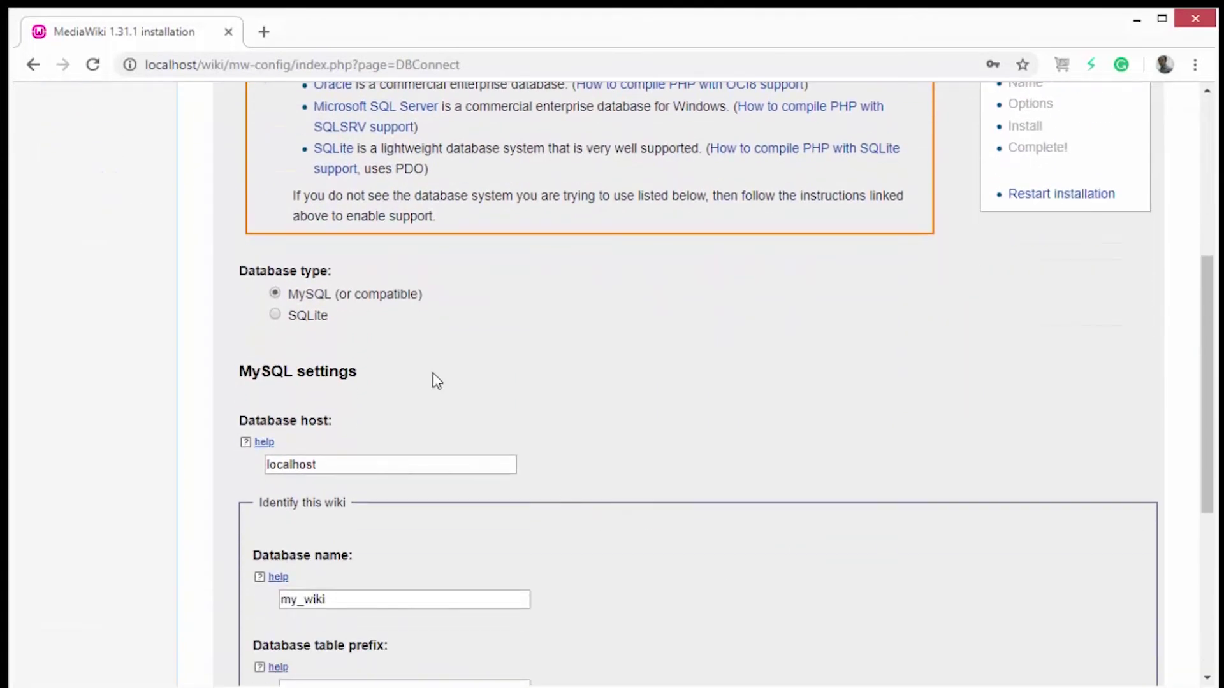
scroll(350, 408, "down", 4)
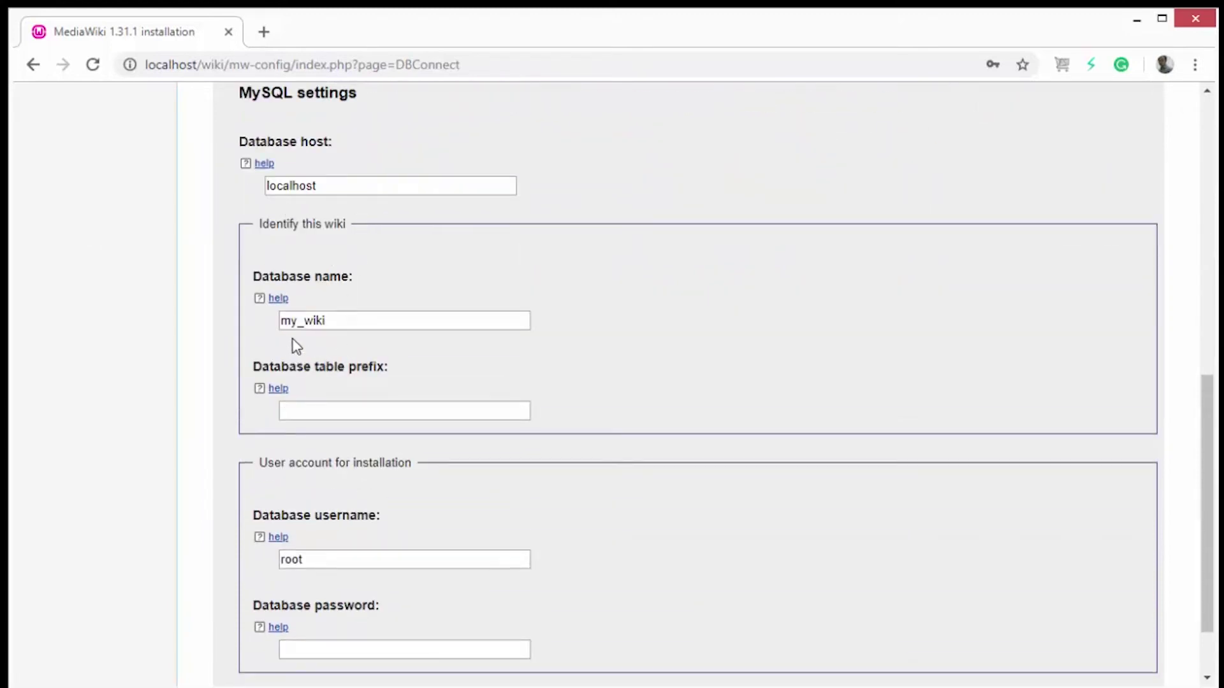
left_click(353, 406)
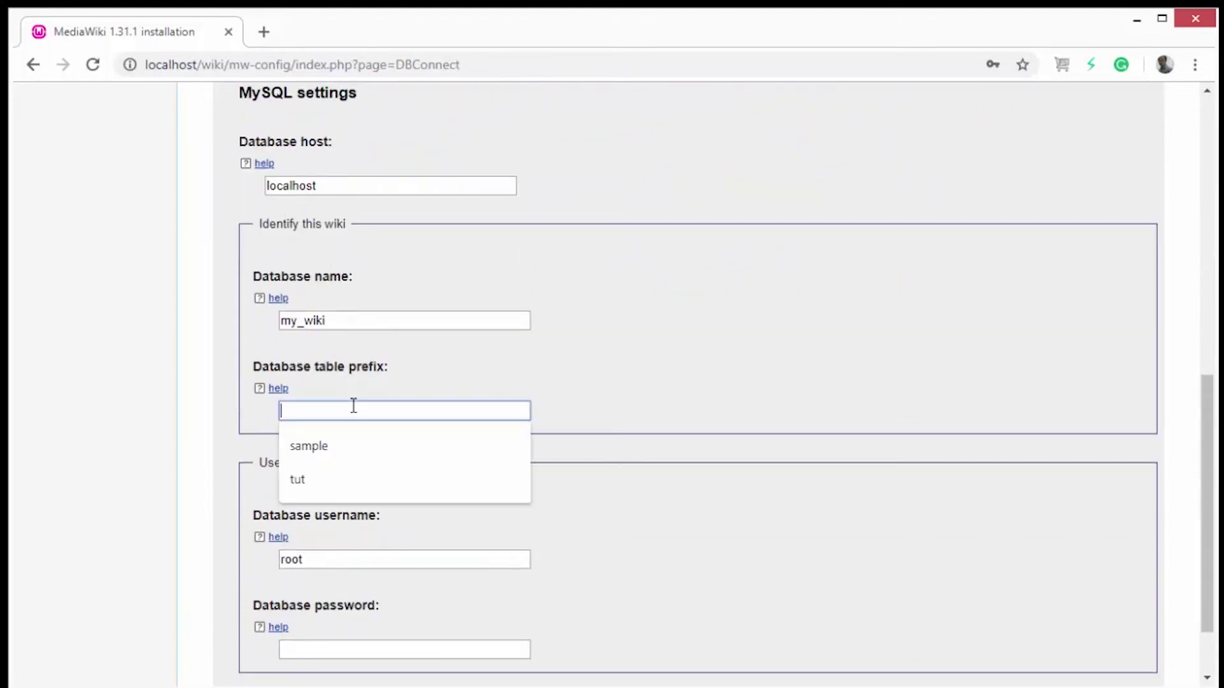
left_click(318, 489)
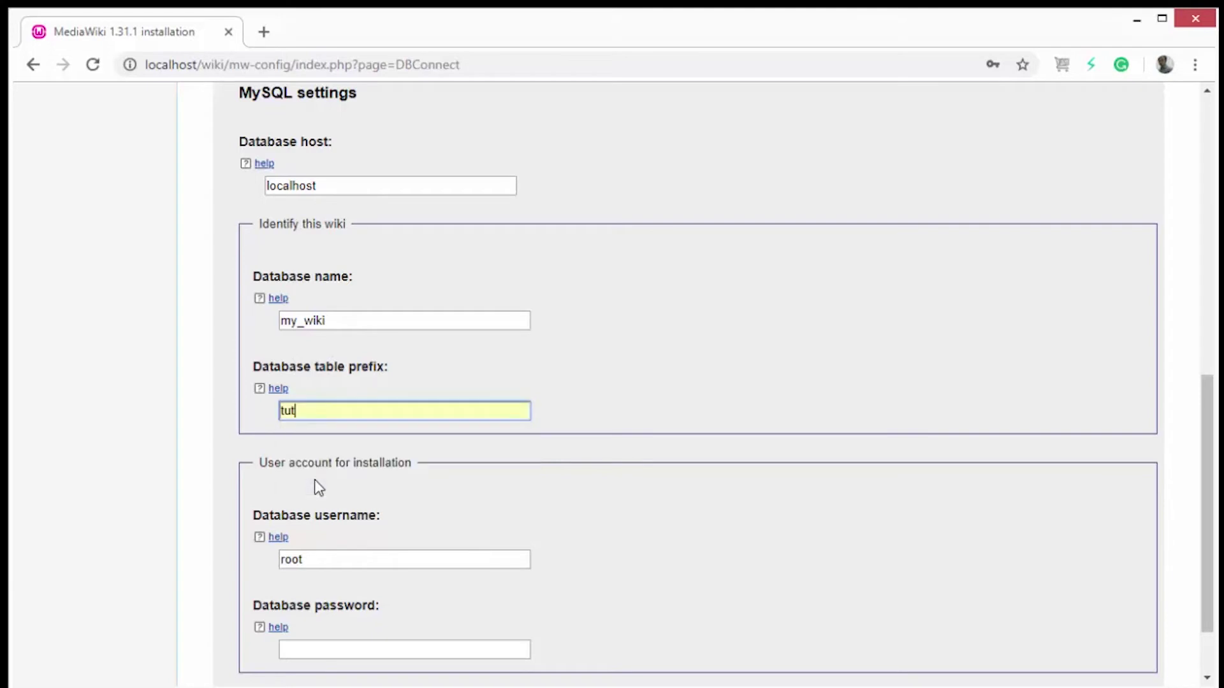
scroll(631, 512, "down", 2)
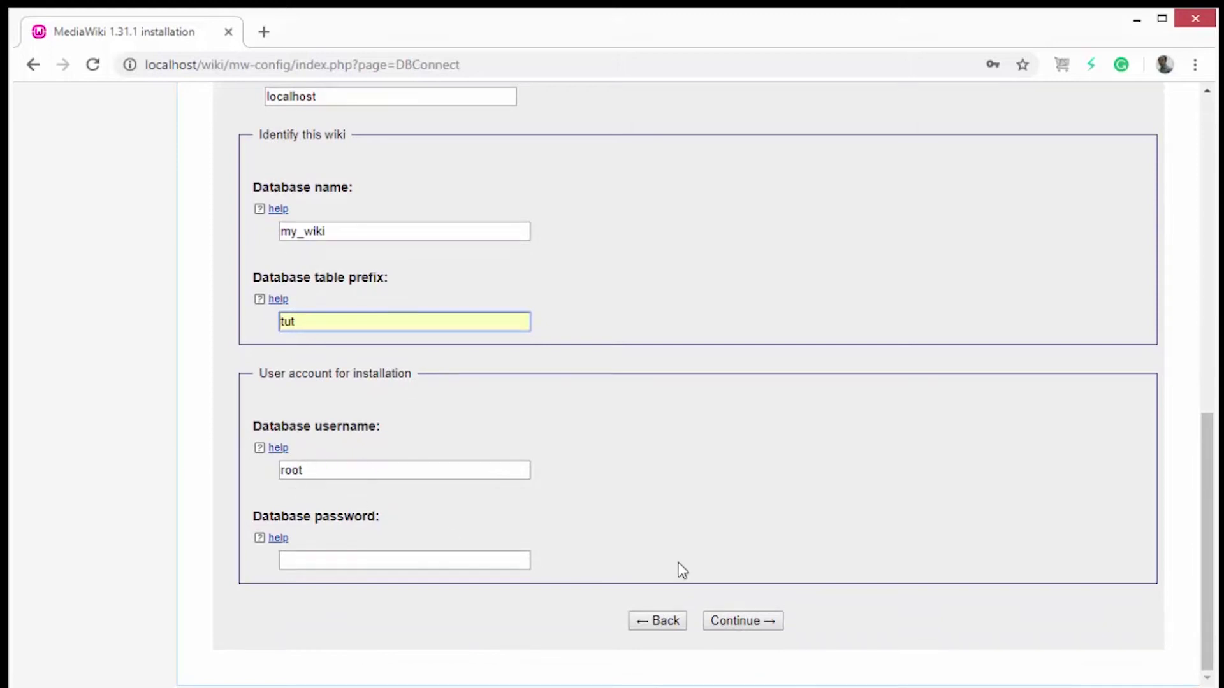
left_click(708, 622)
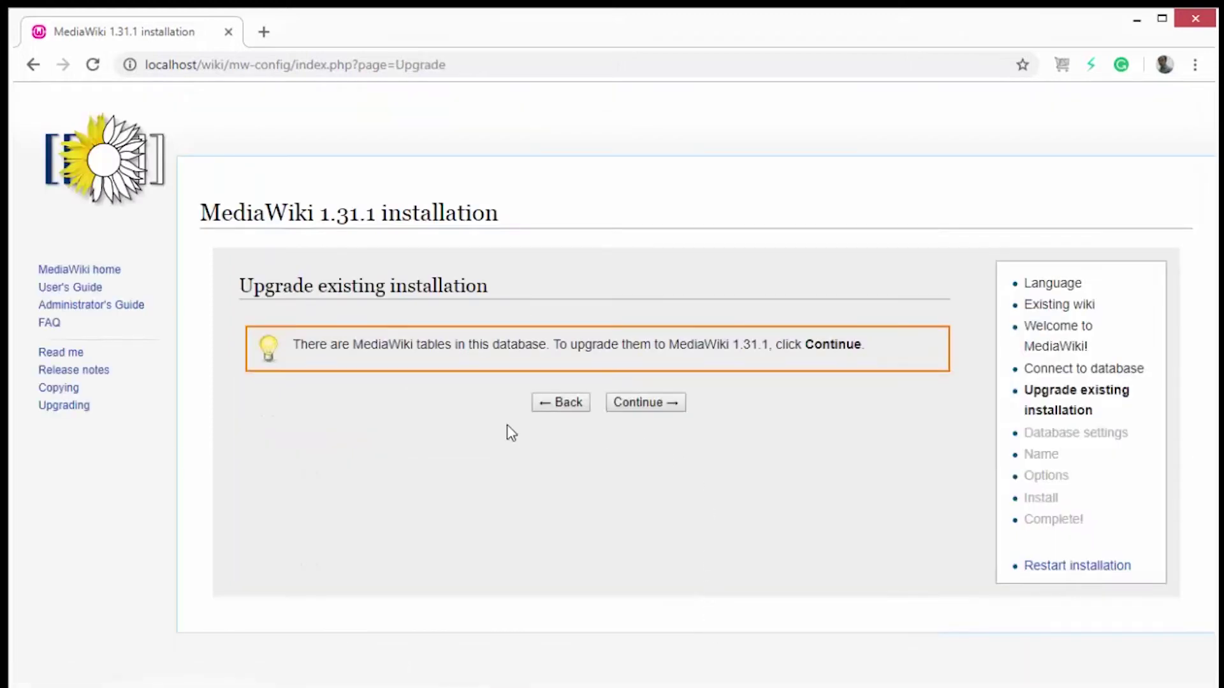
Step: Upgrade the existing MediaWiki tables and regenerate LocalSettings.php, keeping the same database account and the InnoDB storage engine
left_click(649, 407)
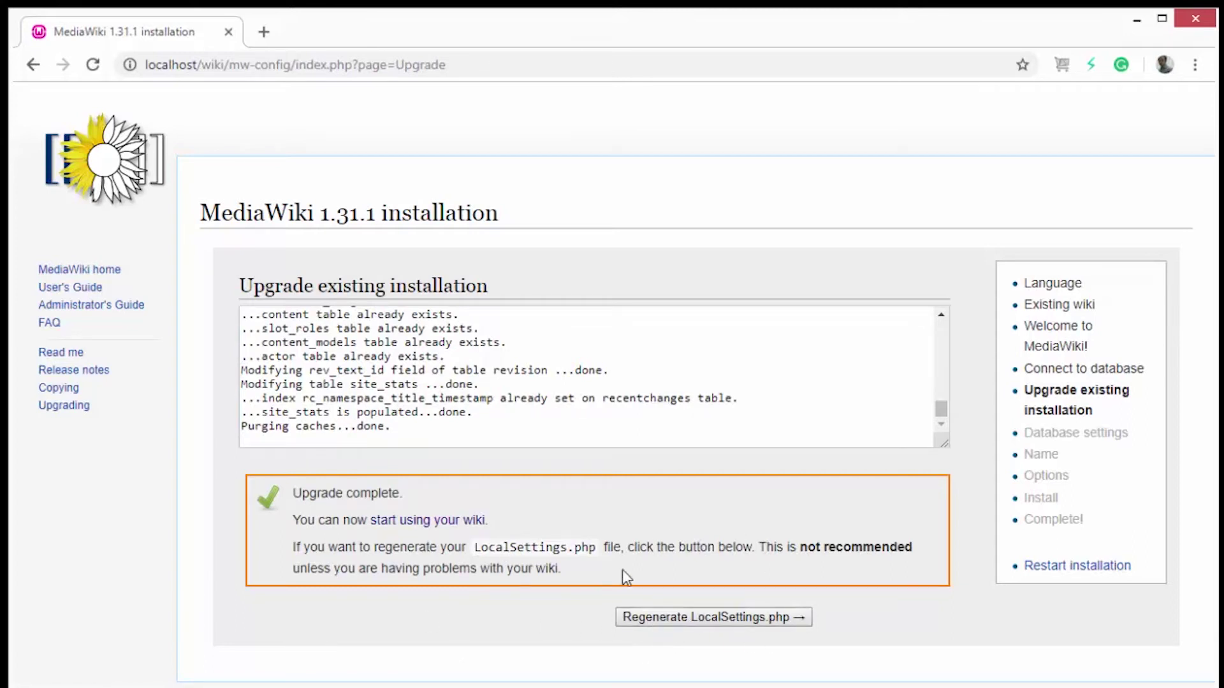
left_click(701, 620)
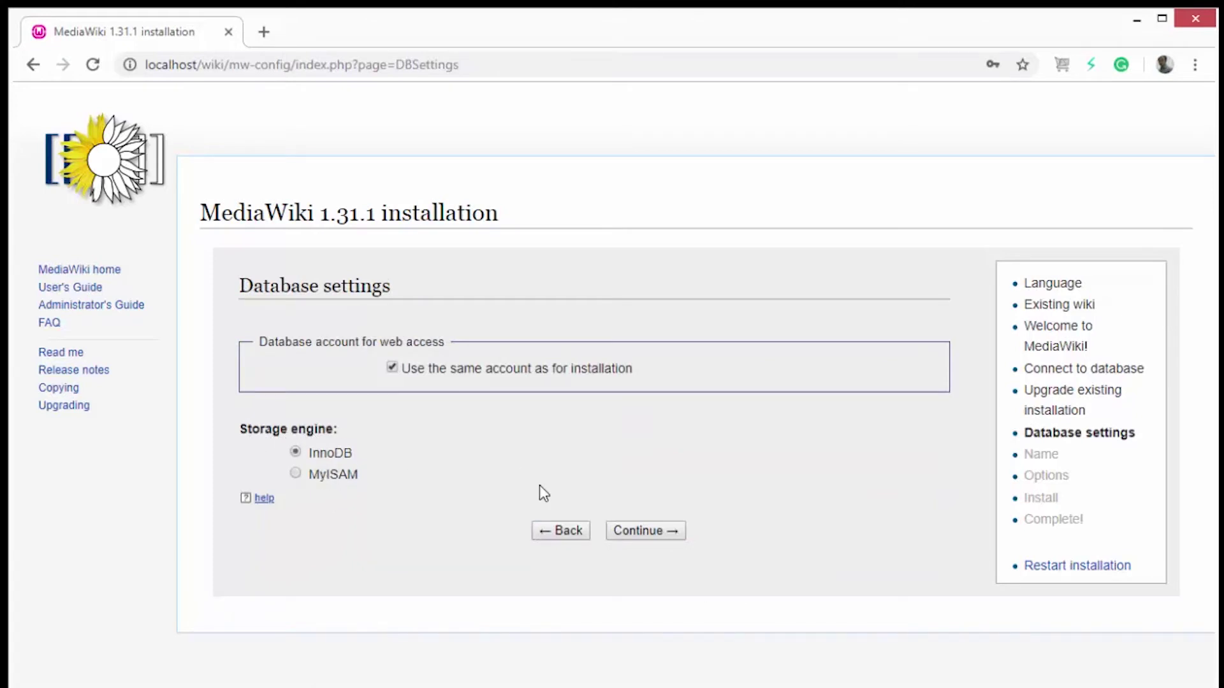
left_click(668, 532)
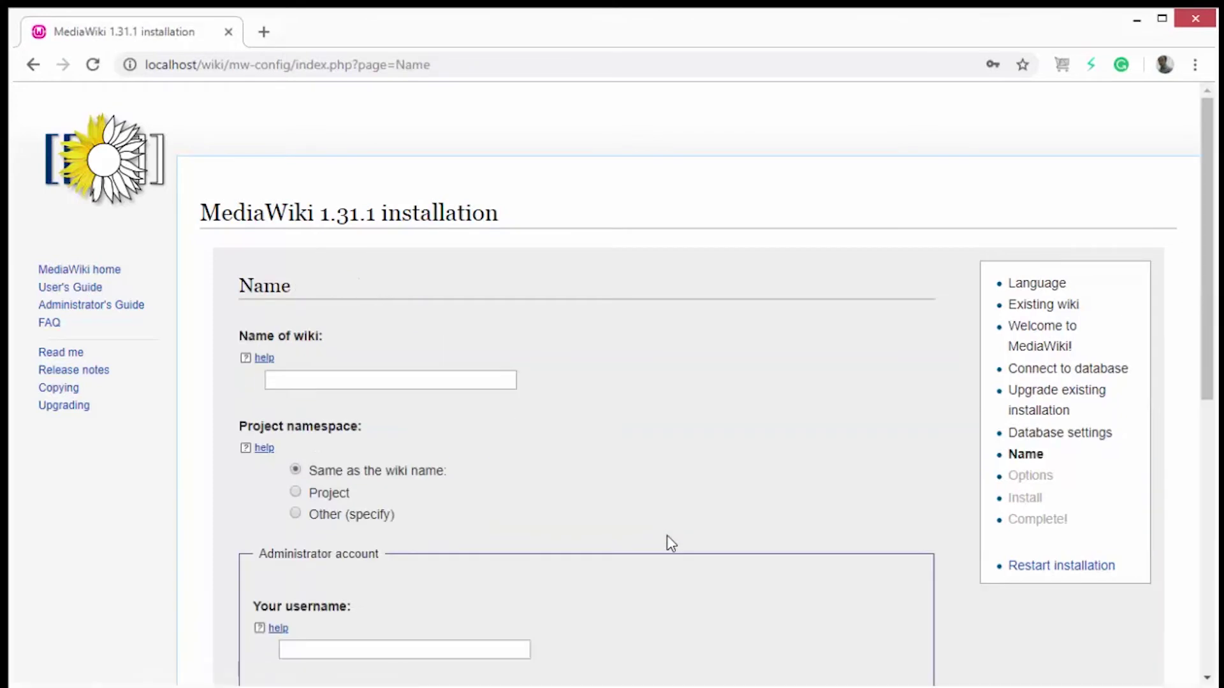
Step: Name the wiki wiki_tut, fill in the administrator account with a saved username and password, and continue to the options
scroll(668, 476, "down", 4)
left_click(492, 100)
left_click(396, 142)
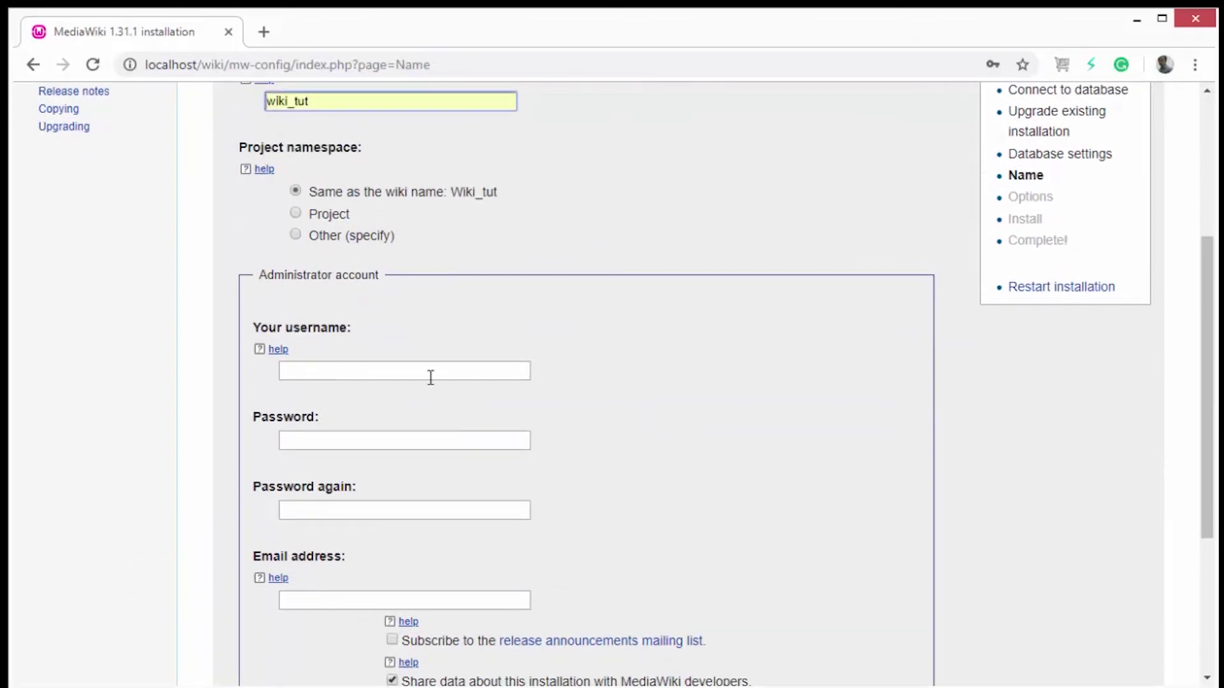
left_click(431, 376)
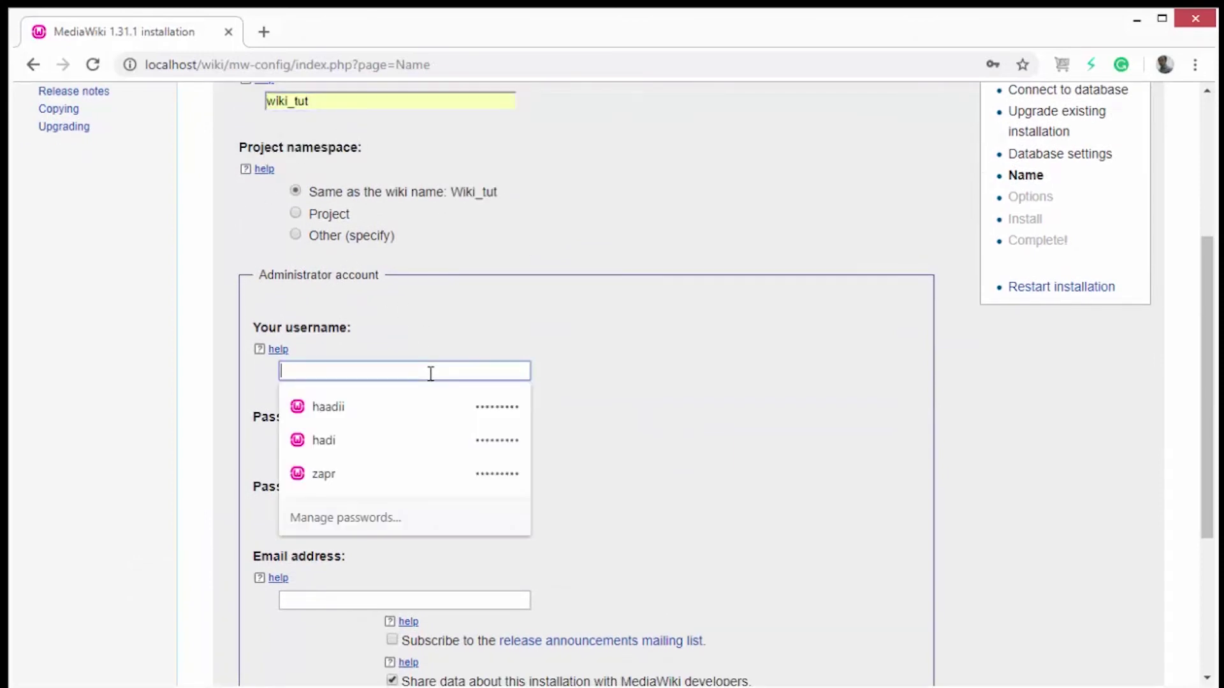
left_click(424, 407)
scroll(677, 623, "down", 4)
left_click(732, 621)
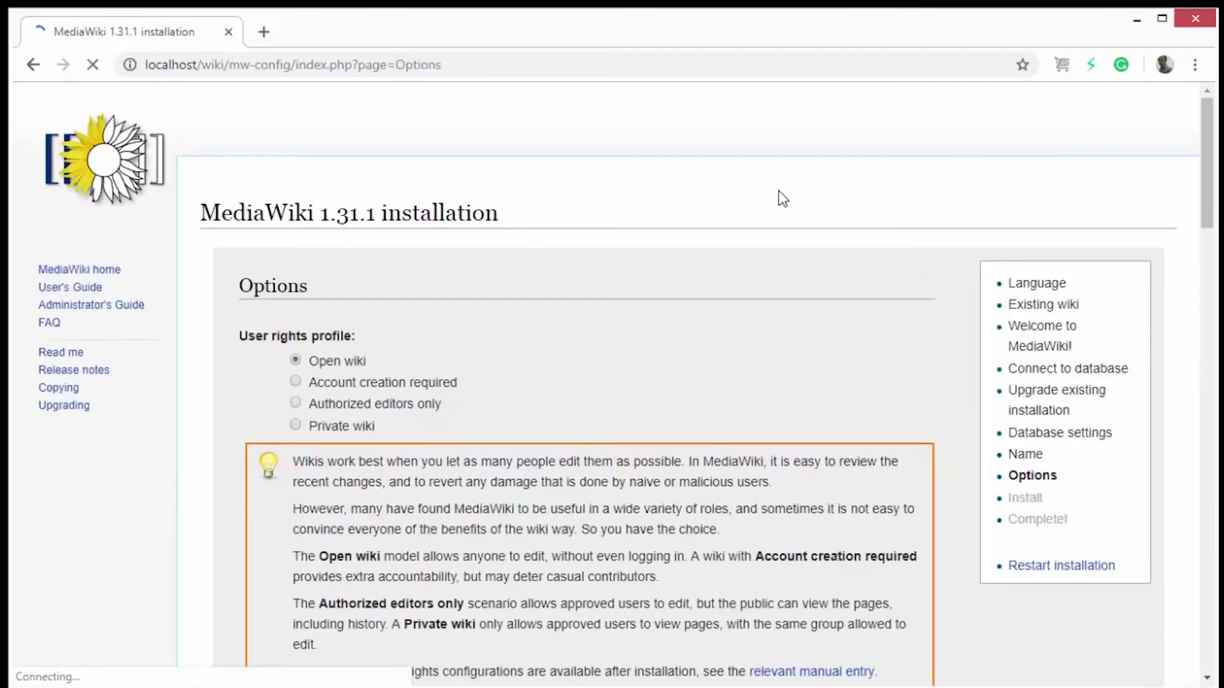
Step: Keep the default rights, licence, email and skin options, and enable CiteThisPage, Interwiki, Nuke, Renameuser, ReplaceText and the WikiEditor extension
scroll(671, 274, "down", 3)
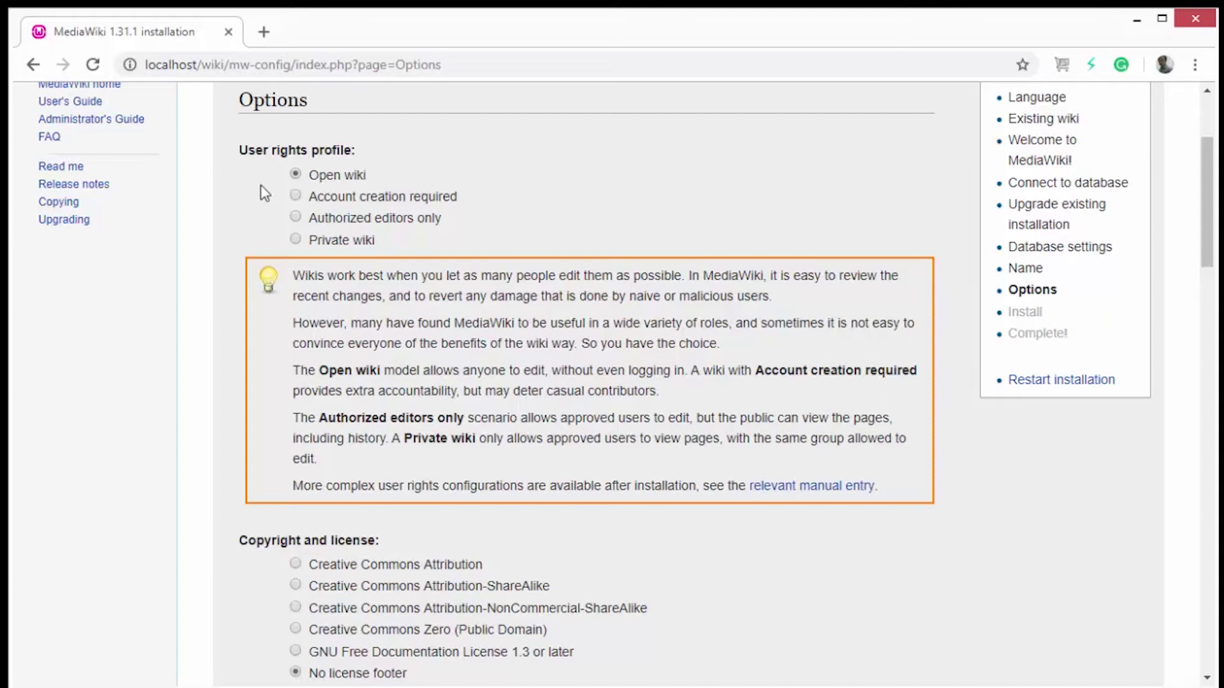
scroll(481, 394, "down", 7)
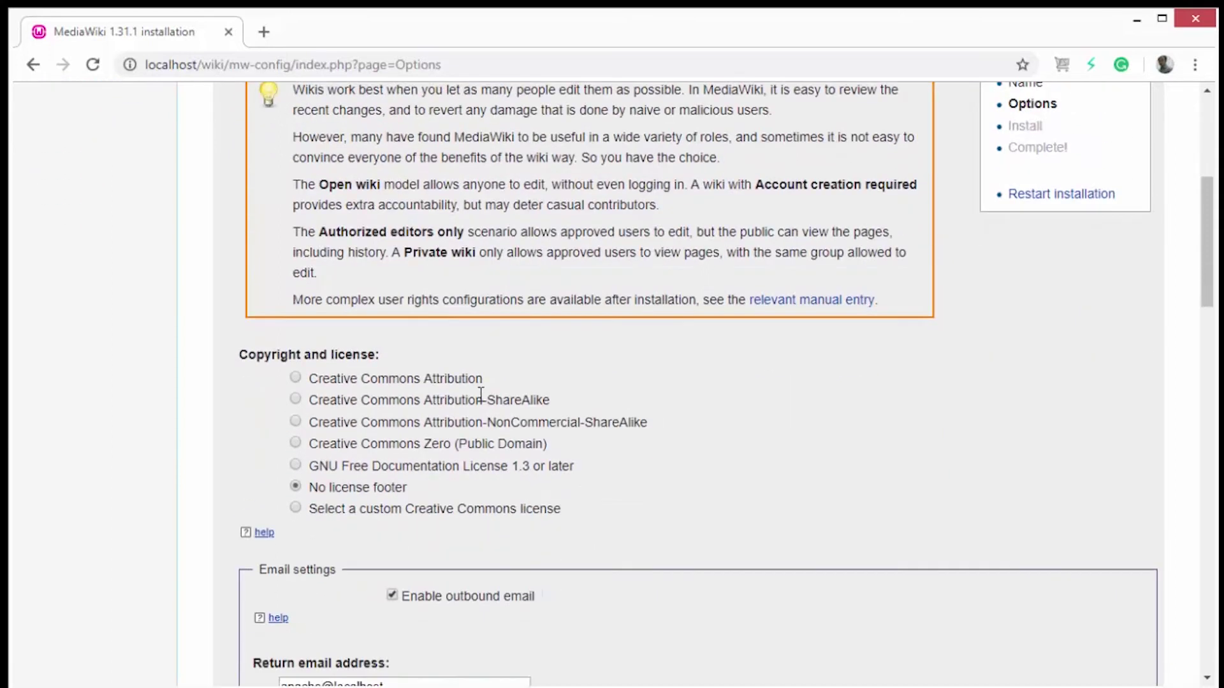
scroll(418, 175, "up", 2)
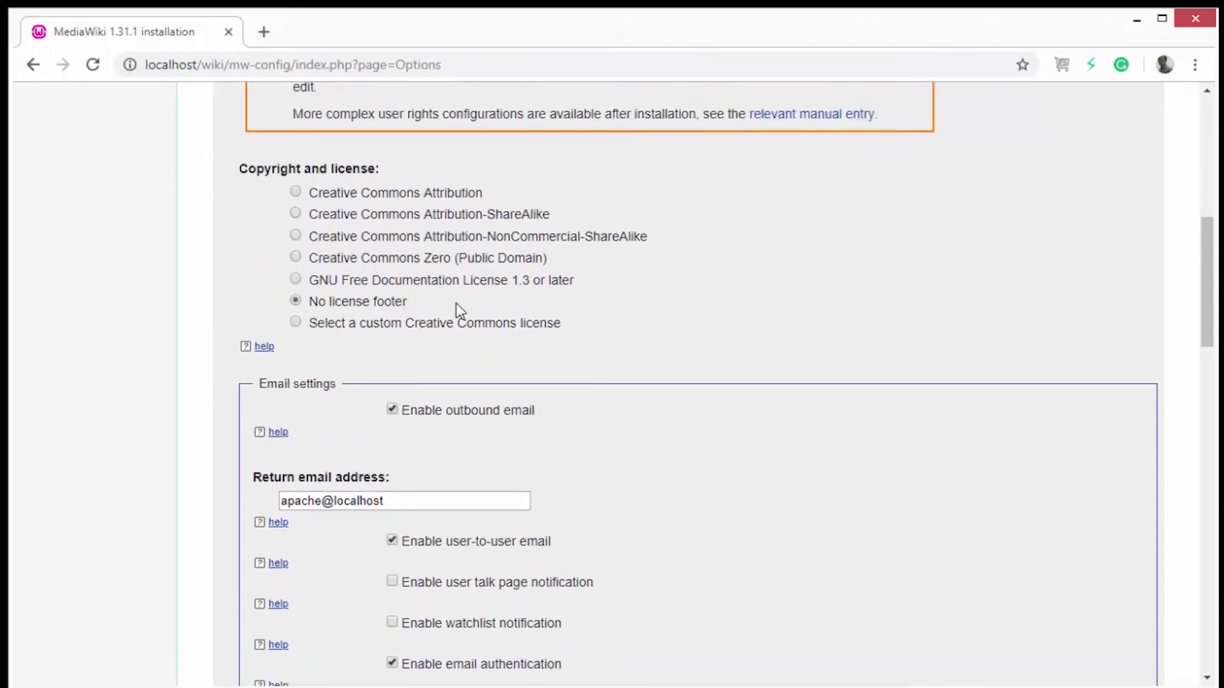
scroll(456, 303, "down", 6)
scroll(456, 382, "down", 4)
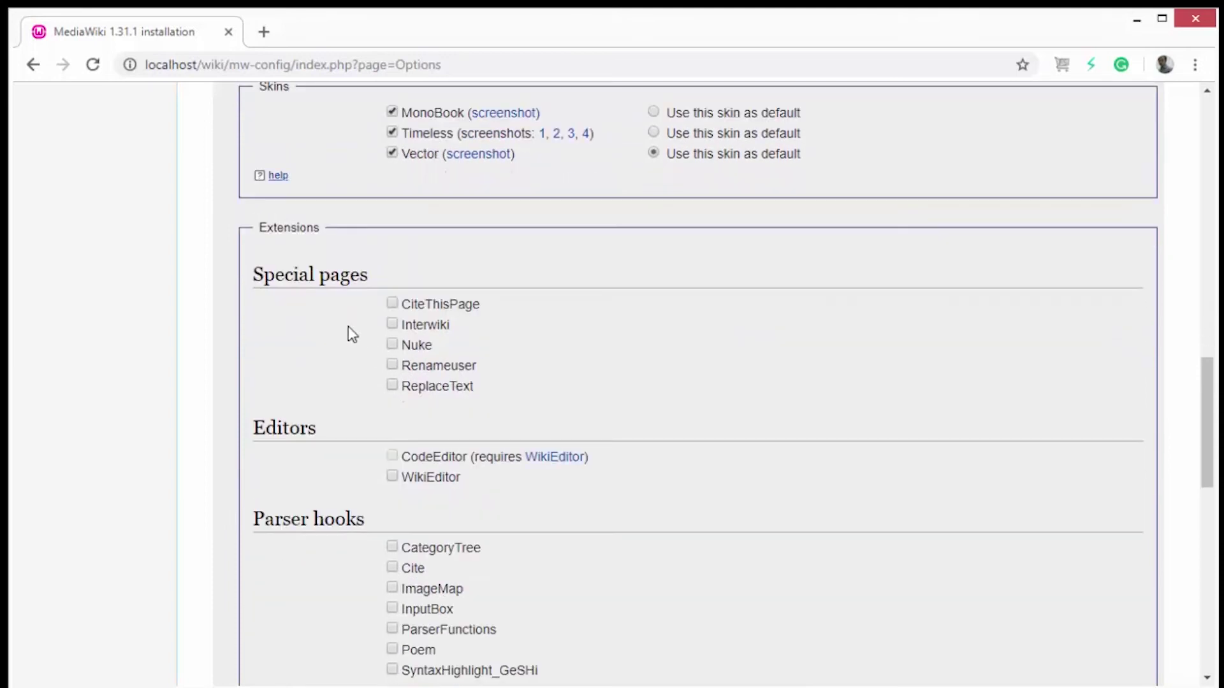
scroll(351, 306, "down", 2)
left_click(392, 211)
left_click(391, 232)
left_click(391, 252)
left_click(391, 272)
left_click(392, 293)
left_click(392, 383)
scroll(579, 408, "down", 1)
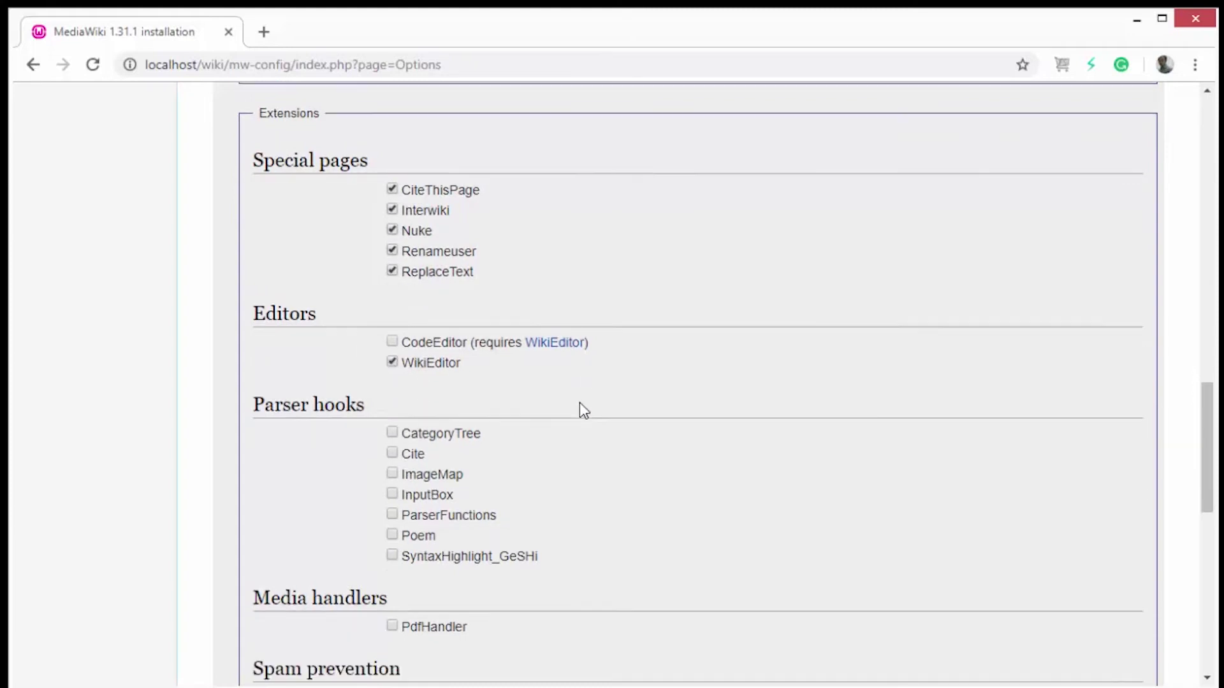
Step: Enable the CategoryTree, Cite, ImageMap and ParserFunctions parser hooks
scroll(580, 403, "down", 3)
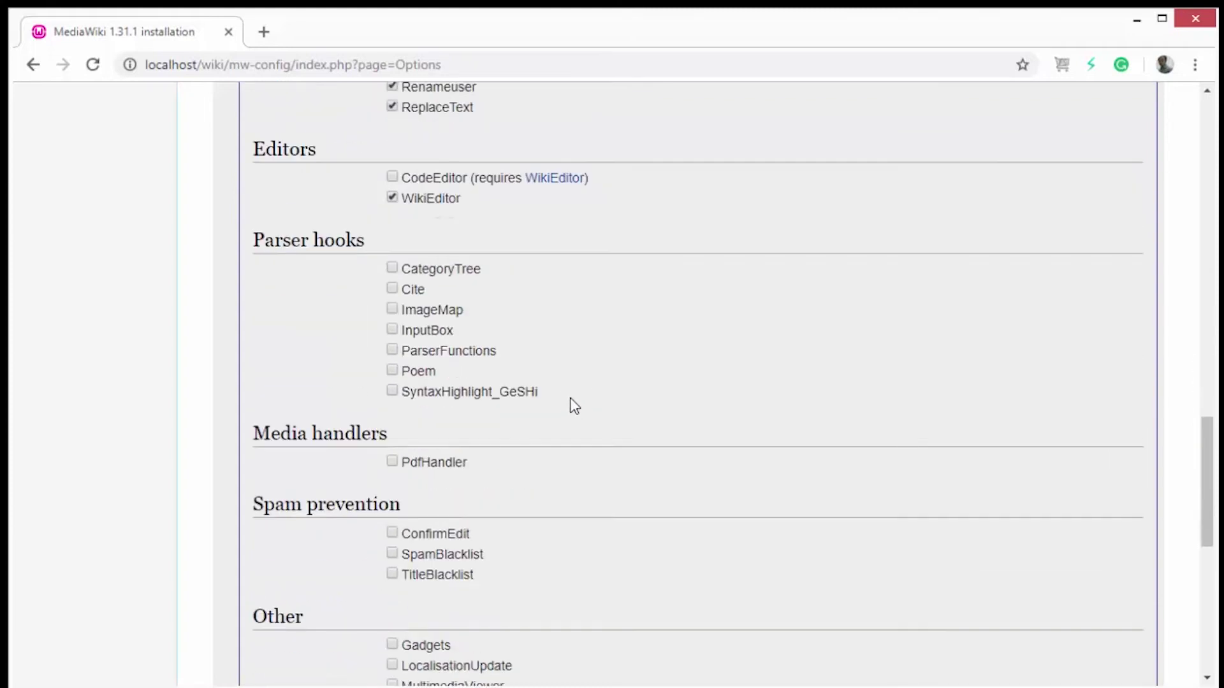
left_click(391, 287)
left_click(391, 268)
left_click(392, 310)
left_click(392, 350)
scroll(614, 415, "down", 1)
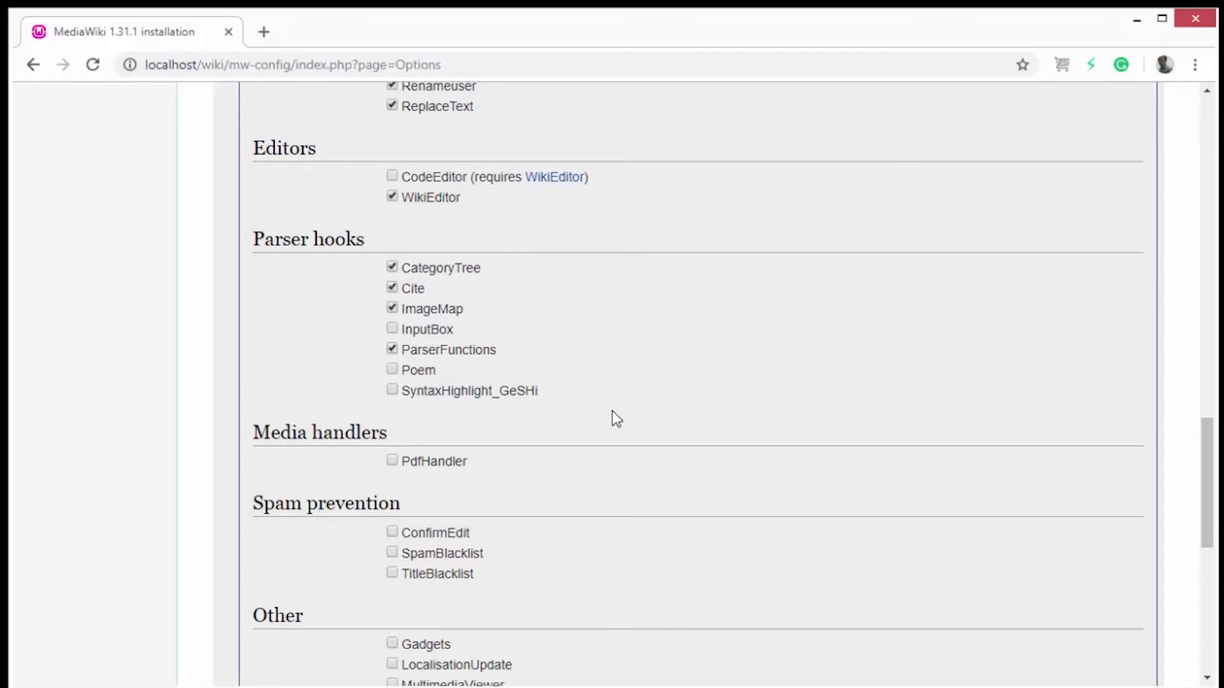
Step: Enable the PdfHandler media handler and the ConfirmEdit, SpamBlacklist and TitleBlacklist spam prevention extensions
scroll(612, 410, "down", 5)
left_click(392, 183)
left_click(391, 256)
left_click(392, 275)
scroll(532, 355, "down", 3)
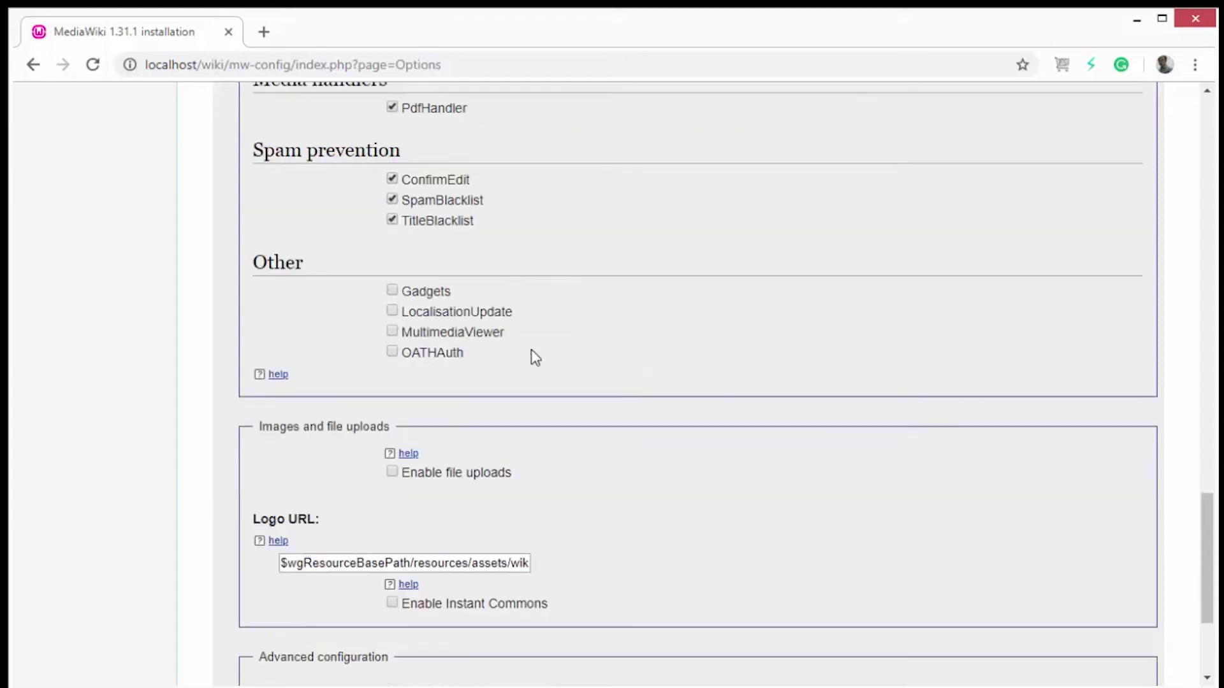
Step: Enable the OATHAuth, MultimediaViewer and Gadgets extensions in the Other group
left_click(392, 242)
left_click(392, 221)
left_click(393, 181)
scroll(495, 278, "down", 2)
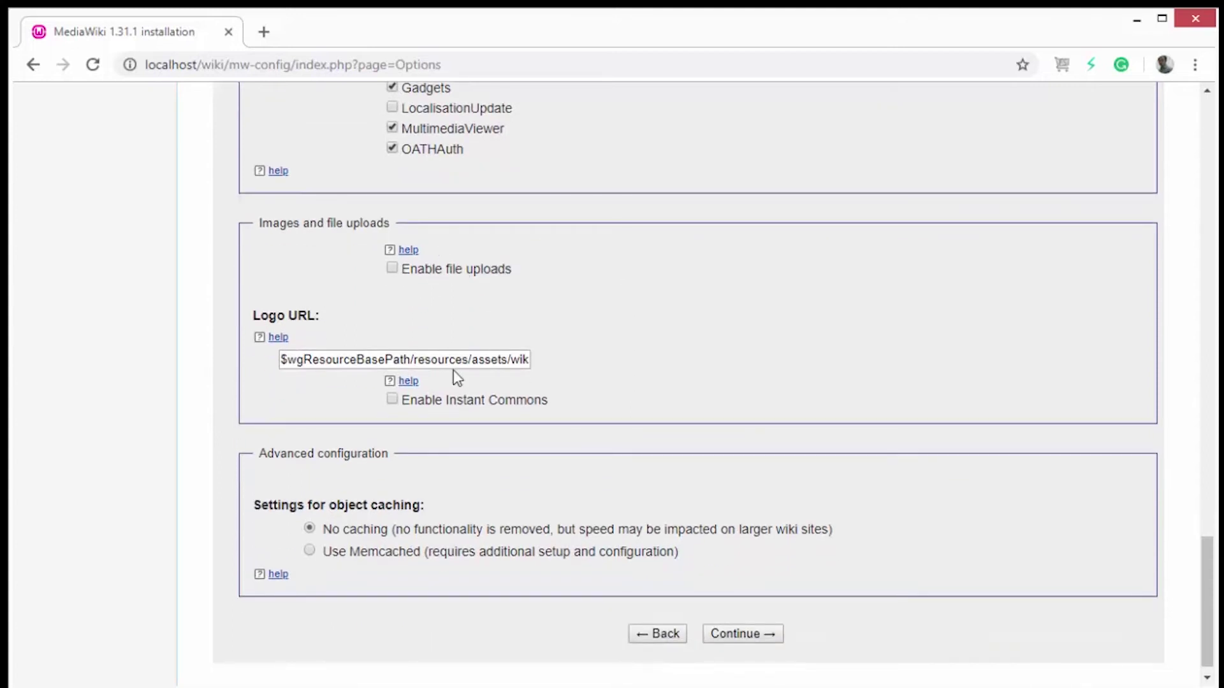
Step: Enable file uploads, keep the default deleted-files directory and logo URL, and proceed through to the end of the MediaWiki installation
left_click(392, 268)
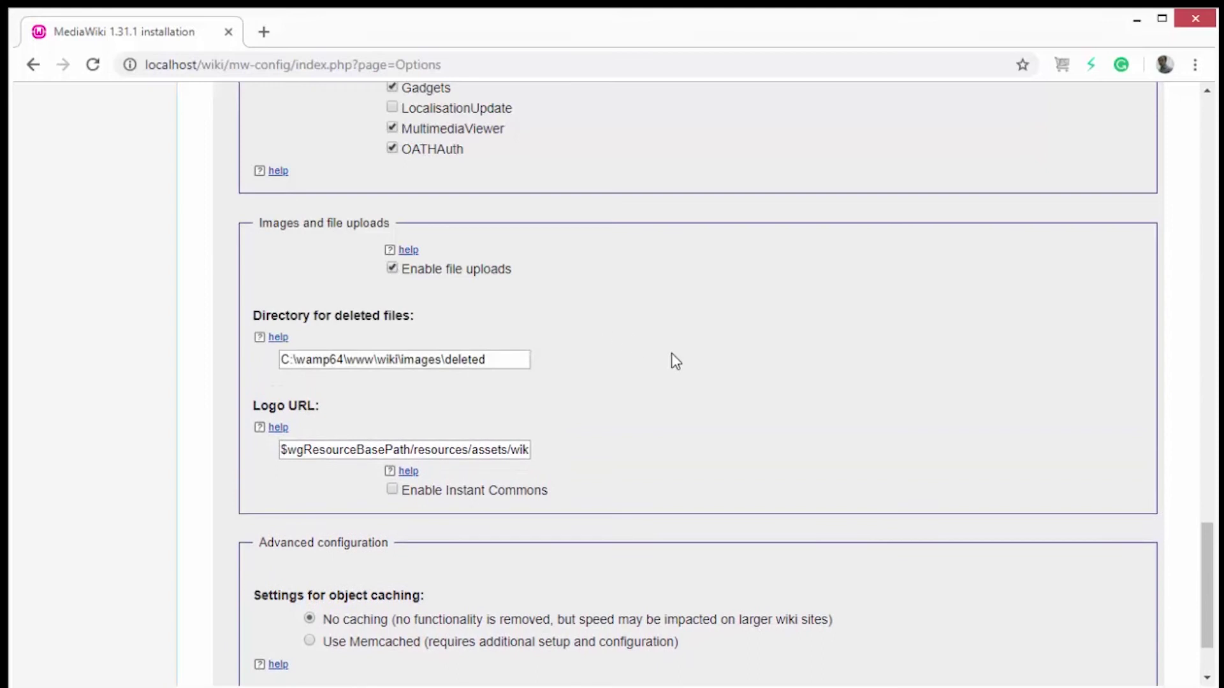
scroll(676, 362, "down", 2)
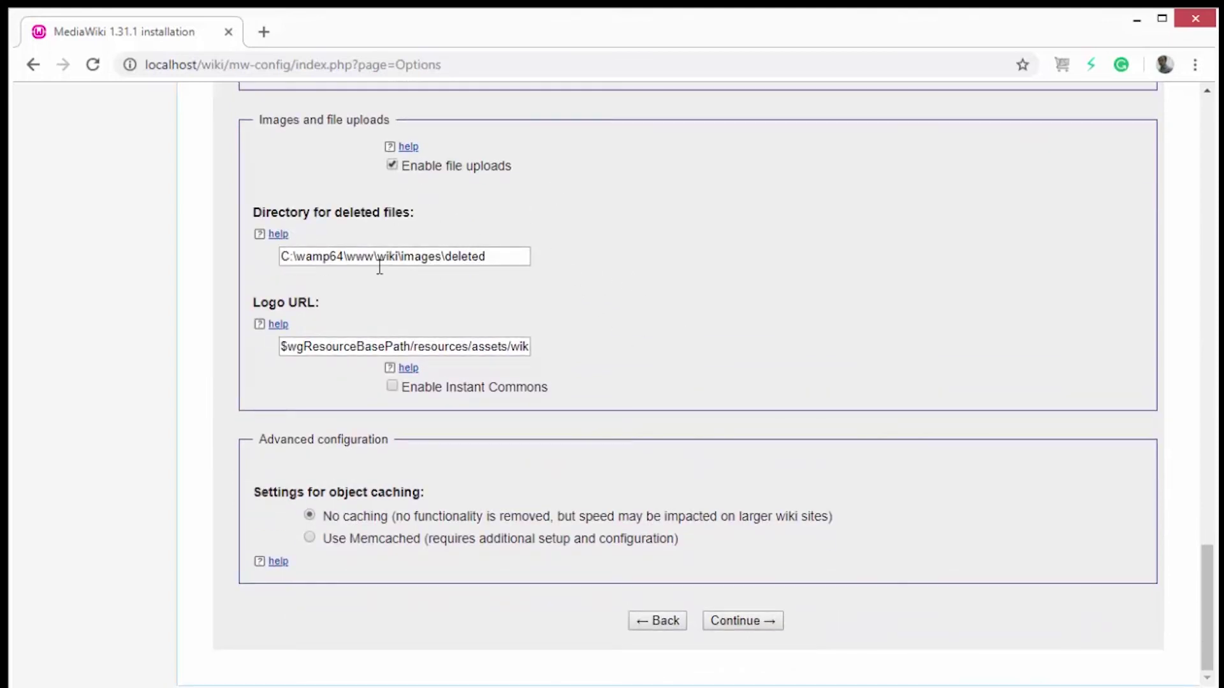
left_click_drag(498, 257, 269, 270)
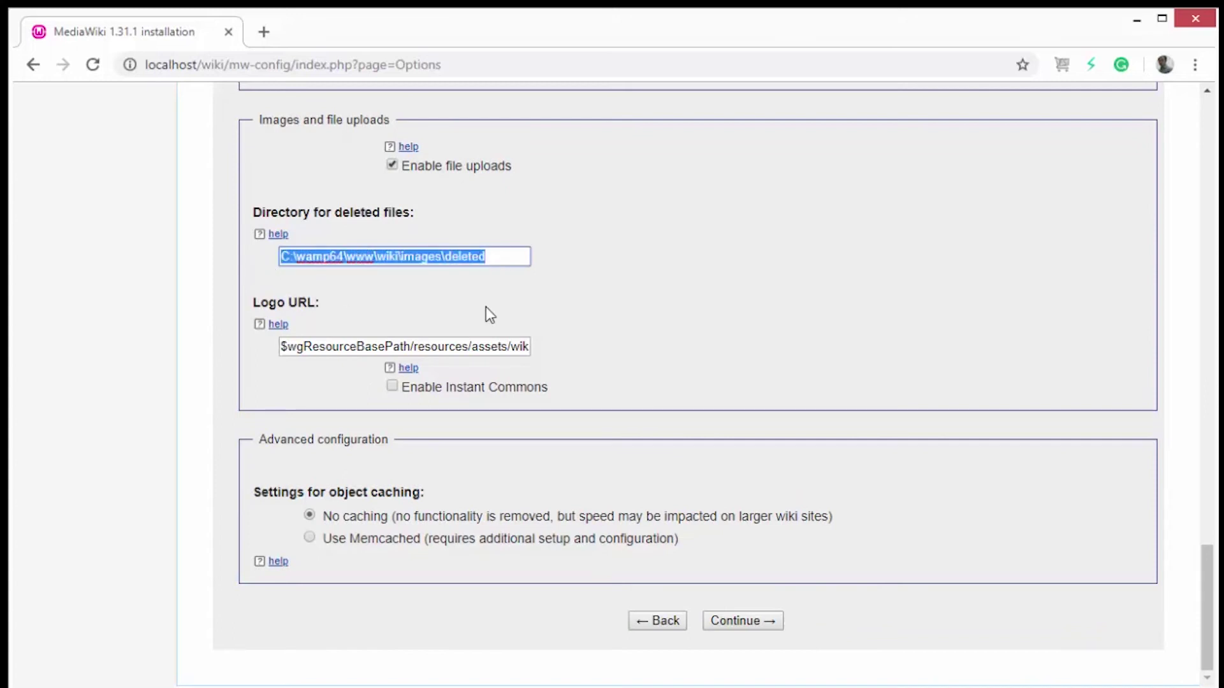
left_click(806, 297)
left_click(313, 346)
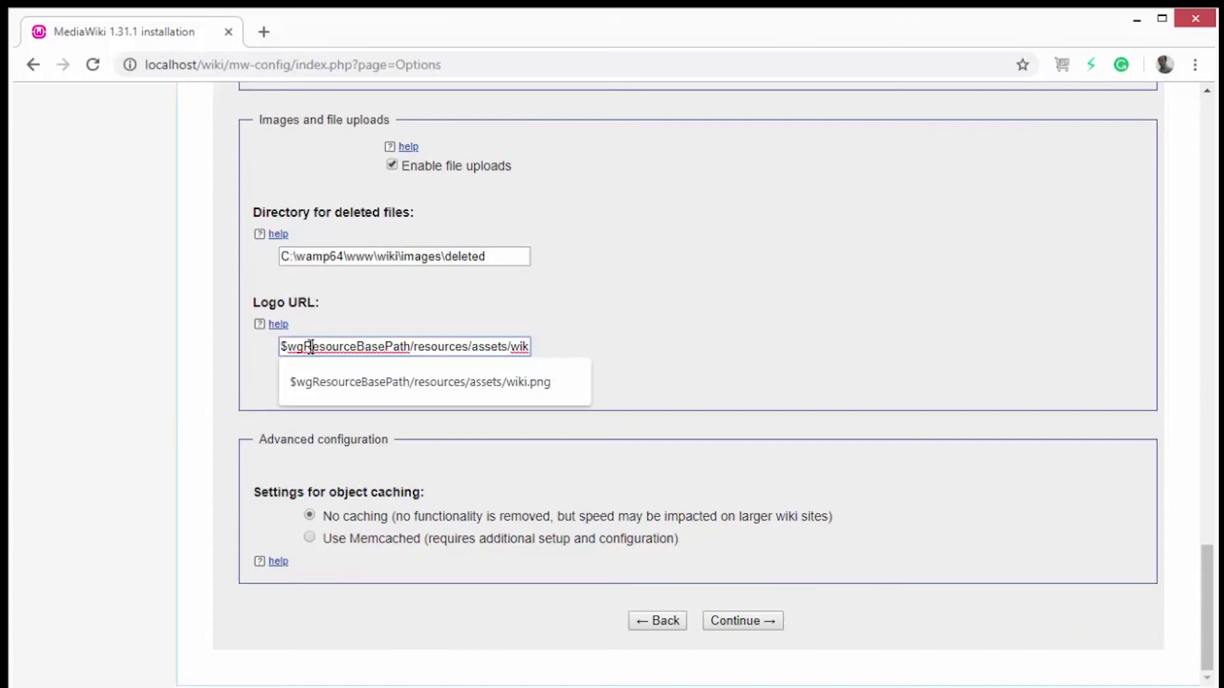
left_click_drag(423, 346, 595, 361)
left_click(536, 347)
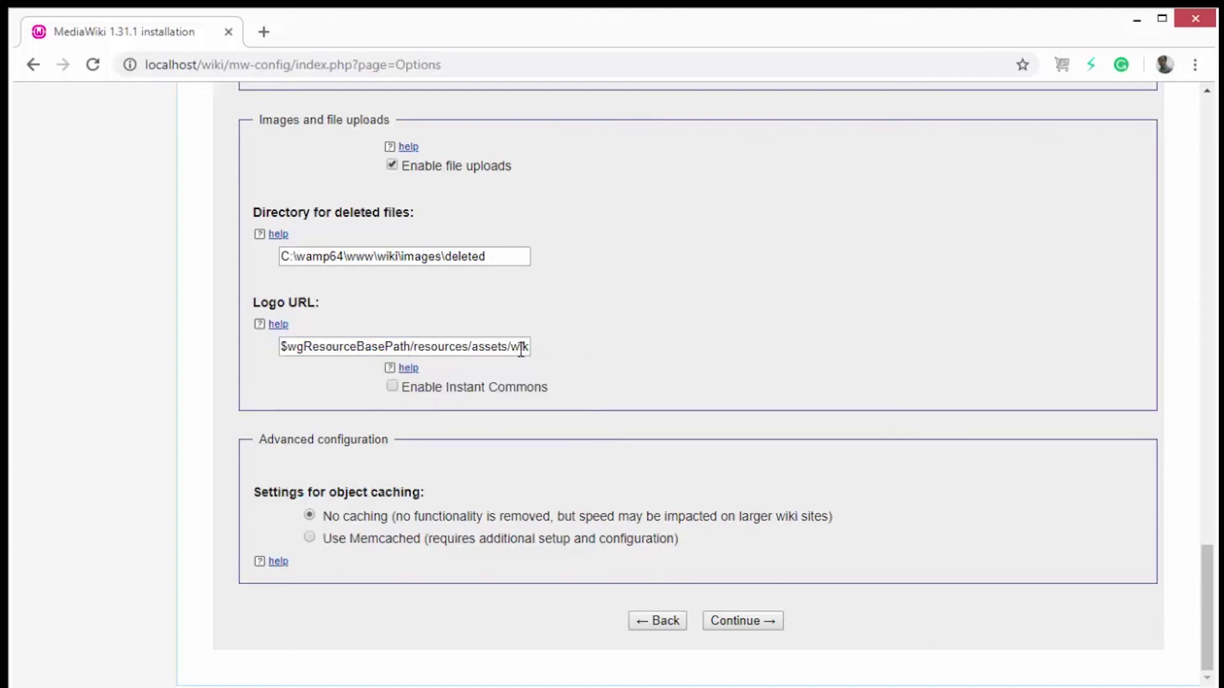
left_click(521, 349)
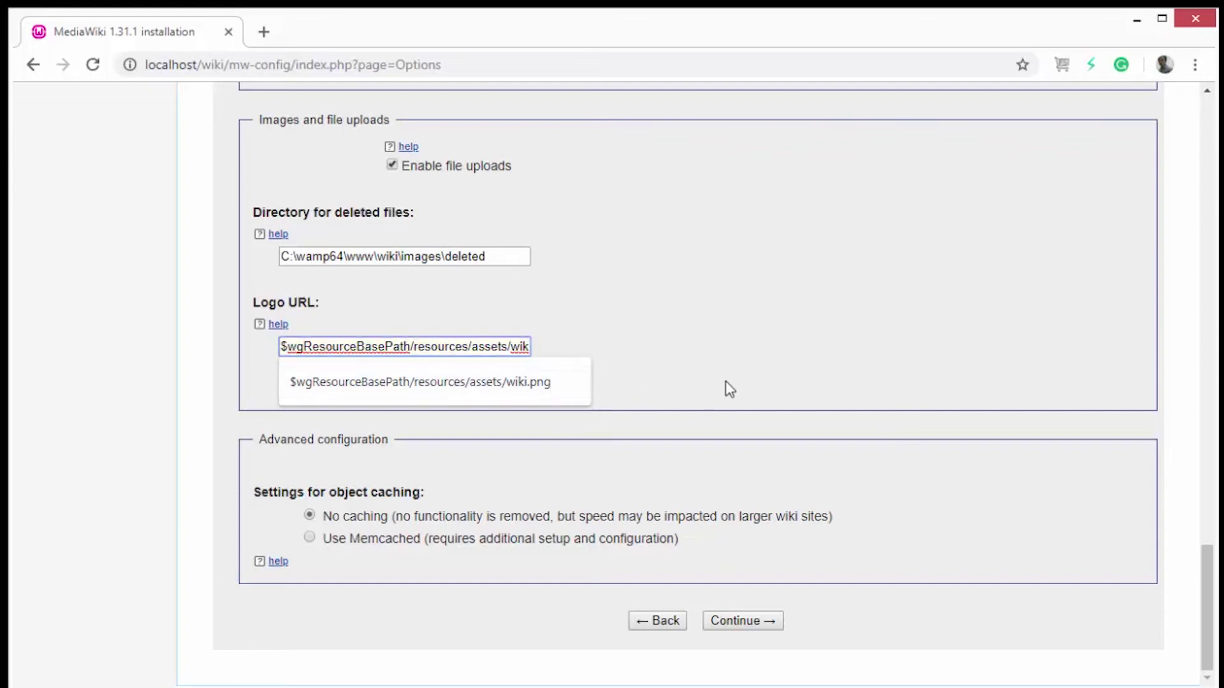
left_click(744, 620)
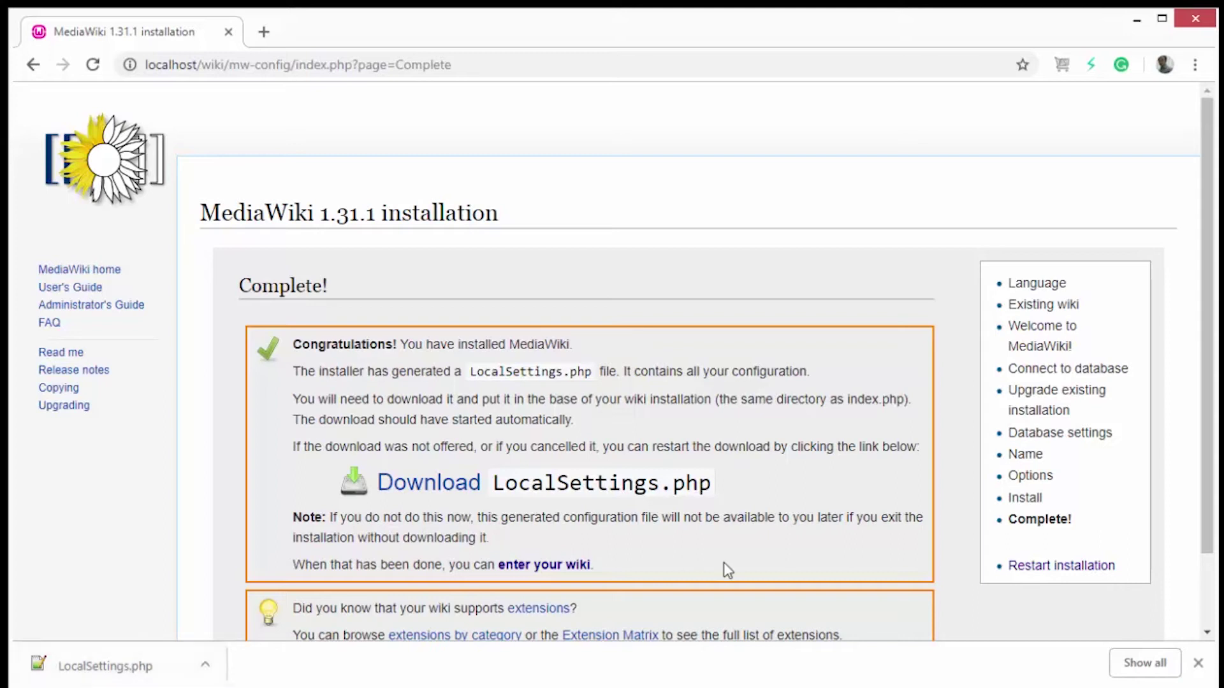
Step: In File Explorer, copy the LocalSettings PHP file from Downloads into the C:\wamp64\www\wiki folder
scroll(724, 564, "down", 2)
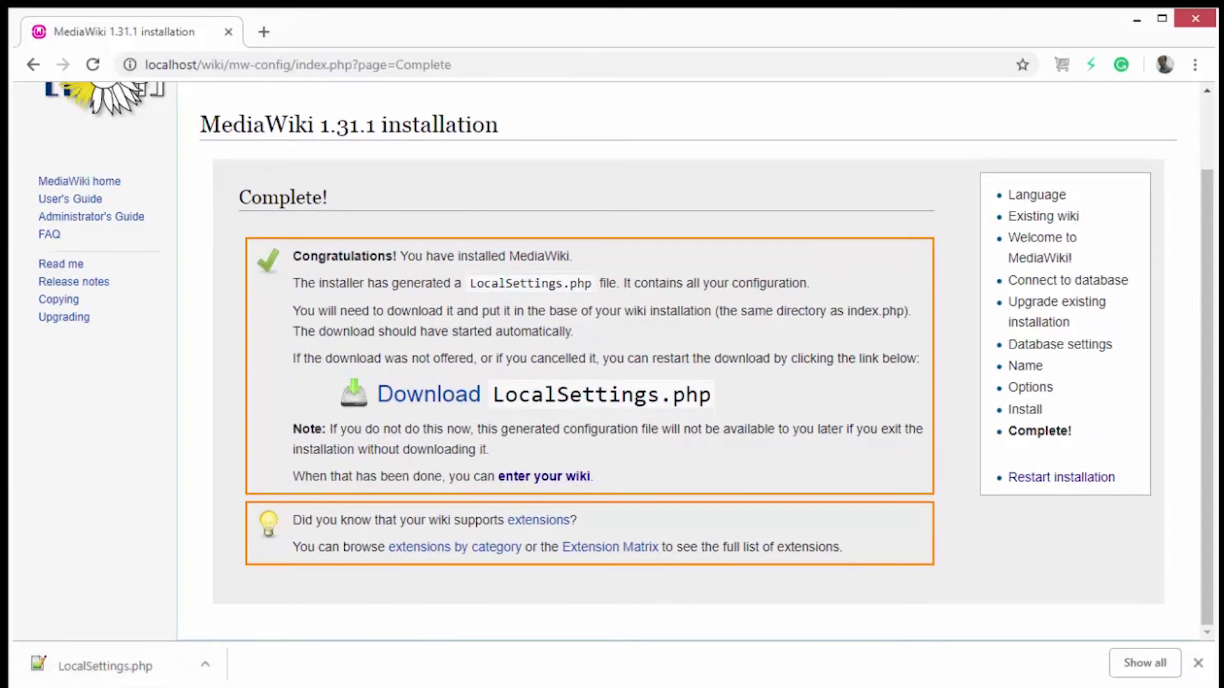
key("alt+Tab")
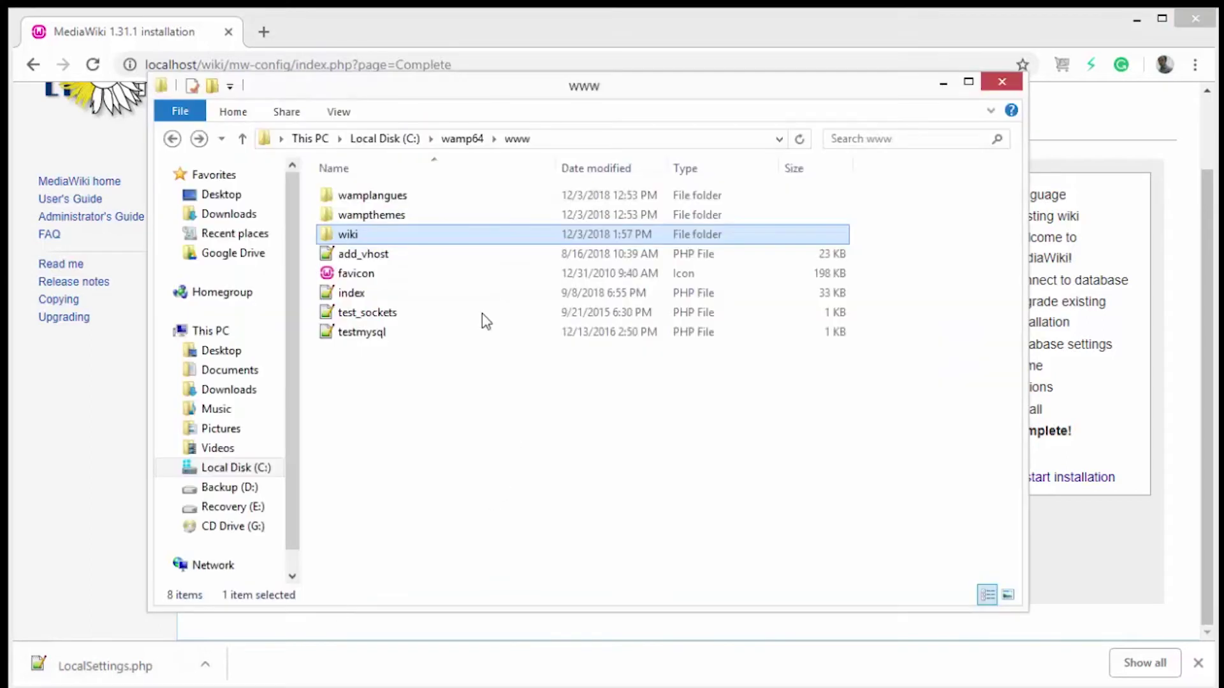
left_click(254, 217)
left_click(410, 331)
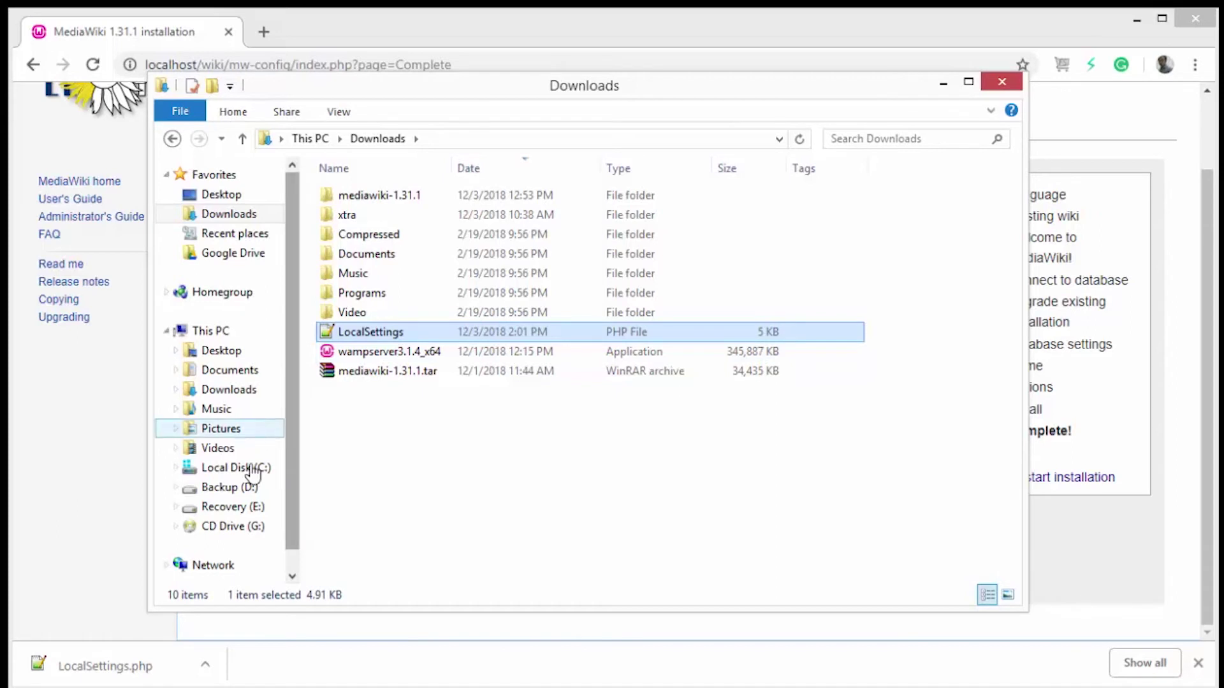
left_click(241, 331)
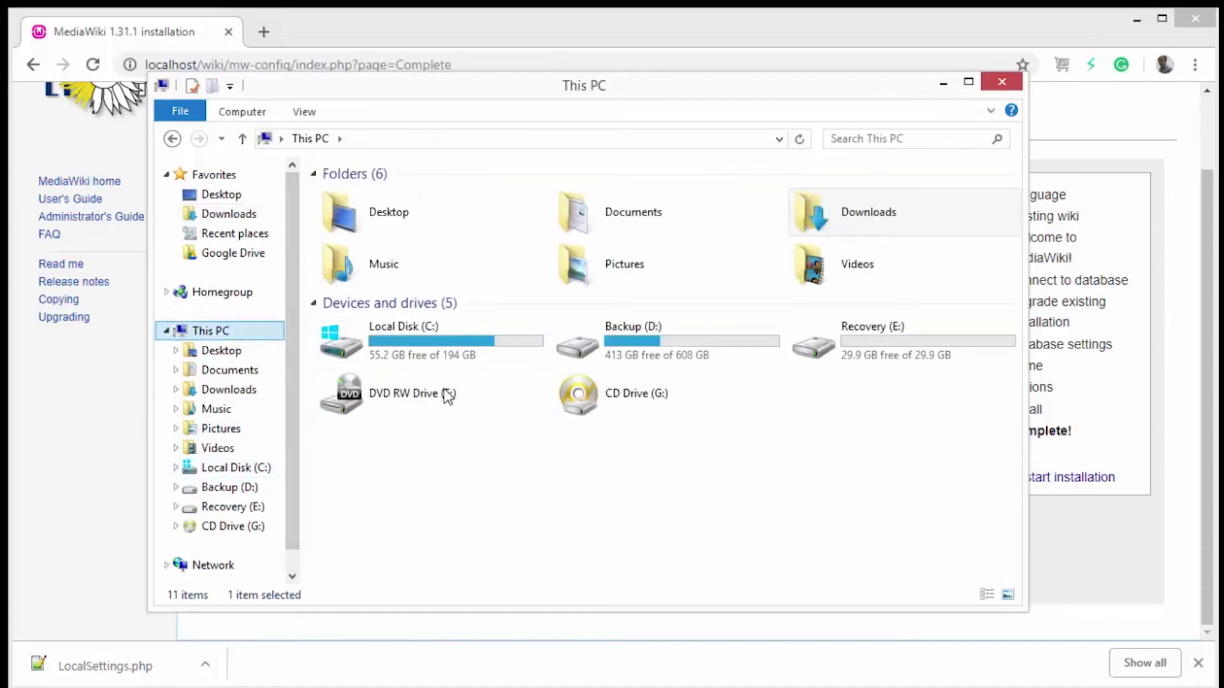
double_click(426, 335)
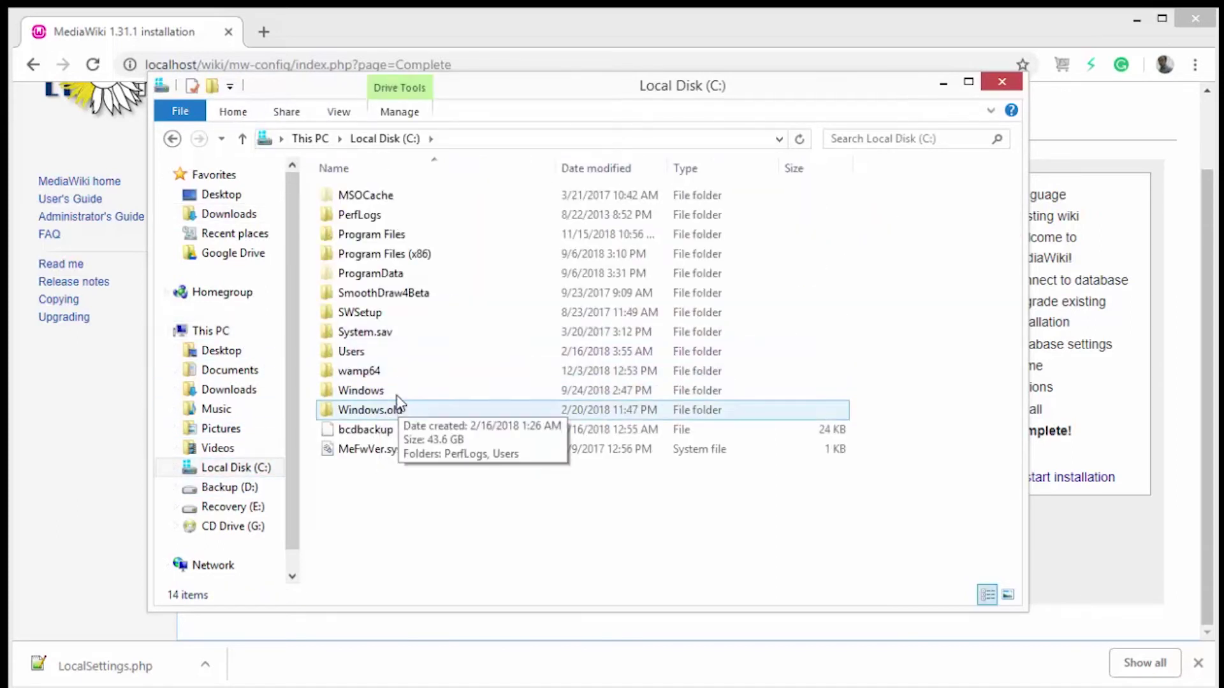
double_click(400, 375)
double_click(401, 352)
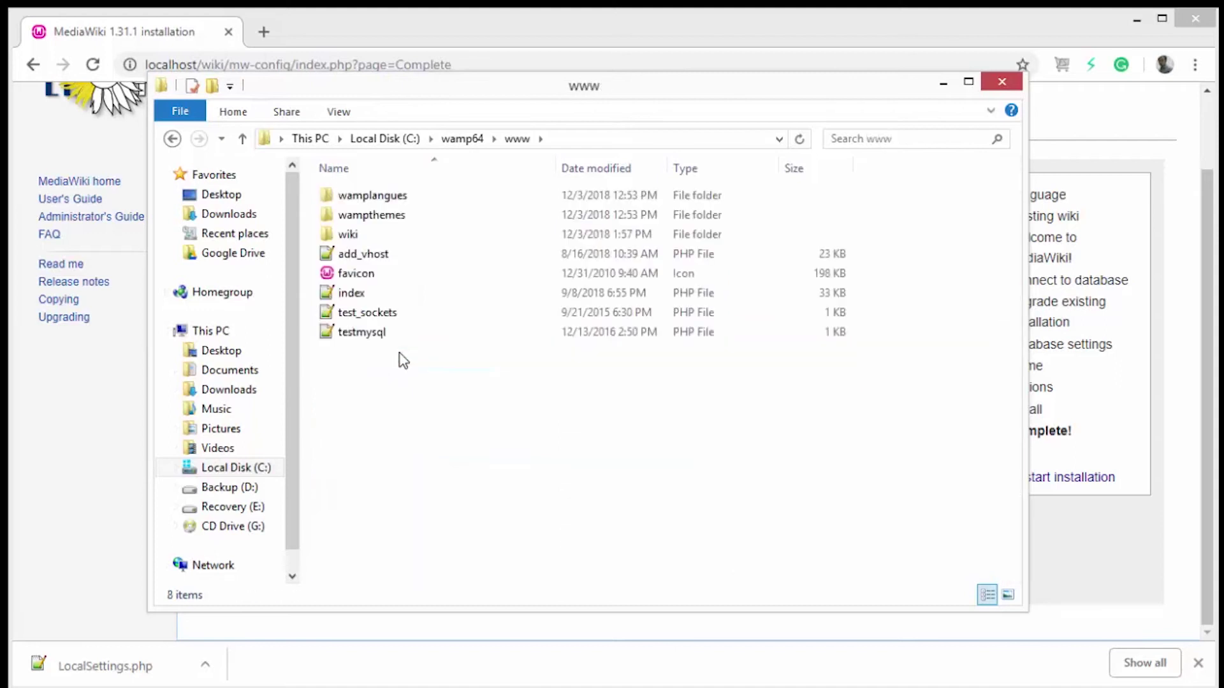
left_click(438, 235)
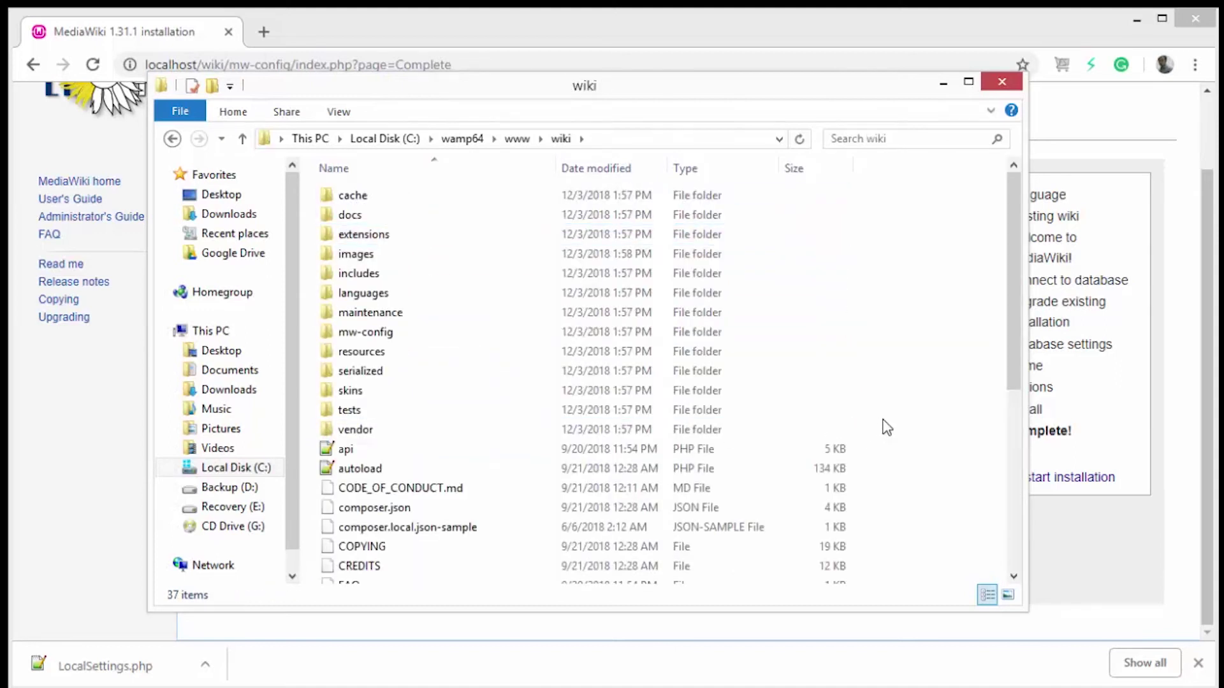
key("ctrl+v")
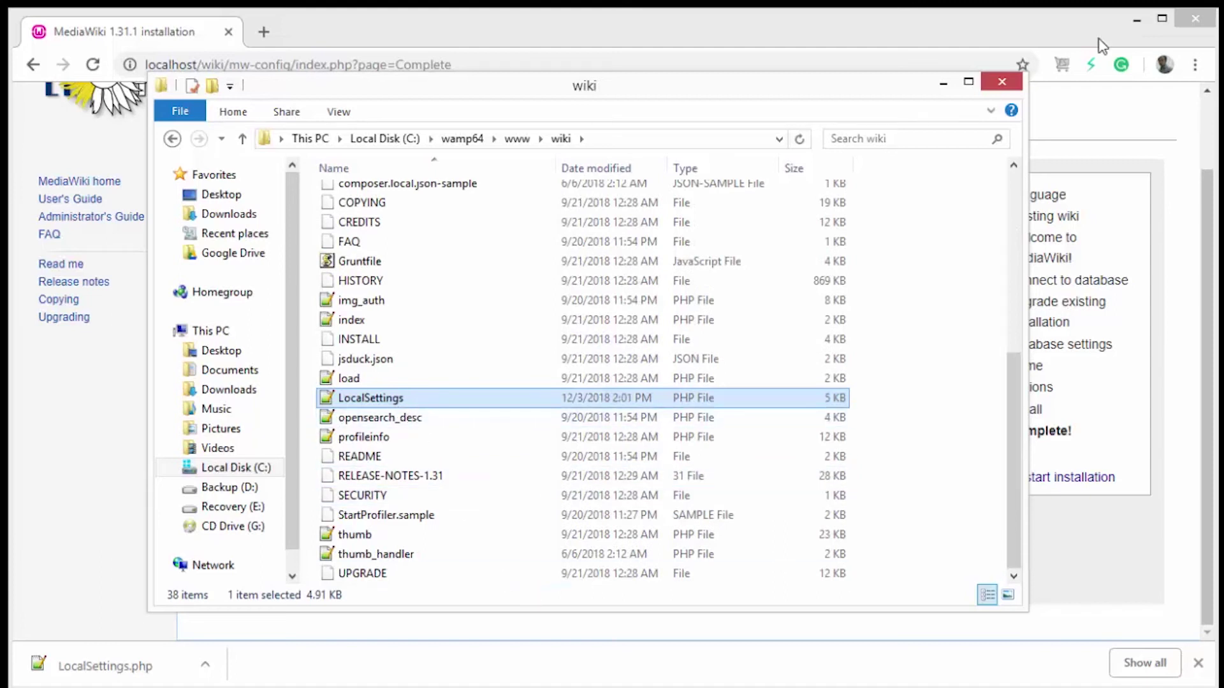
Step: Return to the browser, enter the wiki, and add "Hi Welcome to my first wiki page" above the Main Page's existing text
left_click(1095, 136)
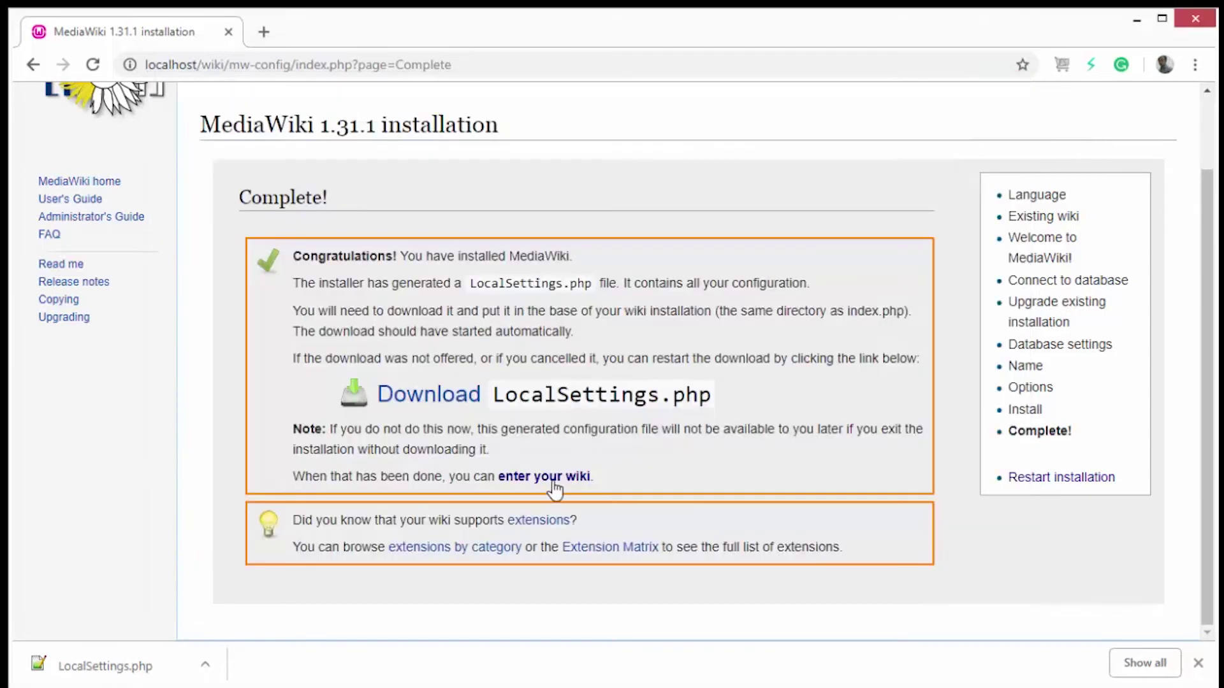
left_click(525, 485)
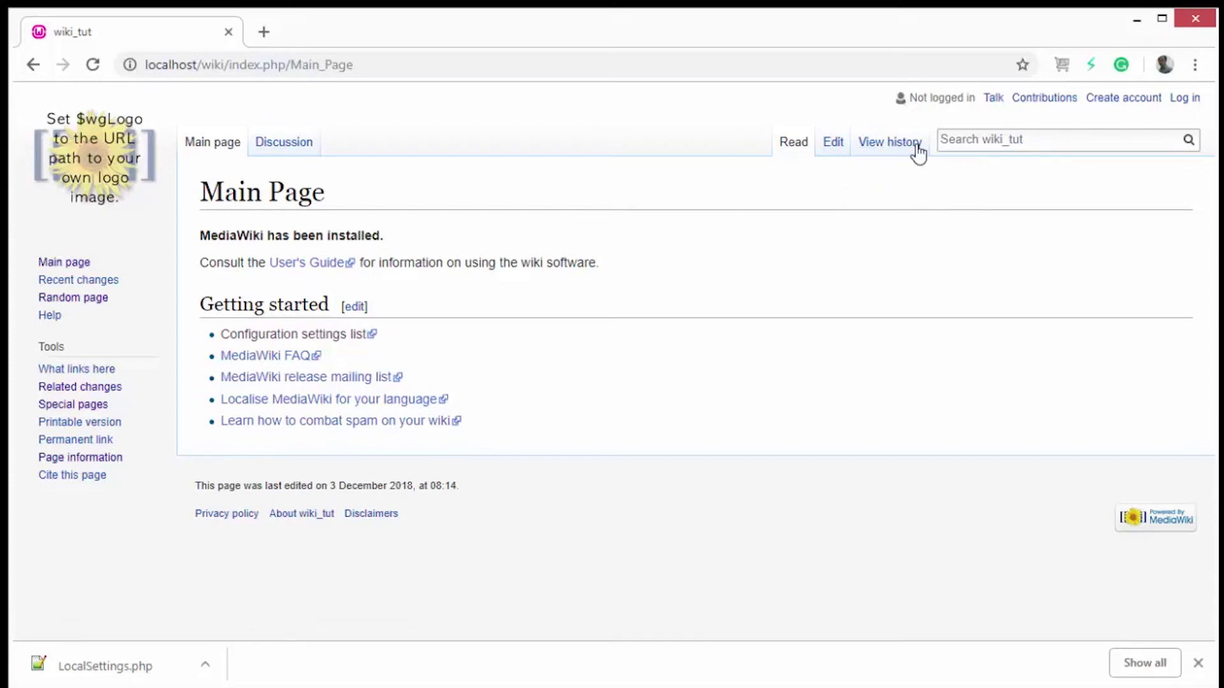
left_click(833, 147)
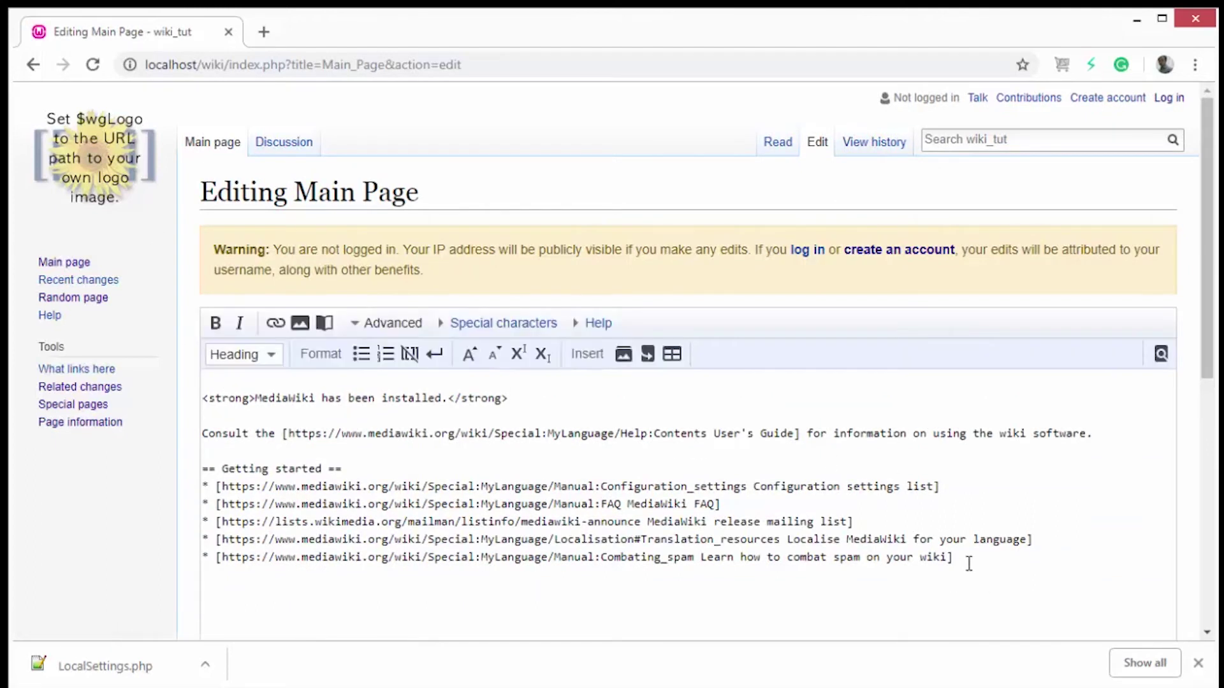
left_click(348, 378)
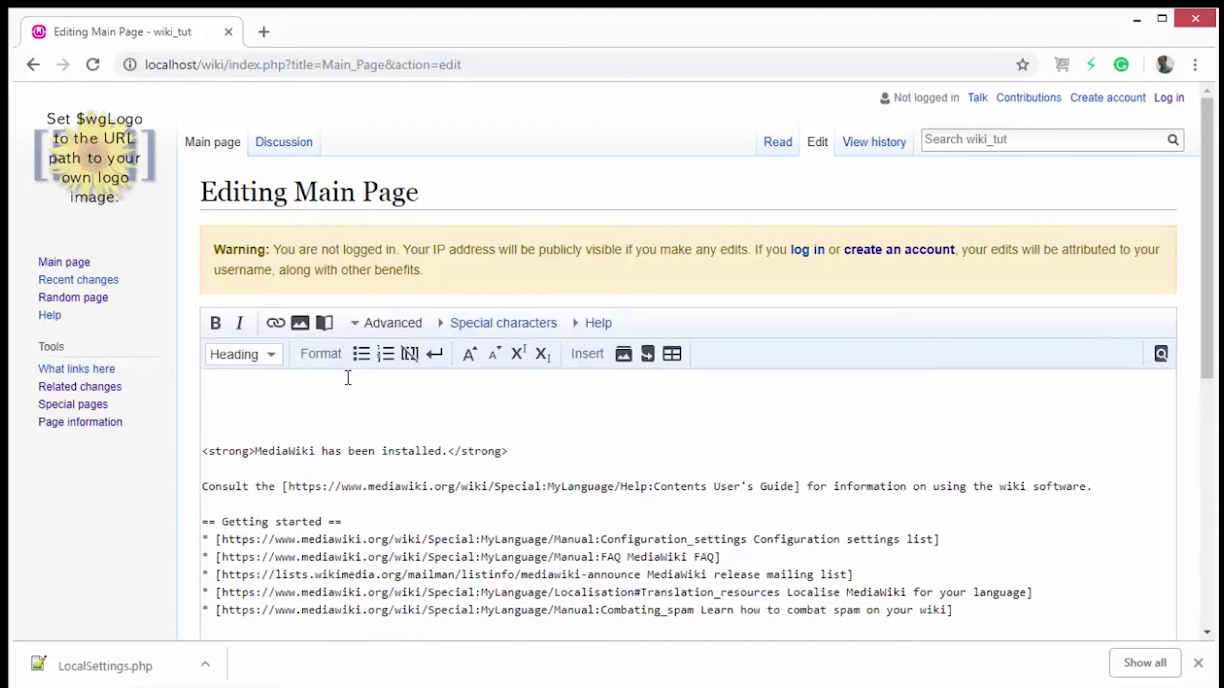
type("Hi Welcome to my first wiki page")
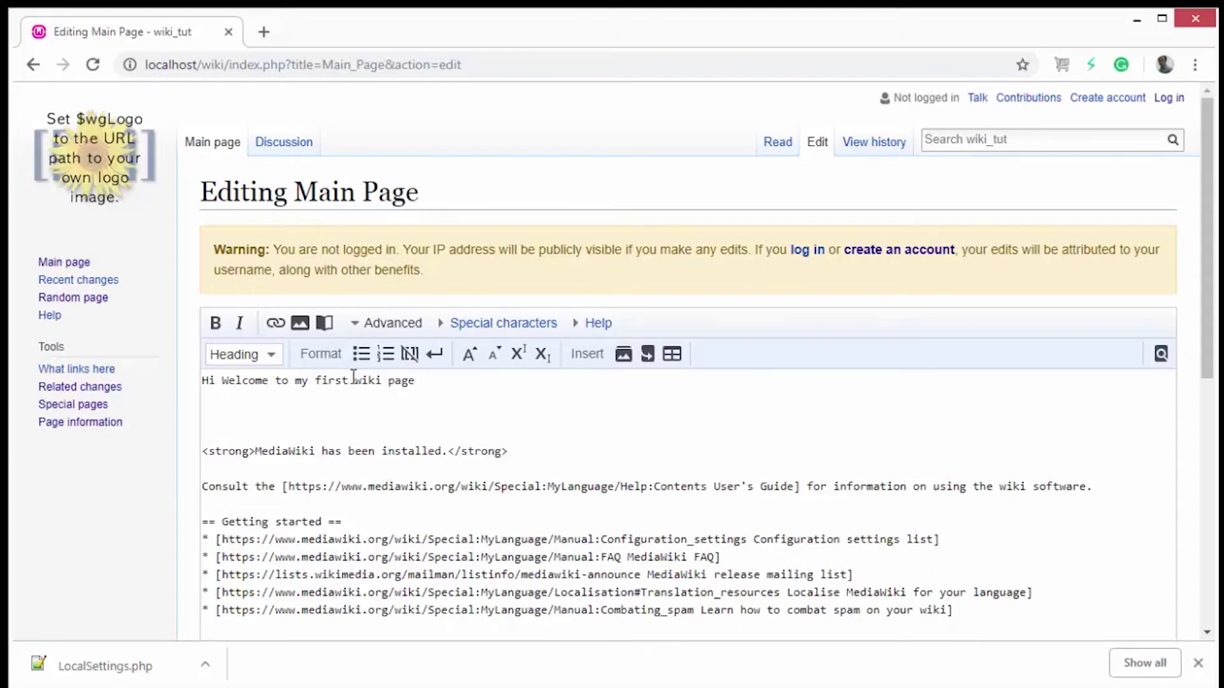
Step: Preview the Main Page with its added welcome line and save the changes
scroll(354, 377, "down", 8)
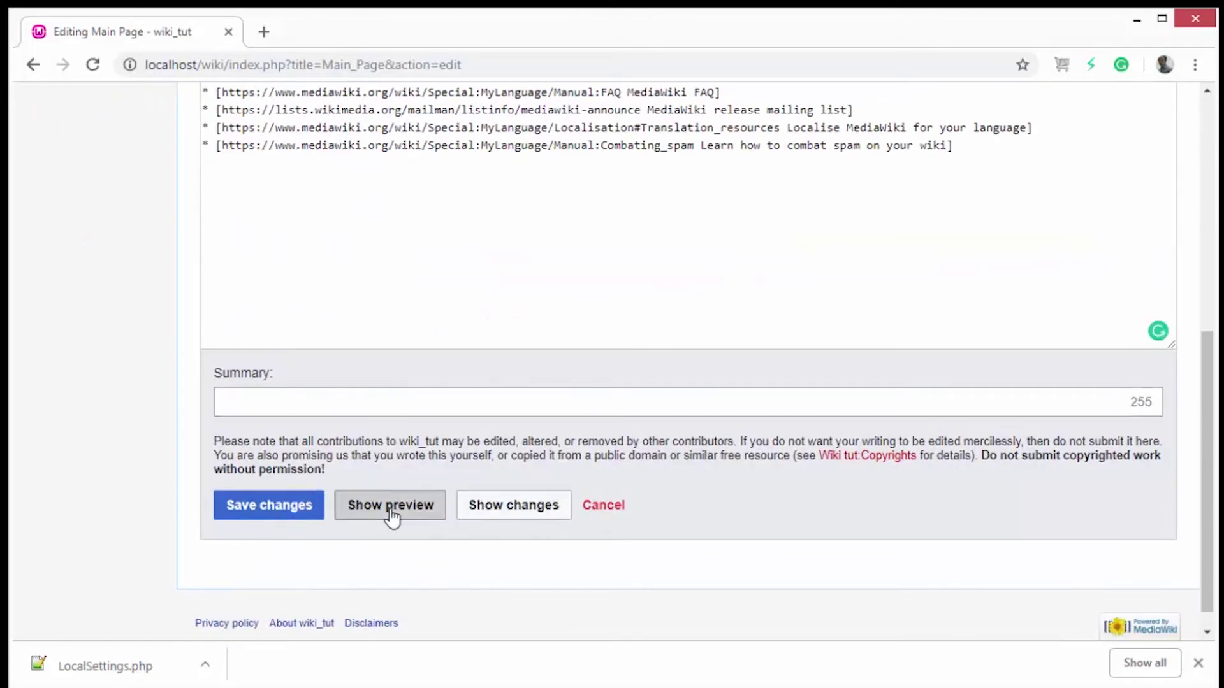
left_click(390, 507)
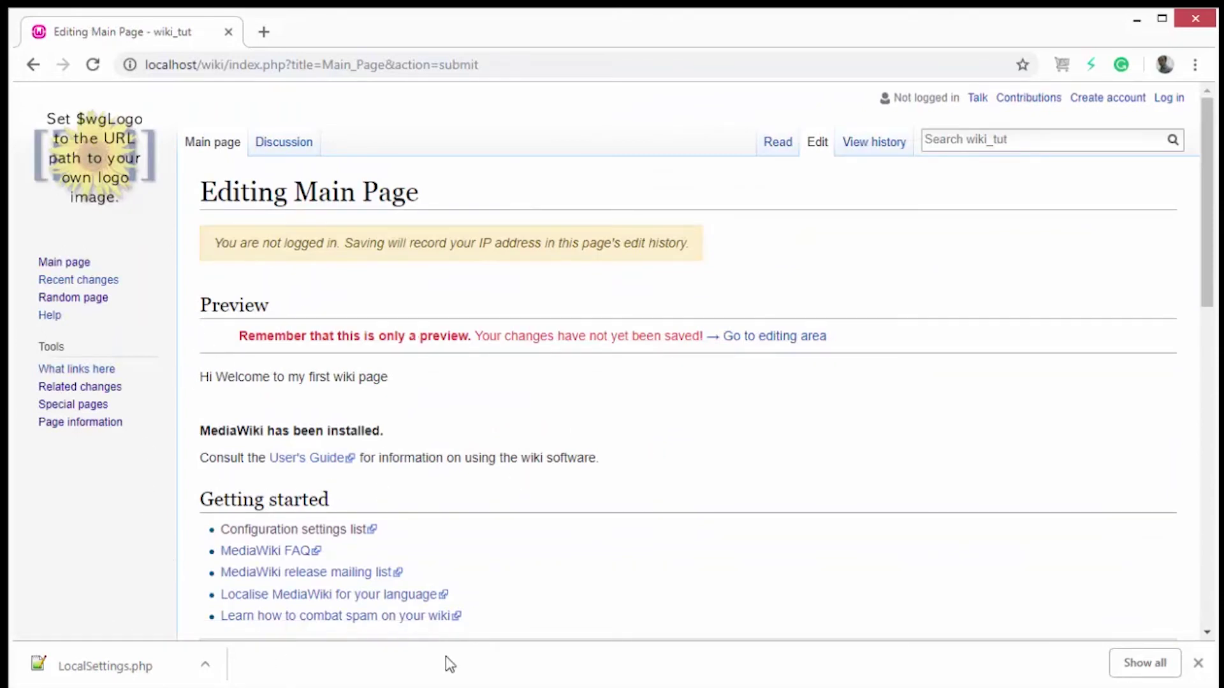
scroll(518, 572, "down", 3)
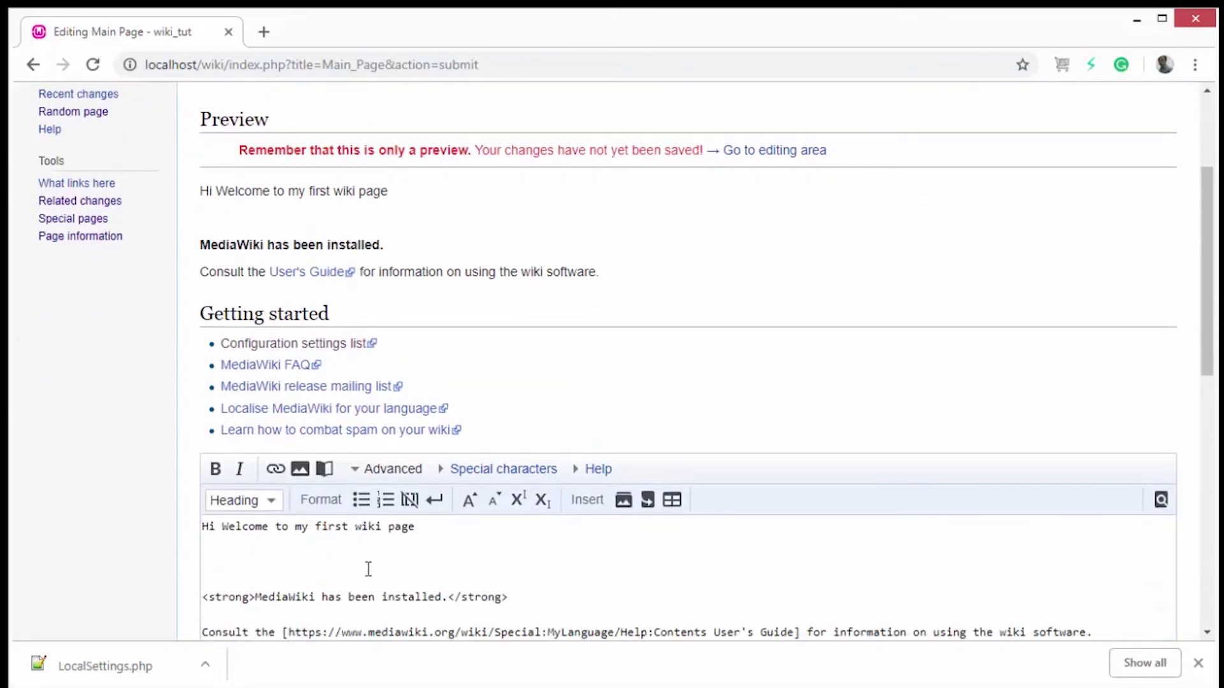
scroll(367, 561, "up", 1)
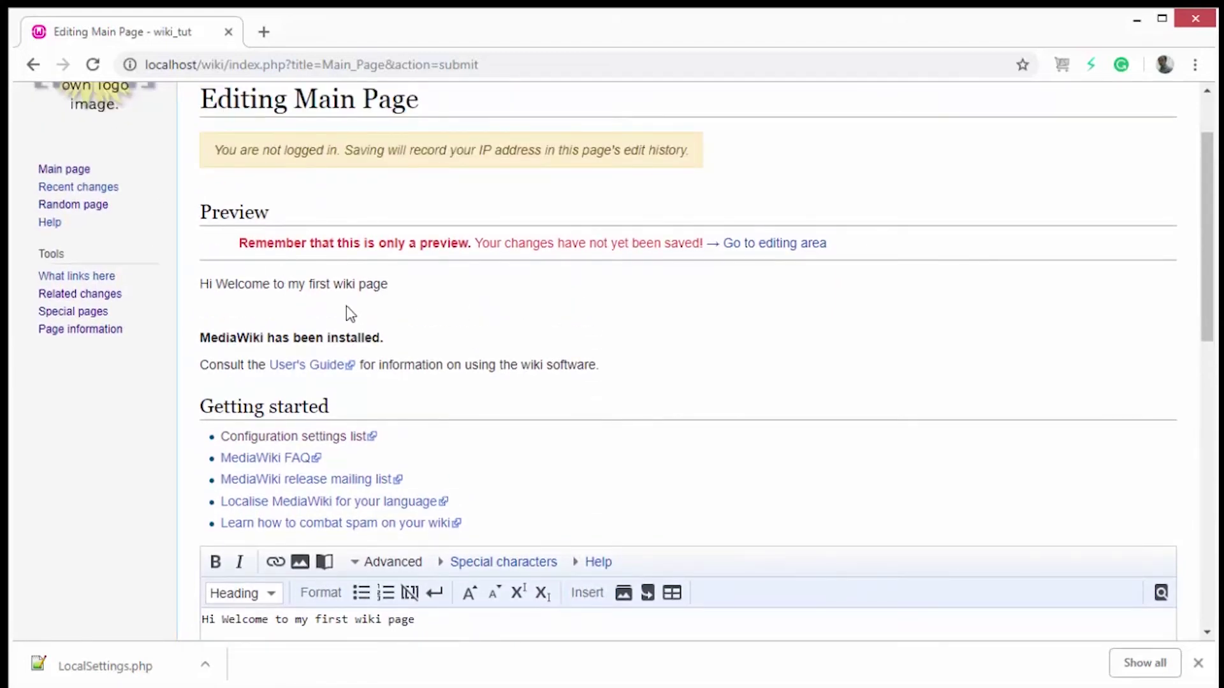
scroll(360, 319, "down", 10)
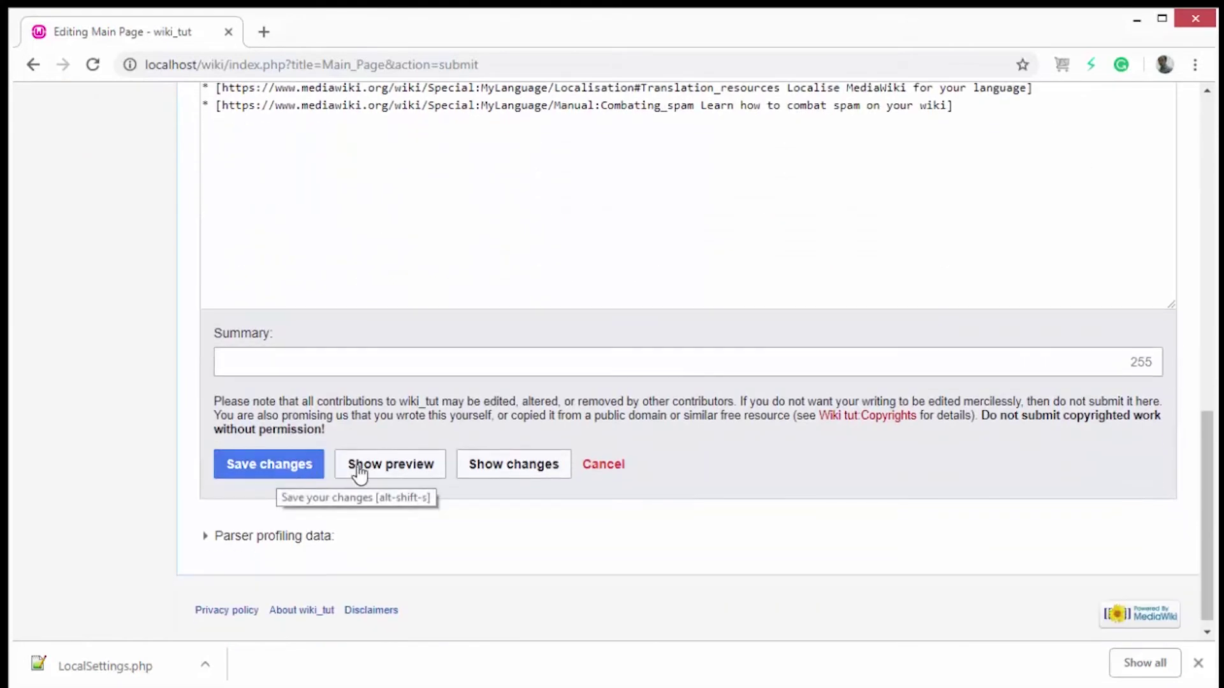
left_click(313, 472)
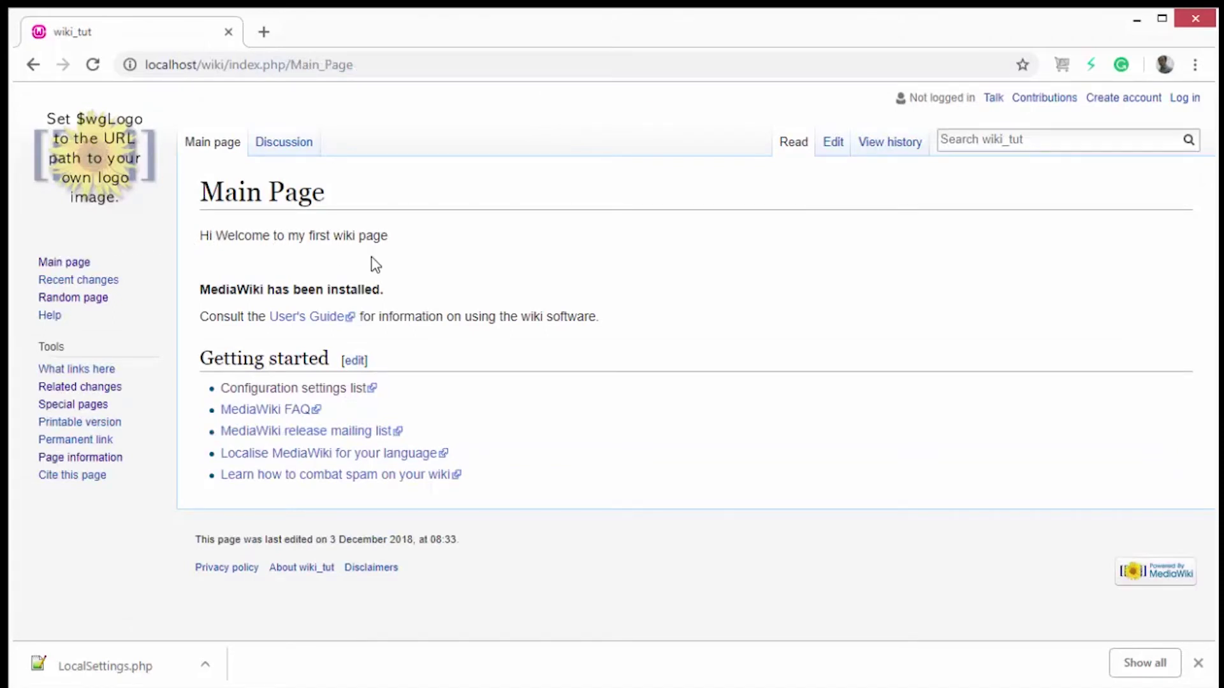
Step: Edit the Main Page again and make the word "Welcome" bold in the first line
left_click(827, 150)
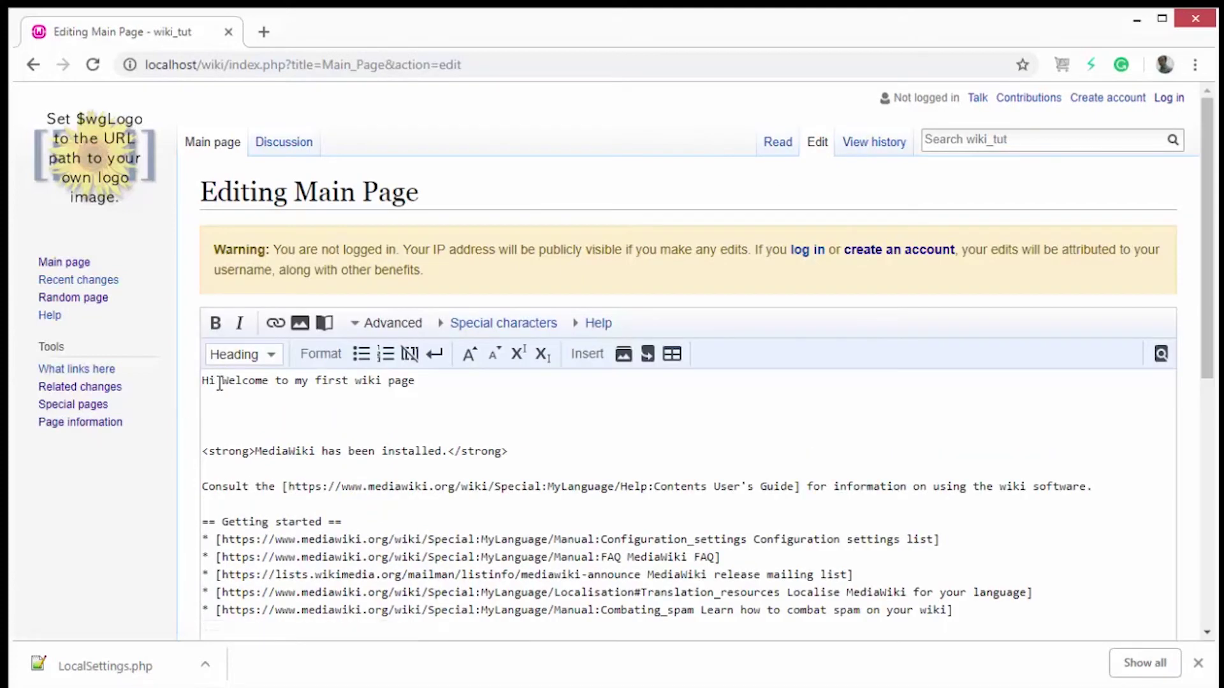
double_click(248, 381)
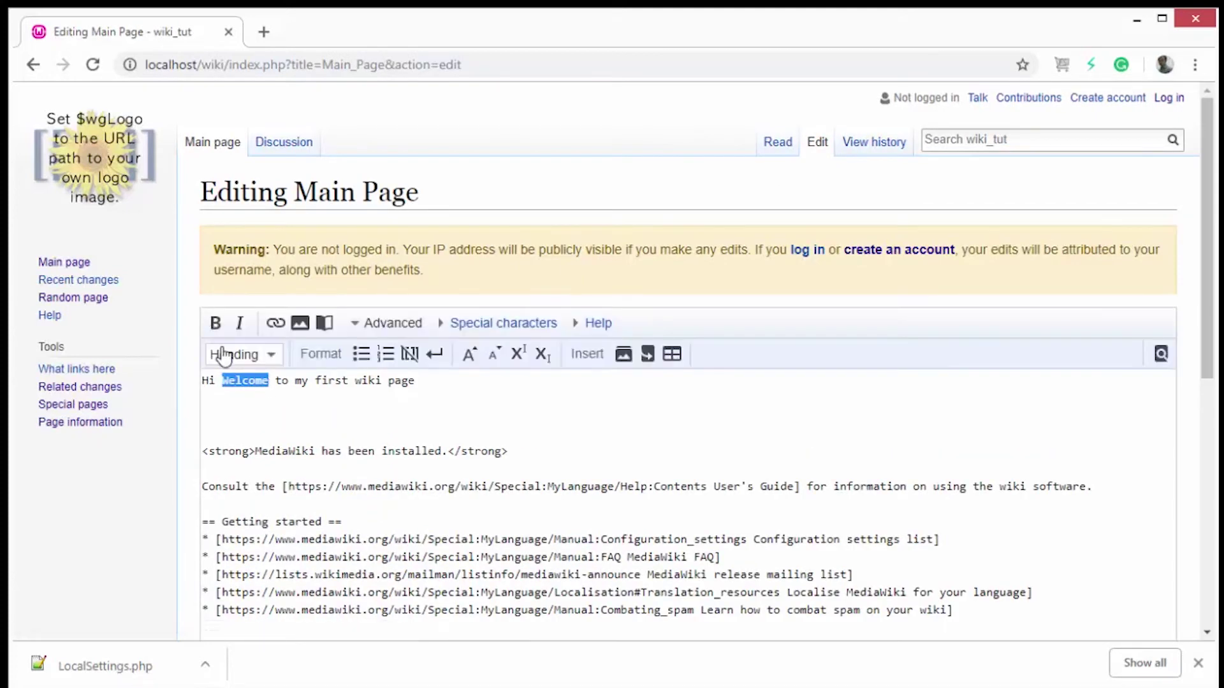
left_click(216, 325)
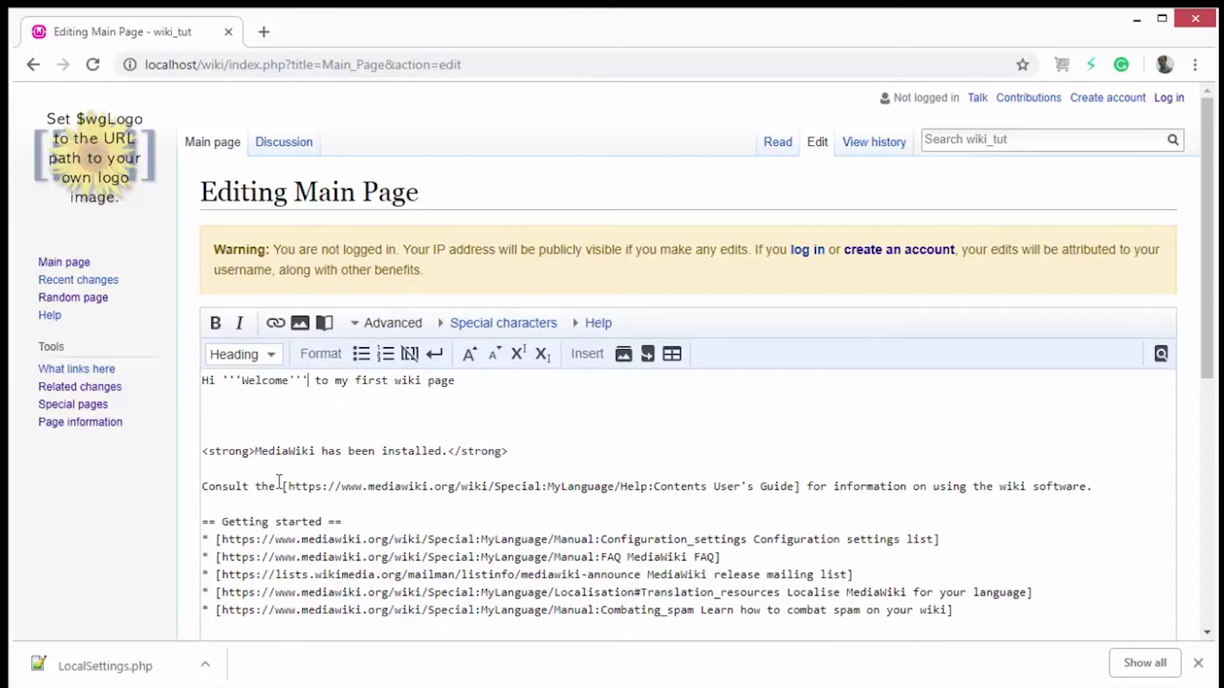
Step: Make the words "first wiki" bold and italic in the Main Page's welcome line
left_click_drag(388, 380, 355, 380)
left_click(413, 391)
mouse_move(422, 381)
left_mouse_down()
mouse_move(348, 383)
mouse_move(421, 382)
left_mouse_up()
left_click(348, 383)
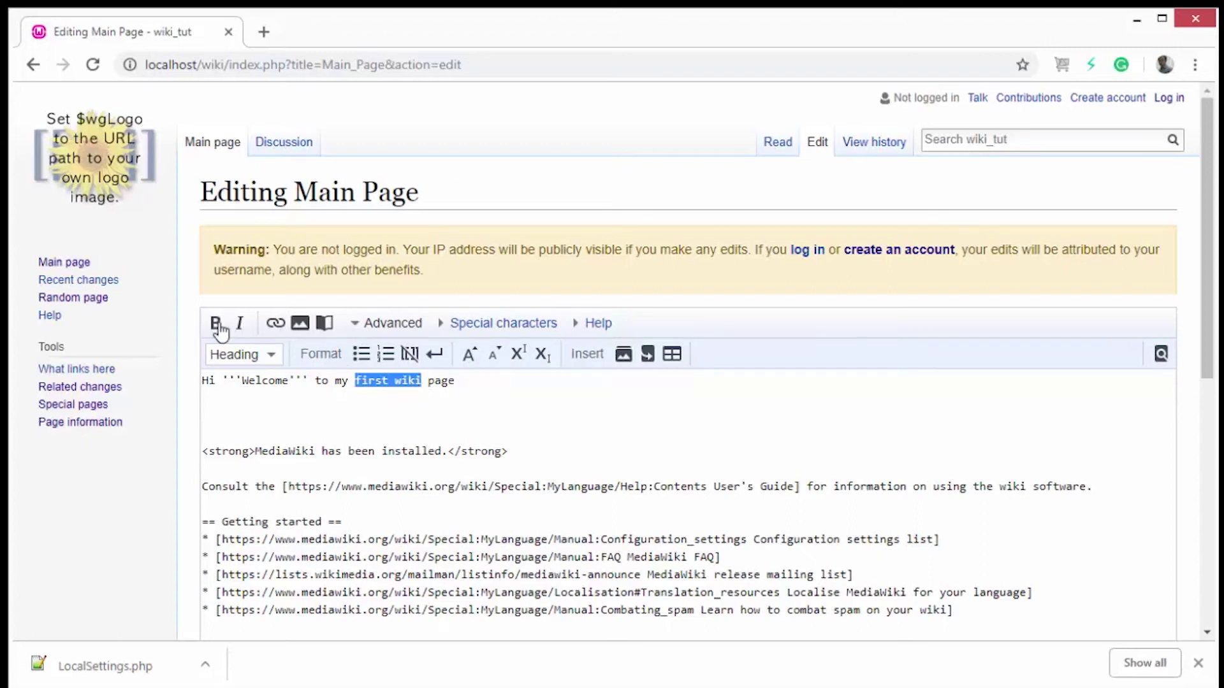
left_click(216, 324)
left_click_drag(442, 381, 409, 380)
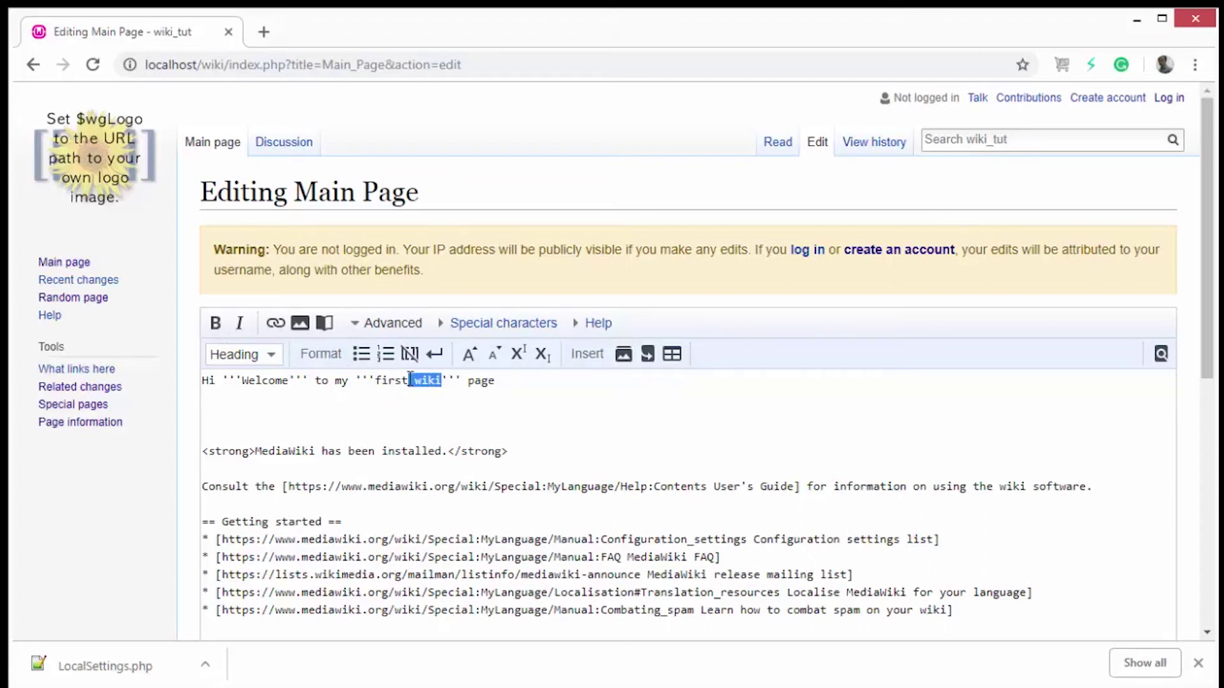
left_click(240, 323)
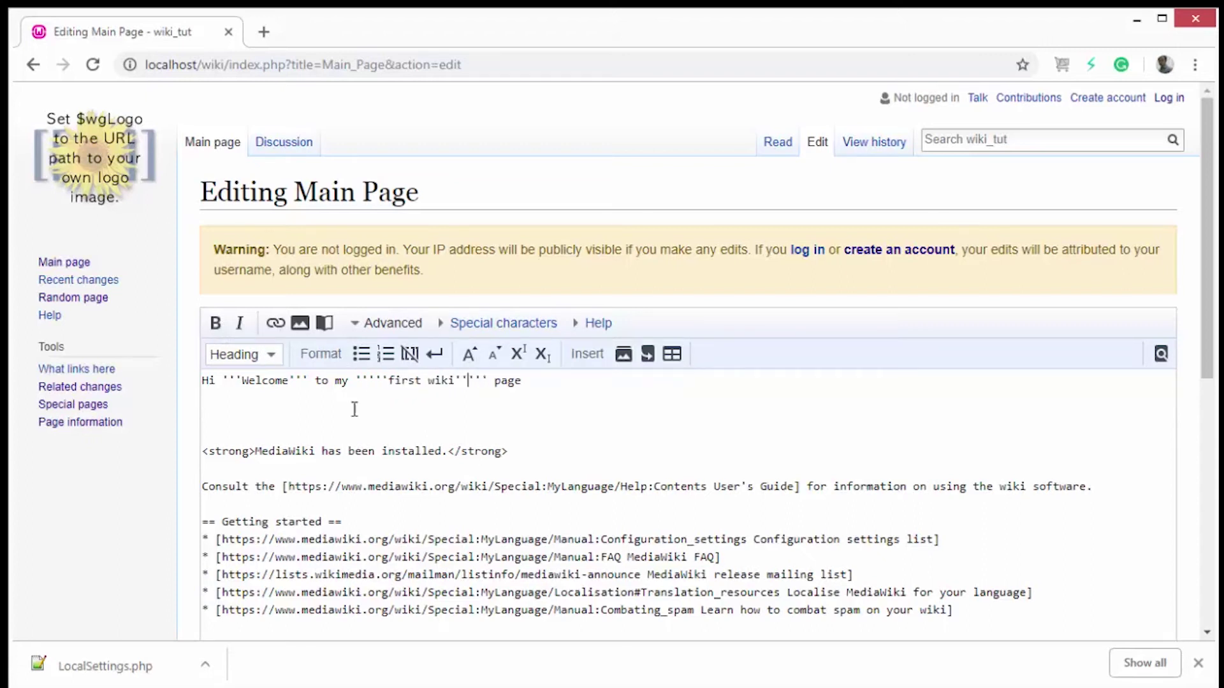
Step: Save the Main Page's formatting changes and check the welcome line on the published page
scroll(535, 526, "down", 8)
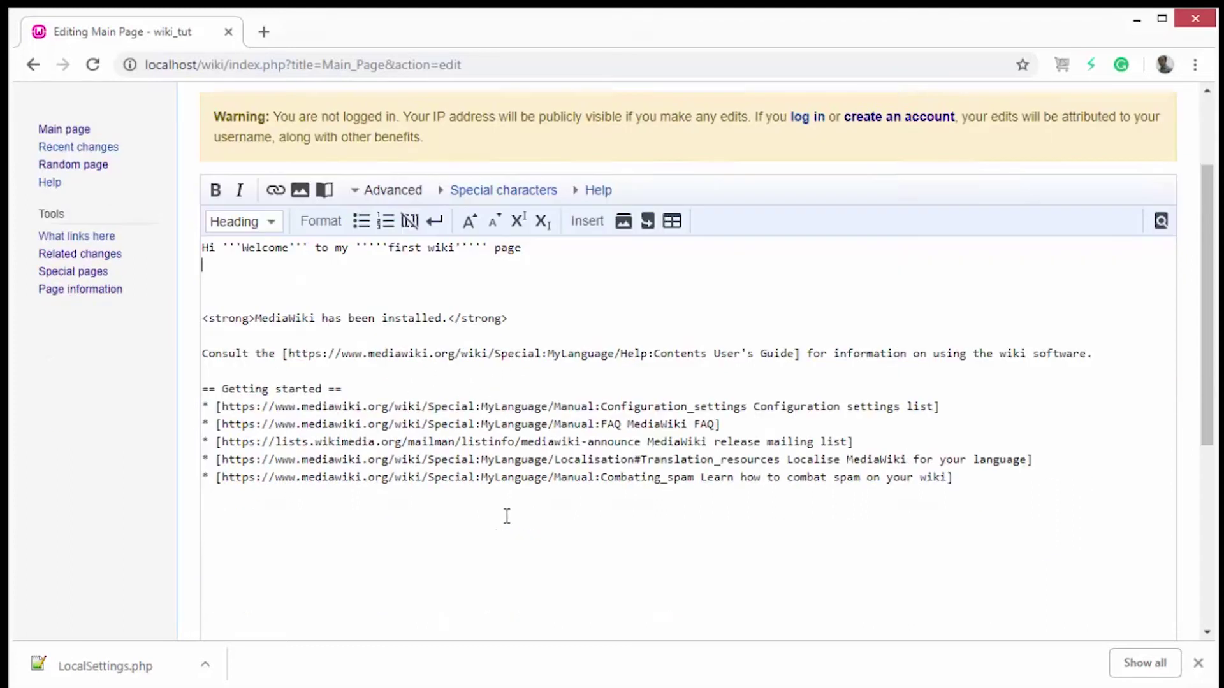
left_click(296, 488)
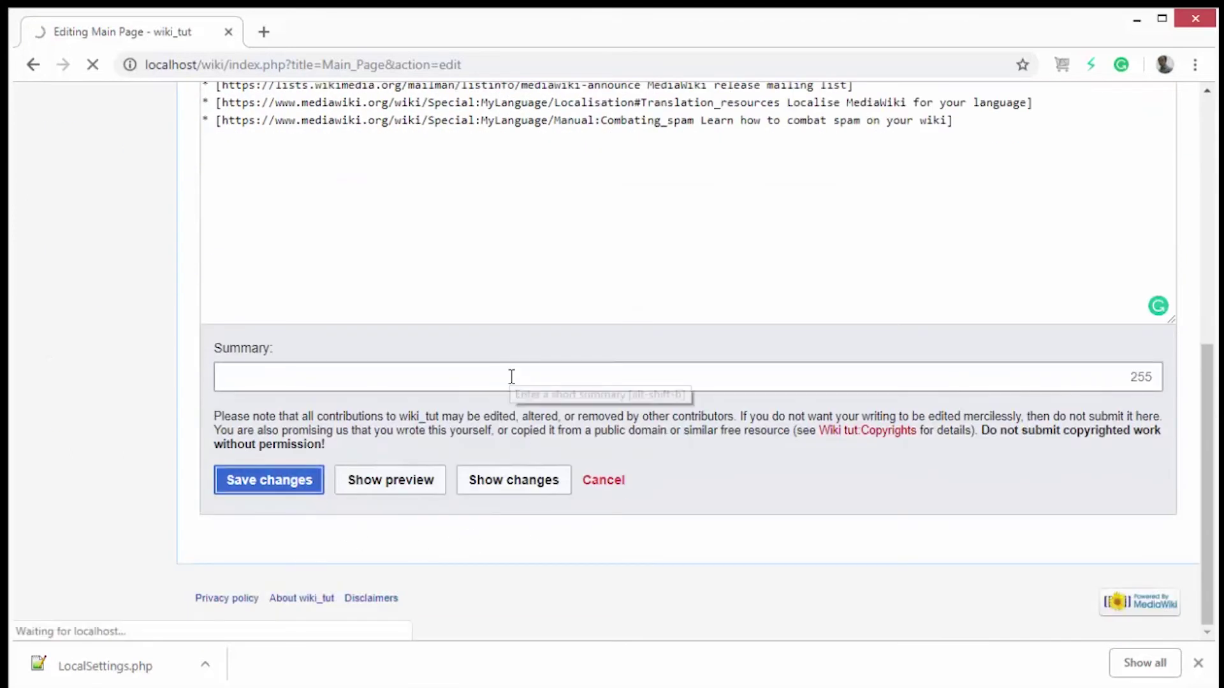
left_click_drag(223, 237, 265, 237)
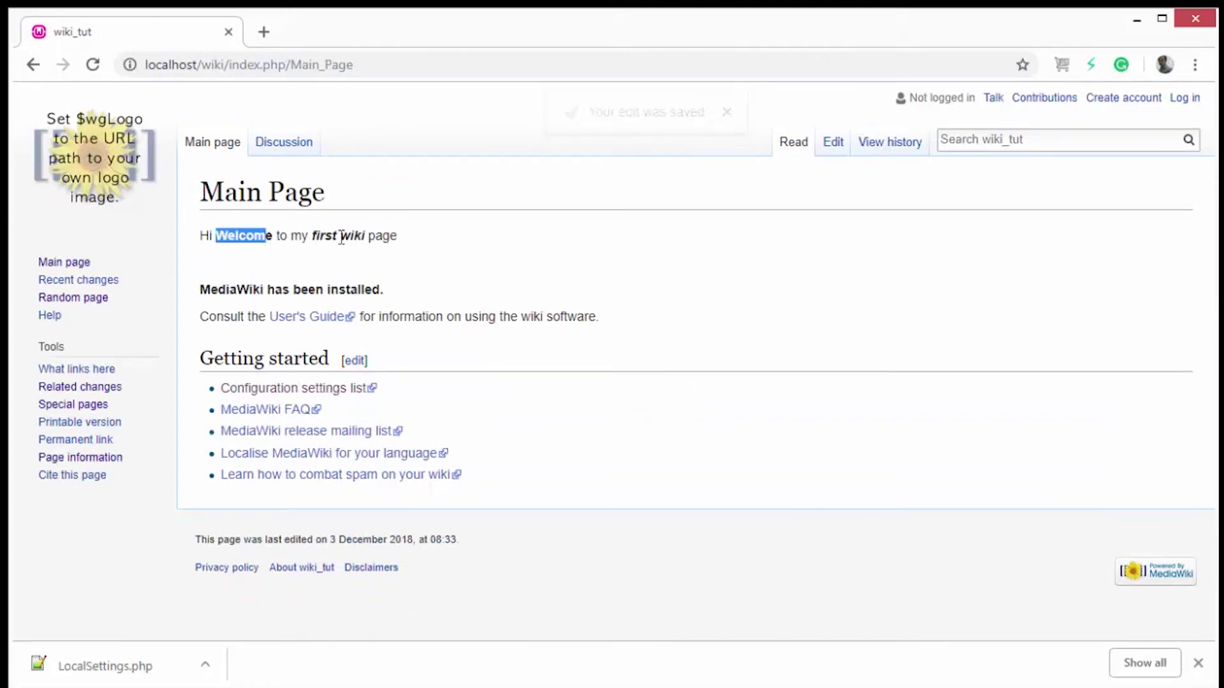
Step: Edit the Main Page to add a <br> line break after the welcome line and the text "line 2" below it, and save
left_click(831, 141)
left_click(510, 390)
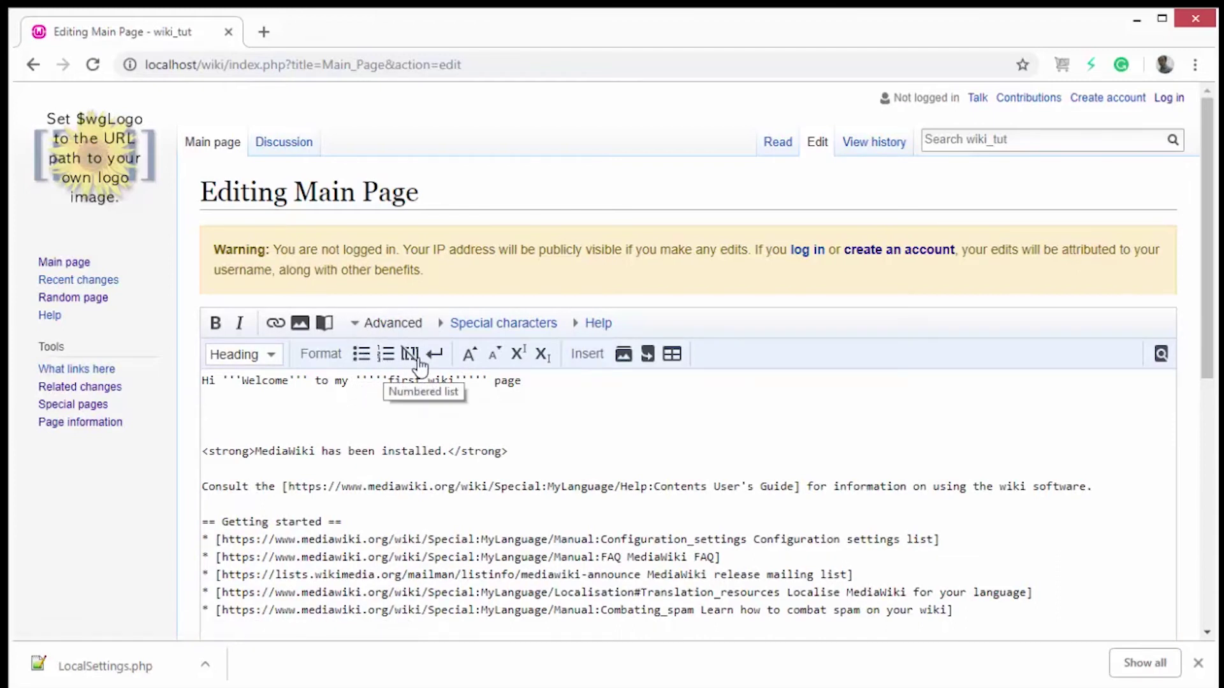
left_click(547, 383)
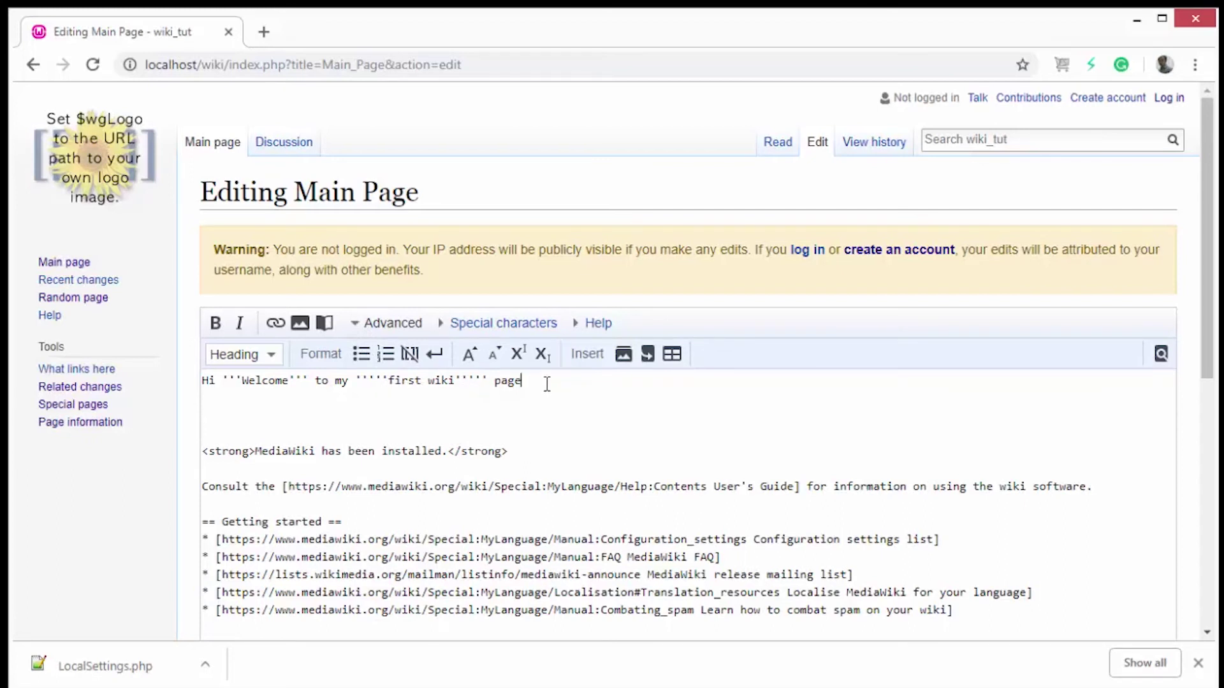
left_click(434, 354)
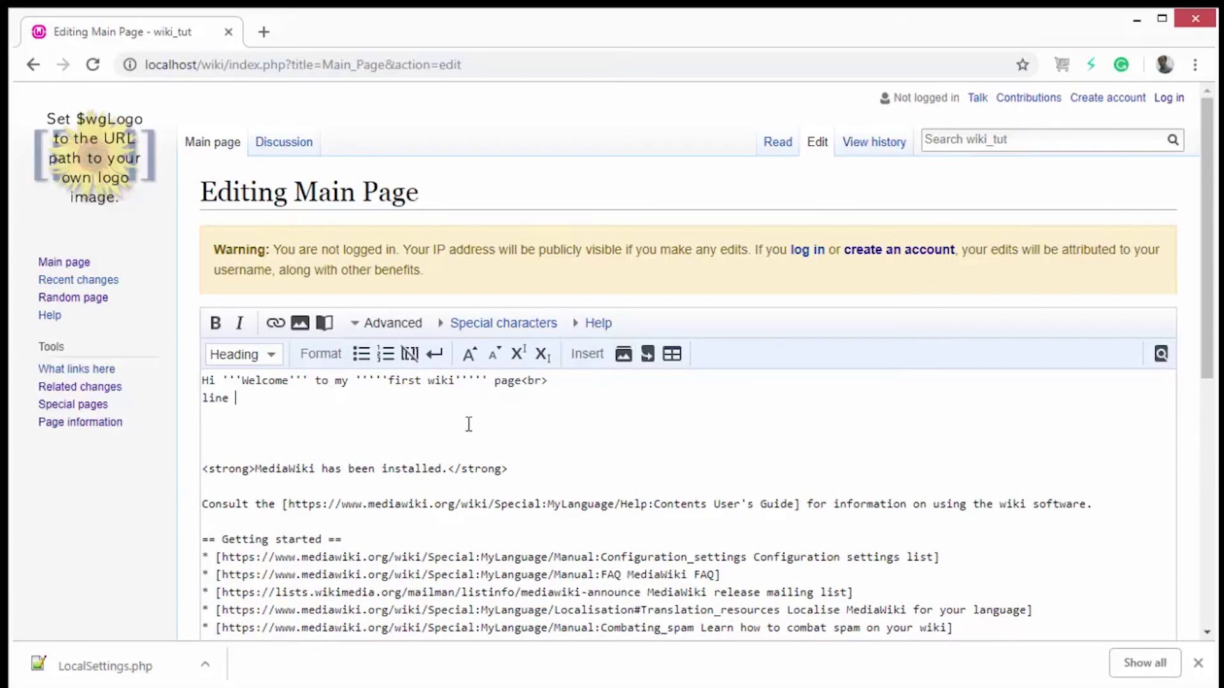
scroll(265, 421, "down", 8)
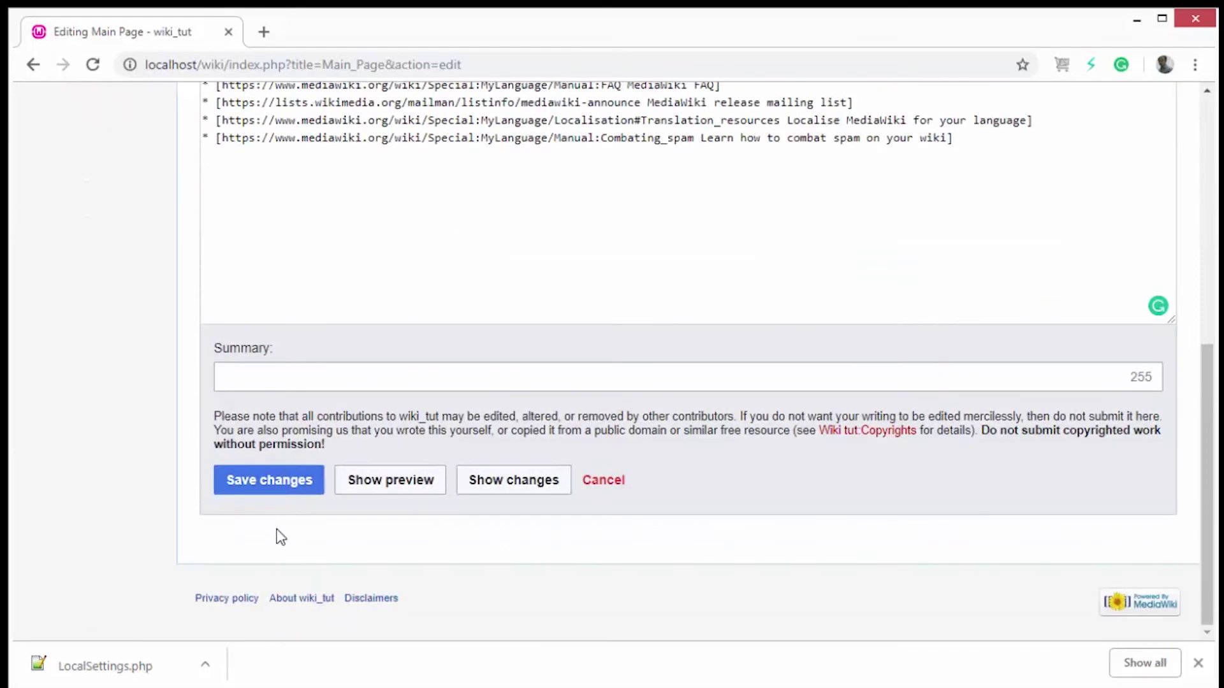
left_click(273, 485)
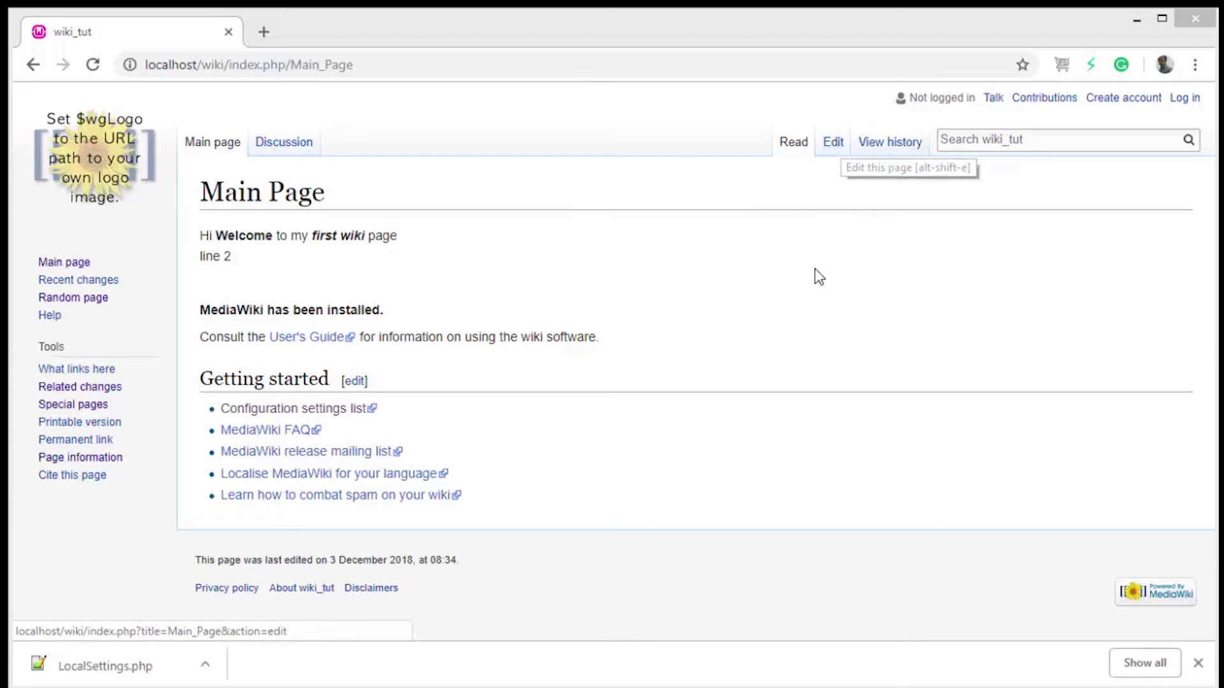
Step: Search the wiki for "wiki tool" and start creating a page with that title
left_click(986, 152)
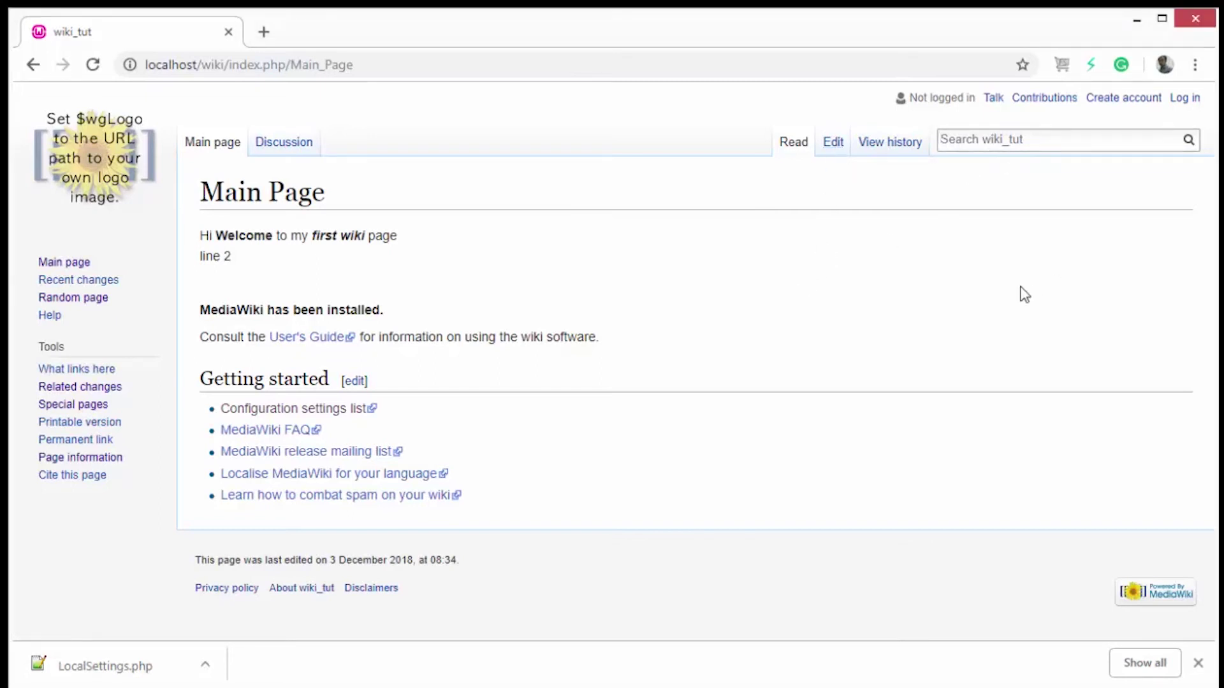
type("wiki tool")
key("Return")
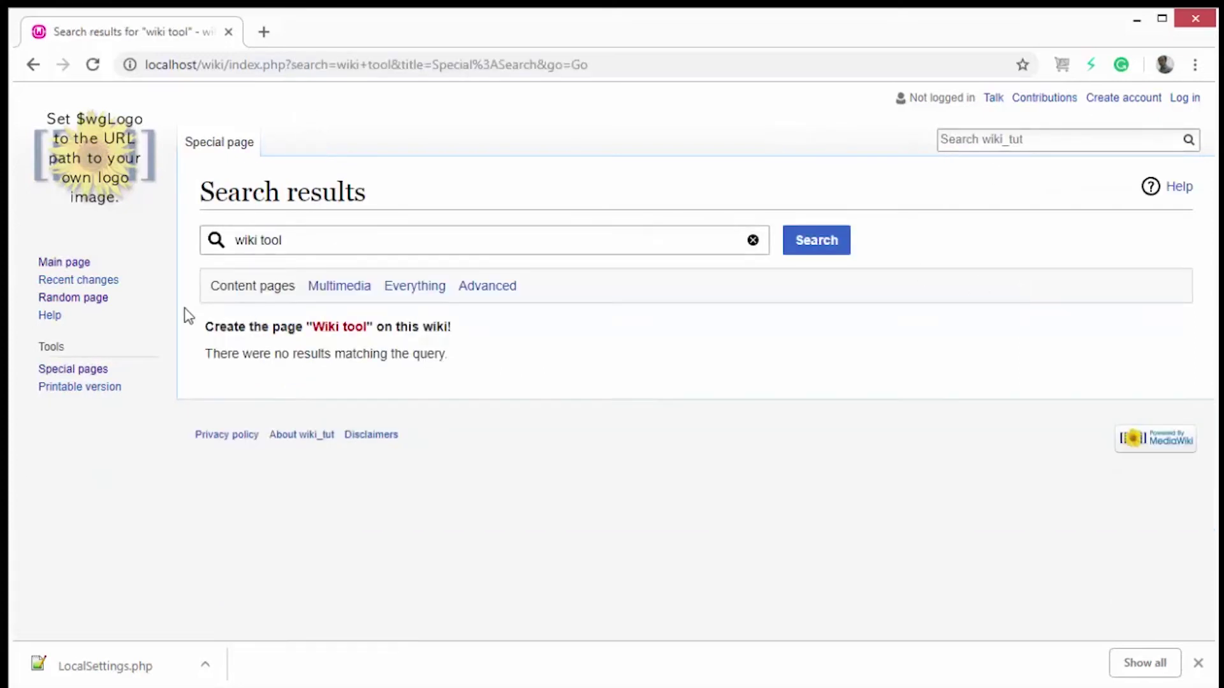
left_click(334, 329)
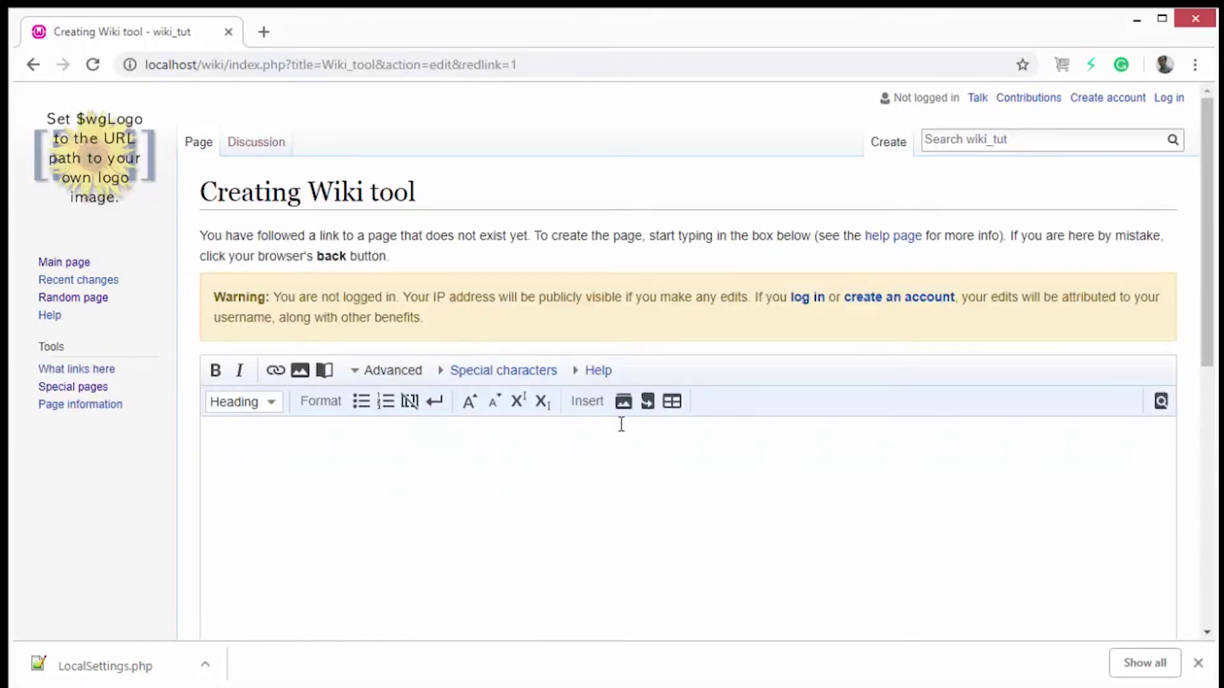
Step: Try inserting a Latin and a Latin extended special character into the new Wiki tool page
scroll(614, 486, "down", 3)
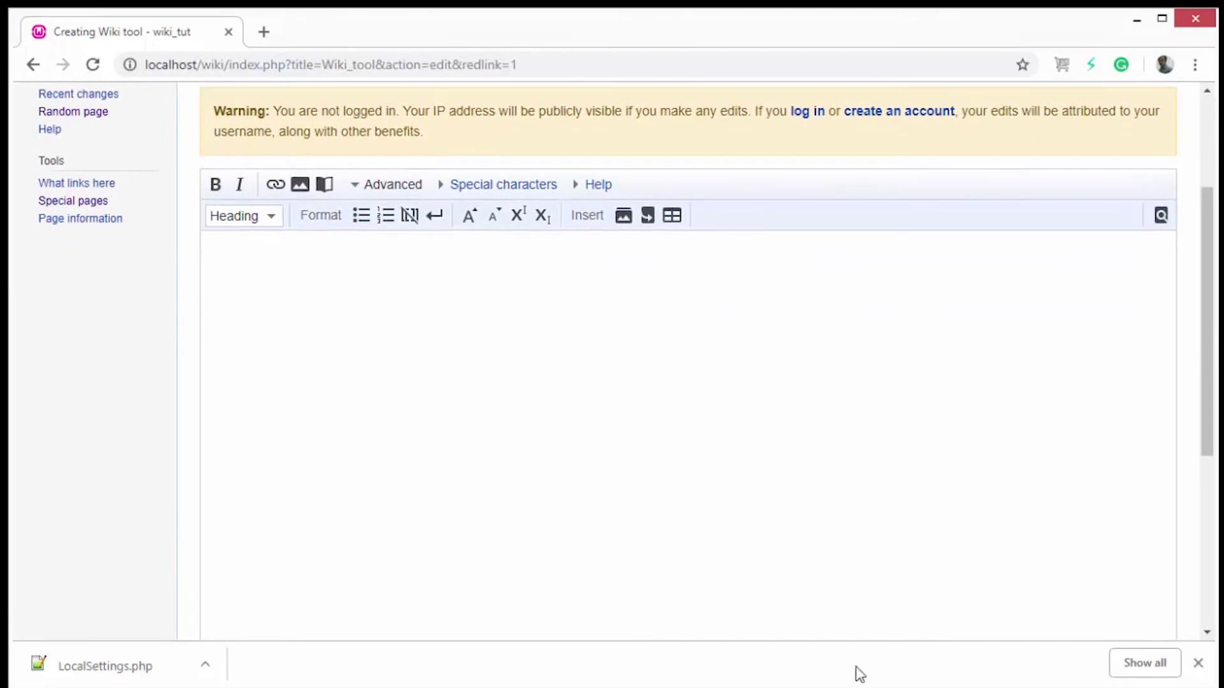
scroll(806, 385, "down", 5)
scroll(805, 385, "up", 4)
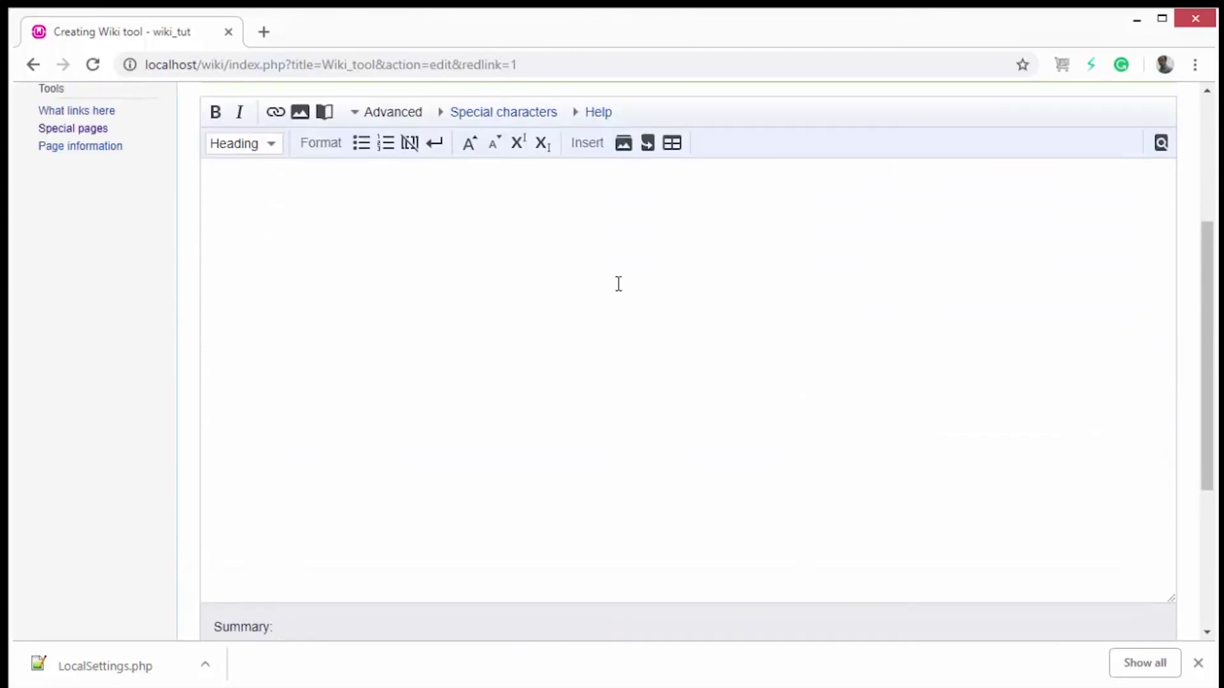
left_click(518, 115)
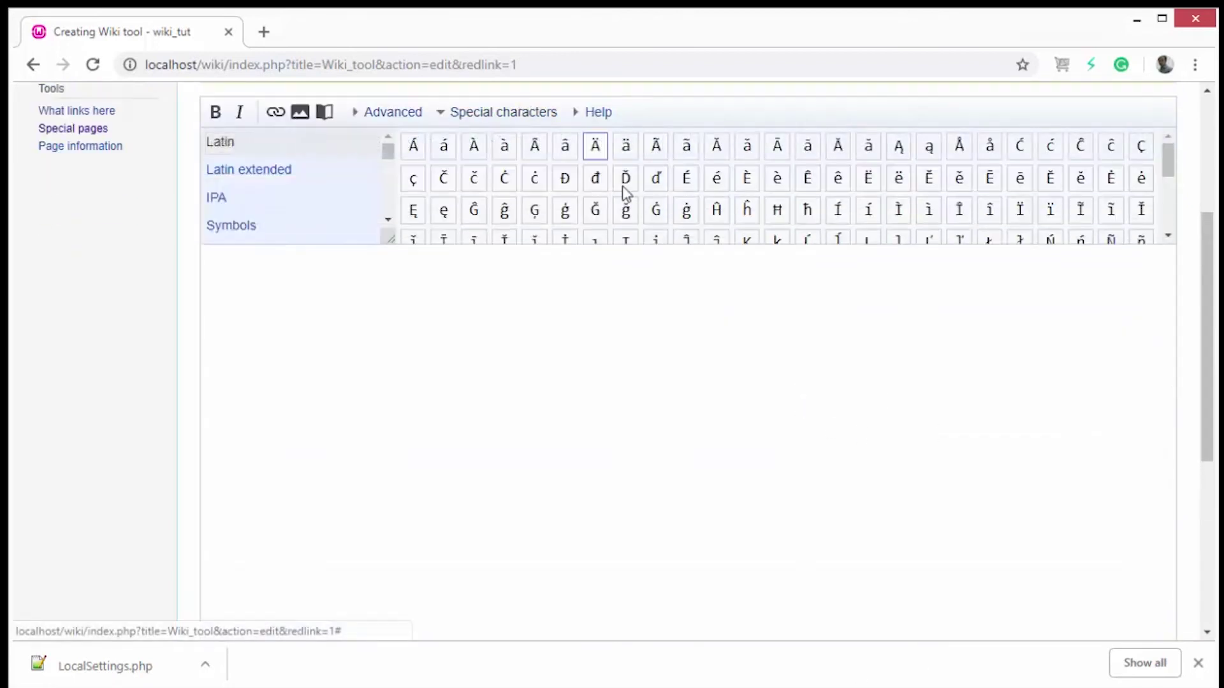
left_click(476, 211)
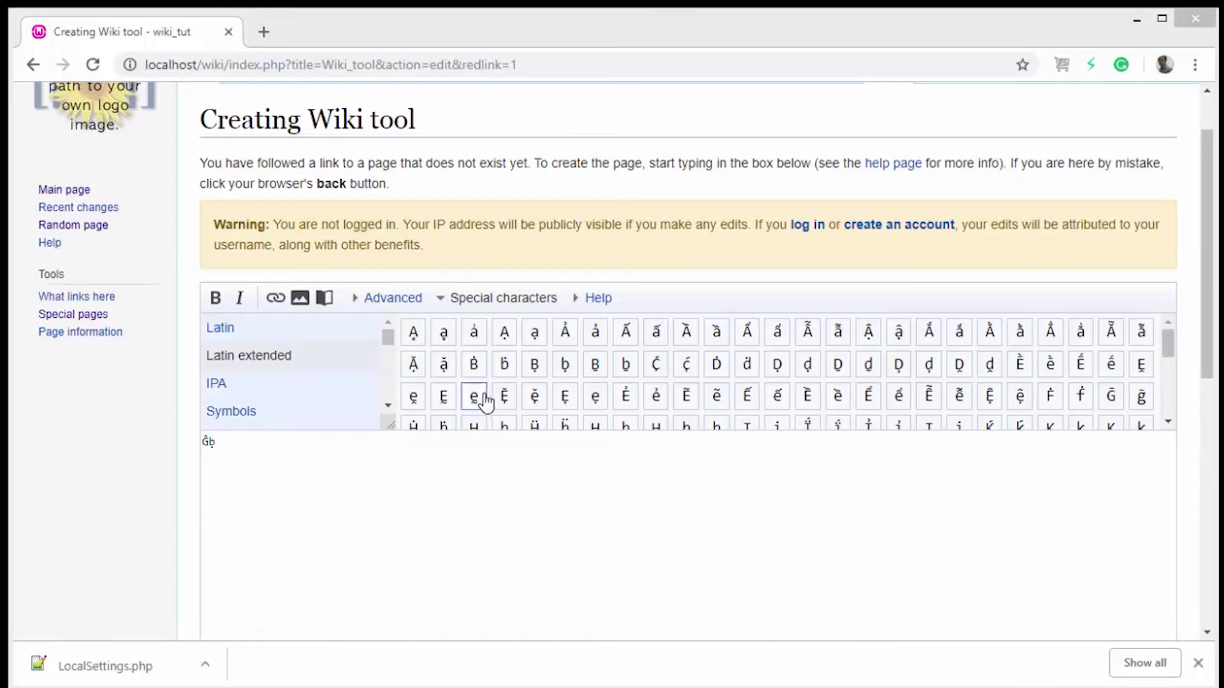
left_click(447, 306)
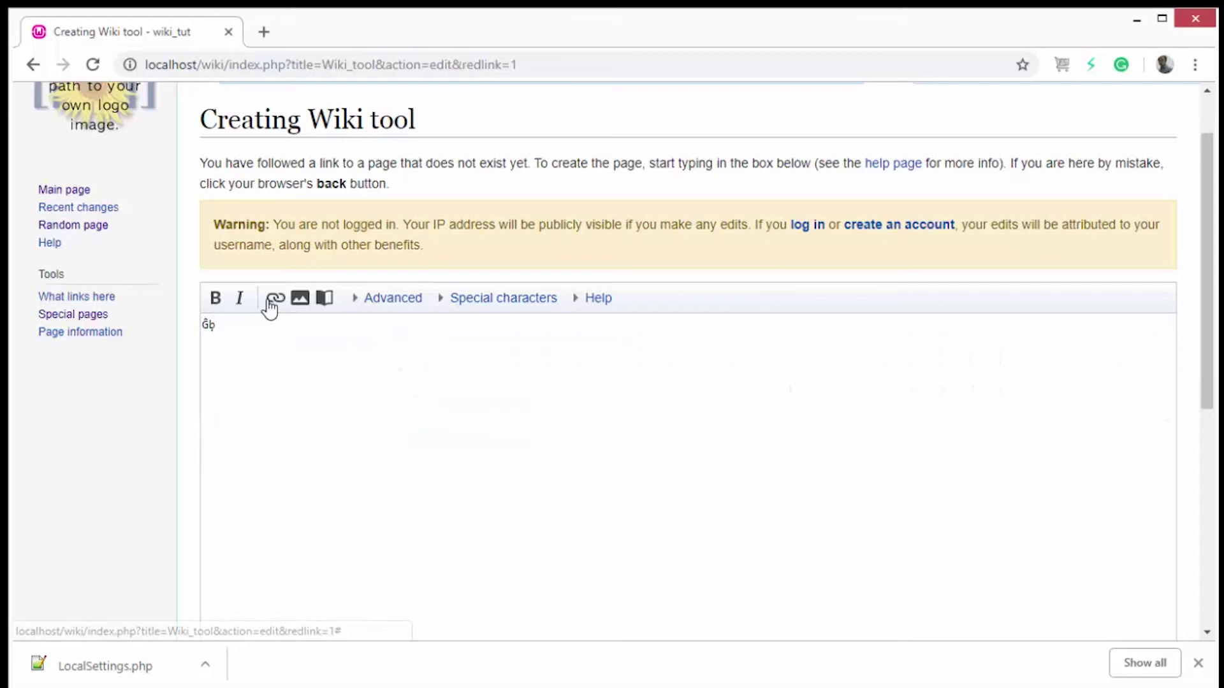
Step: Replace the page text with "There are many tools available like" followed by PBWorks, Wiki Dots and MediaWiki on separate lines, and save the page
key("ctrl+a")
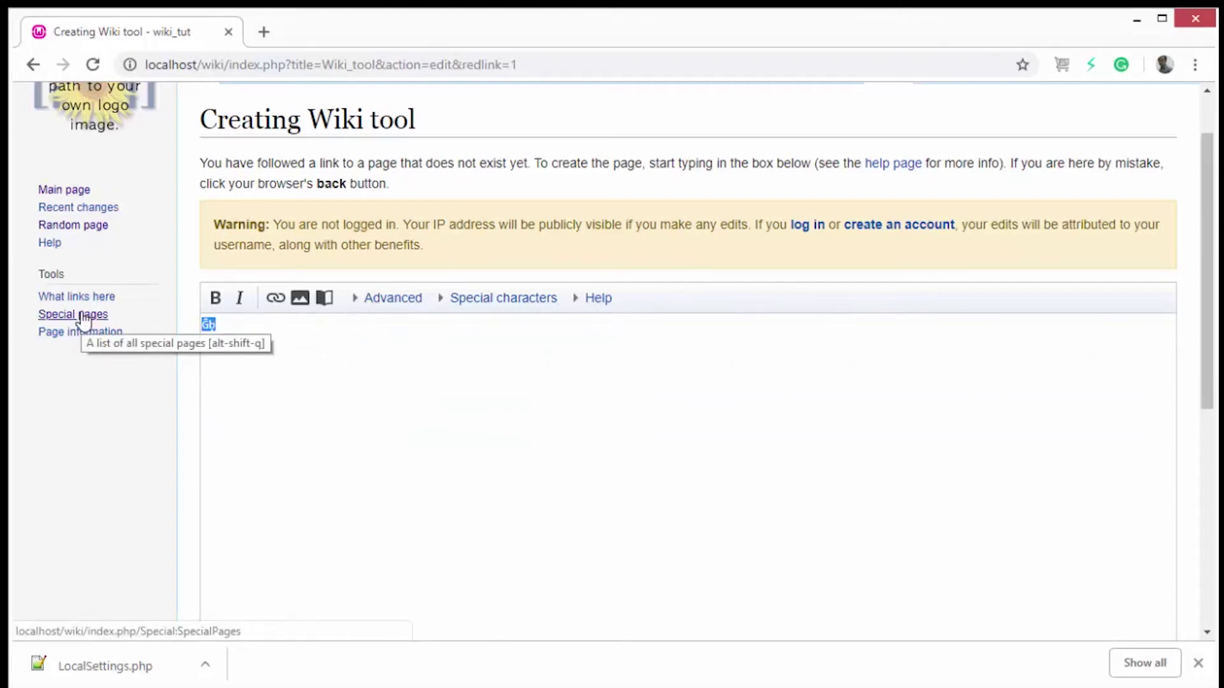
type("Ther")
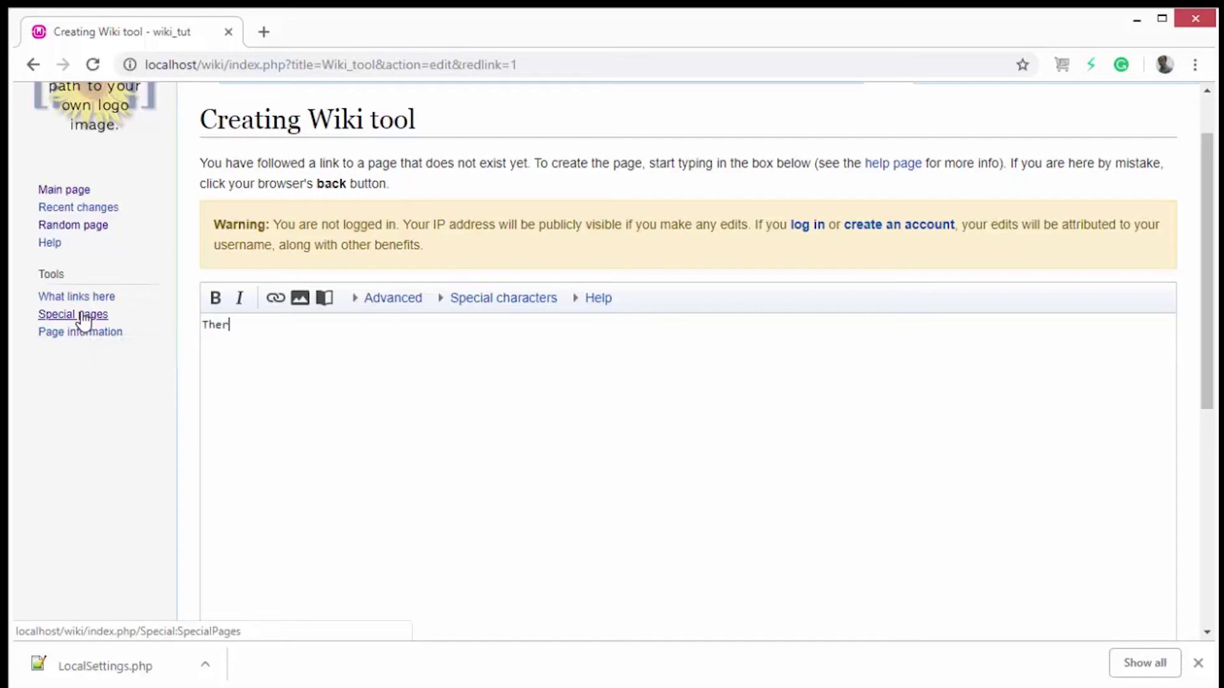
type("e are many tools avail")
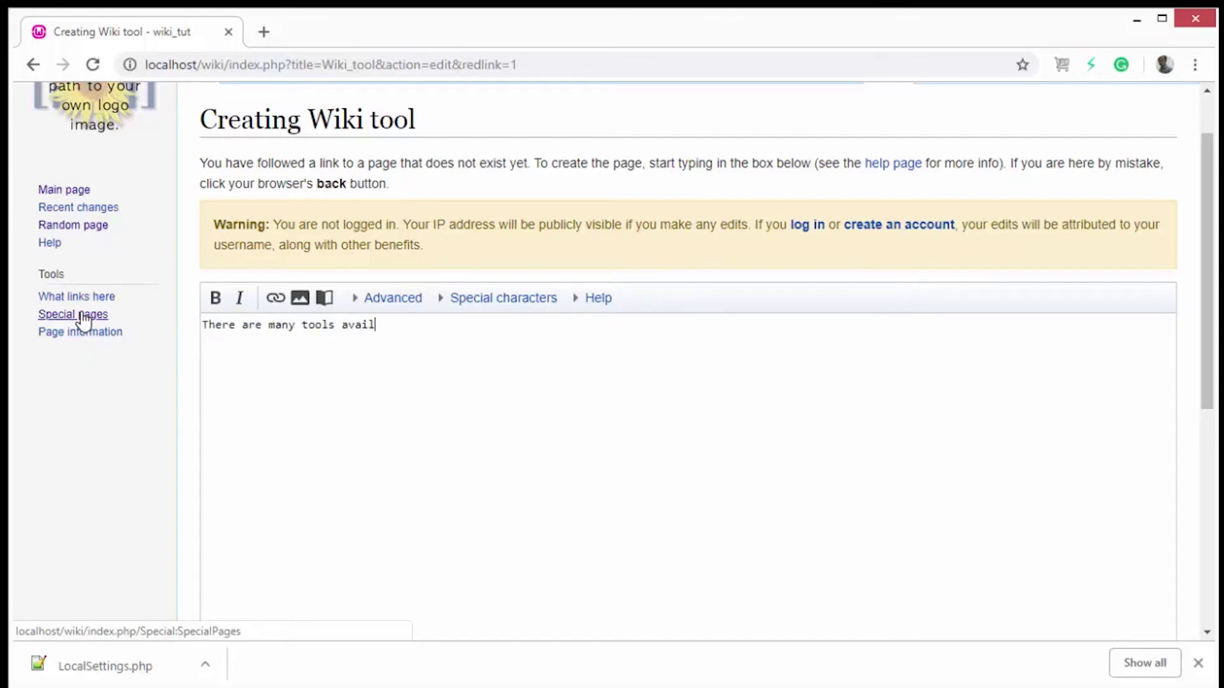
type("able like PBWorks Wiki Dots ")
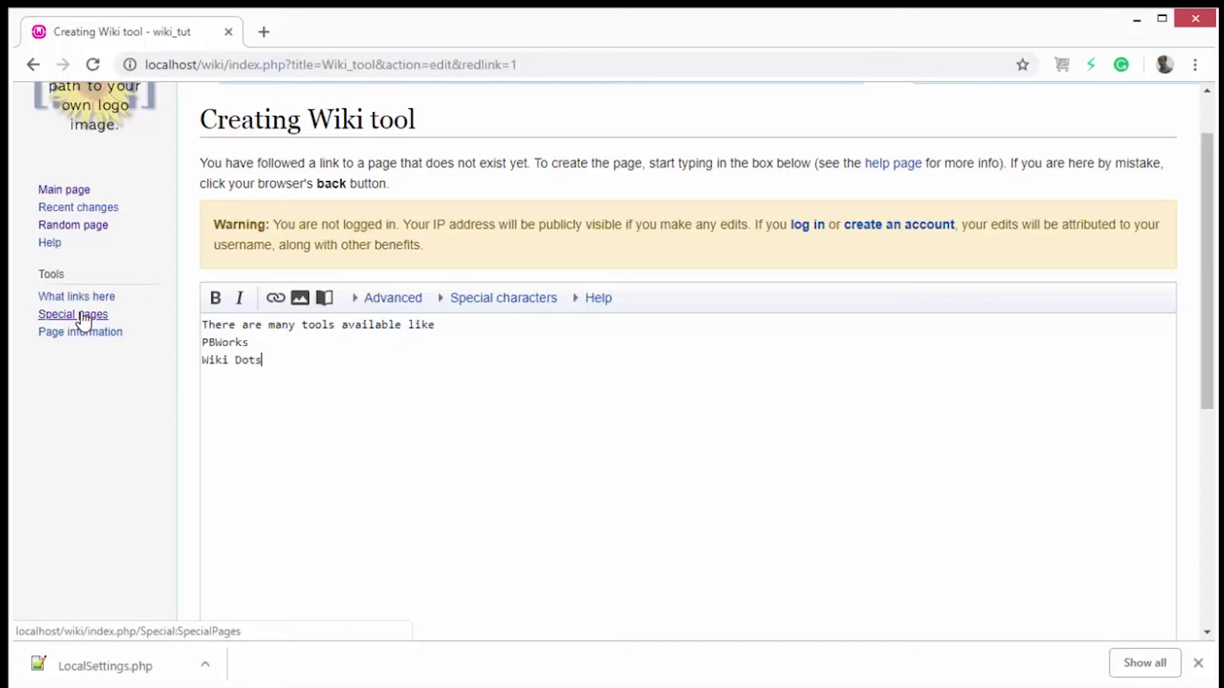
type("MediaWiki")
scroll(95, 404, "down", 5)
left_click(290, 489)
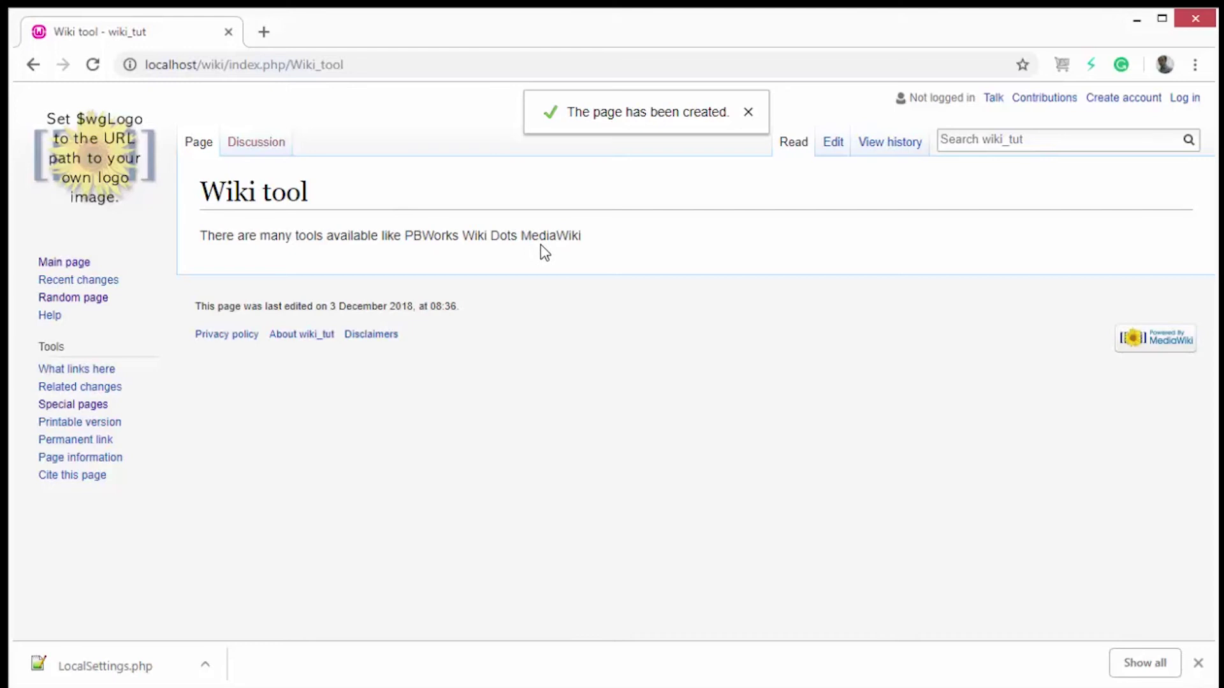
Step: Edit the Wiki tool page and add a <br> line break after "There are many tools available like"
left_click(835, 144)
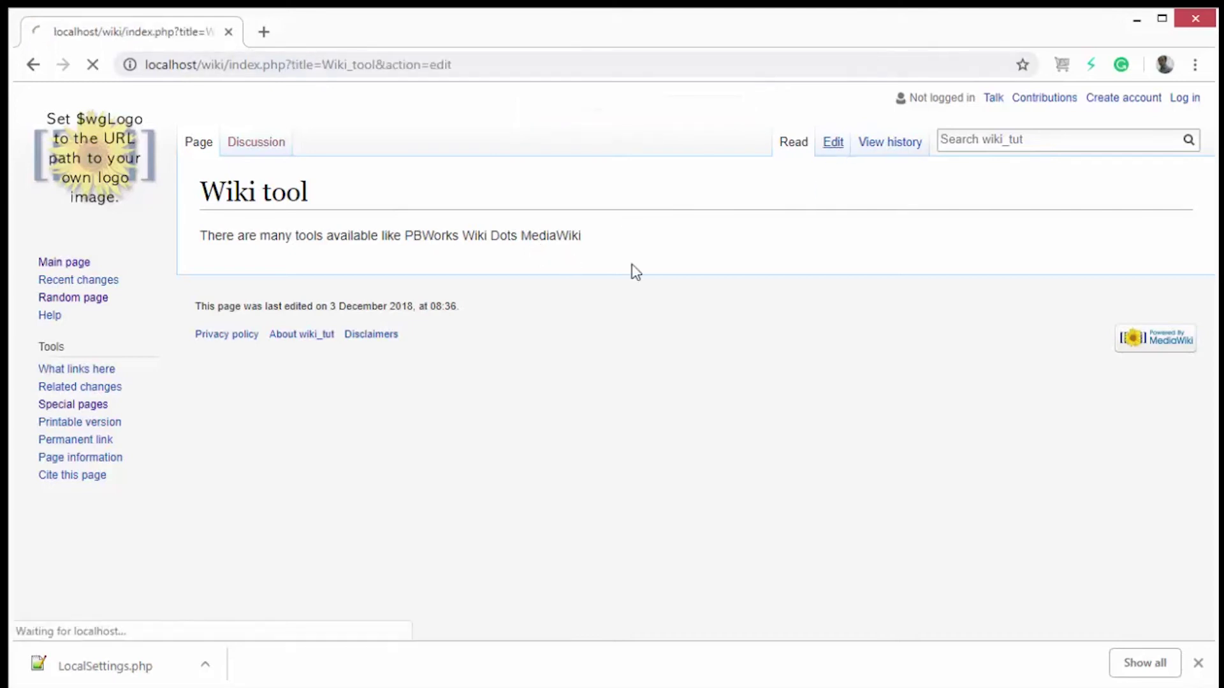
left_click(441, 350)
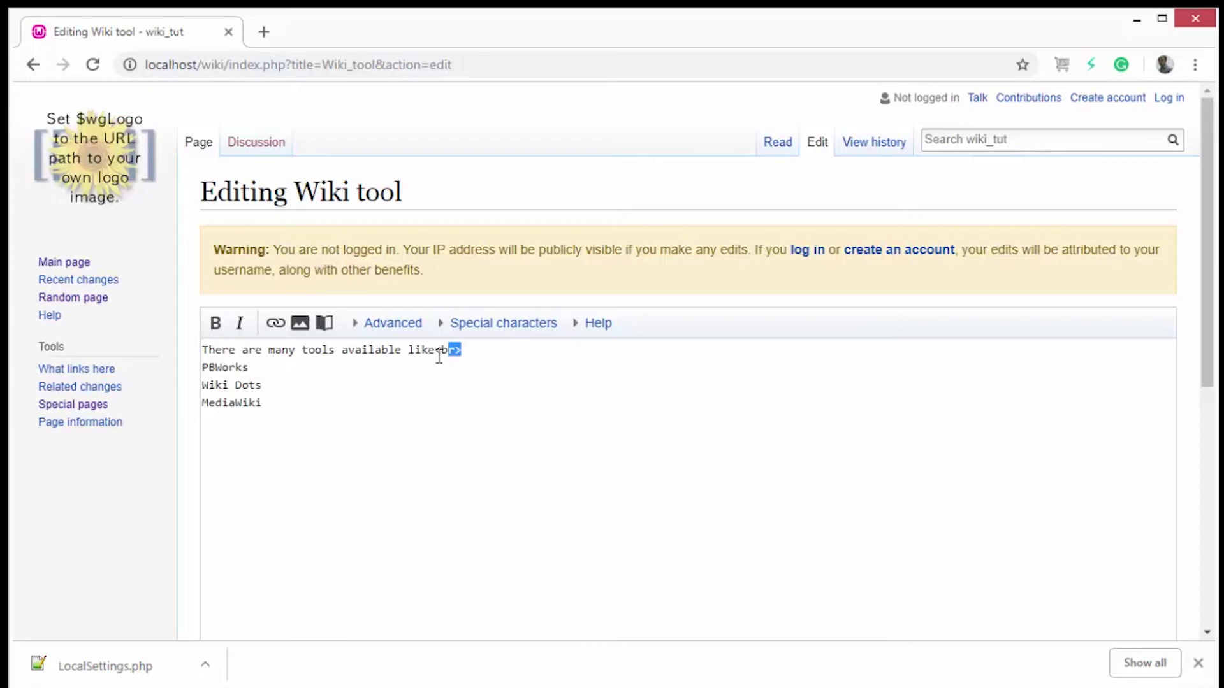
left_click(363, 369)
left_click(312, 414)
Step: Turn the PBWorks, Wiki Dots and MediaWiki lines into a bulleted list and save the page
left_click_drag(265, 402, 191, 361)
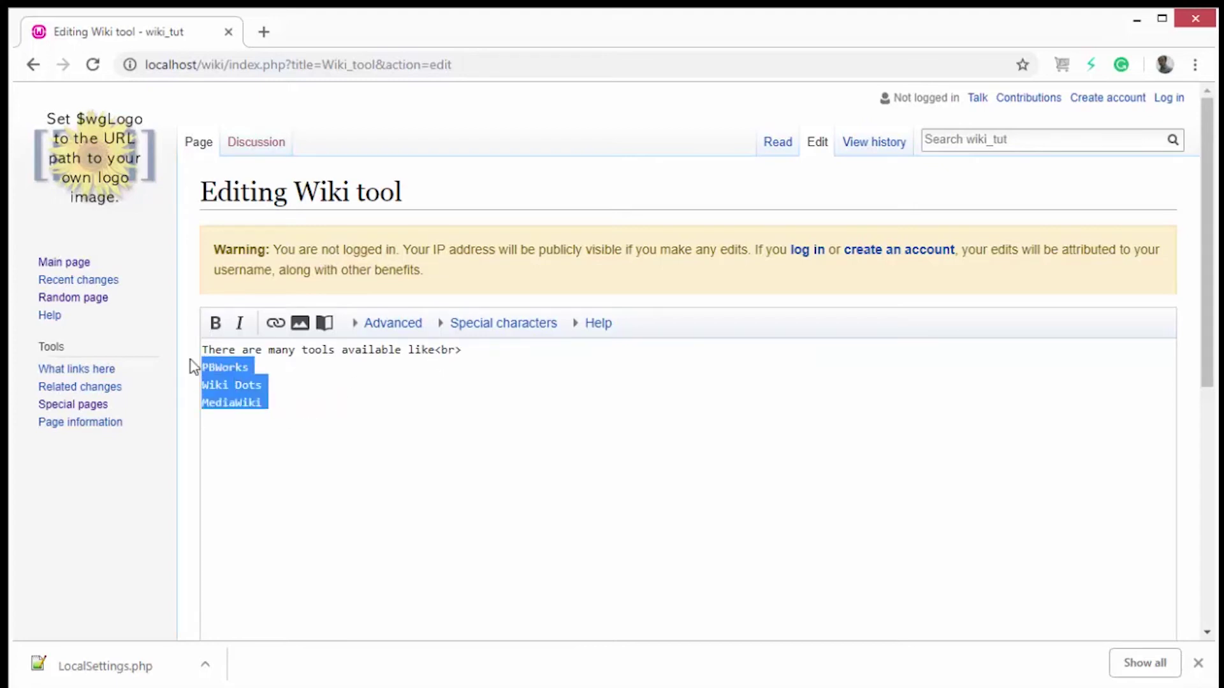
left_click(360, 323)
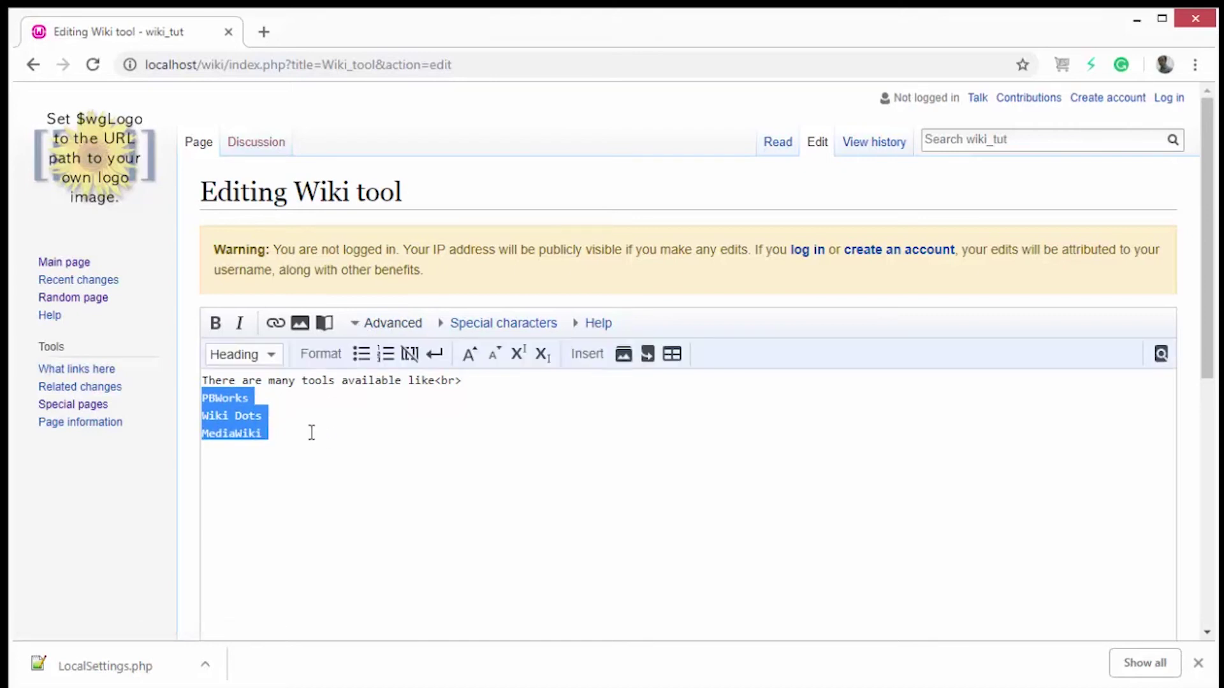
left_click(361, 355)
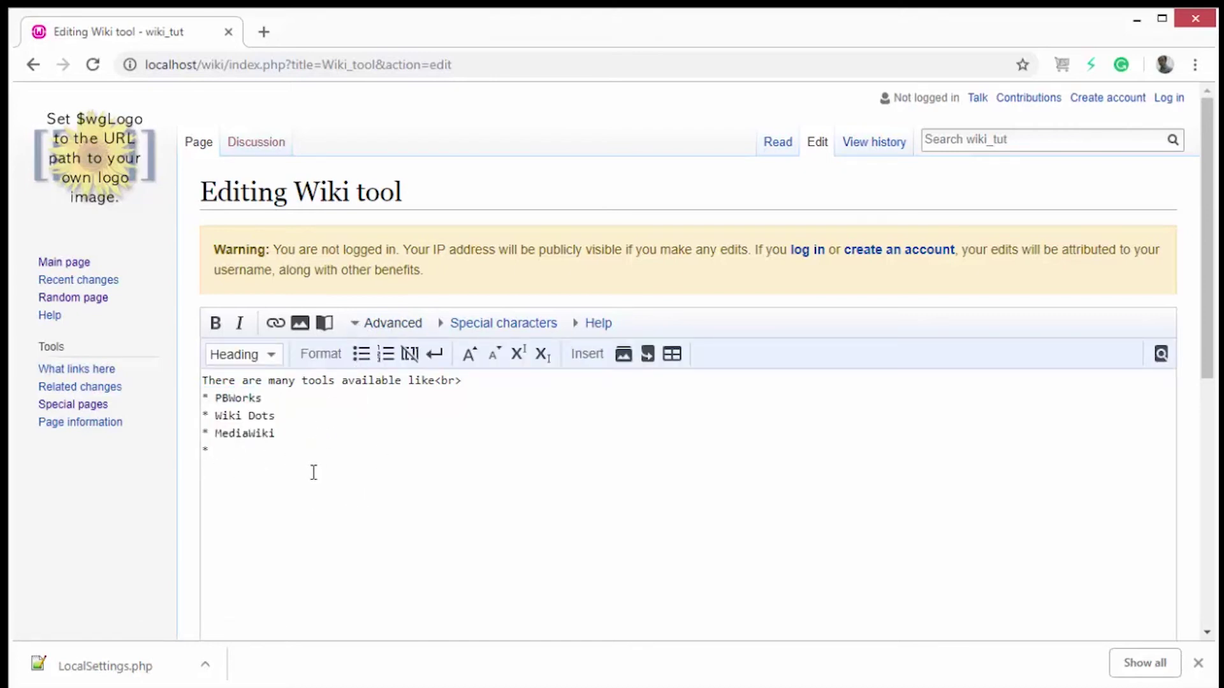
scroll(449, 506, "down", 10)
left_click(291, 488)
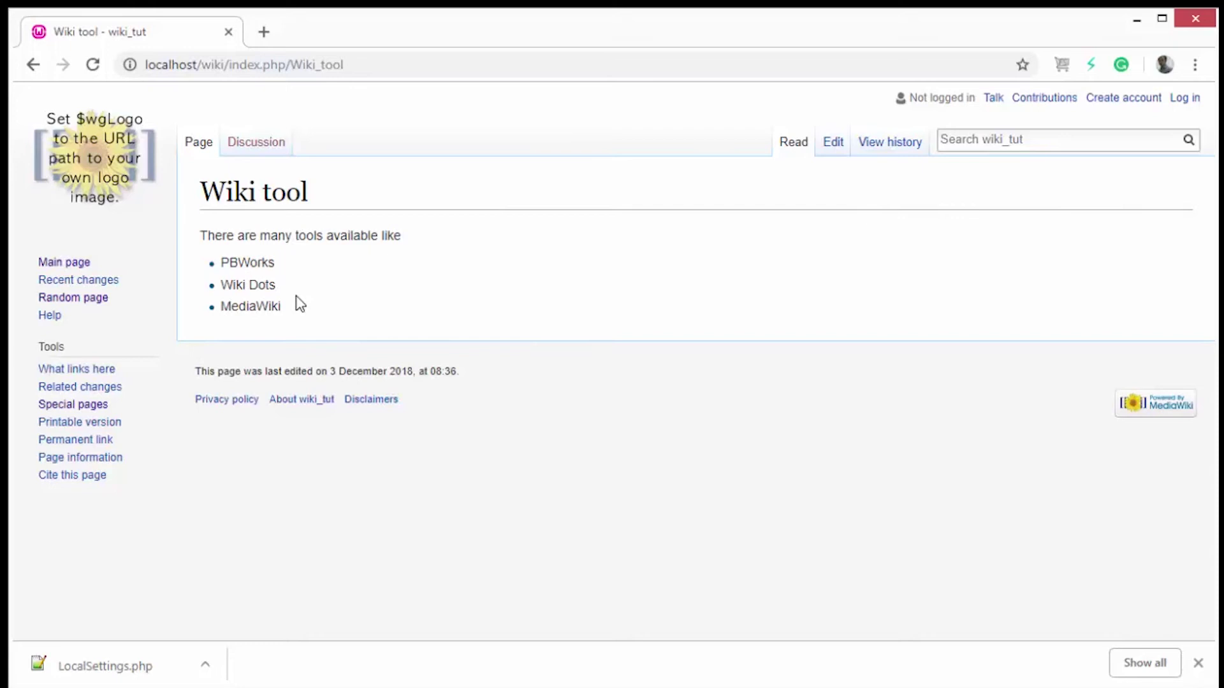
Step: Edit the Wiki tool page to add the level 1 heading "=Wiki Tools=" above the text, and save the page
left_click(829, 145)
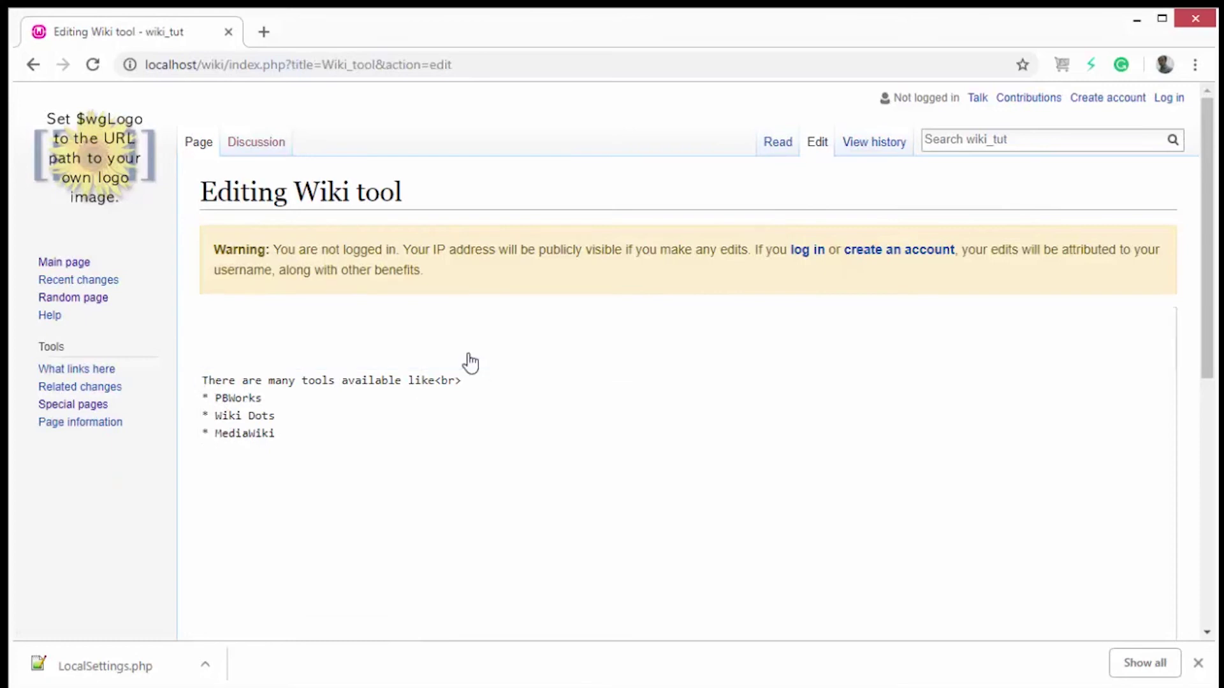
key("Return")
key("Up")
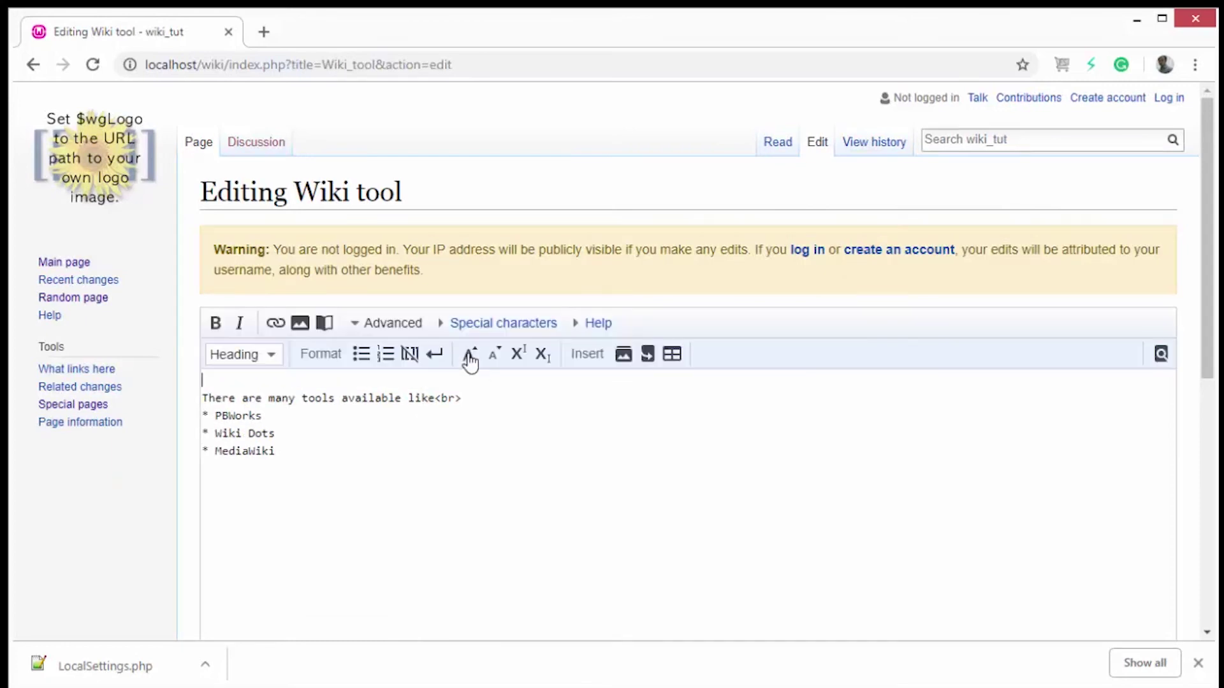
type("=Wiki Tools=")
scroll(459, 420, "down", 10)
left_click(307, 487)
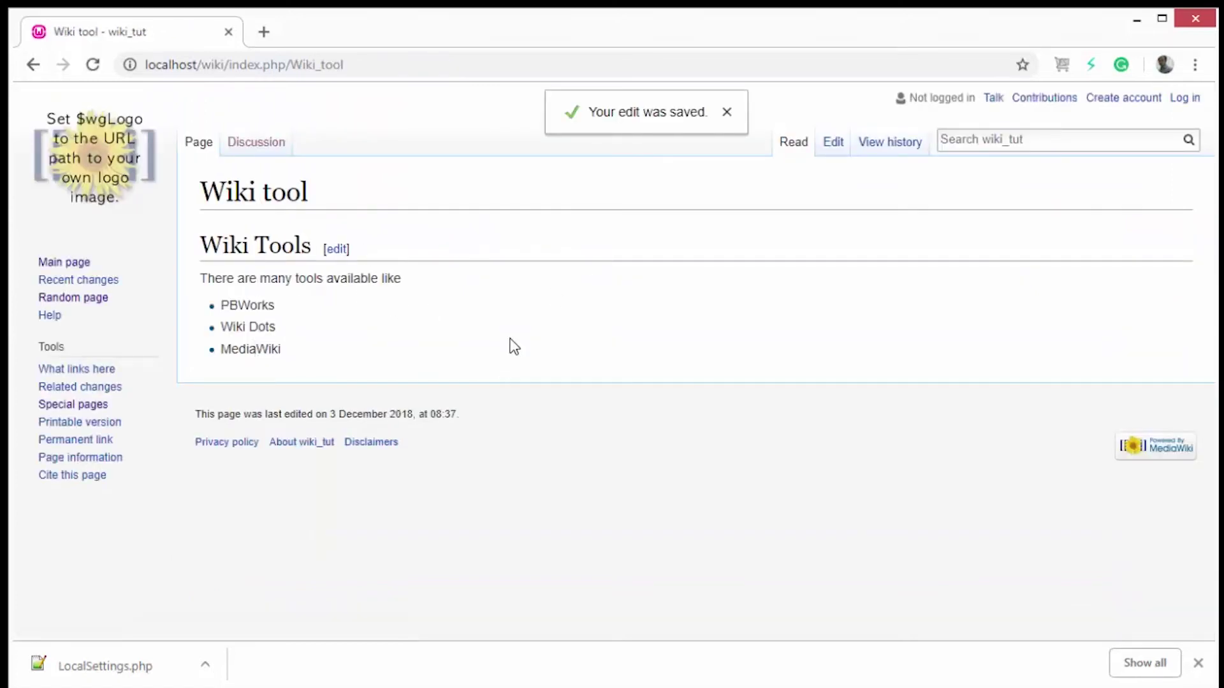
Step: Add the headings "==PBWorks==" and "===SubSub heading===" below the bulleted list and save the page
left_click(834, 144)
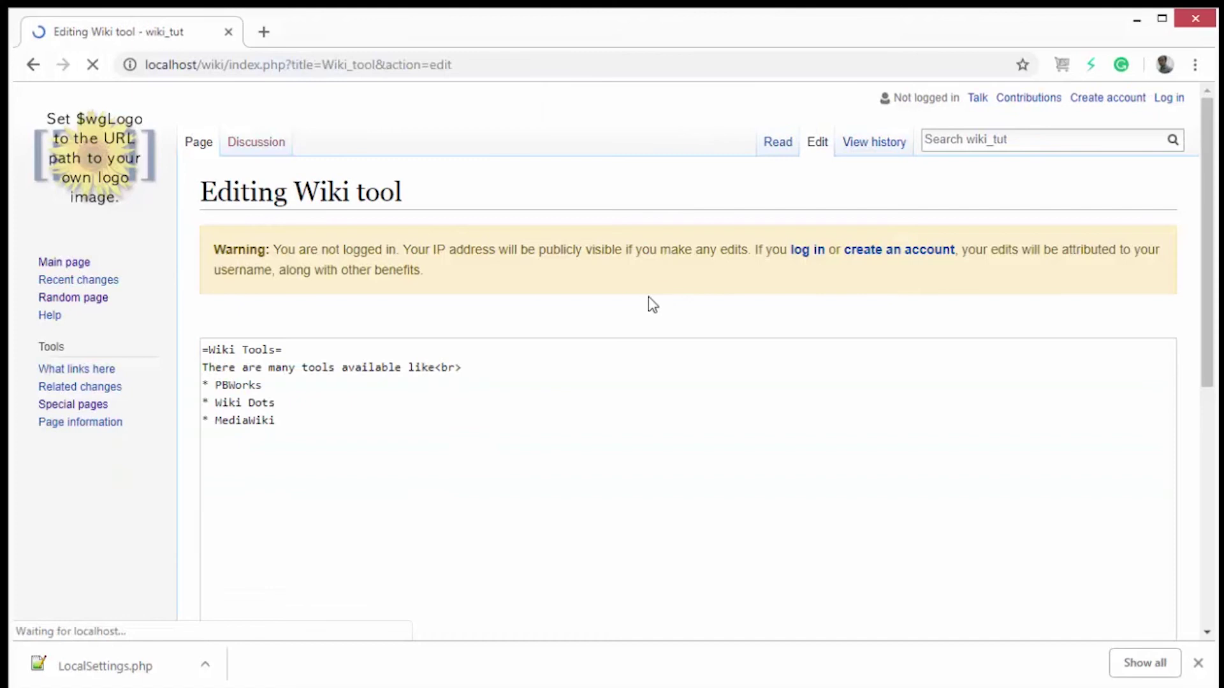
left_click(359, 489)
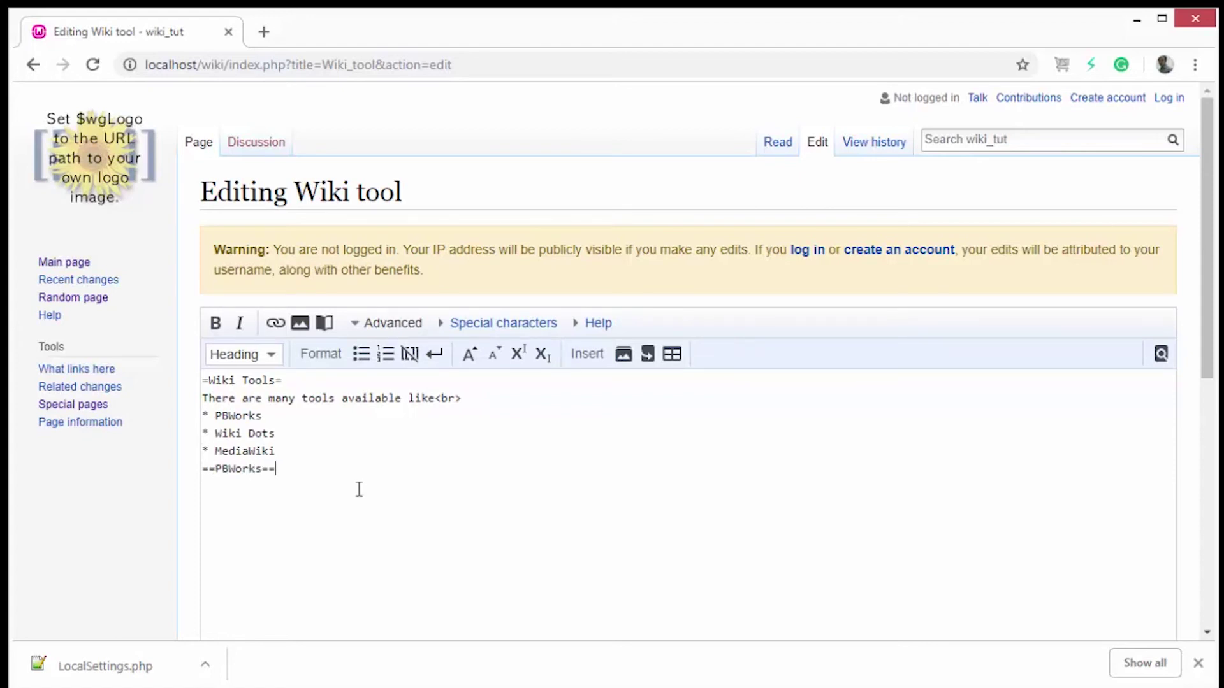
type("===SubSub heading===")
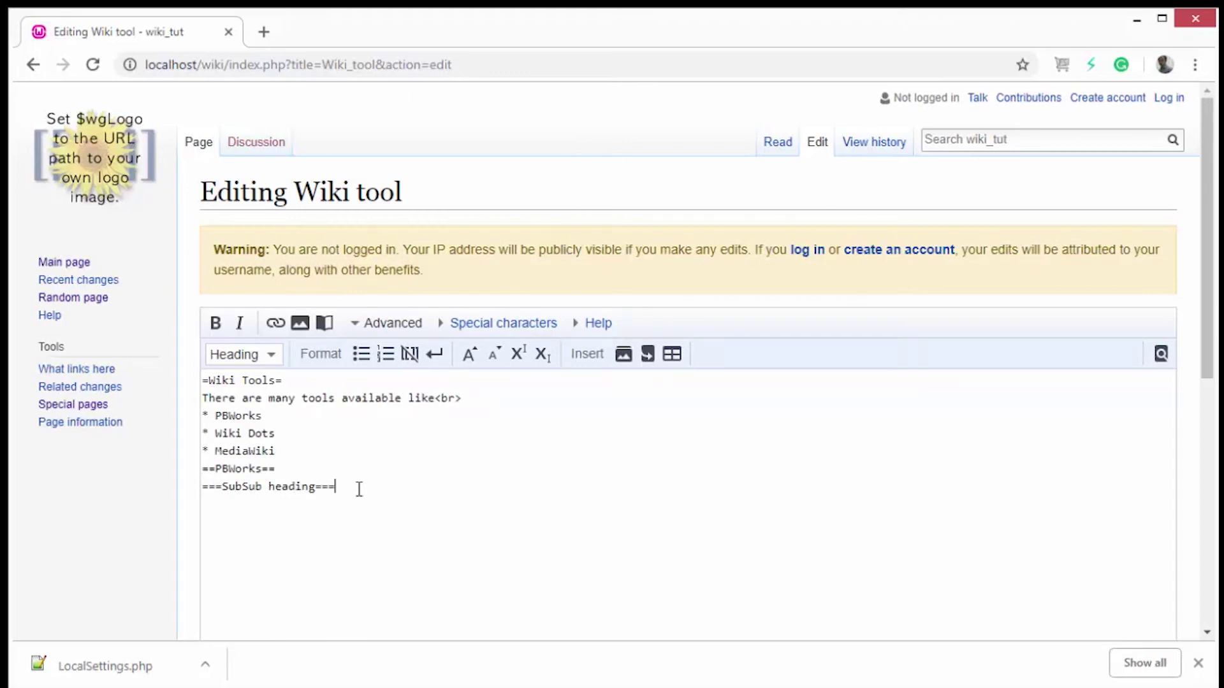
scroll(393, 440, "down", 8)
left_click(303, 480)
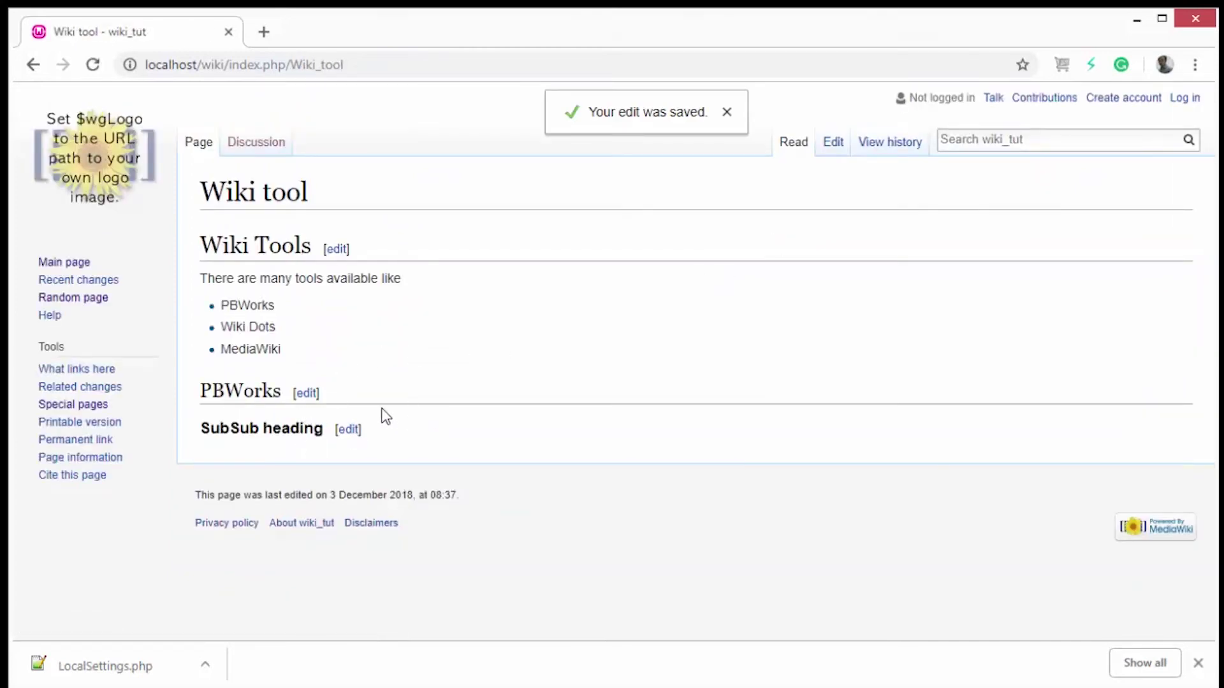
Step: Edit the page to add the heading "==MediaWiki==" at the end, with a "----" horizontal rule above it
left_click(833, 141)
left_click(354, 486)
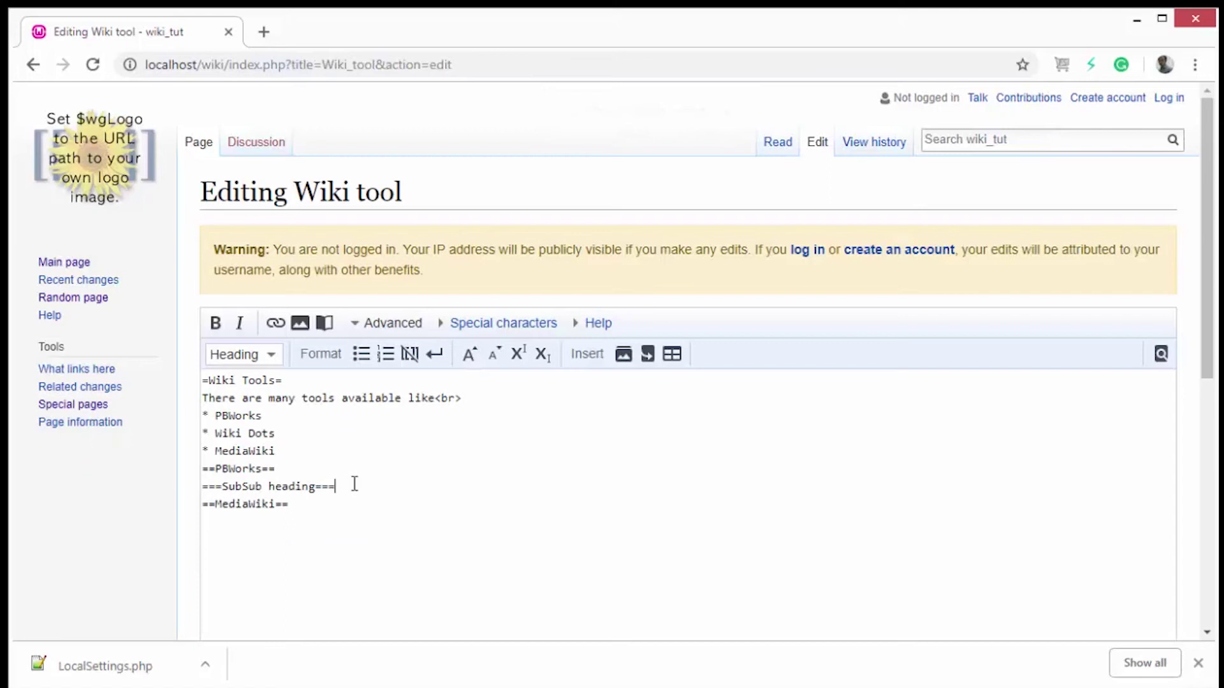
key("Return")
type("----")
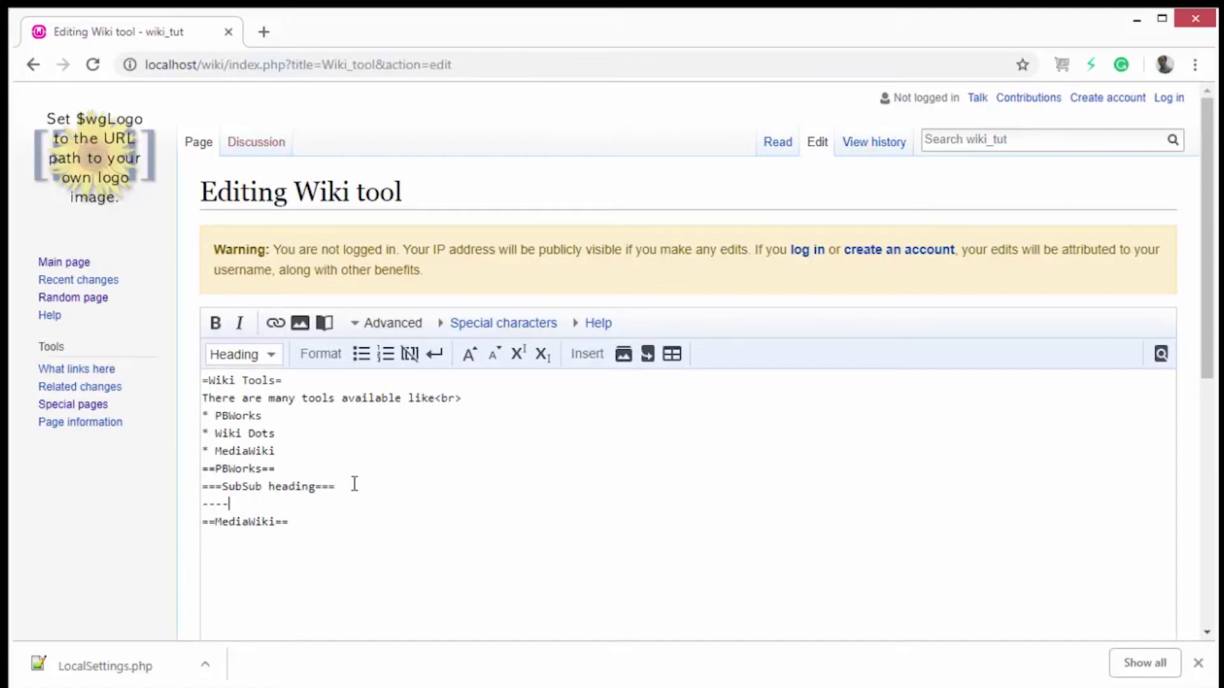
Step: Insert a horizontal rule between the bulleted list and the PBWorks heading, and save the page
left_click(335, 469)
left_click(344, 459)
key("Return")
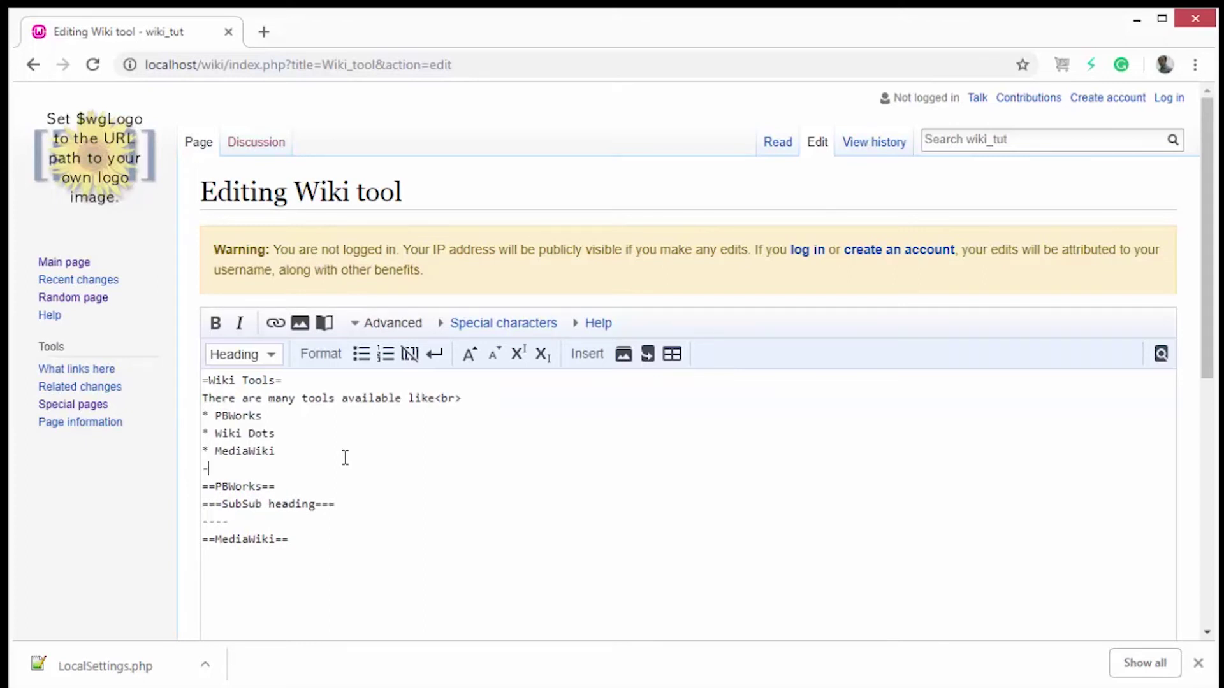
scroll(350, 485, "down", 5)
left_click(321, 504)
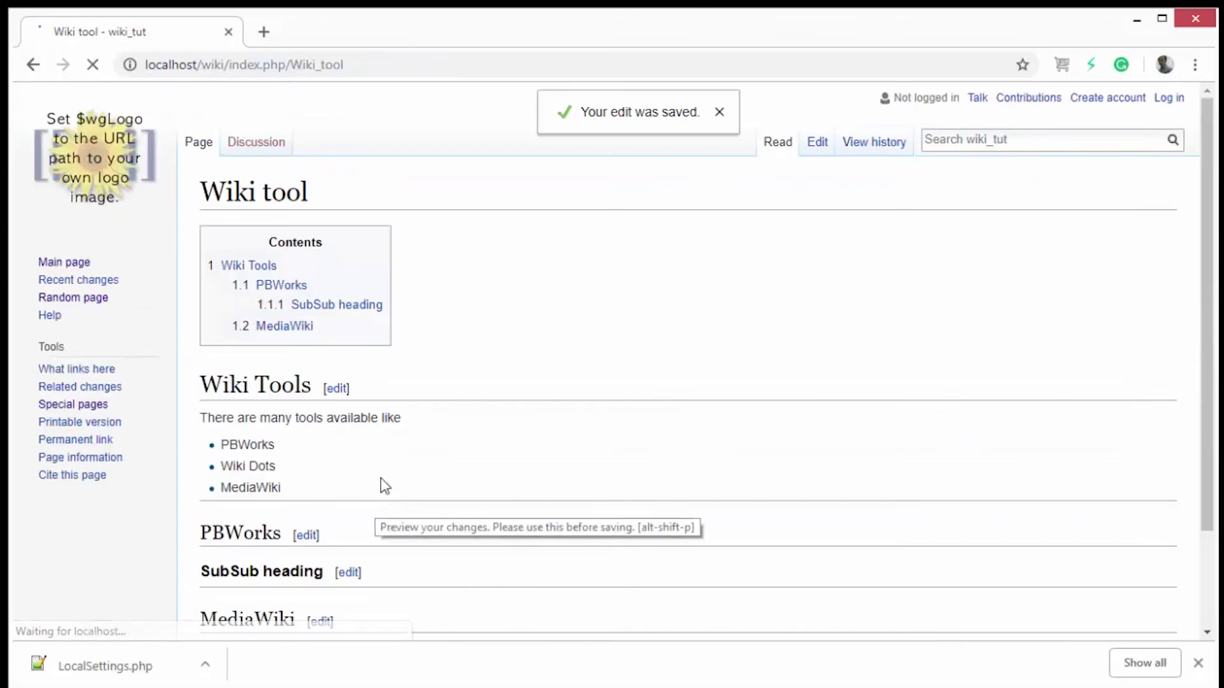
Step: Edit the PBWorks section to add the line "Here are the deatails of PBWorks" under its heading, and save the changes
scroll(248, 387, "down", 2)
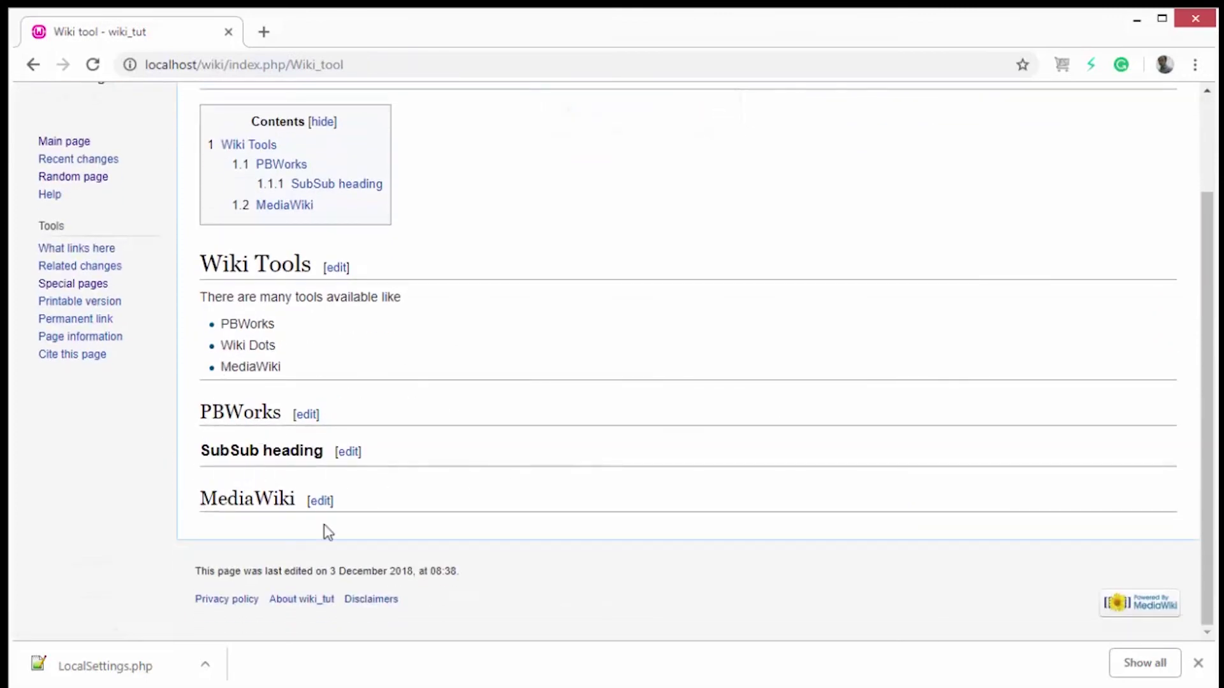
scroll(574, 530, "up", 2)
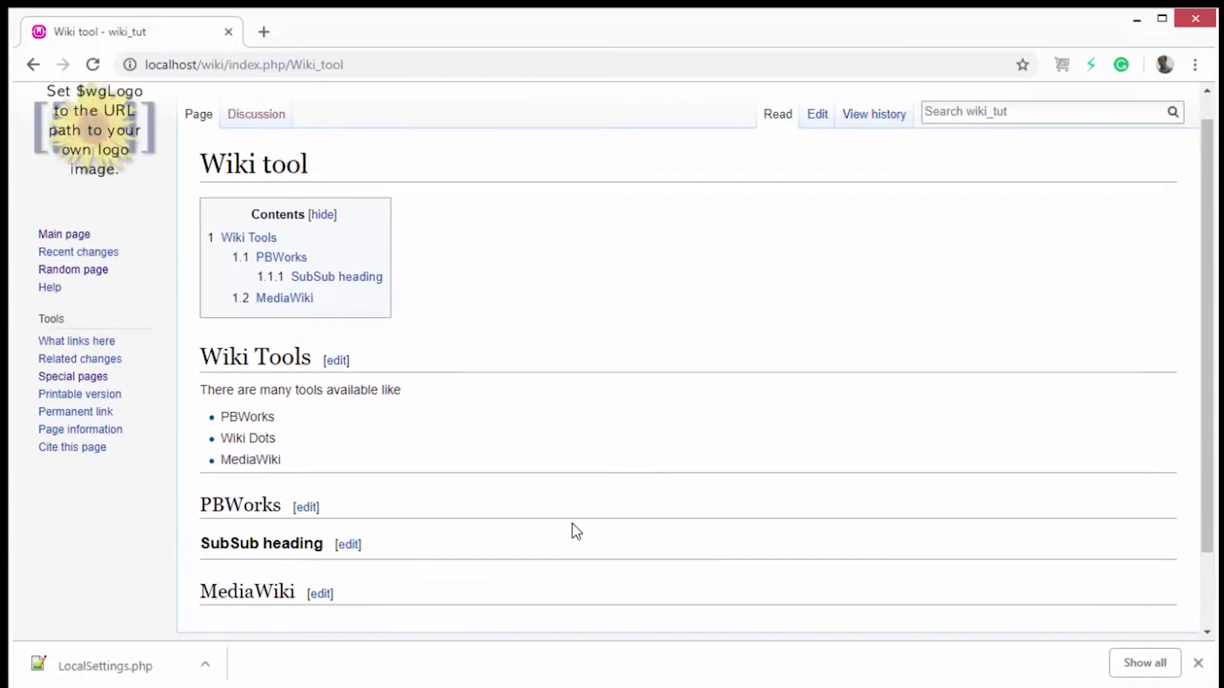
scroll(382, 382, "down", 2)
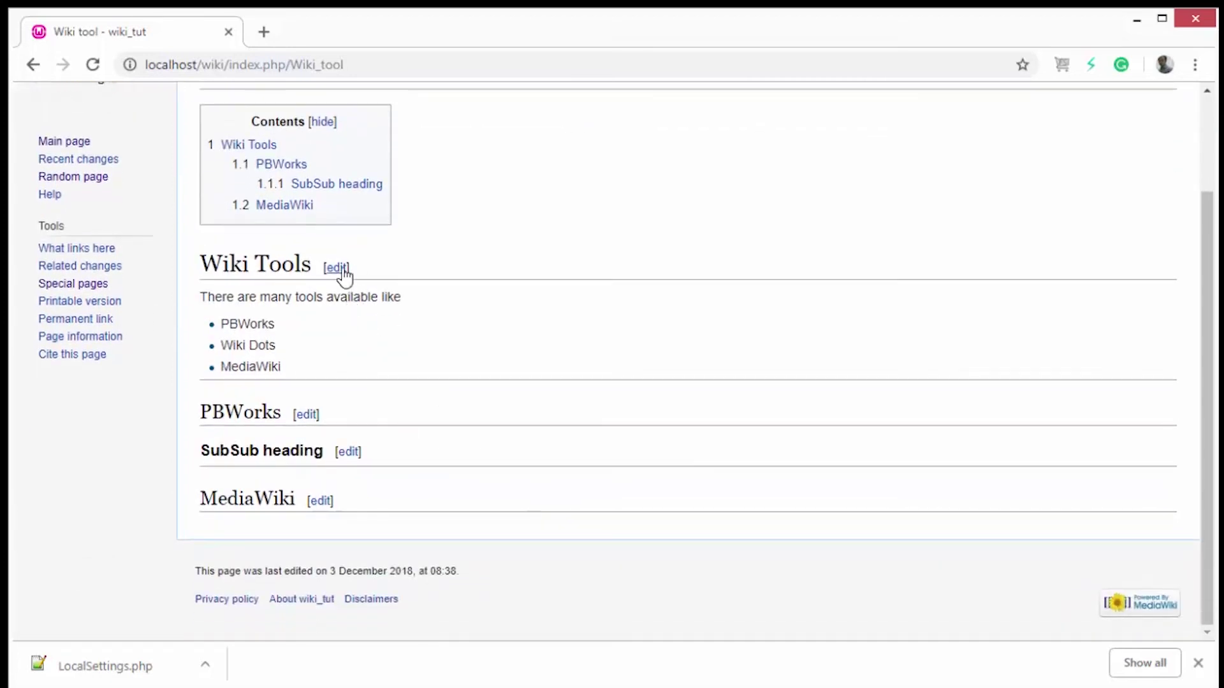
left_click(306, 415)
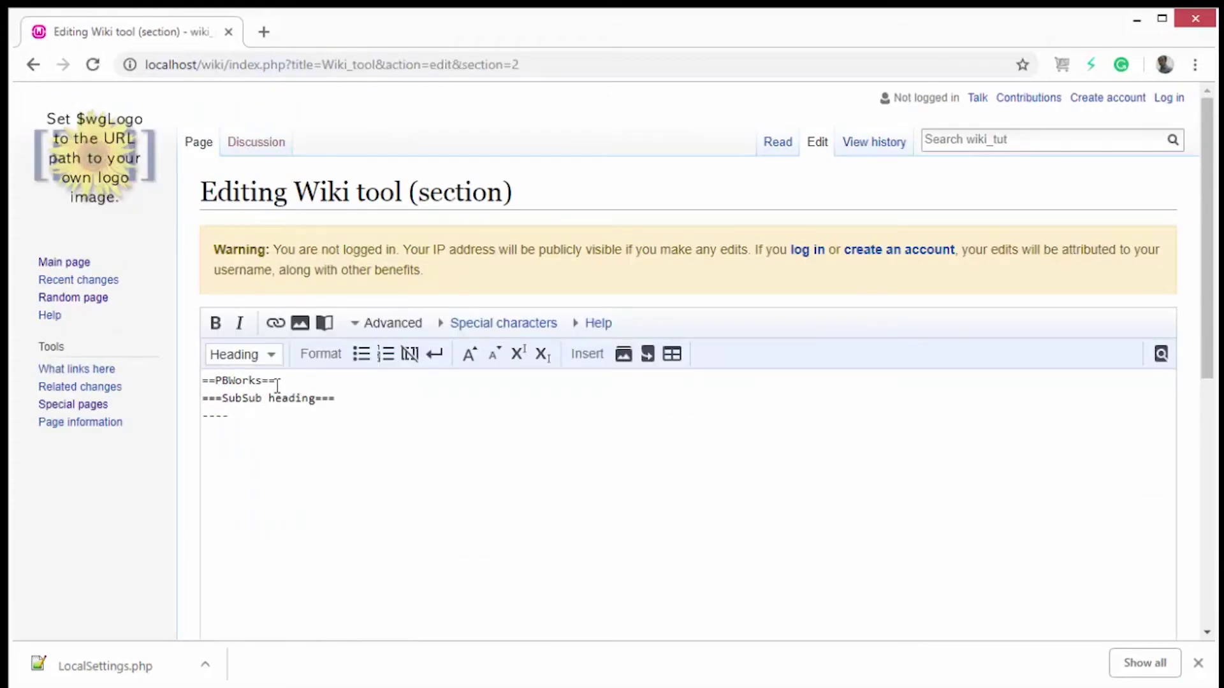
key("Return")
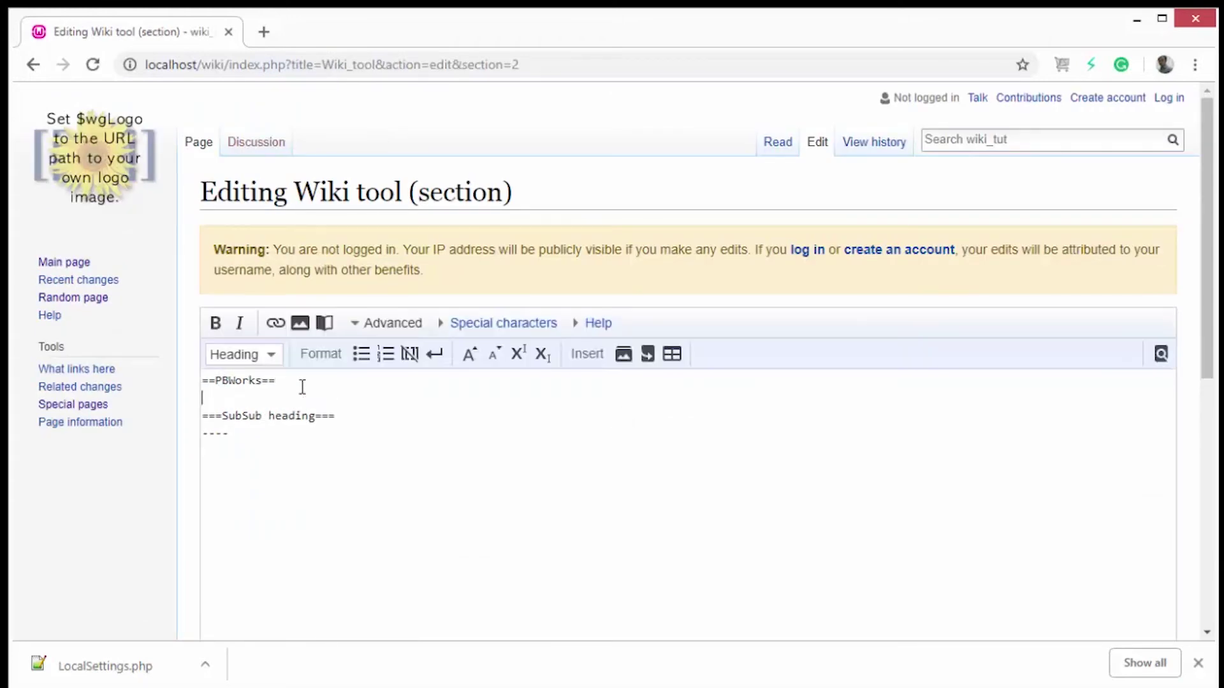
type("Here are the deatai")
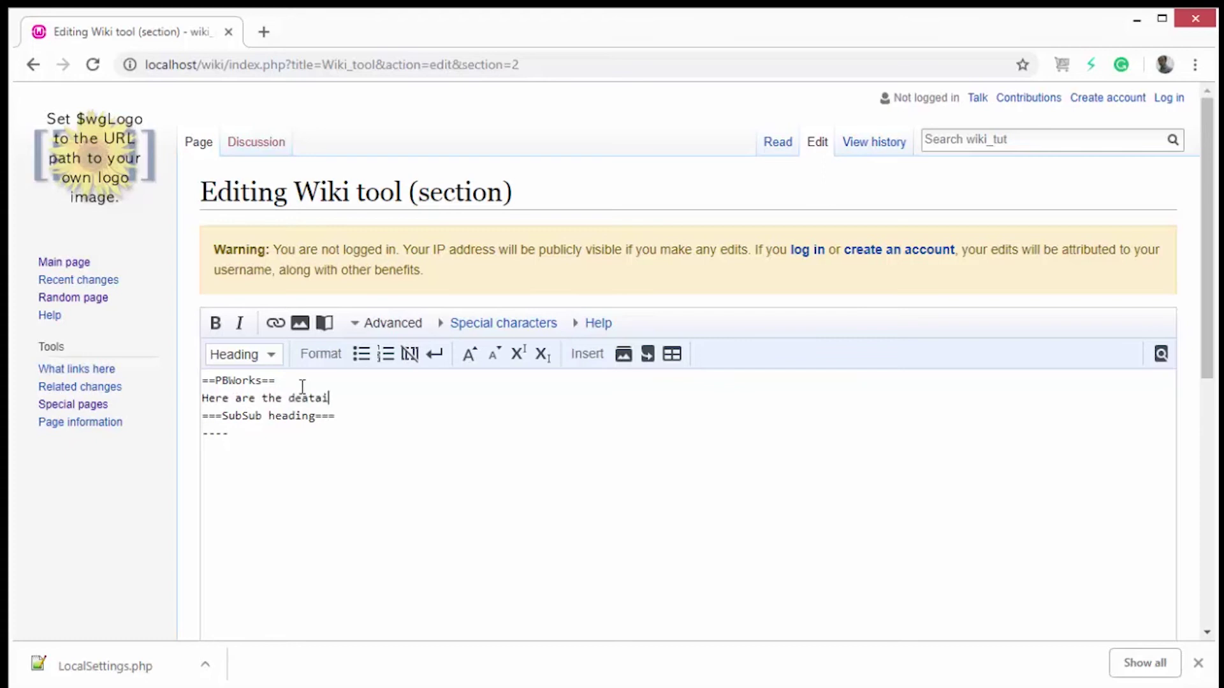
type("ls of PBWorks")
scroll(302, 387, "down", 10)
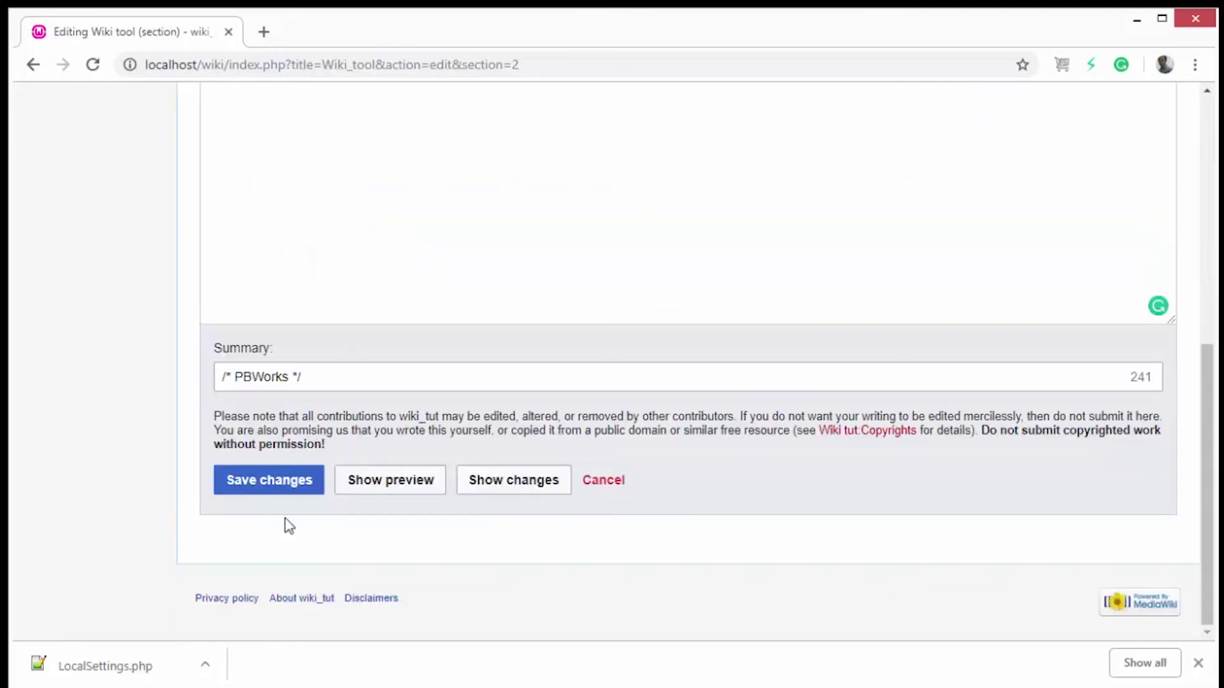
left_click(270, 490)
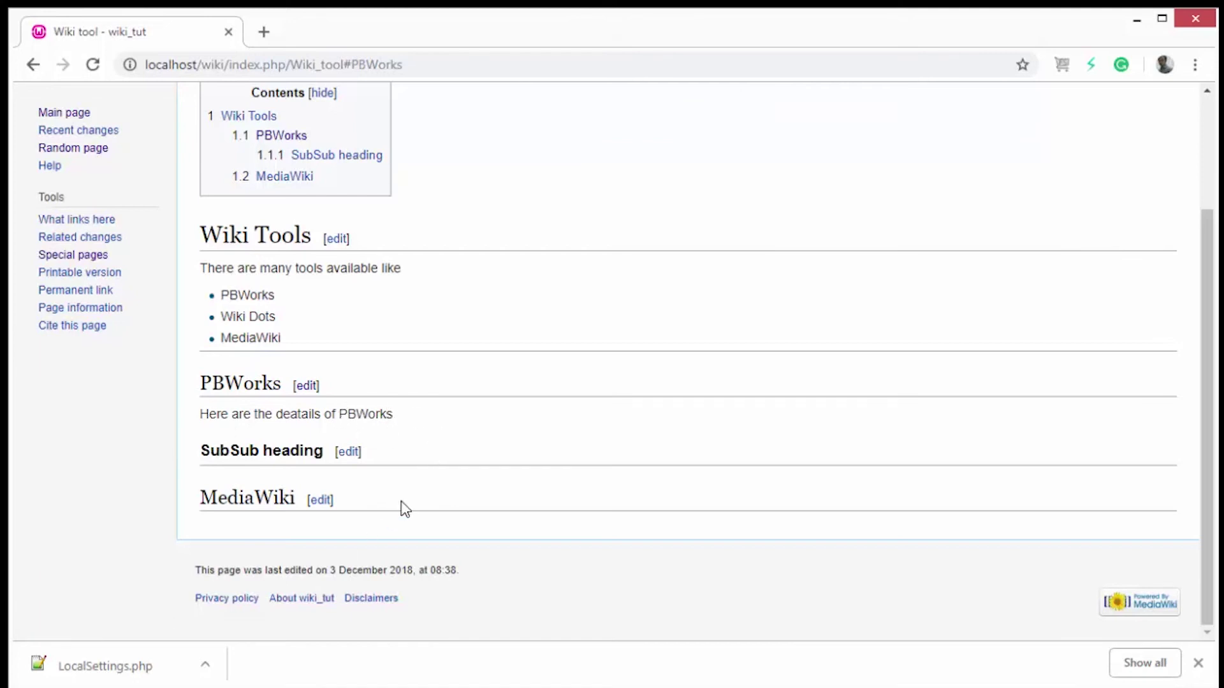
Step: Turn the word PBWorks in the section's sentence into the internal link [[PBWorks]] and save the changes
scroll(399, 505, "up", 3)
left_click(308, 537)
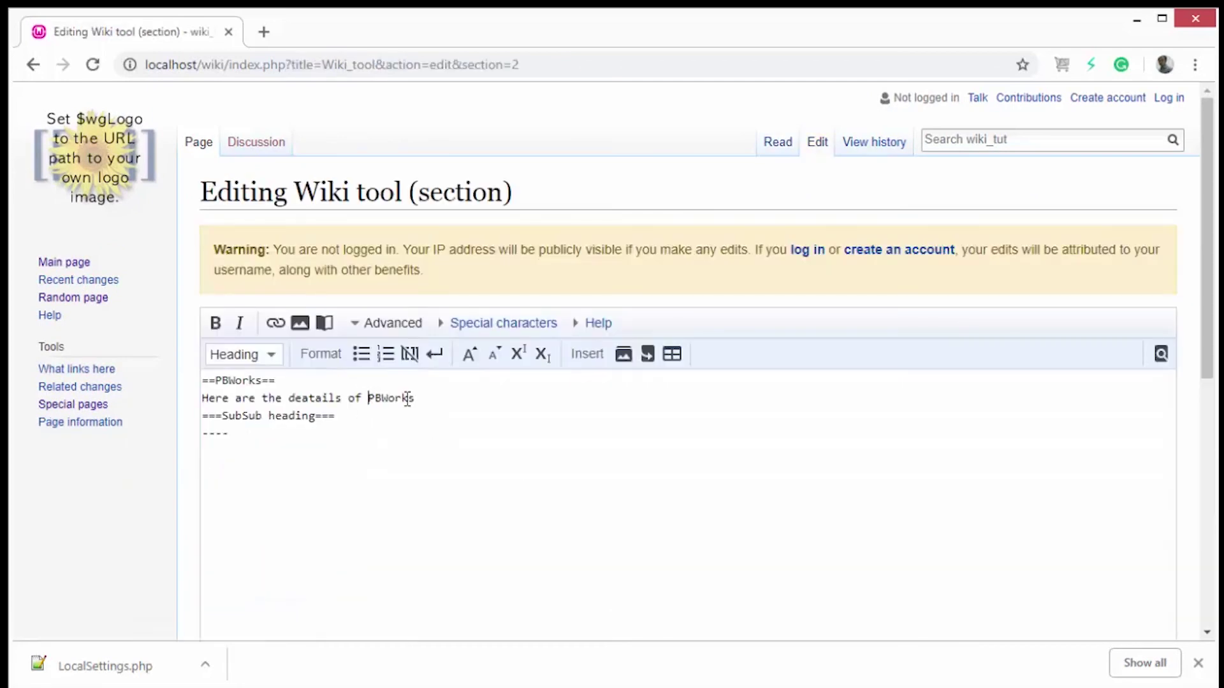
type("[[")
scroll(508, 402, "down", 10)
left_click(281, 479)
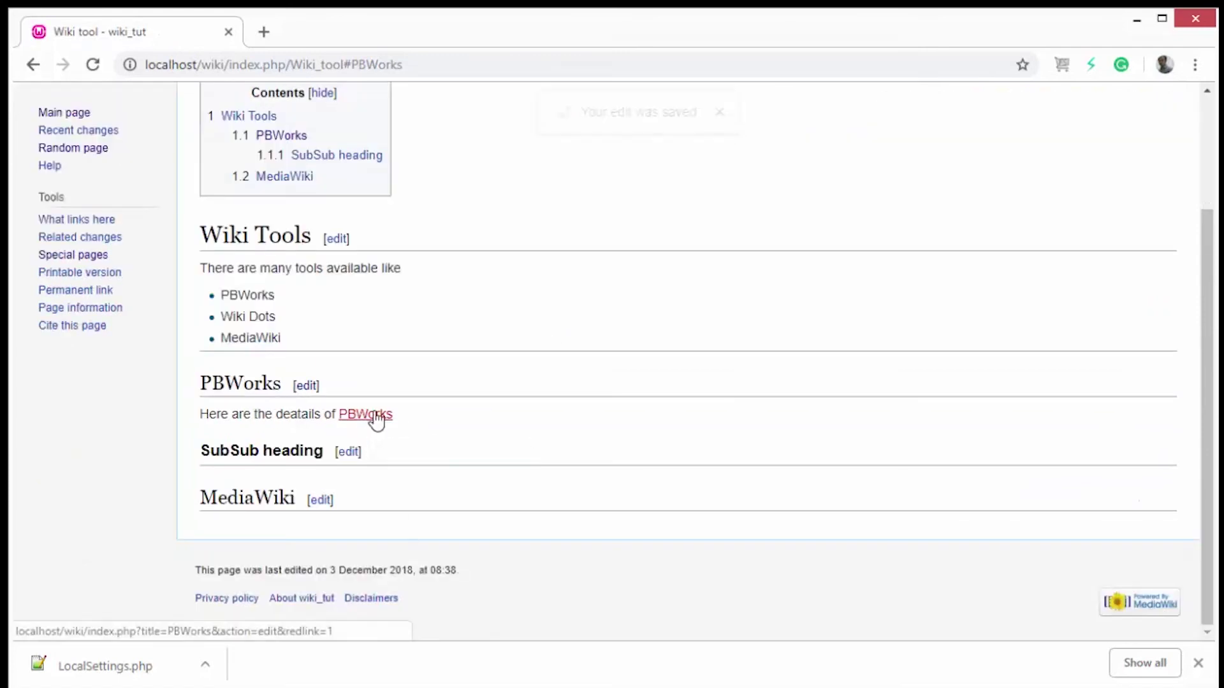
Step: Create the linked PBWorks page with the text "Here is the page for PBWorks" and "[[wiki tool]]" on the next line, and save it
left_click(366, 415)
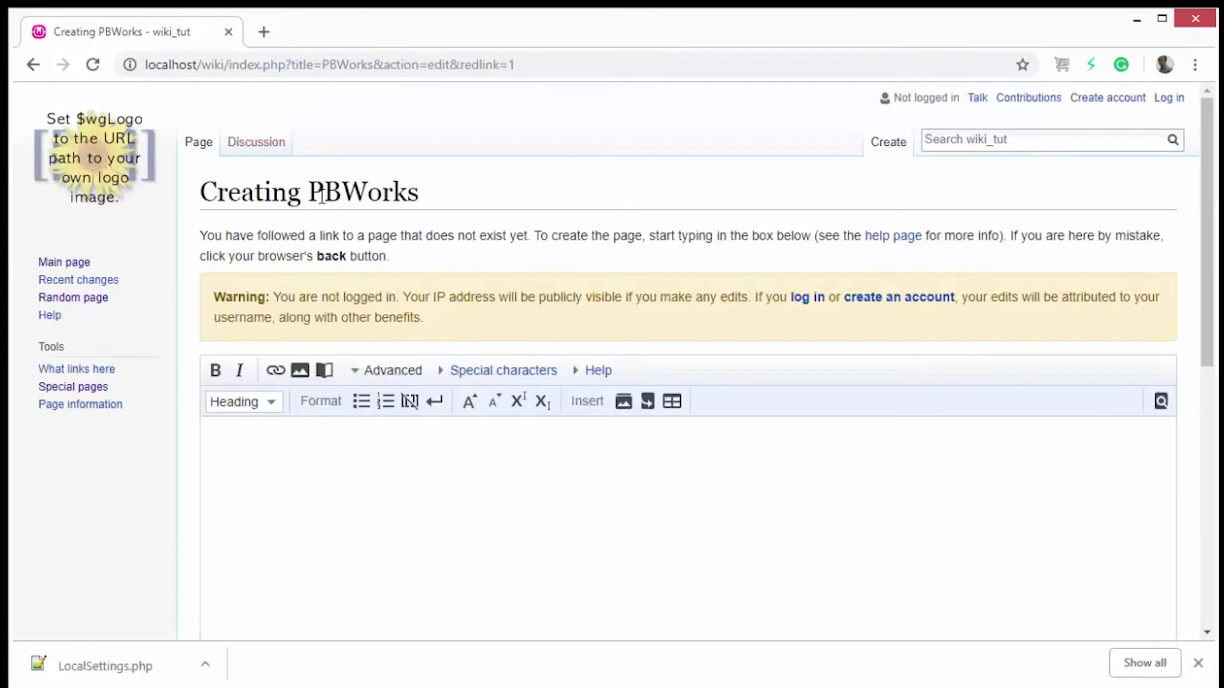
scroll(440, 429, "down", 3)
type("Here is the page for PBWorks")
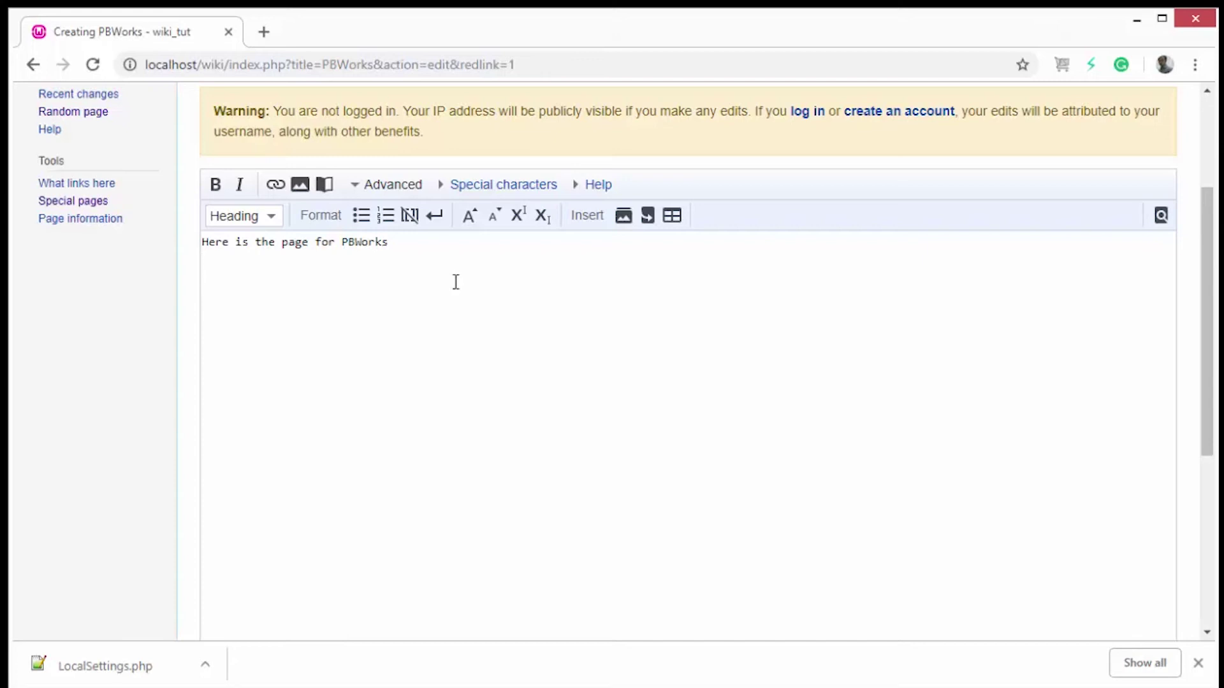
key("Return")
type("[[wiki tool]]")
scroll(459, 347, "down", 5)
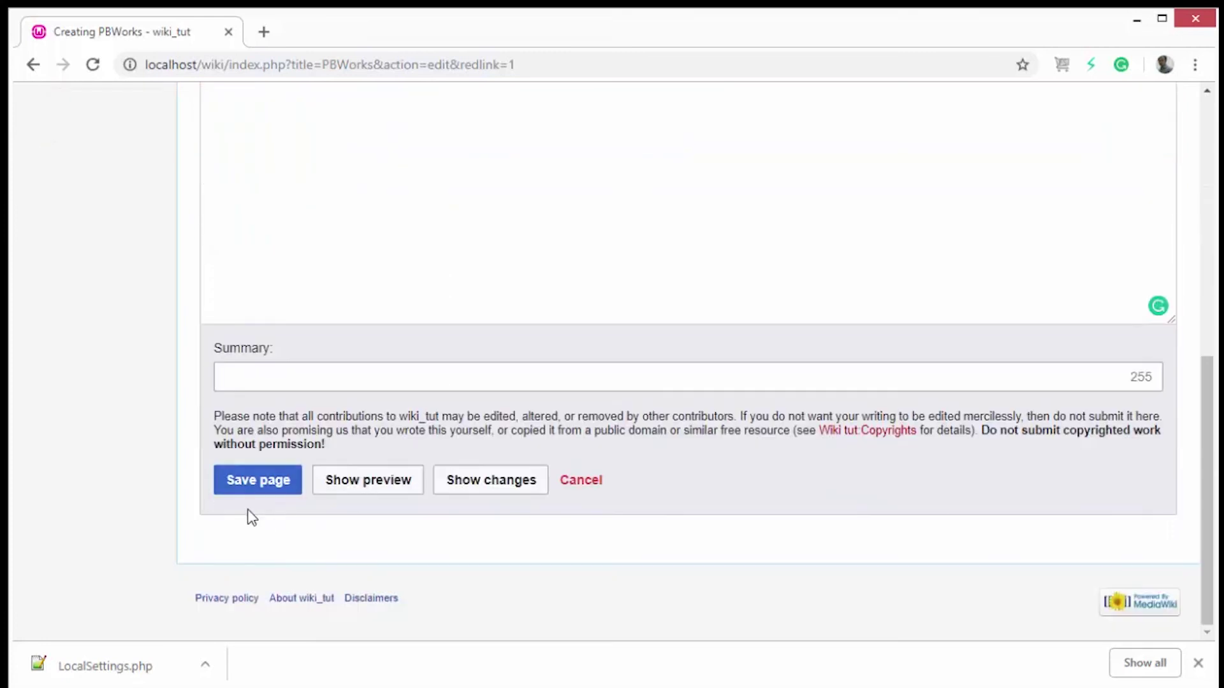
left_click(269, 481)
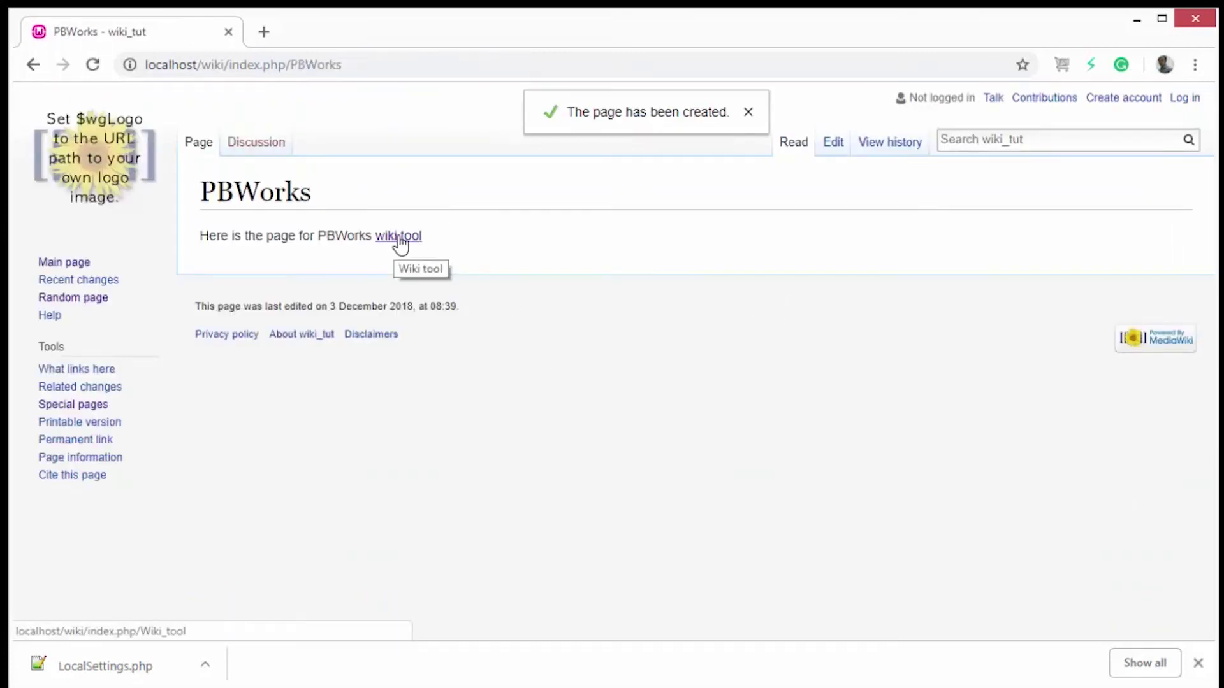
Step: Edit the PBWorks page to insert three <br> line breaks between the sentence and the wiki tool link
left_click(839, 143)
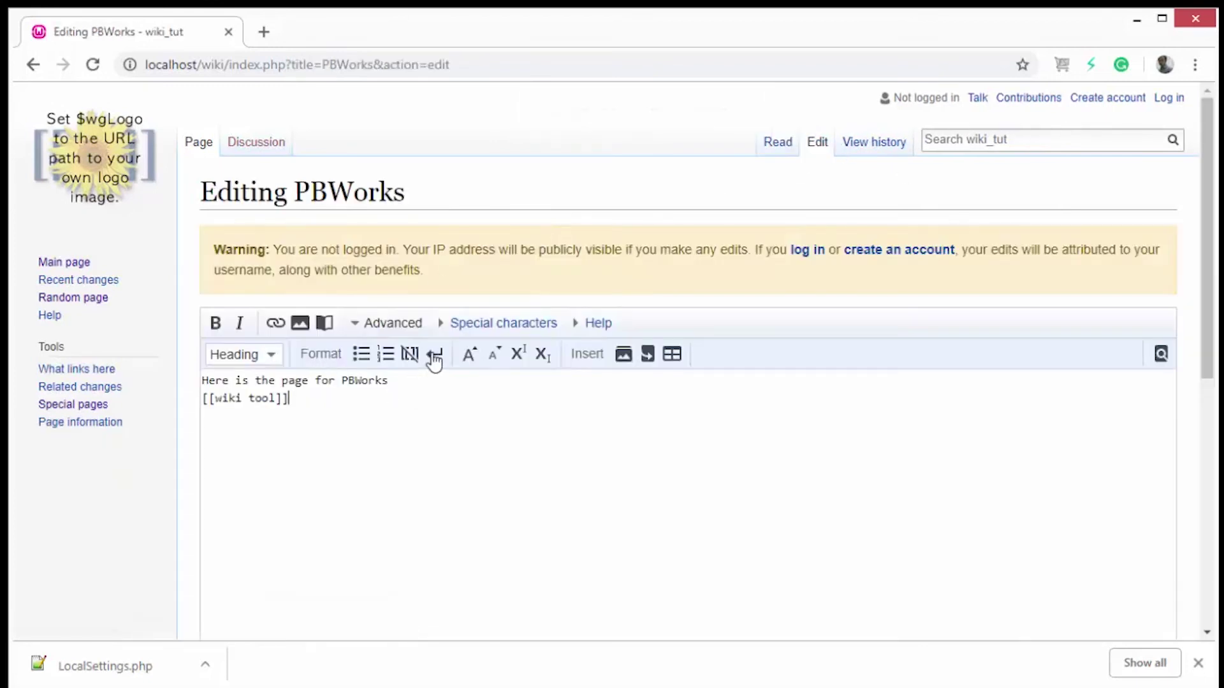
left_click(396, 380)
left_click(434, 355)
left_click(435, 354)
left_click(434, 354)
left_click(344, 451)
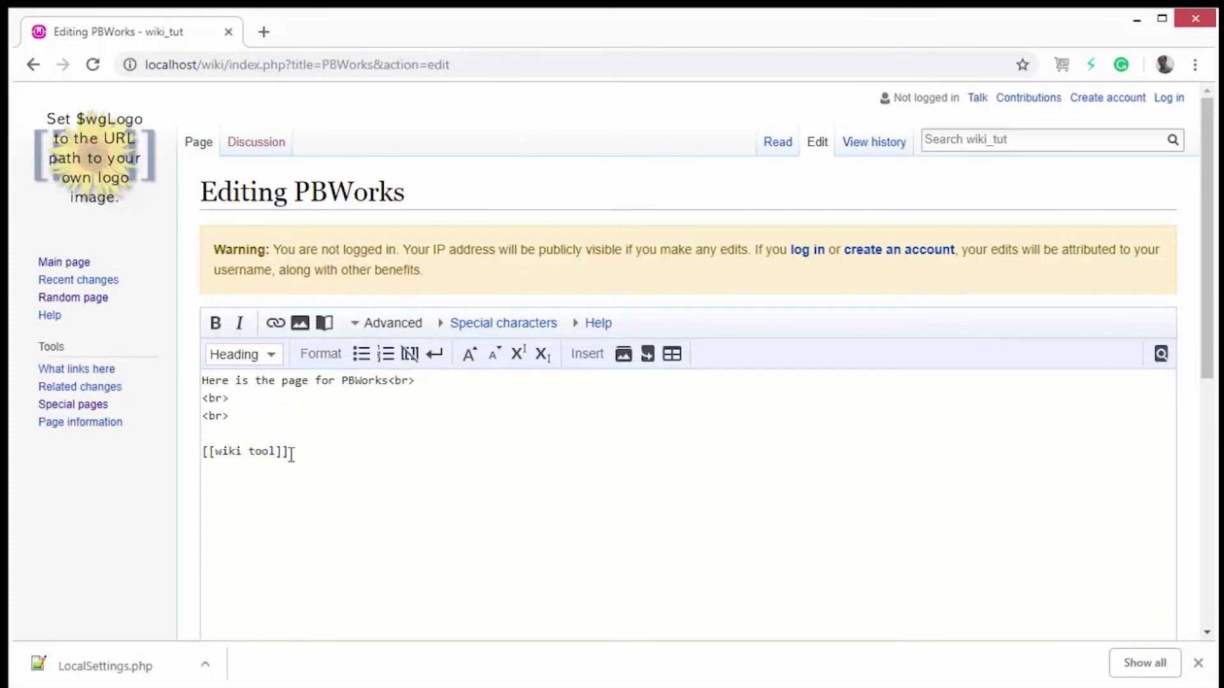
Step: Add "link to" in front of the [[wiki tool]] link and save the PBWorks page
left_click(205, 451)
type("1ink to")
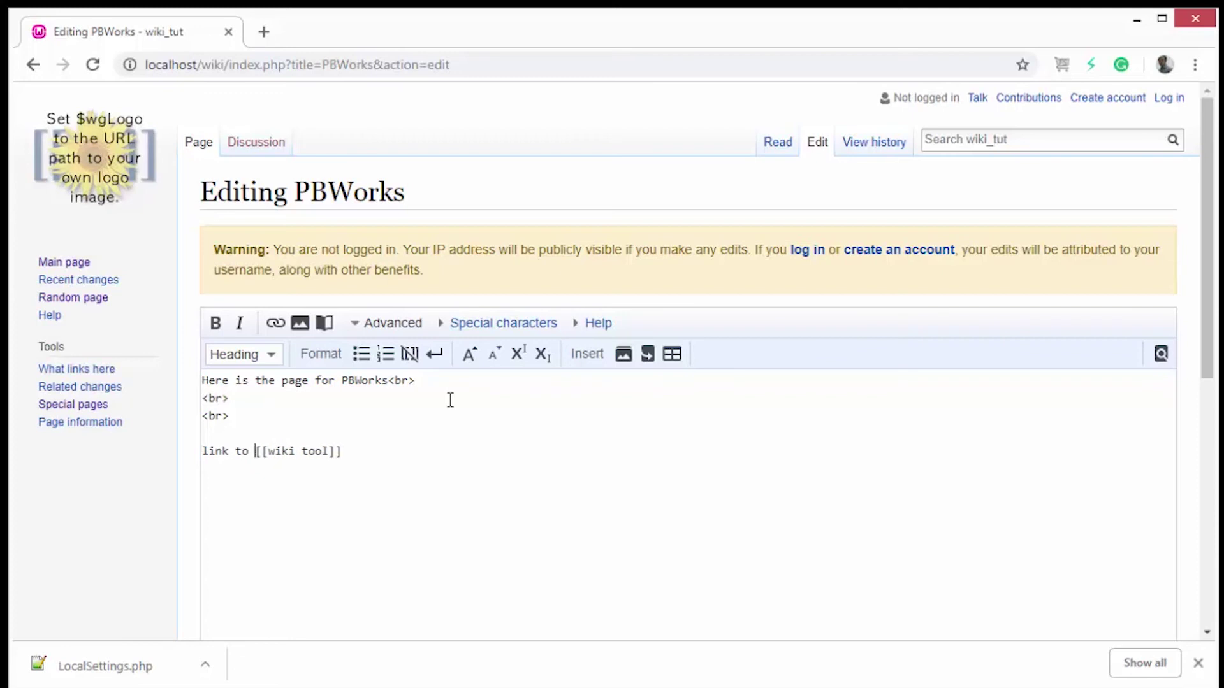
scroll(459, 421, "down", 7)
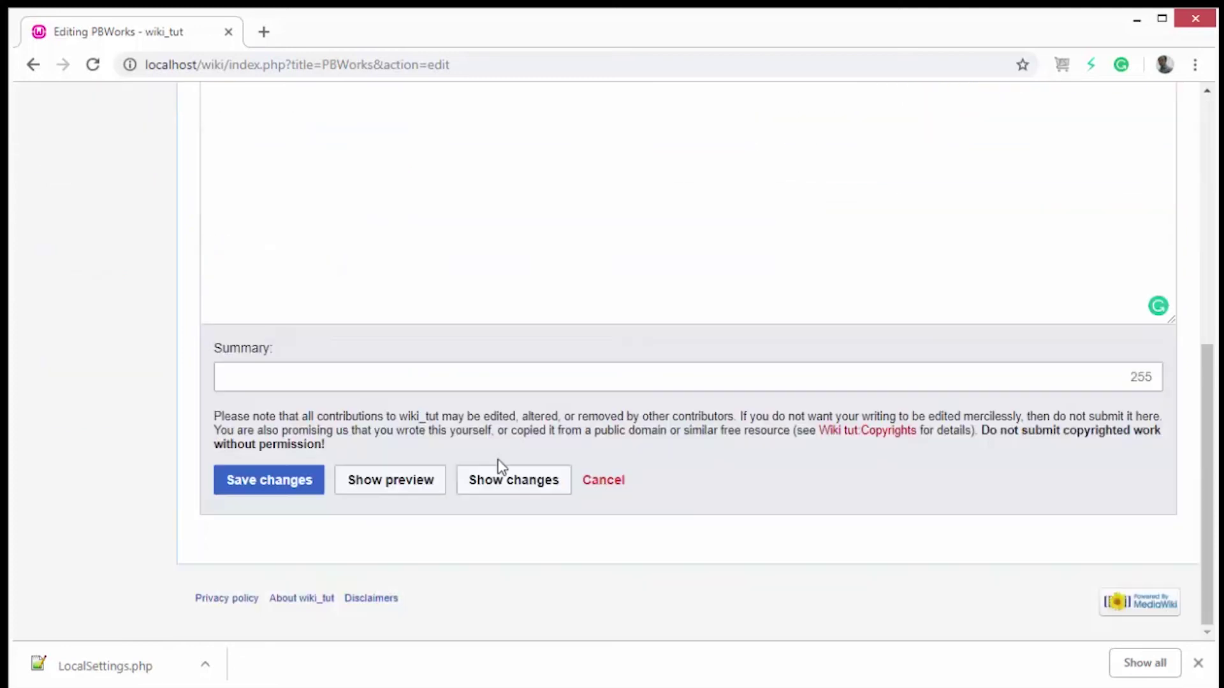
left_click(272, 483)
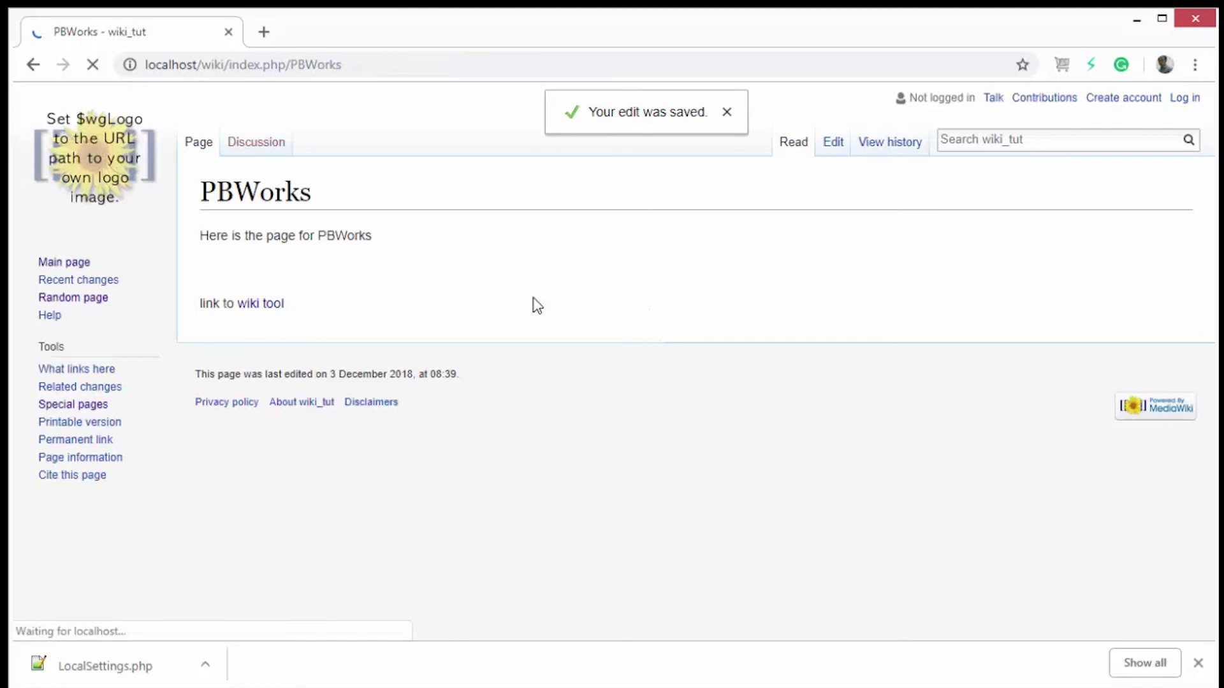
Step: Return to the Wiki tool page, add "Here is link for details of [[MediaWiki]]" under the MediaWiki heading, and save the section
left_click(271, 307)
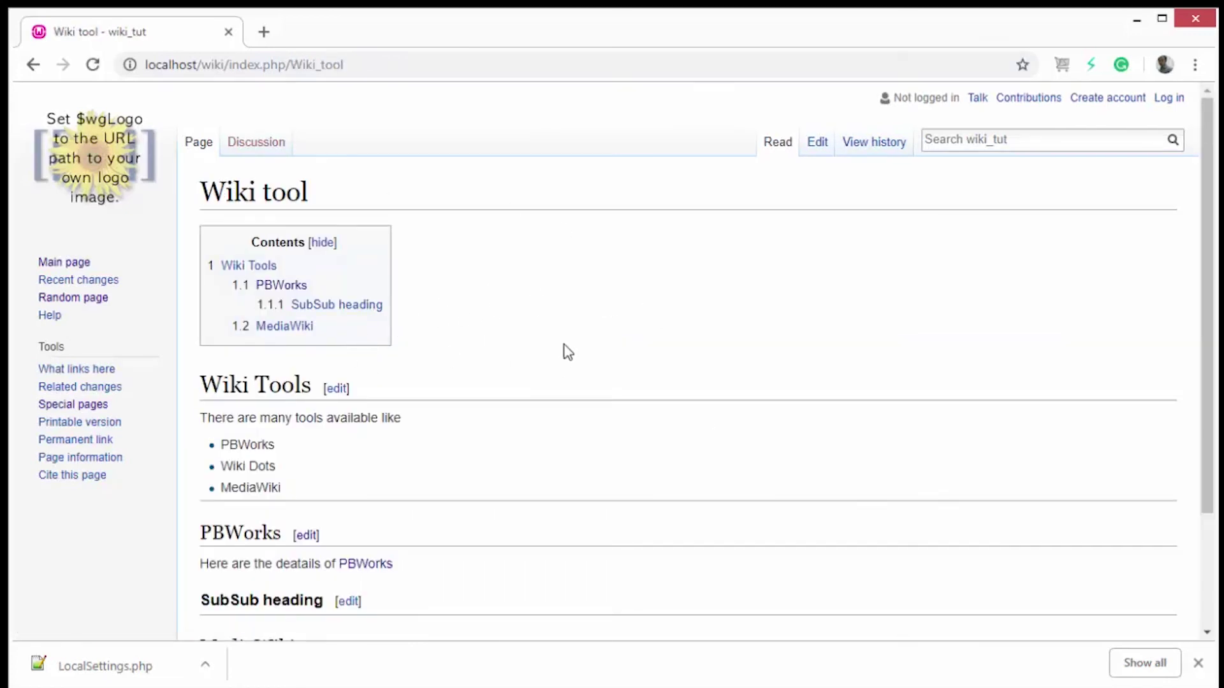
scroll(566, 349, "down", 3)
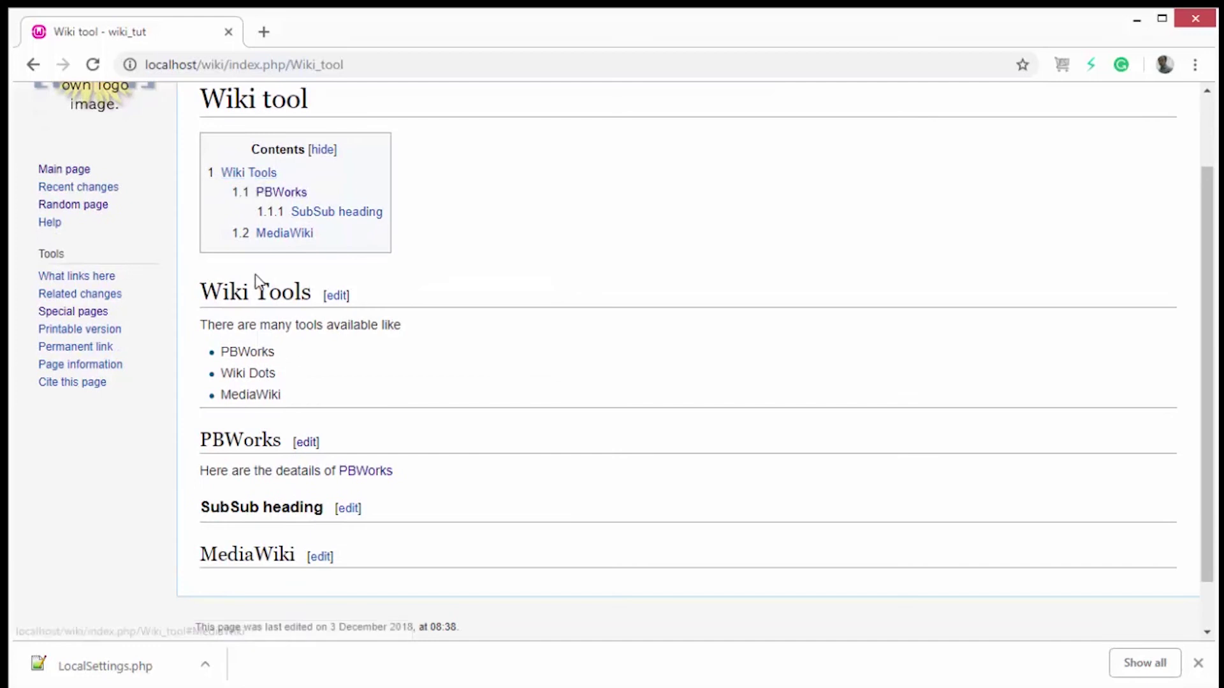
scroll(413, 315, "up", 3)
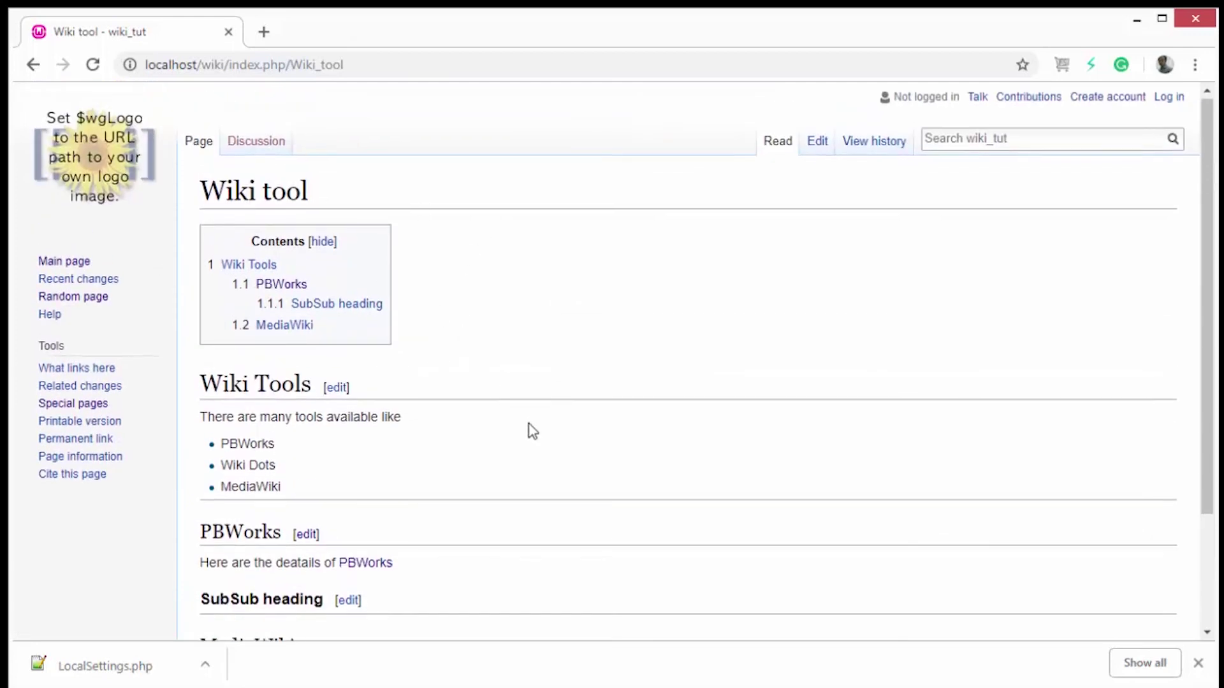
scroll(532, 431, "down", 3)
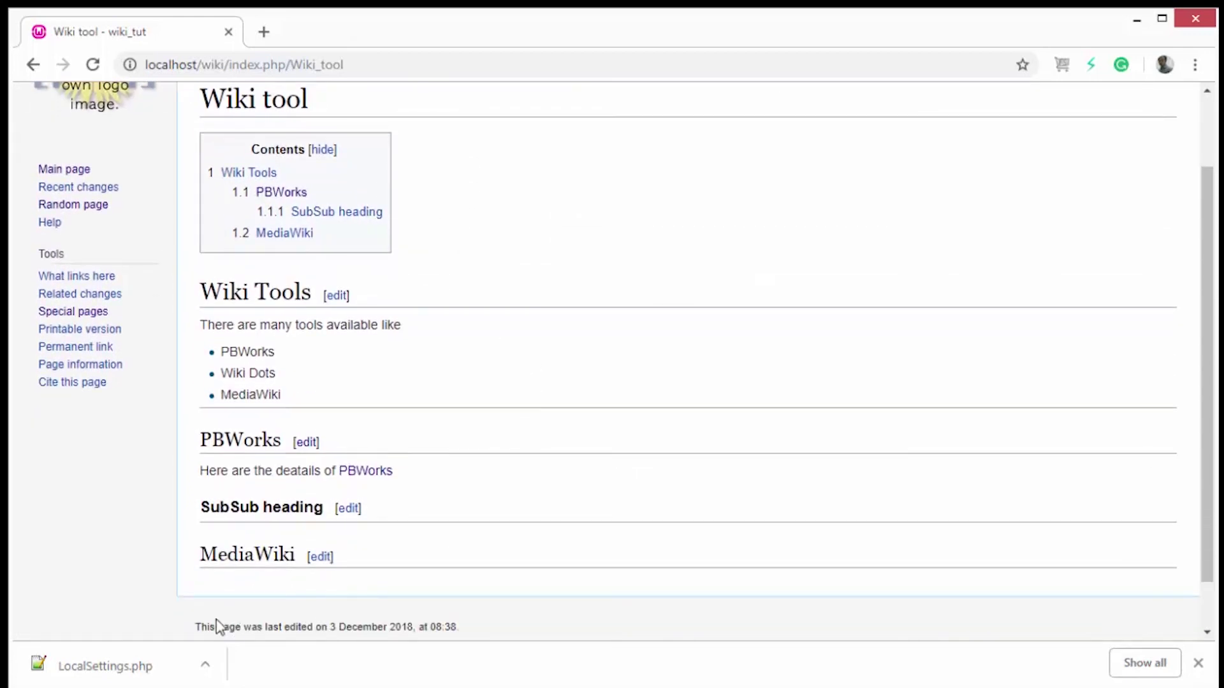
left_click(319, 559)
left_click(297, 383)
key("Return")
type("Here is link for details of [[")
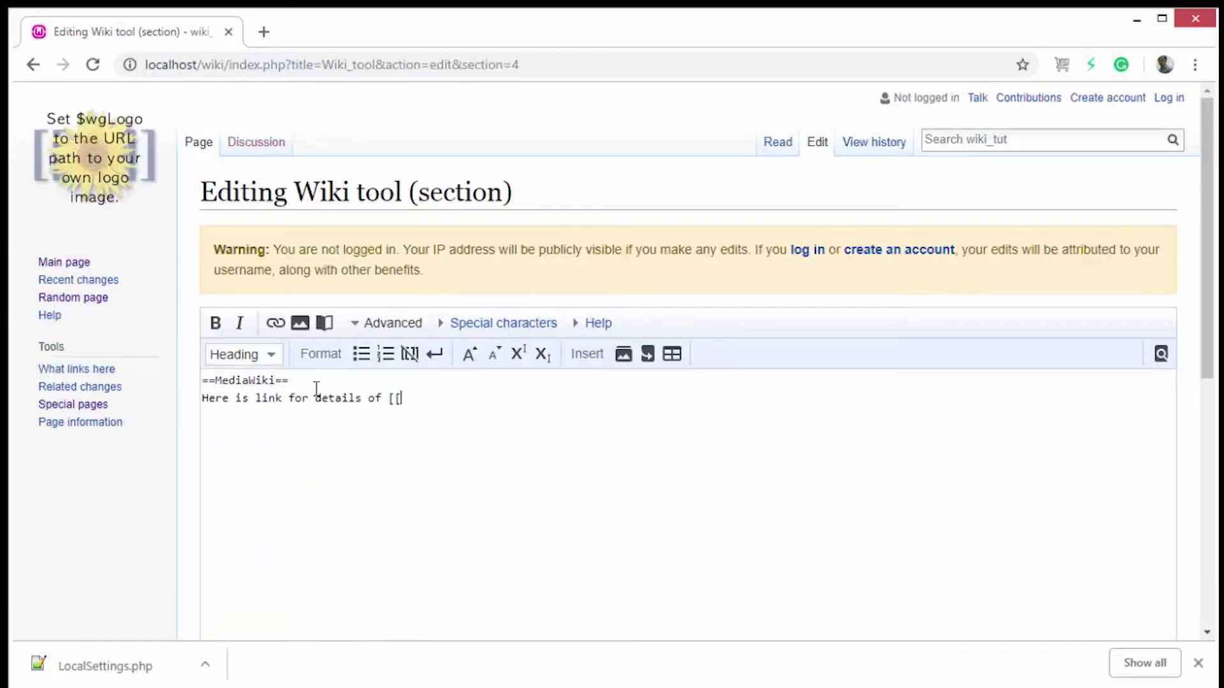
type("MediaWiki]]")
scroll(316, 388, "down", 5)
left_click(265, 610)
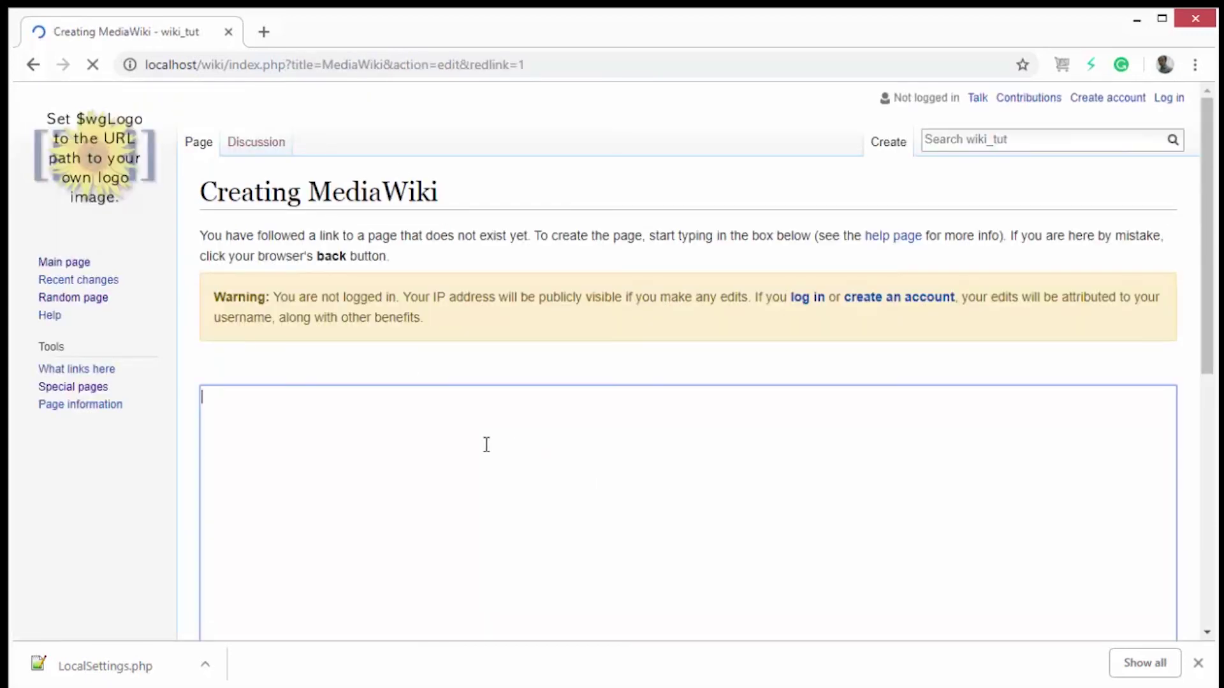
Step: Enter "Here are the details of Media Wiki" as the opening text of the new MediaWiki page
type("Here is")
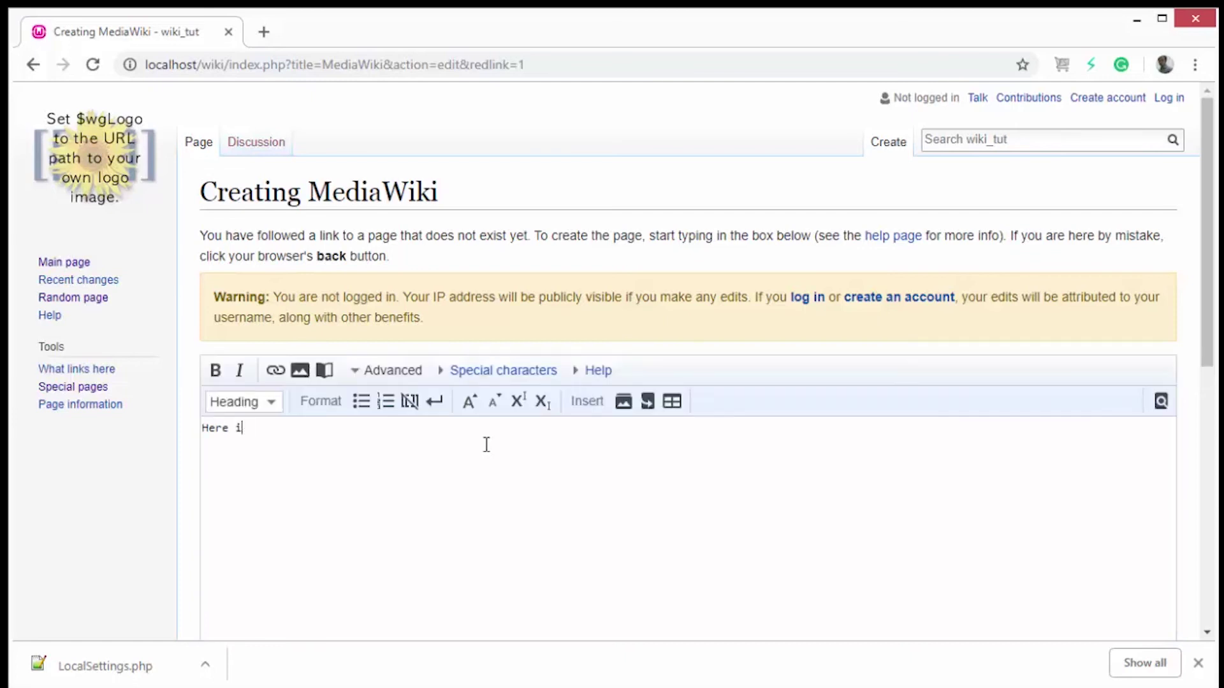
key("BackSpace")
key("BackSpace")
key("BackSpace")
type("are the details of Media ")
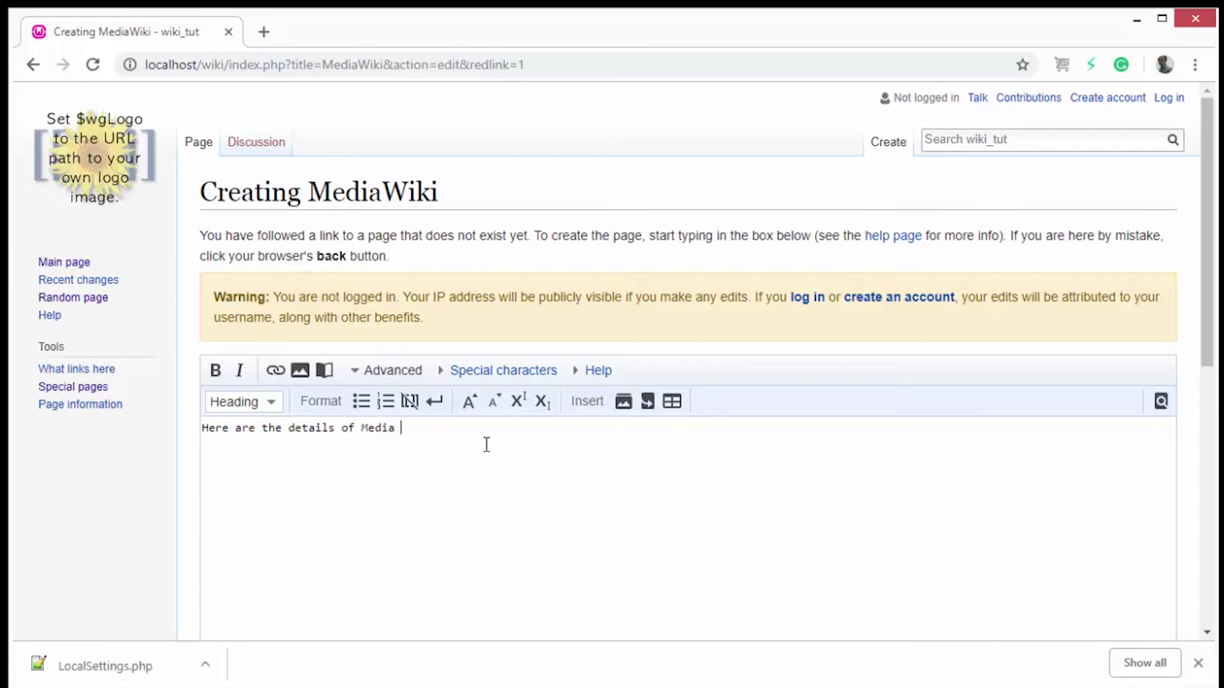
type("wiki")
Step: Add the line "link to [[wiki tool]]" below the text, leaving blank lines above it
scroll(486, 444, "down", 6)
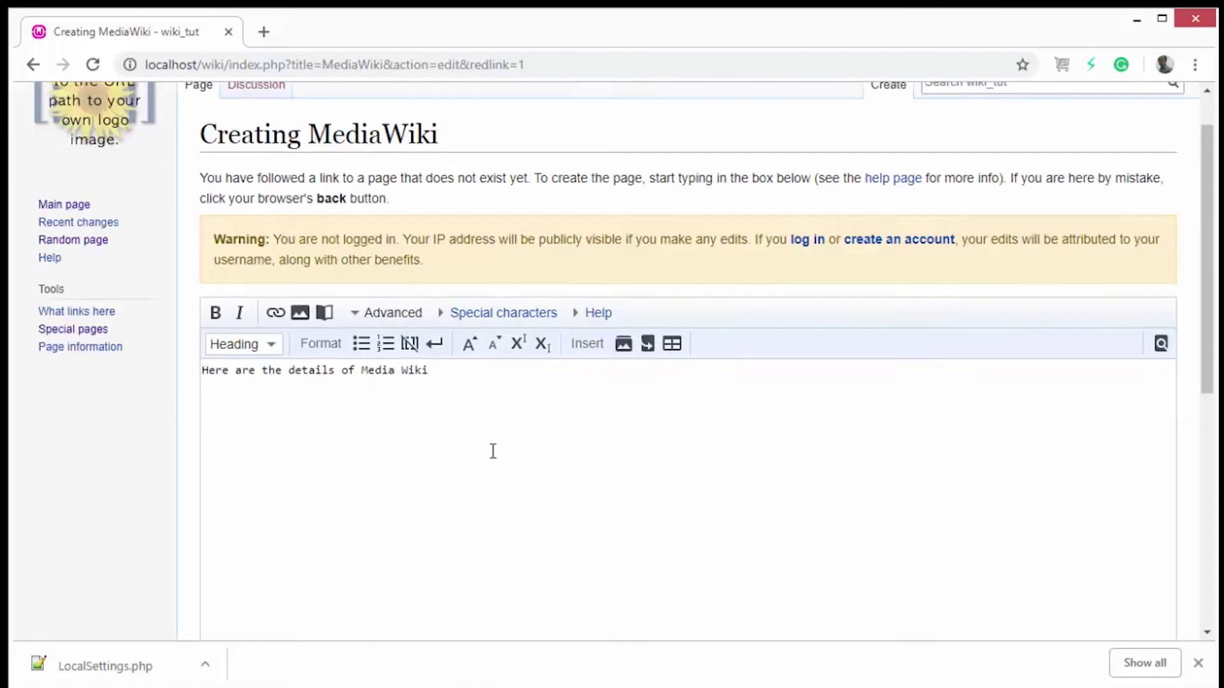
scroll(421, 364, "up", 5)
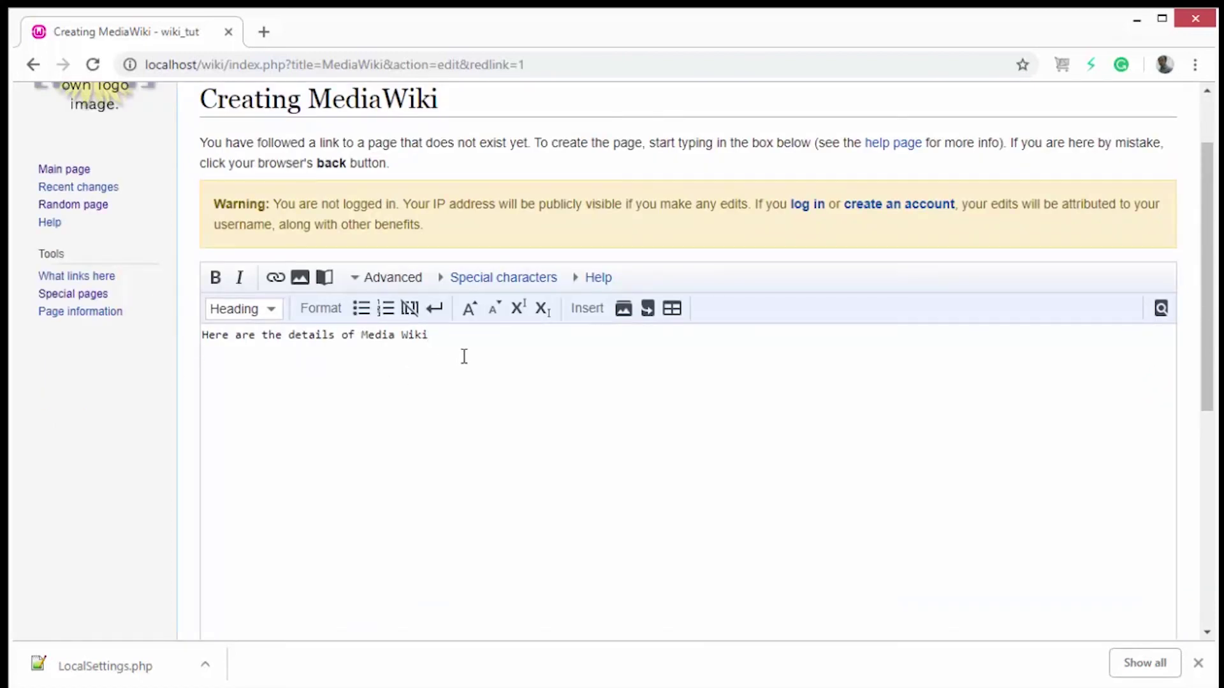
type("link to [[wiki tool]]")
key("Up")
key("Return")
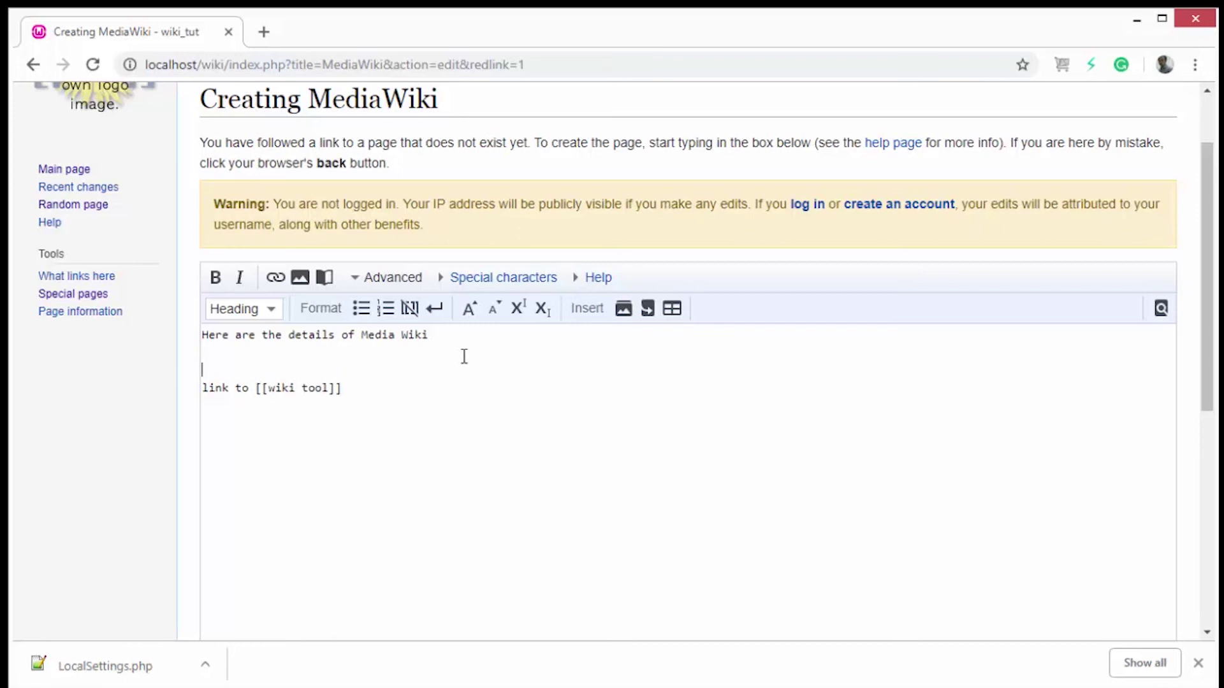
Step: Assign the MediaWiki page to a category with "[[category: tool]]" above the link line, and save the page
type("[[category: tool")
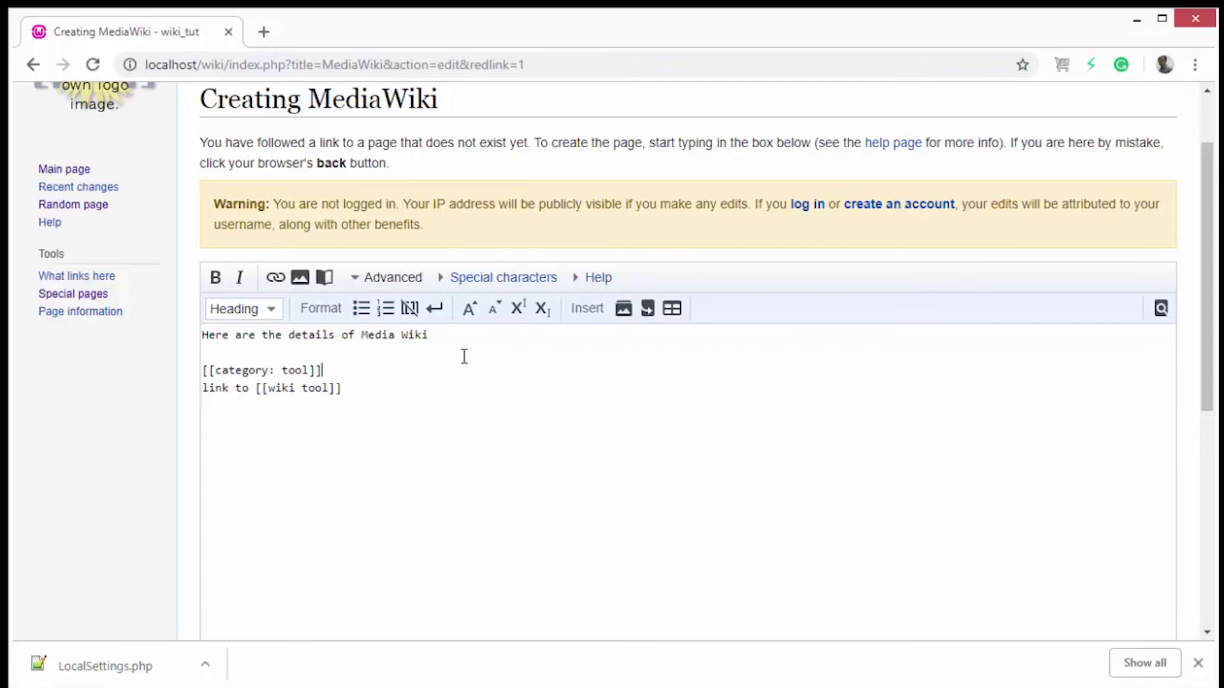
scroll(541, 306, "down", 7)
left_click(274, 481)
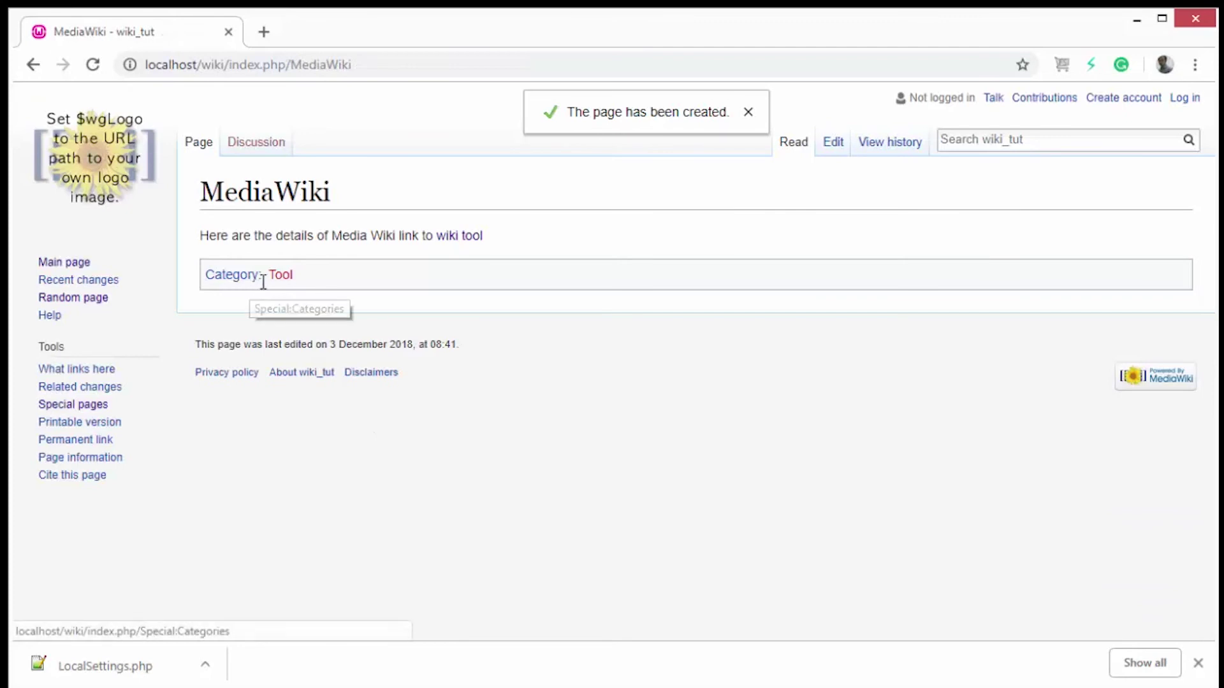
Step: Add "[[category:tool]]" above the link line on the PBWorks page, save the edit, and view the pages in the Tool category
left_click(469, 240)
scroll(430, 473, "down", 3)
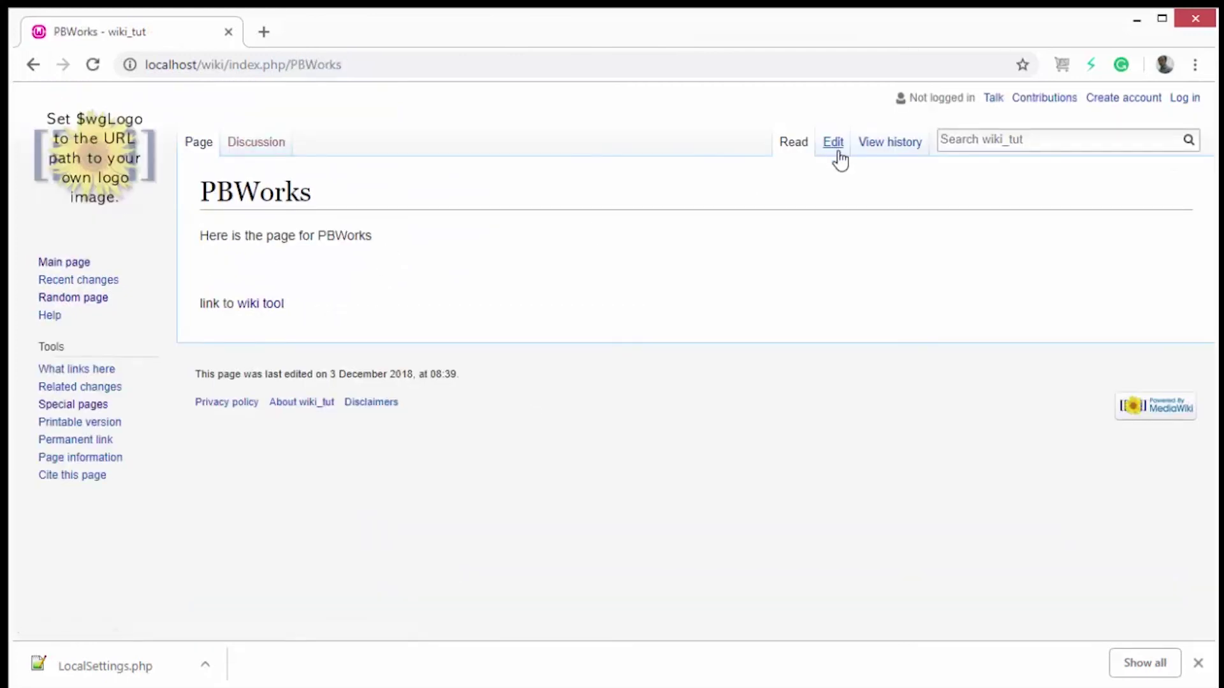
left_click(833, 146)
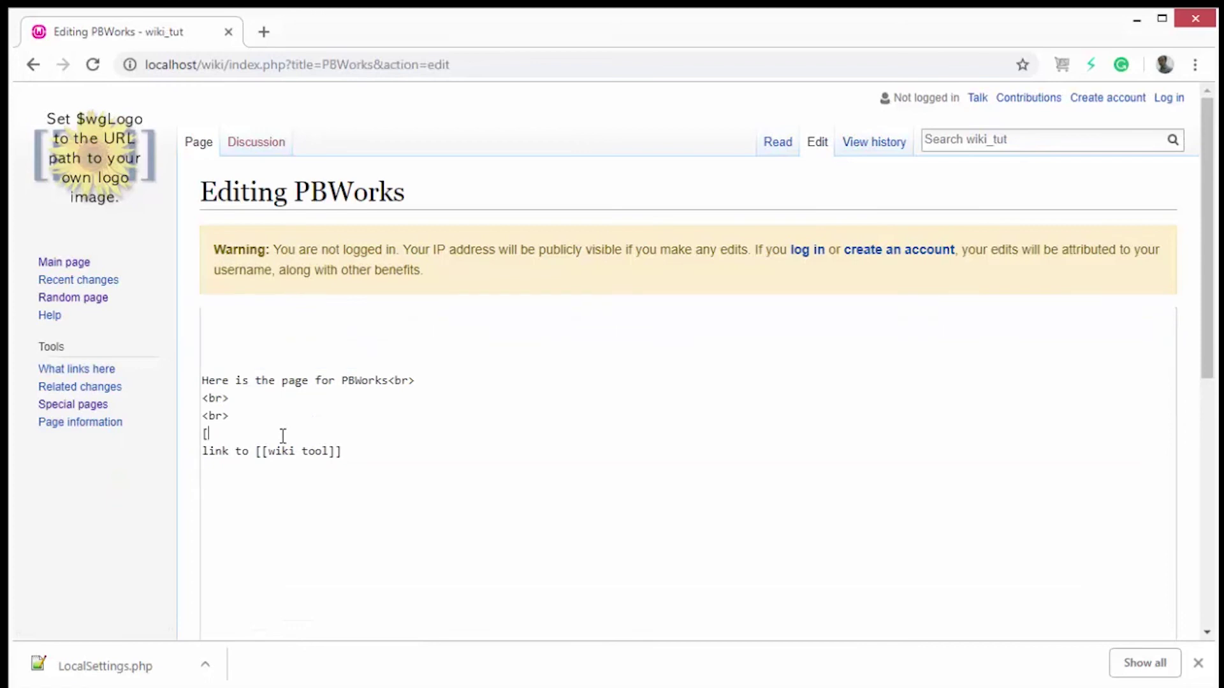
type("[category:tool")
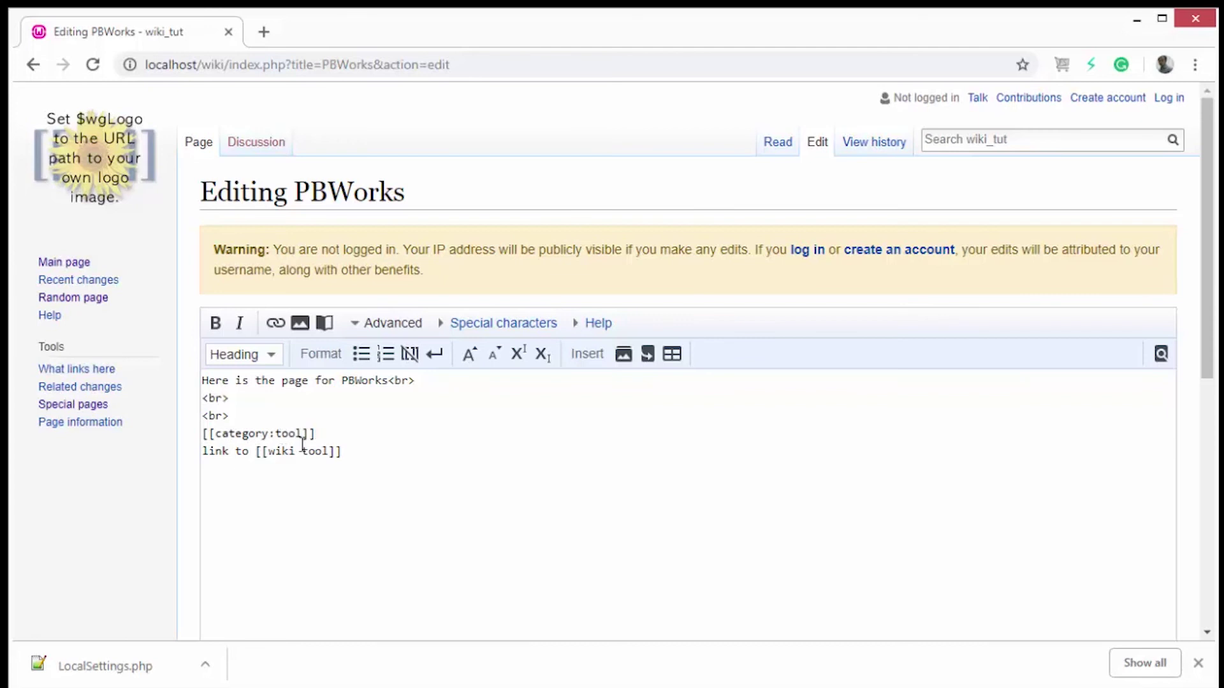
scroll(303, 445, "down", 8)
left_click(274, 490)
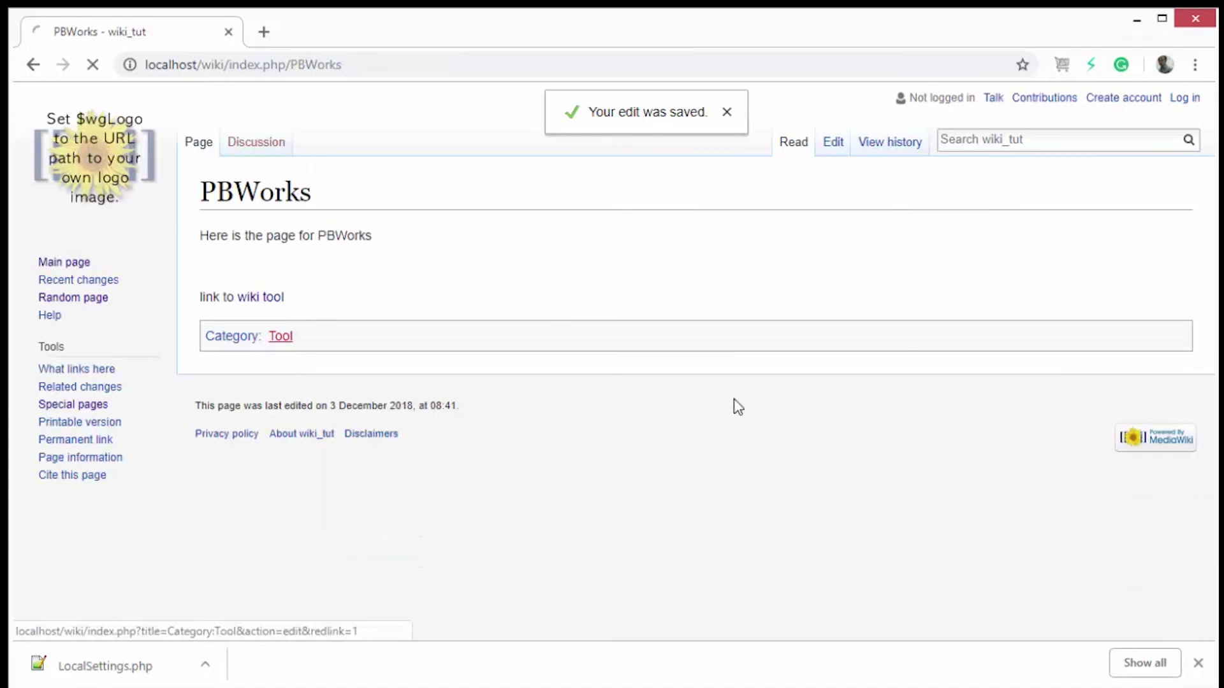
scroll(545, 493, "down", 1)
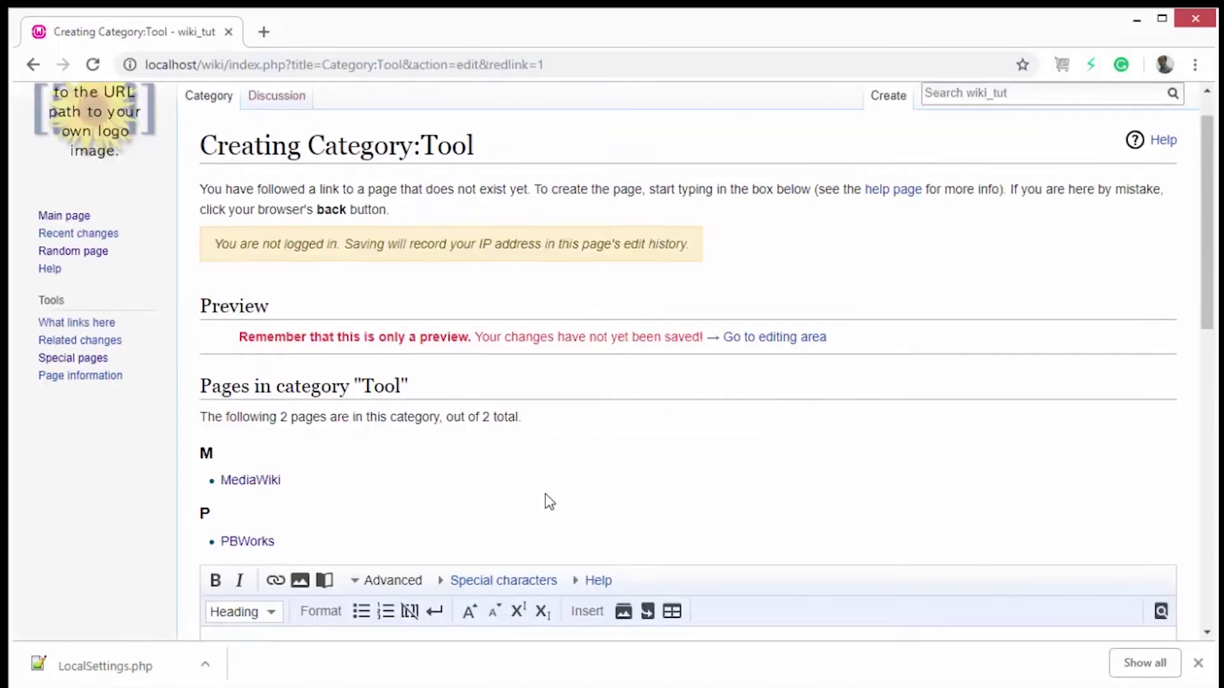
scroll(545, 493, "down", 1)
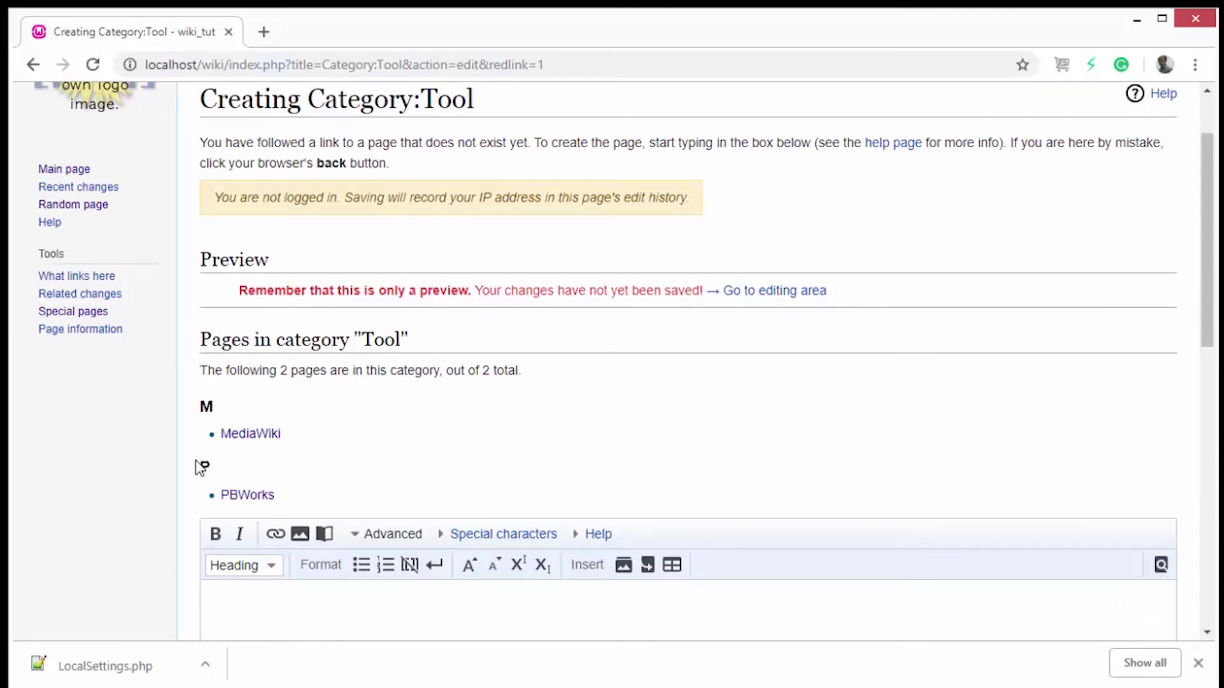
Step: Add a link to the Tool category with "[[:category:tool]]" below "line 2" on the Main Page, and save the edit
left_click(69, 170)
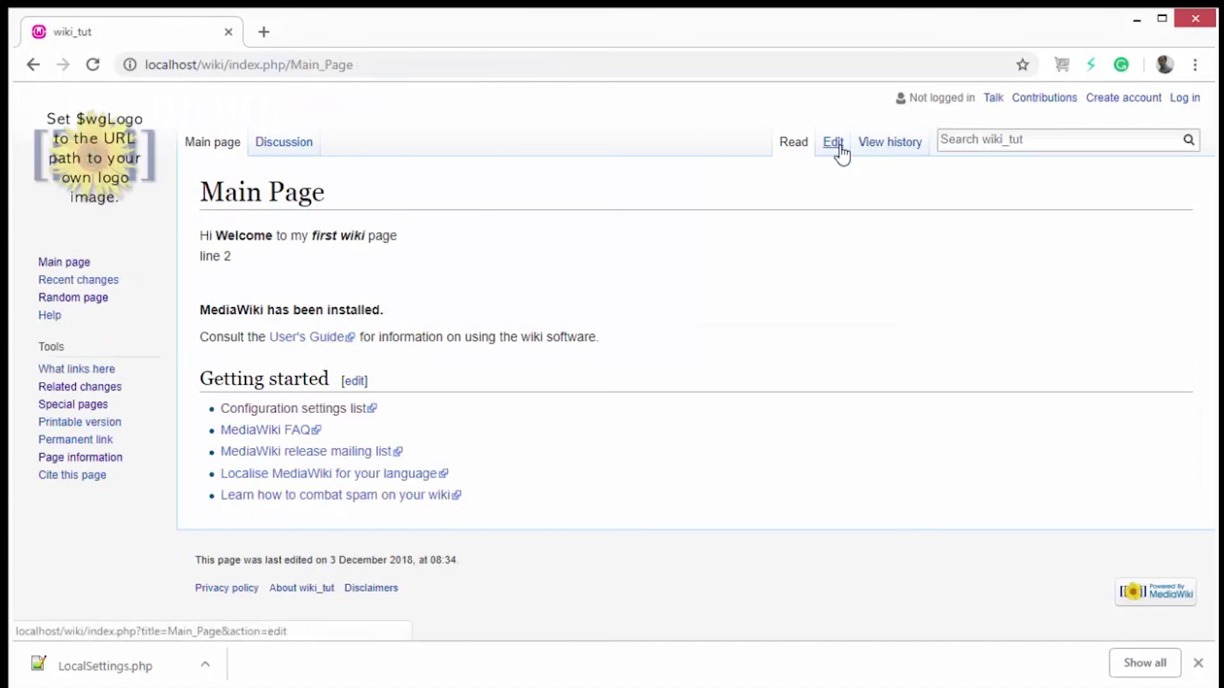
left_click(834, 145)
type("[[:category:tool")
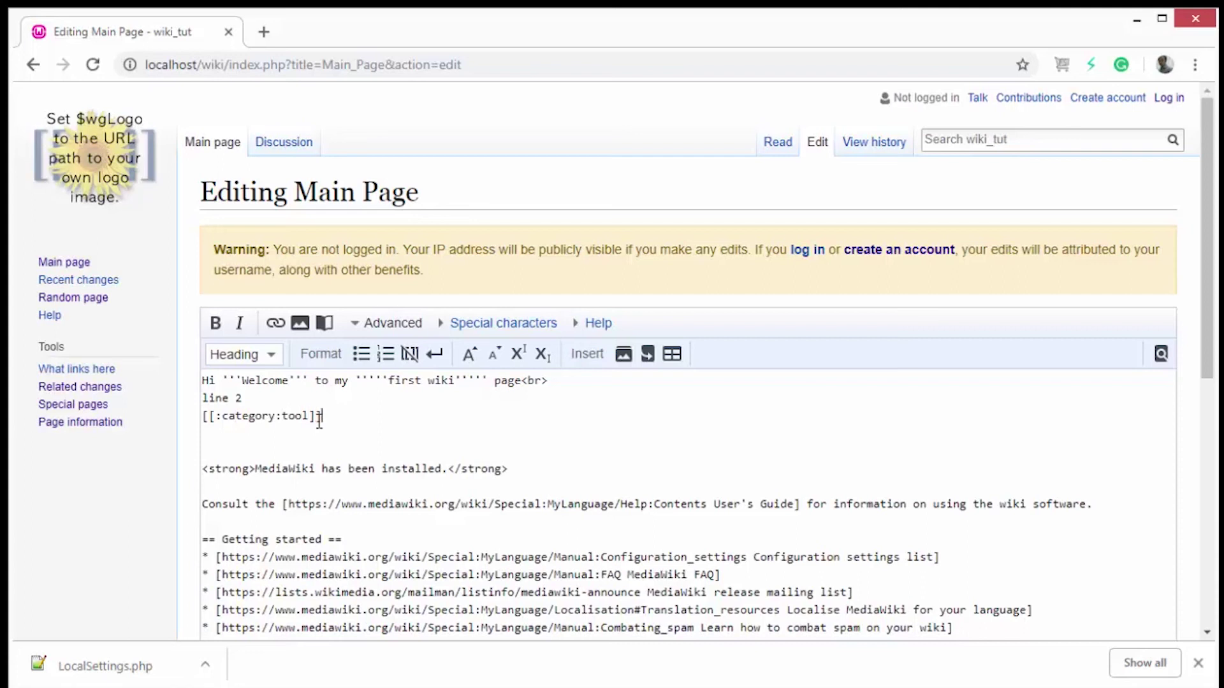
scroll(375, 400, "down", 7)
left_click(303, 507)
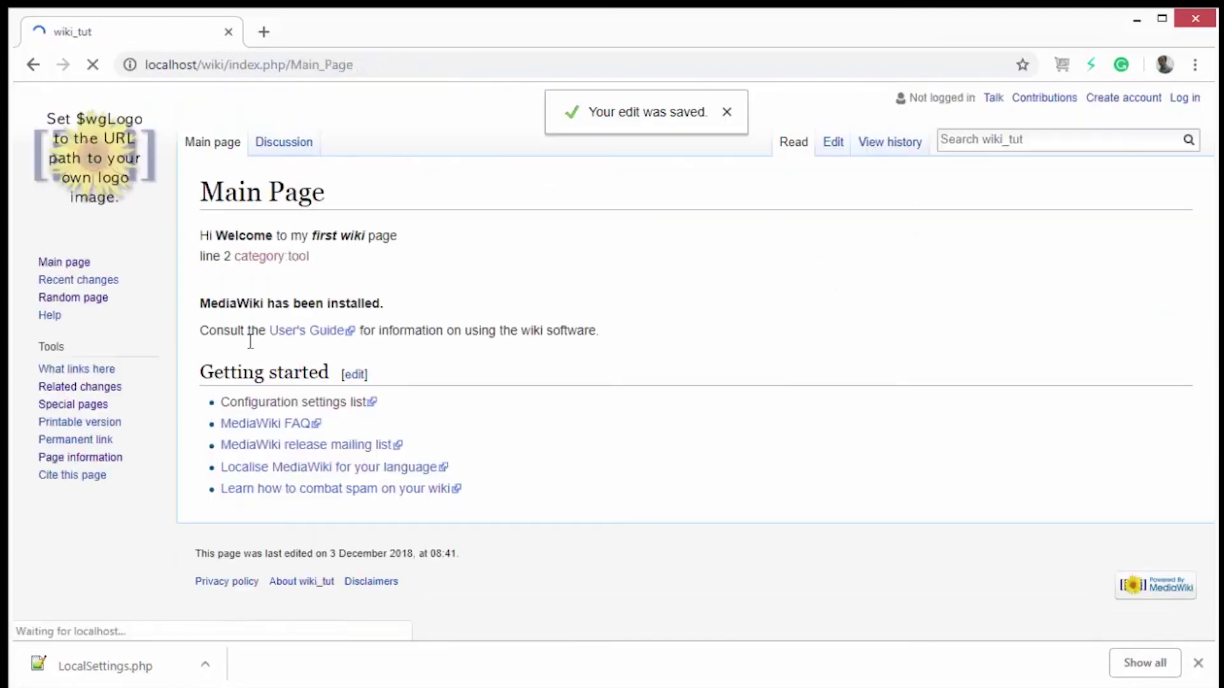
Step: Follow the Main Page's category link to the Tool category, and continue through its PBWorks entry to the Wiki tool page
left_click(279, 258)
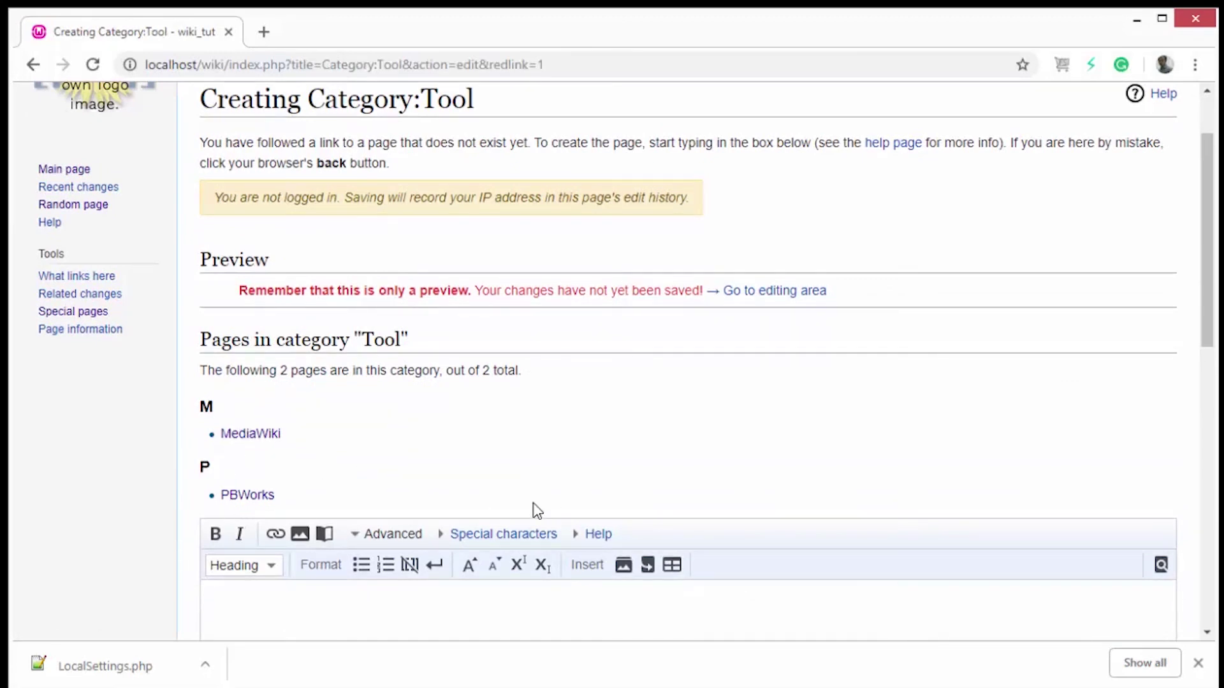
left_click(251, 496)
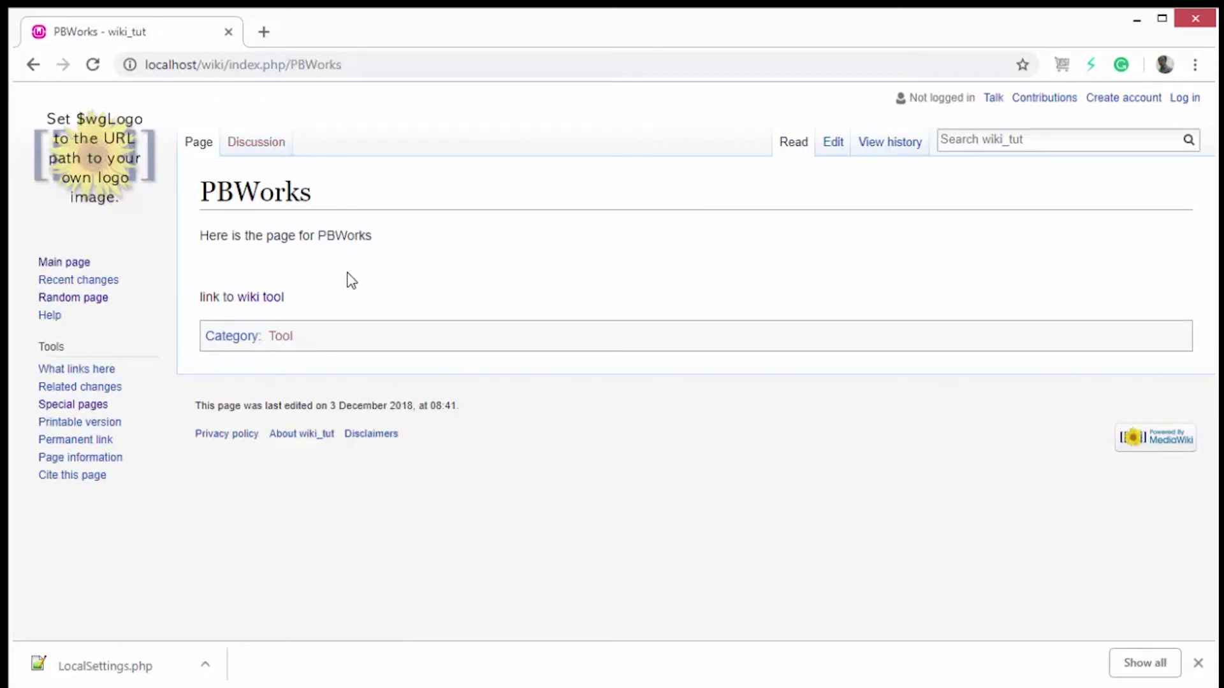
key("alt+Left")
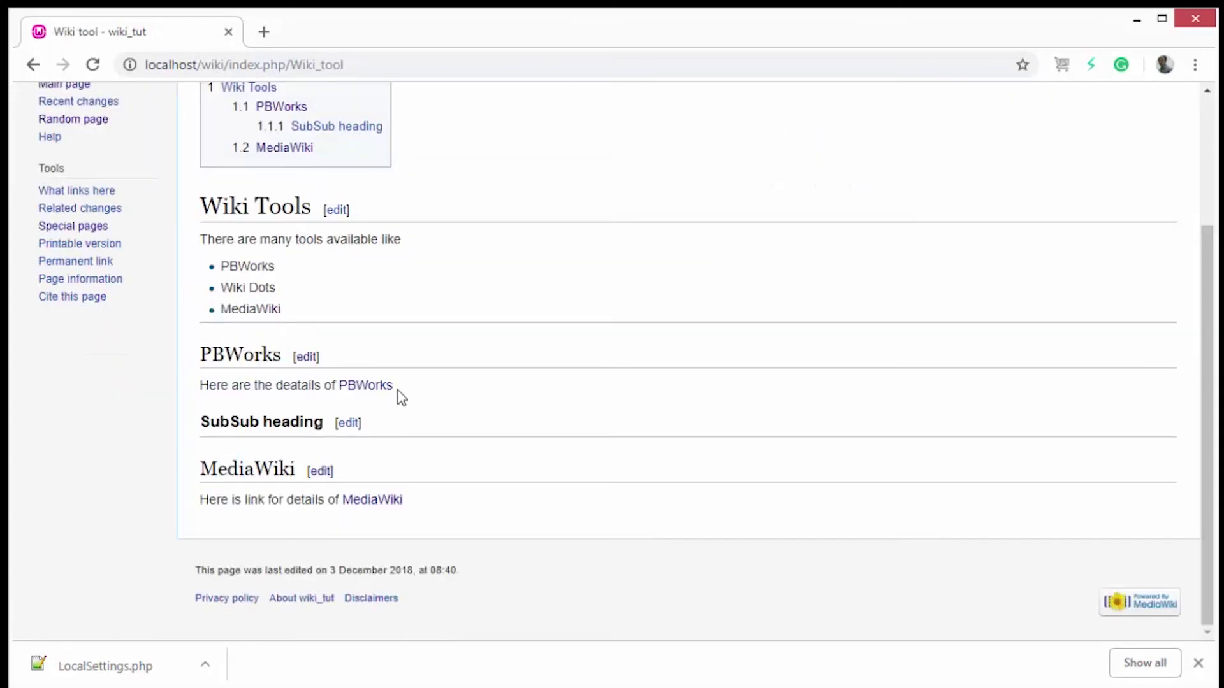
Step: Open the MediaWiki page for editing and set up a file insertion with filename "logo", caption "logo MediaWiki" and right alignment
left_click(362, 502)
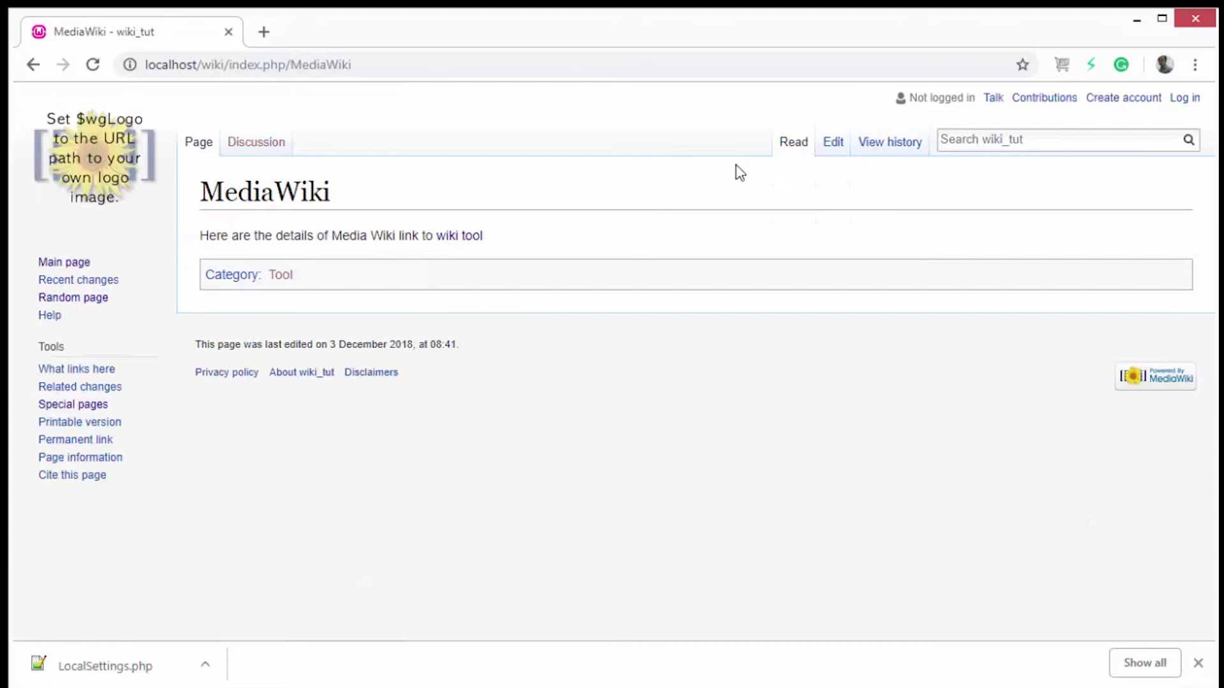
left_click(833, 142)
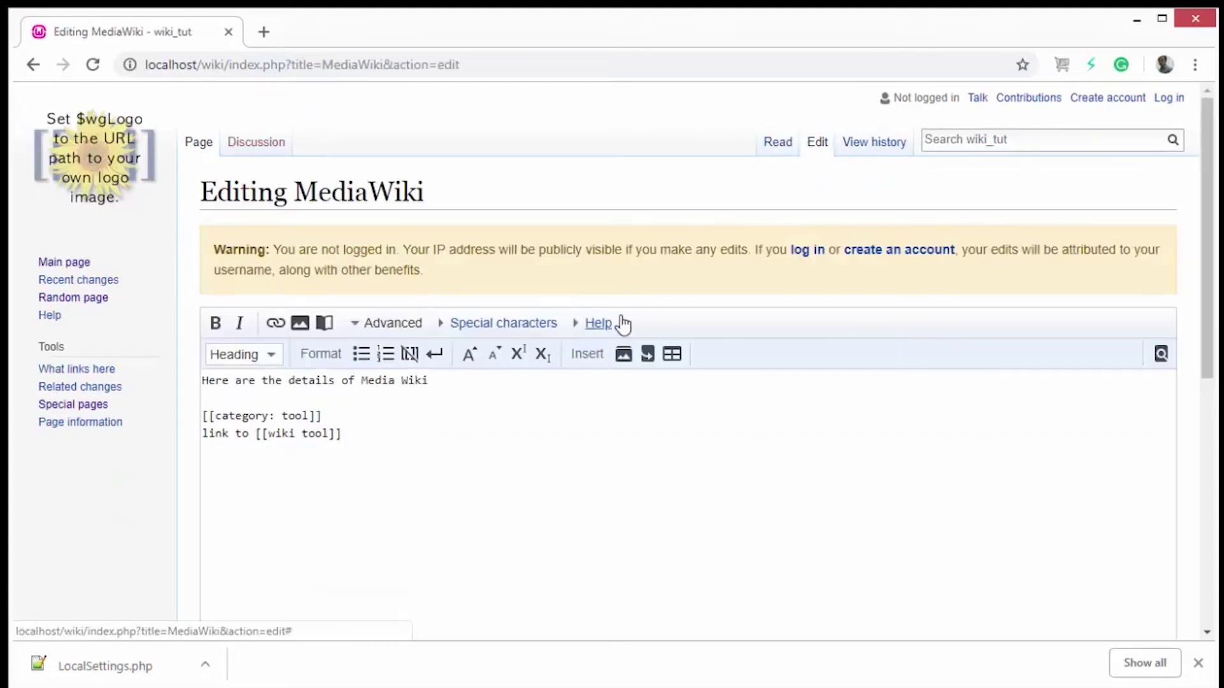
left_click(300, 325)
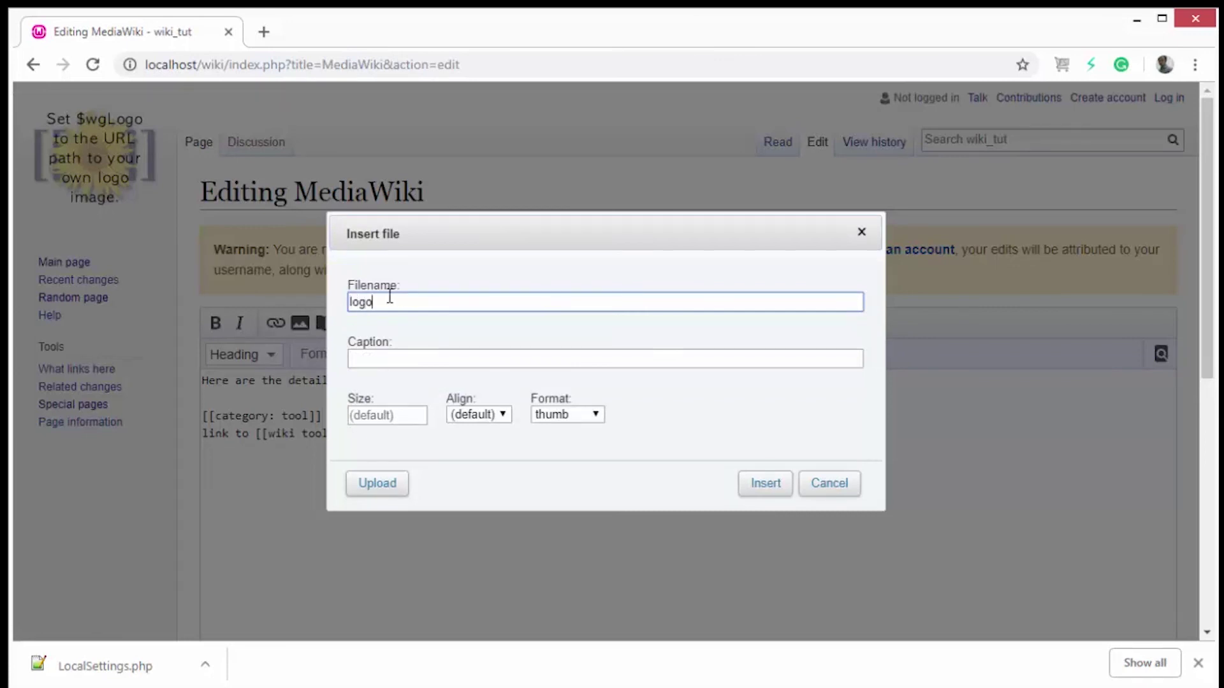
left_click(400, 357)
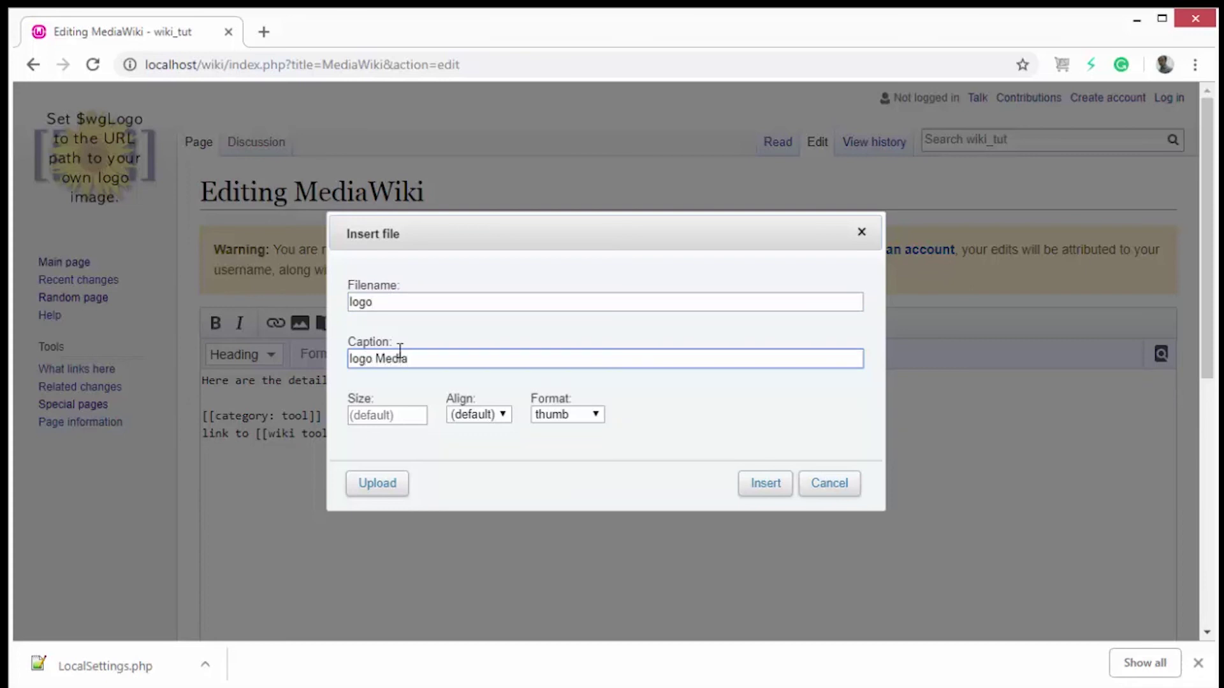
left_click(502, 414)
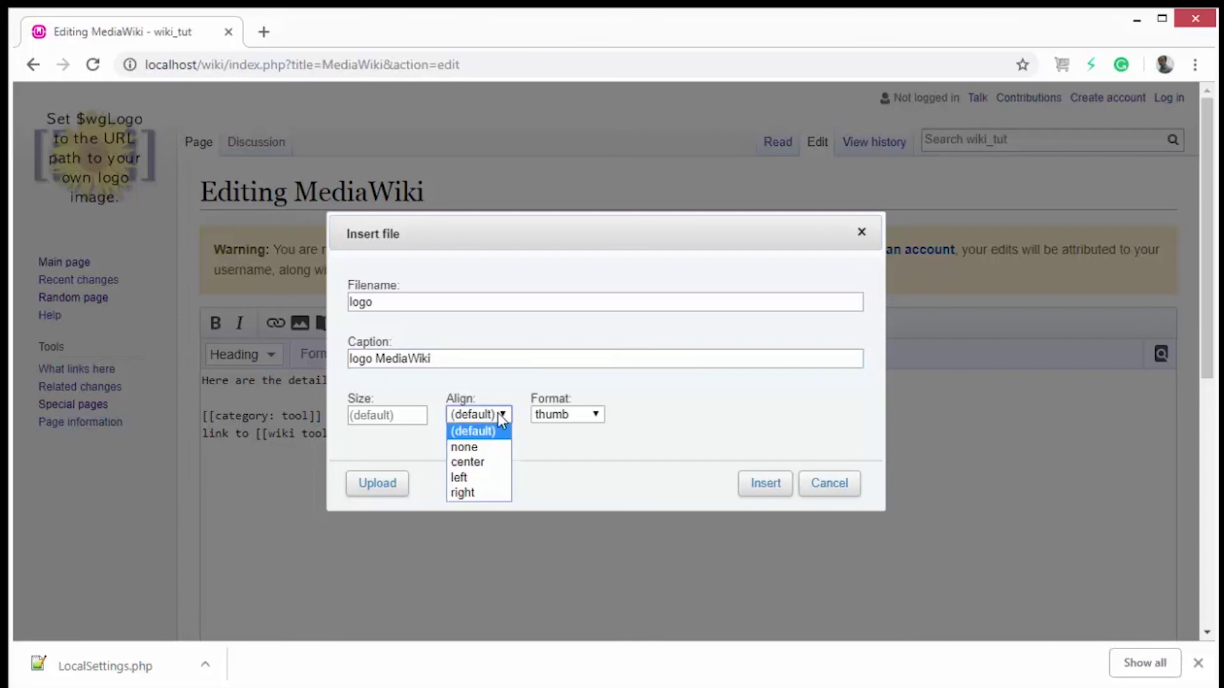
left_click(485, 495)
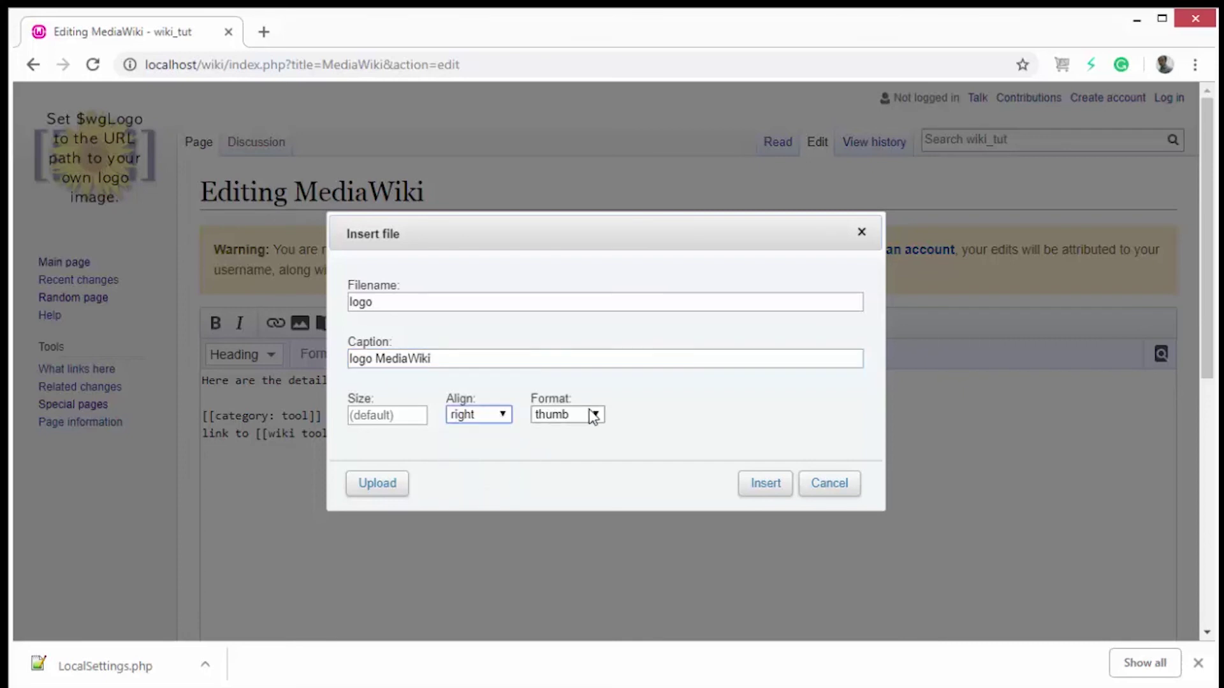
Step: Select AMU-OSS Mozilla Seminar2.JPG from the Pictures folder as the file to upload, and confirm that it is your own work
left_click(382, 484)
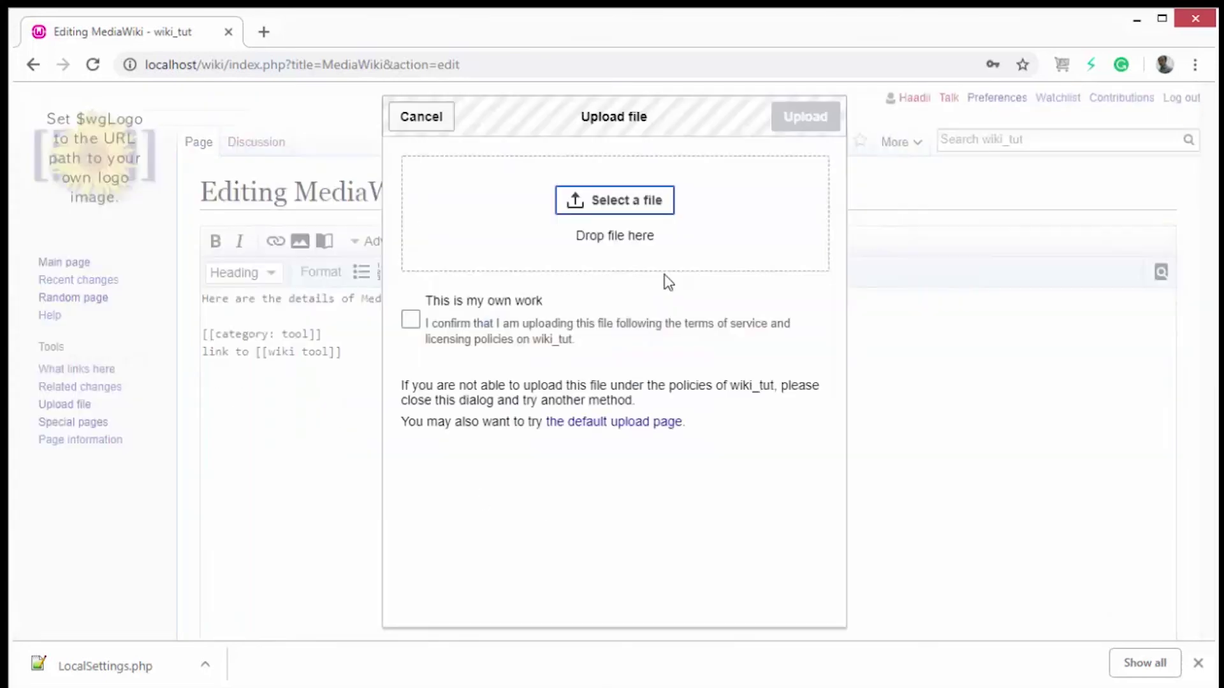
left_click(613, 203)
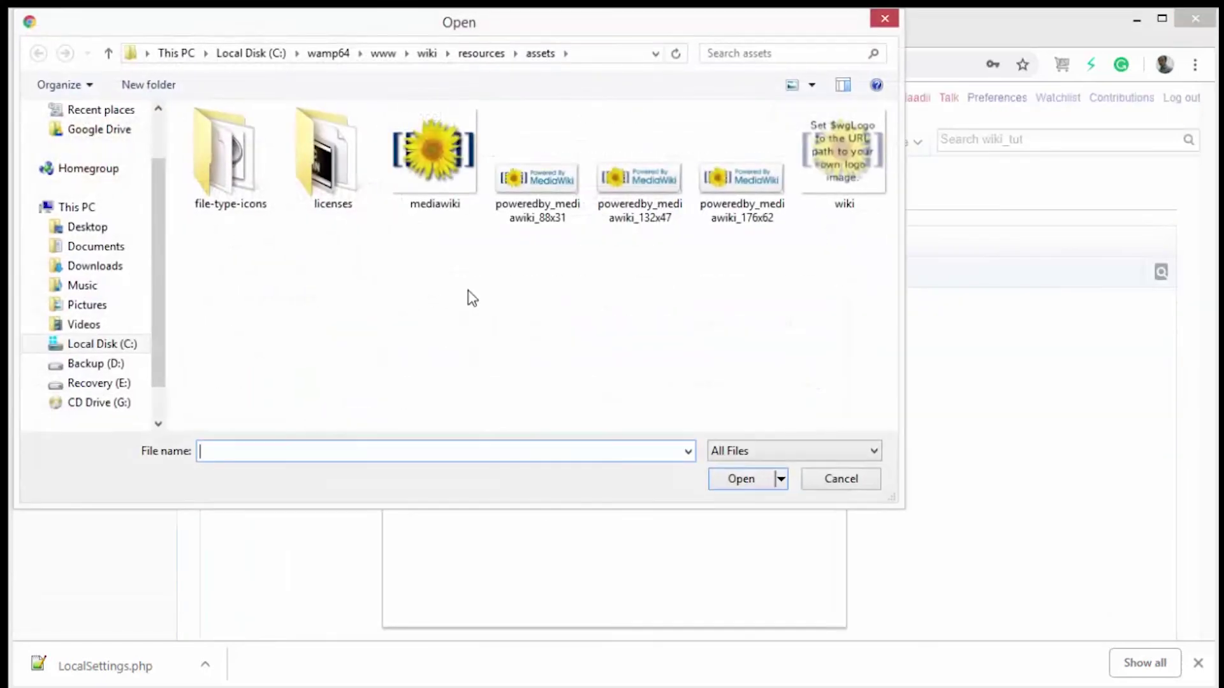
left_click(115, 230)
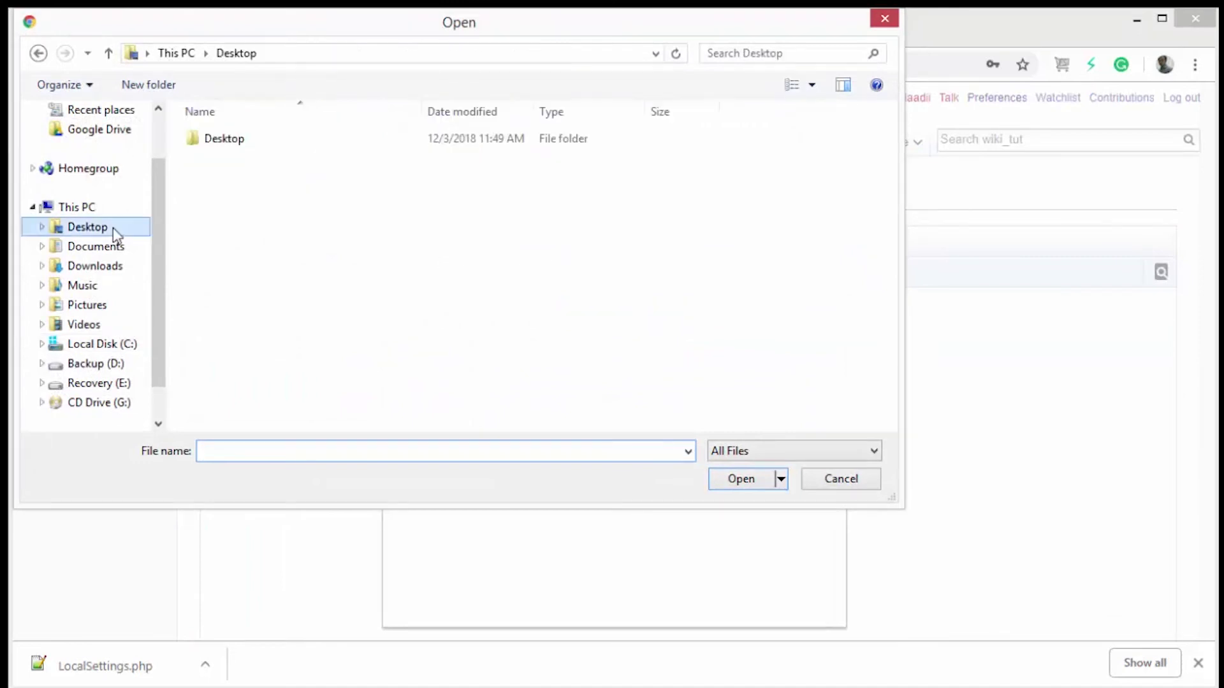
left_click(101, 308)
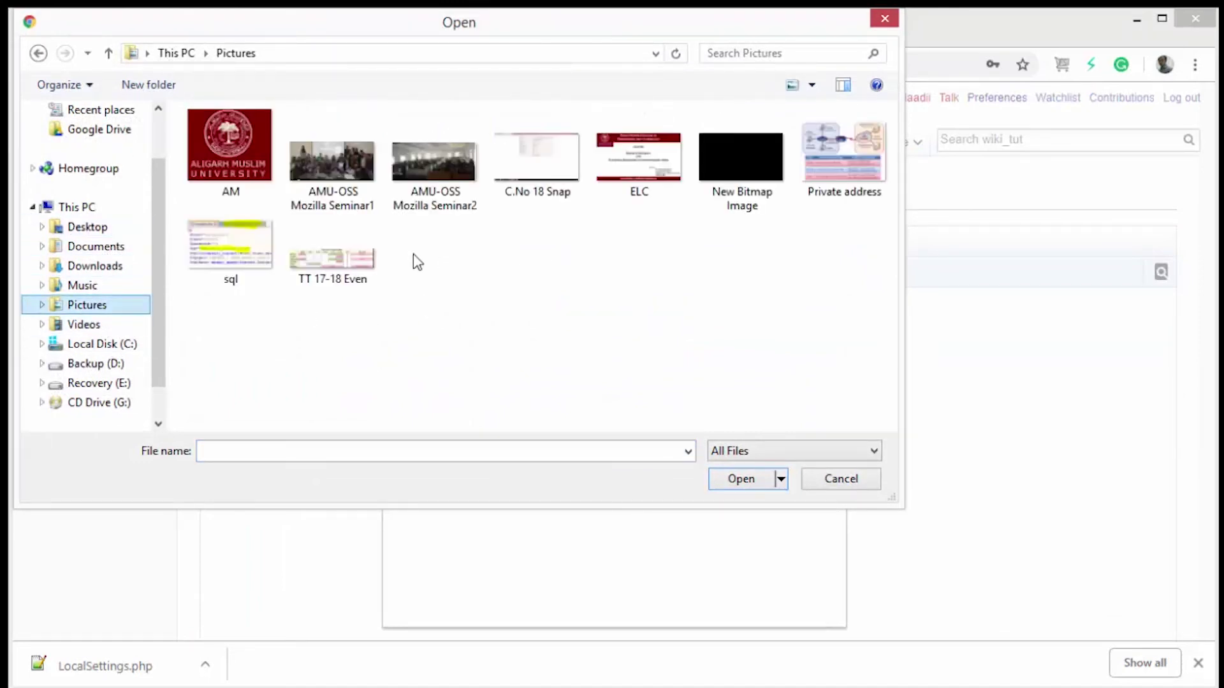
left_click(434, 159)
left_click(743, 479)
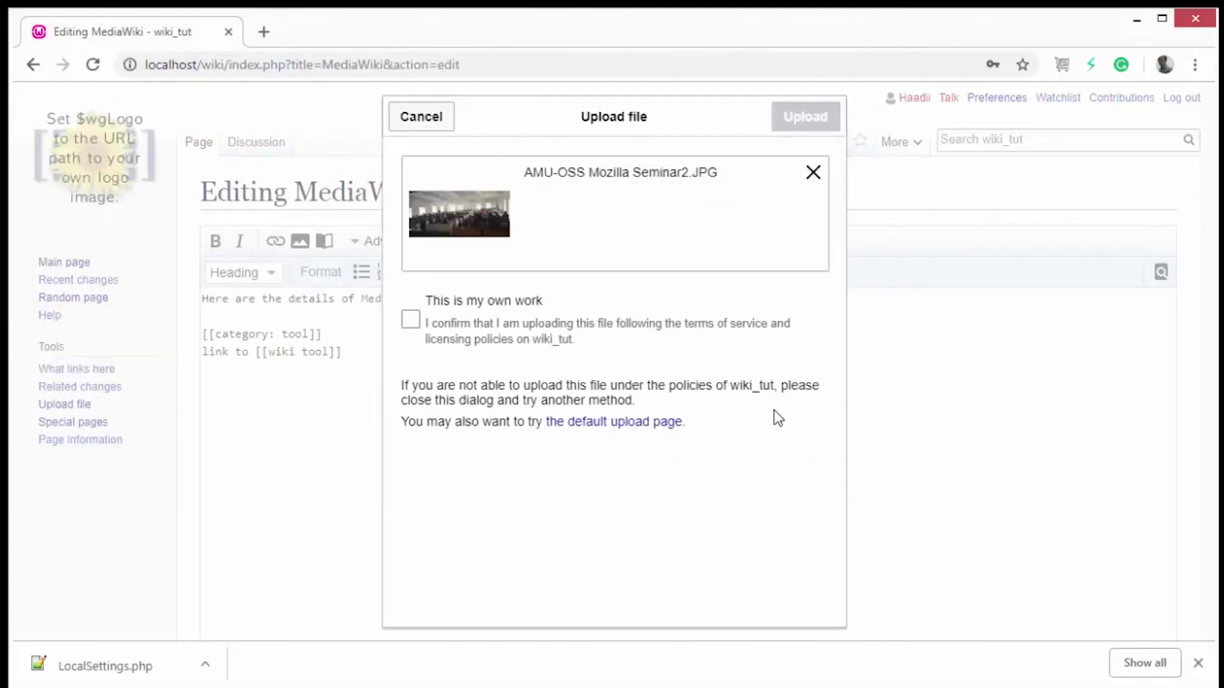
left_click(431, 325)
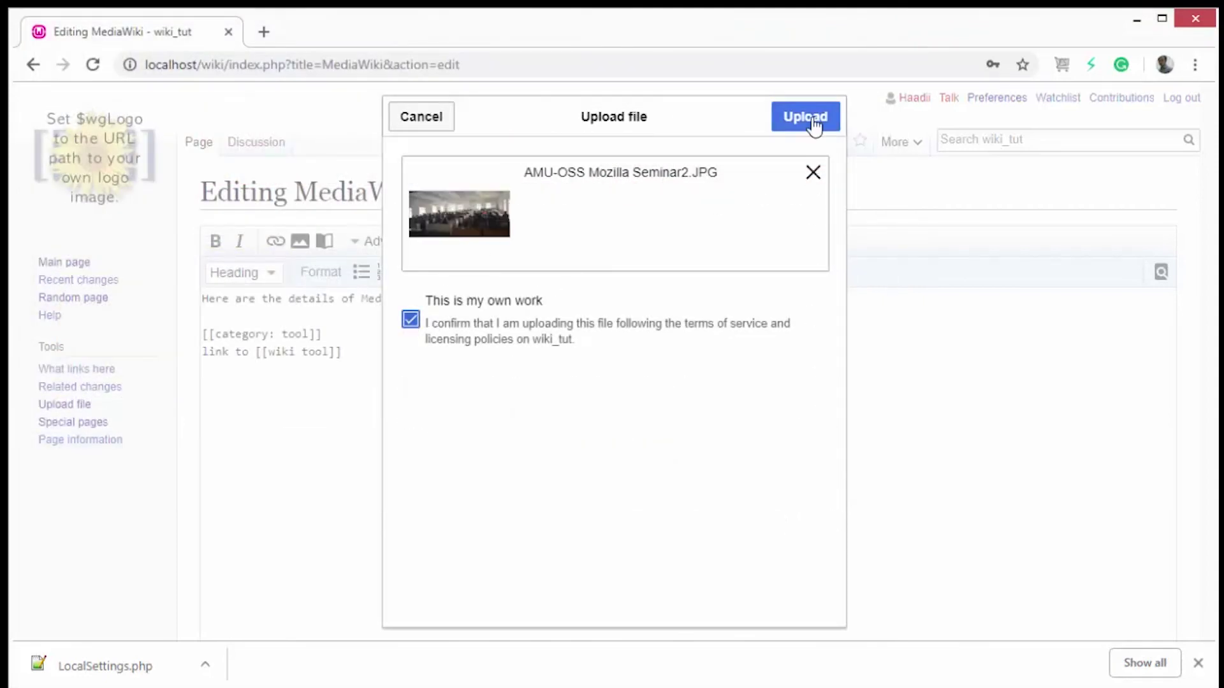